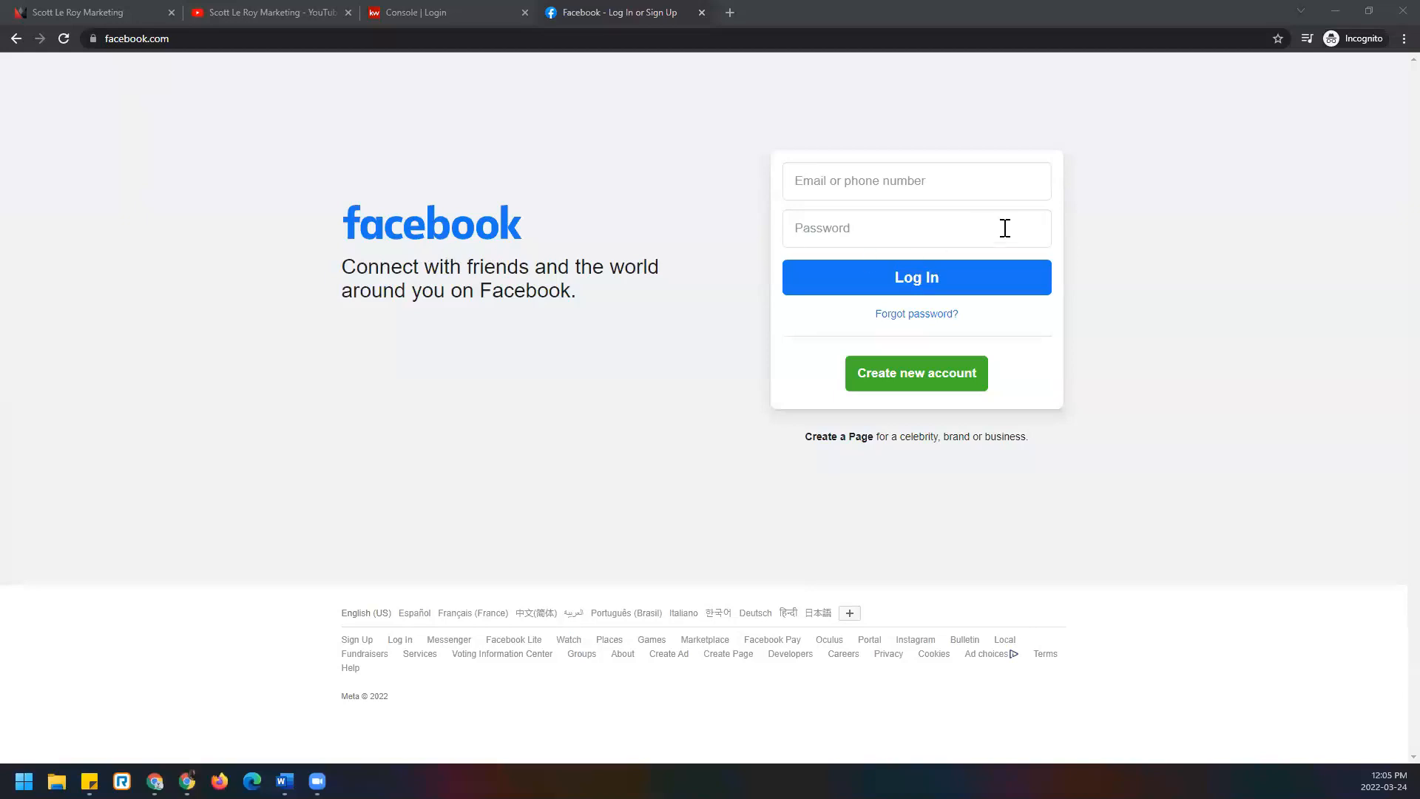
Sign in to Facebook with the account's e-mail address and password.
{"action": "left_click", "coordinate": [1384, 40]}
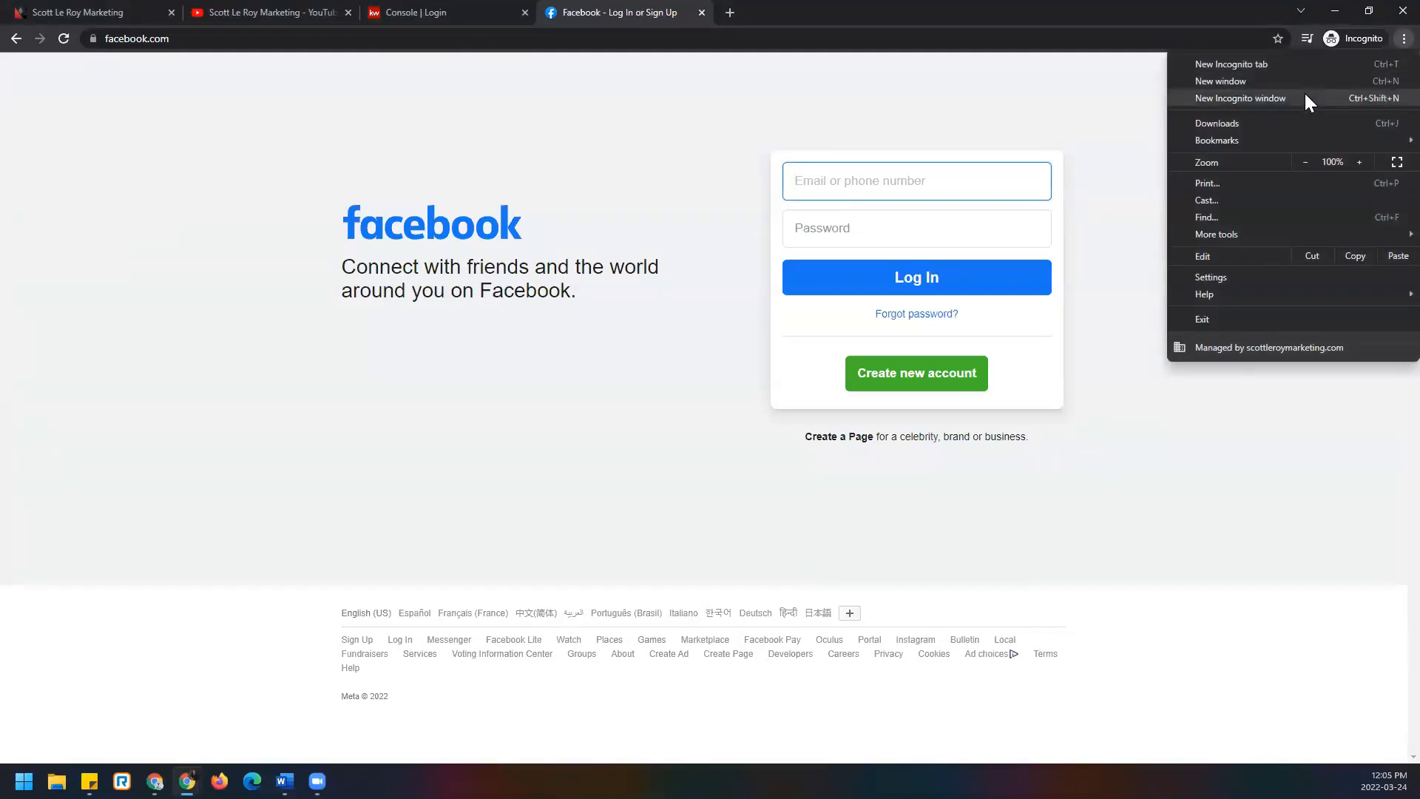
{"action": "left_click", "coordinate": [722, 393]}
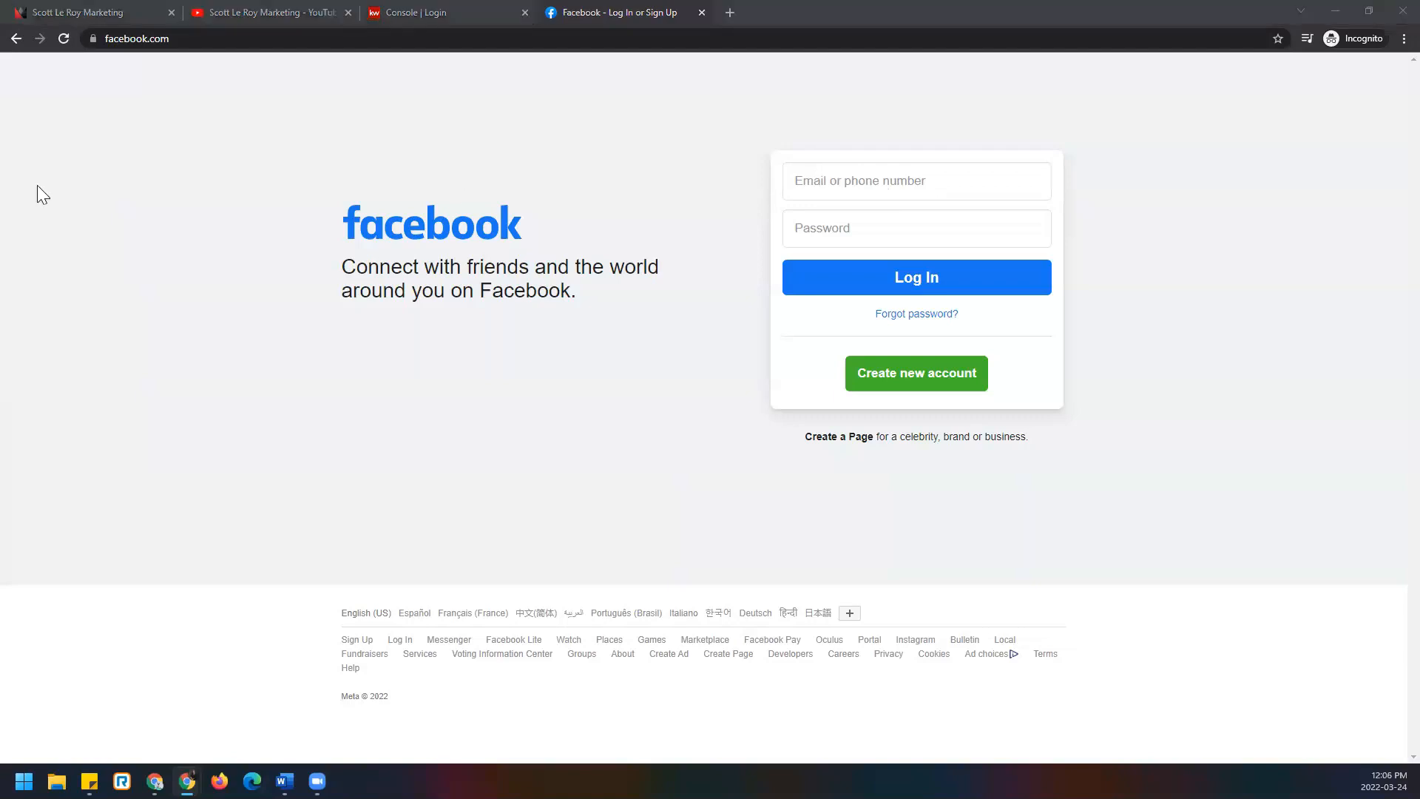
{"action": "left_click", "coordinate": [927, 196]}
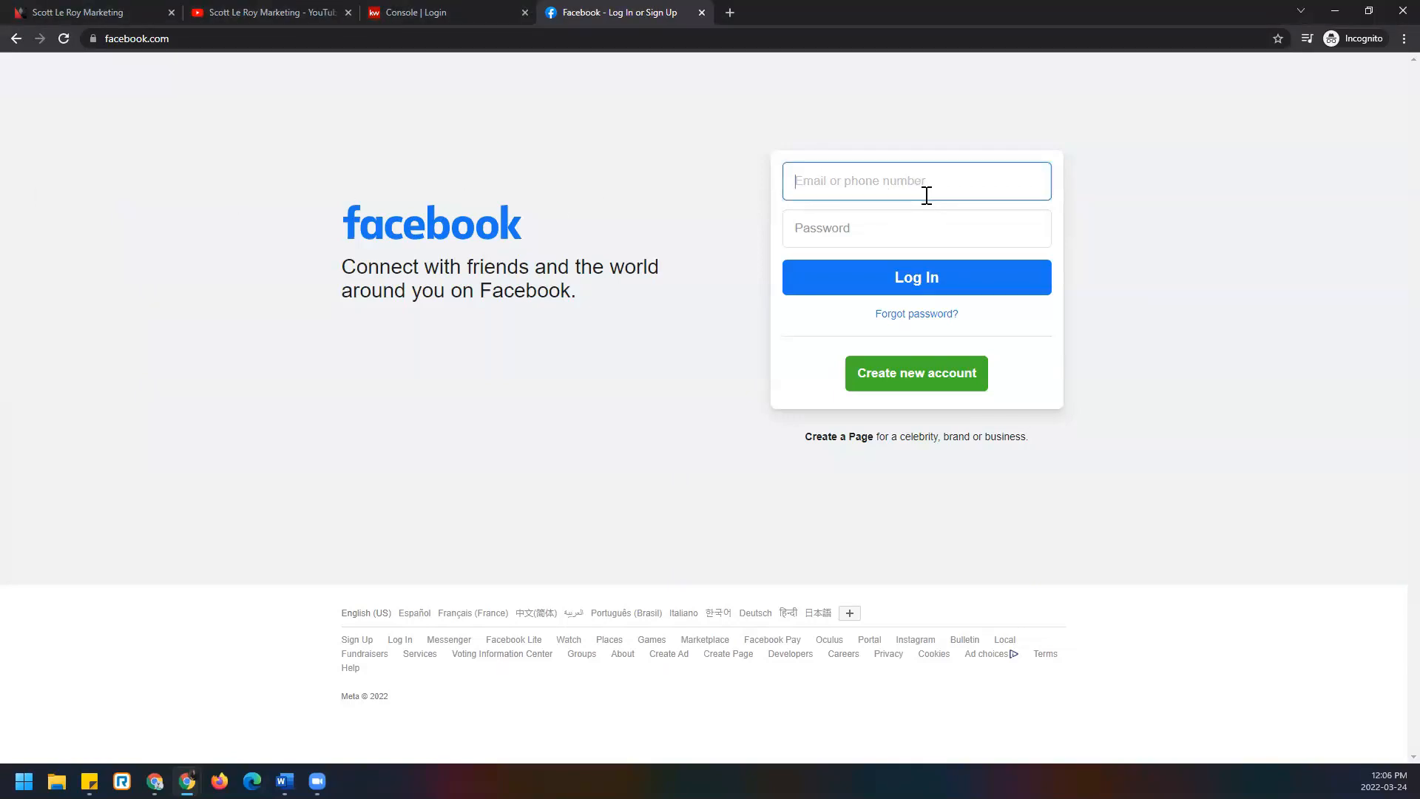
{"action": "key", "text": "Tab"}
{"action": "type", "text": "•••••••••"}
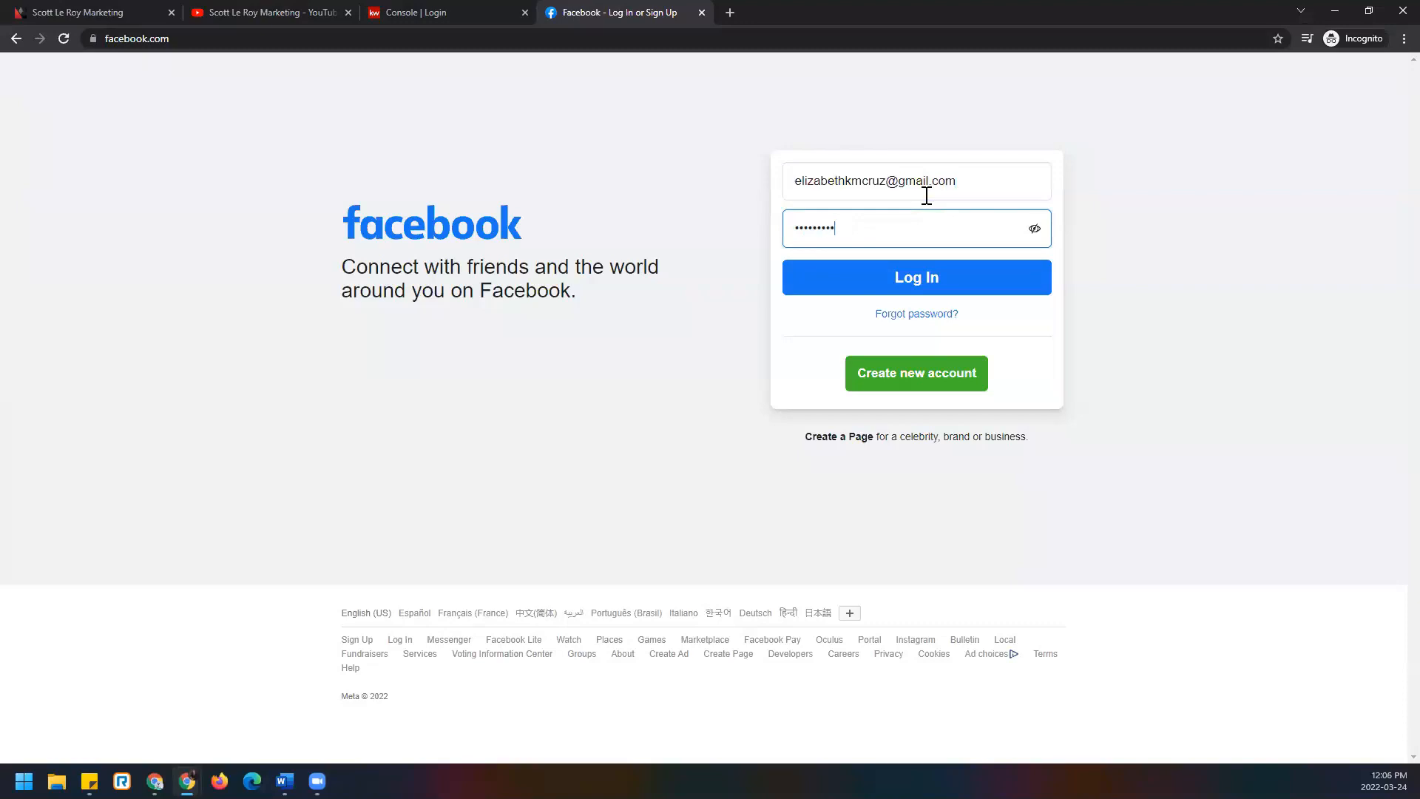
{"action": "left_click", "coordinate": [964, 277]}
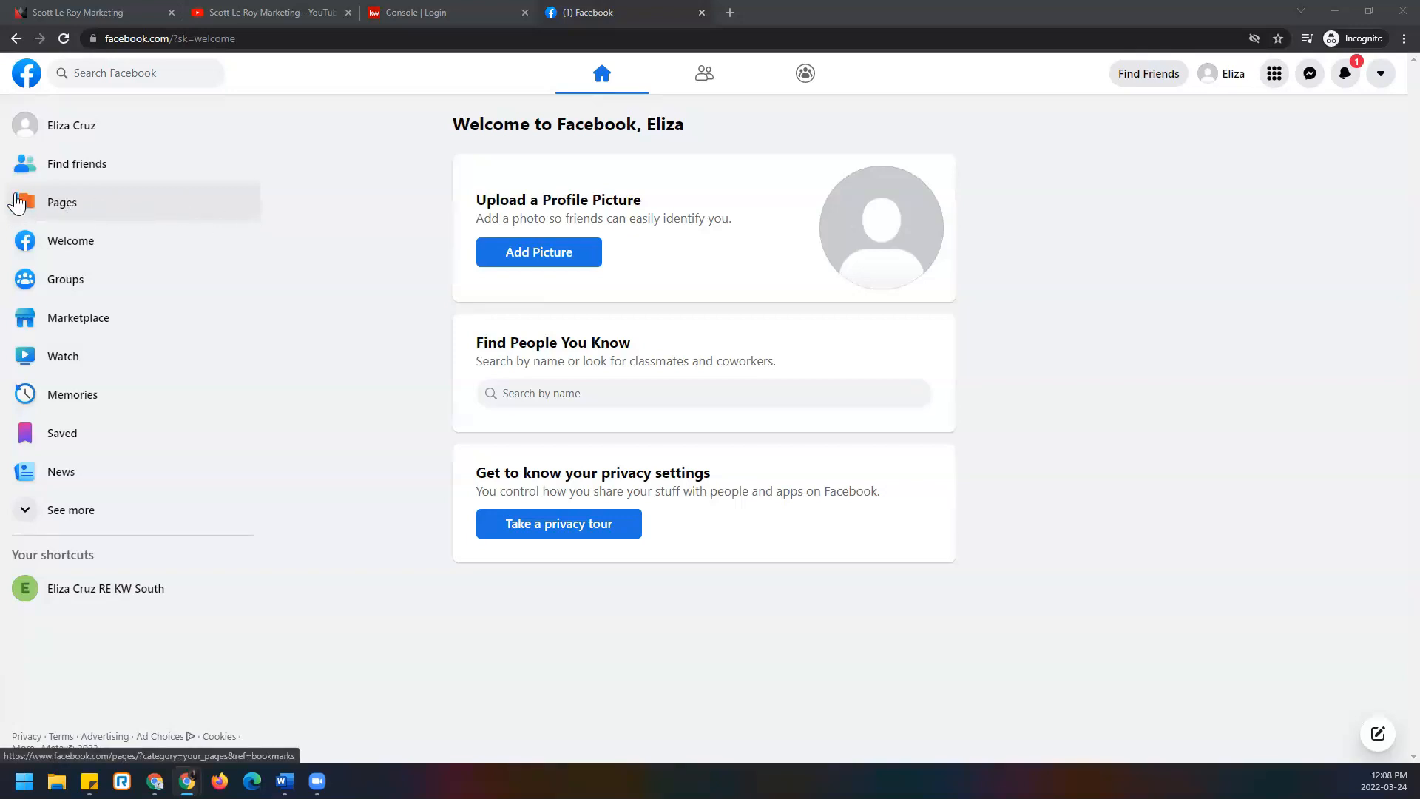
Go to the Pages you manage and start a new Page.
{"action": "left_click", "coordinate": [118, 217]}
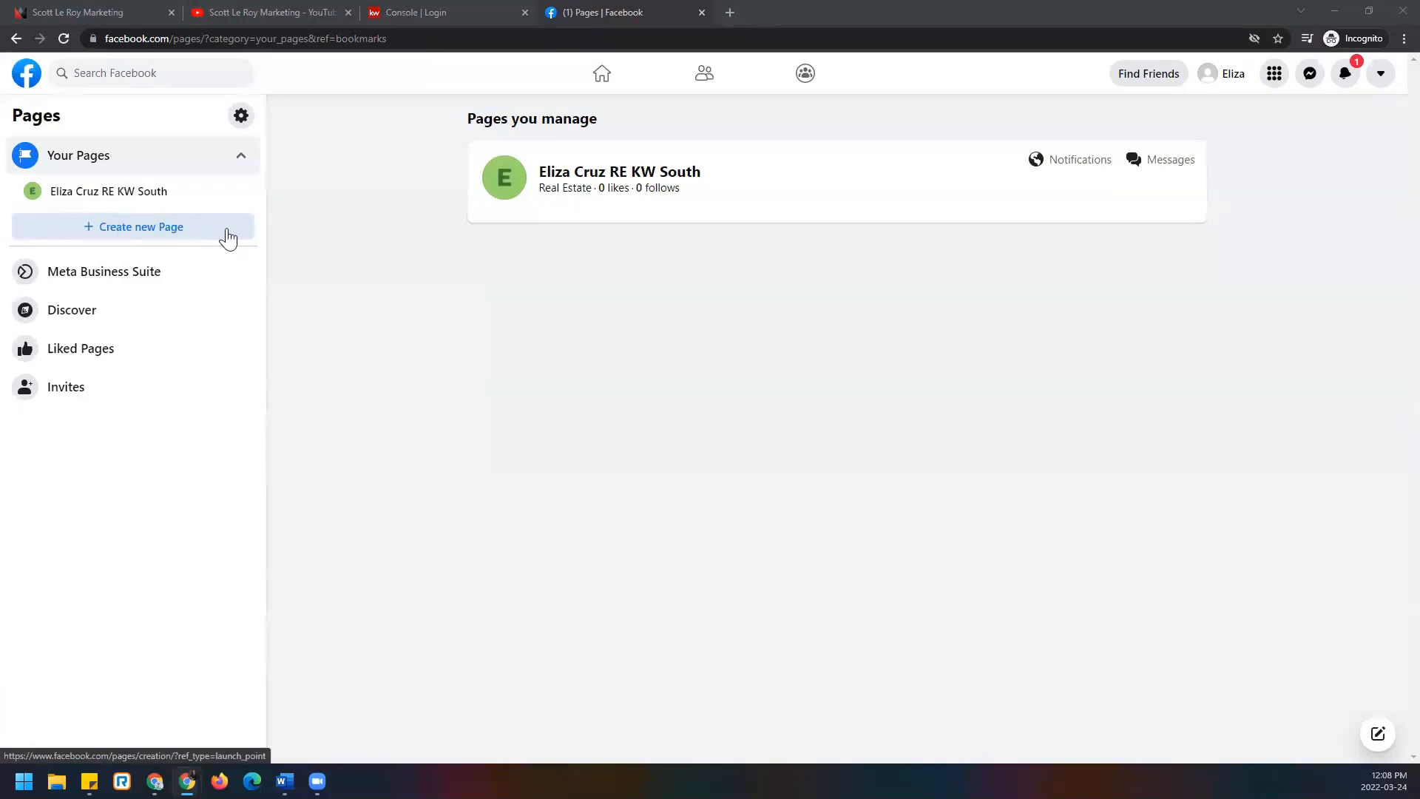
{"action": "left_click", "coordinate": [85, 232]}
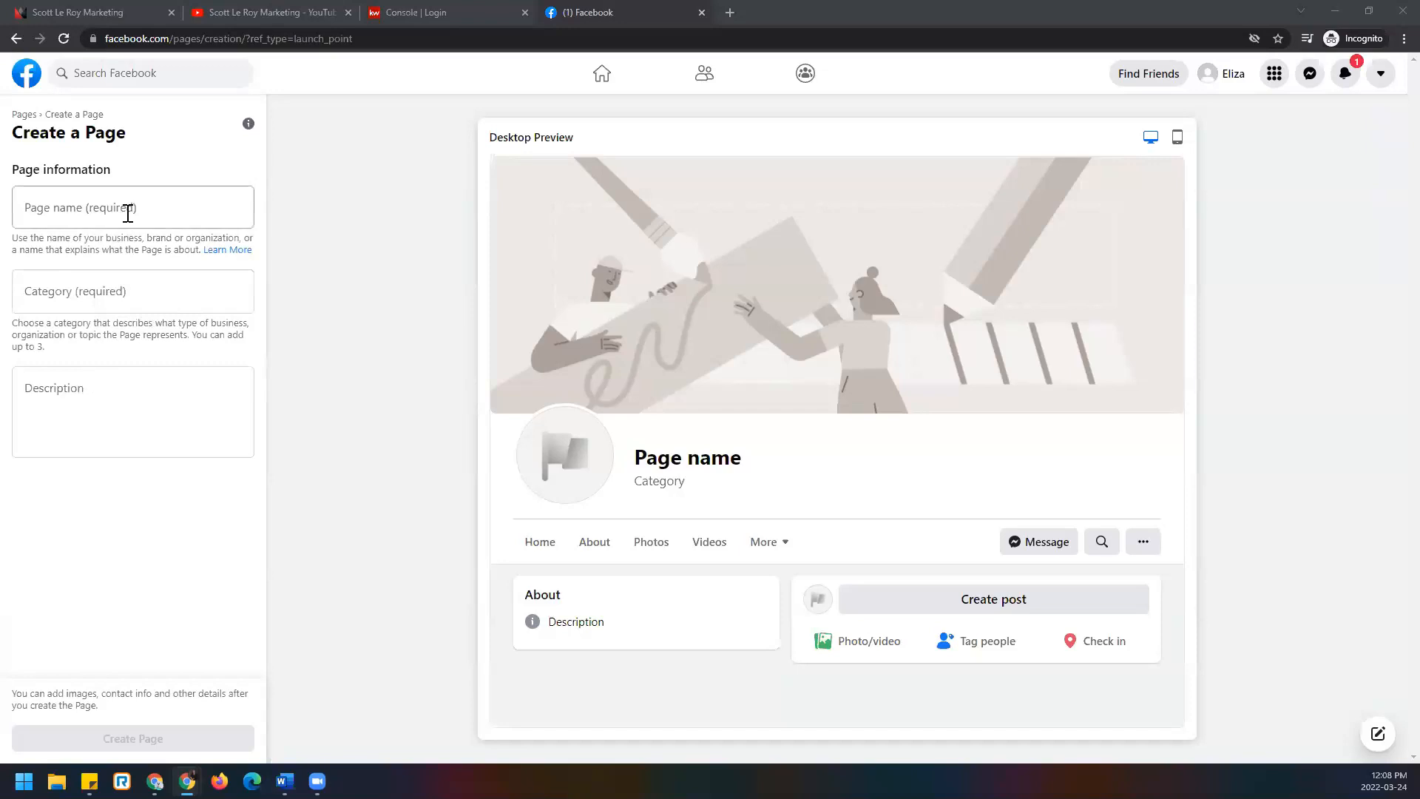
Enter the Page name as the agent's full name followed by 'Real Estate', fixing typos.
{"action": "left_click", "coordinate": [159, 210]}
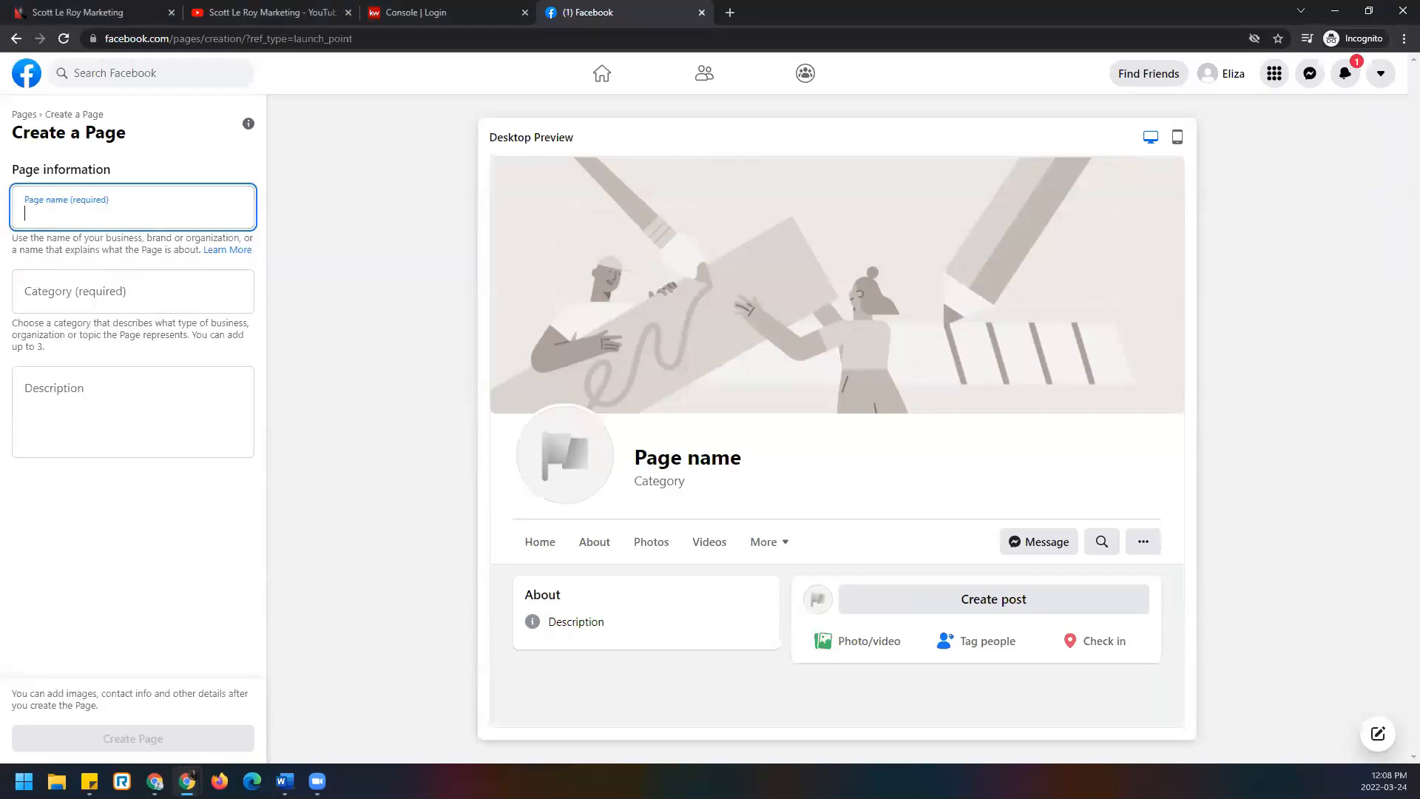
{"action": "left_click", "coordinate": [159, 221]}
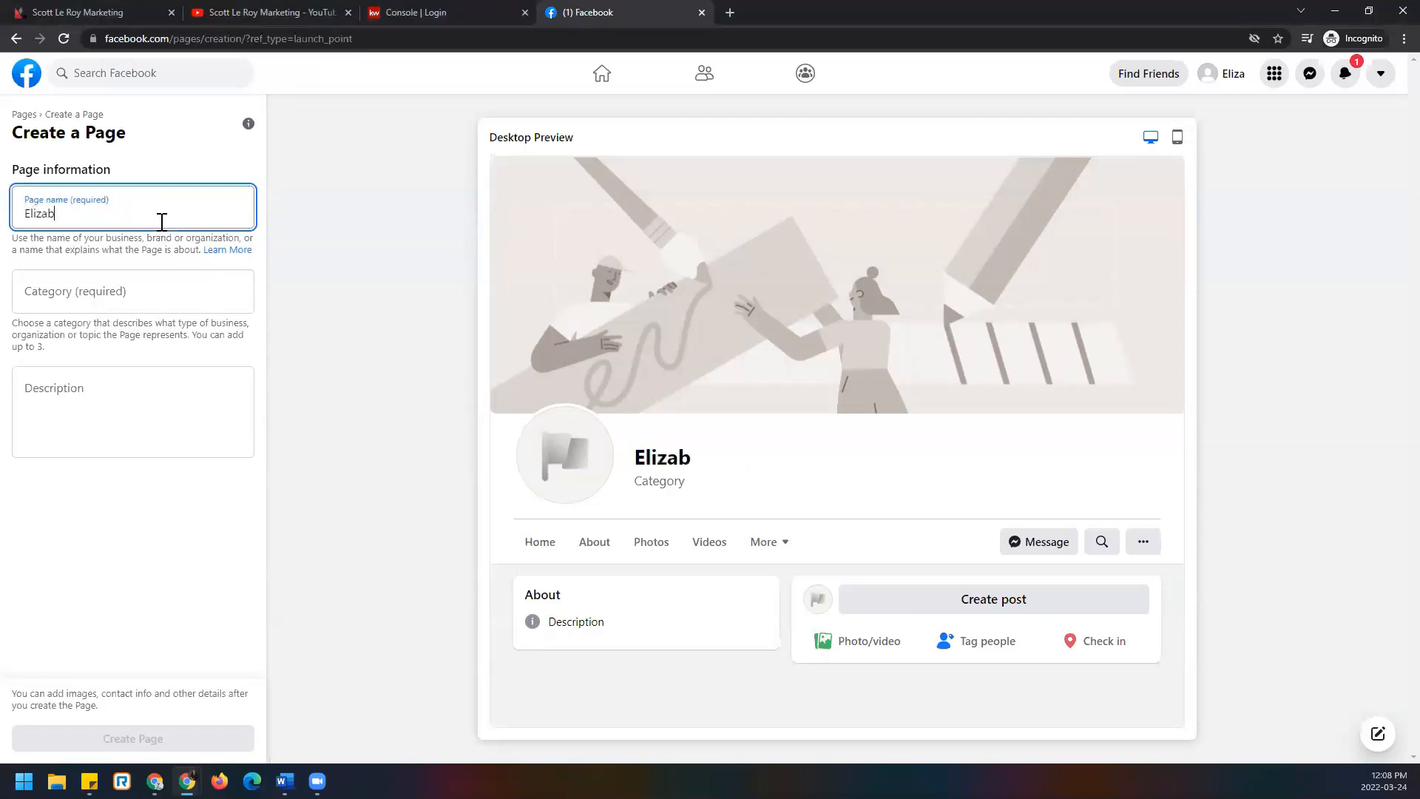
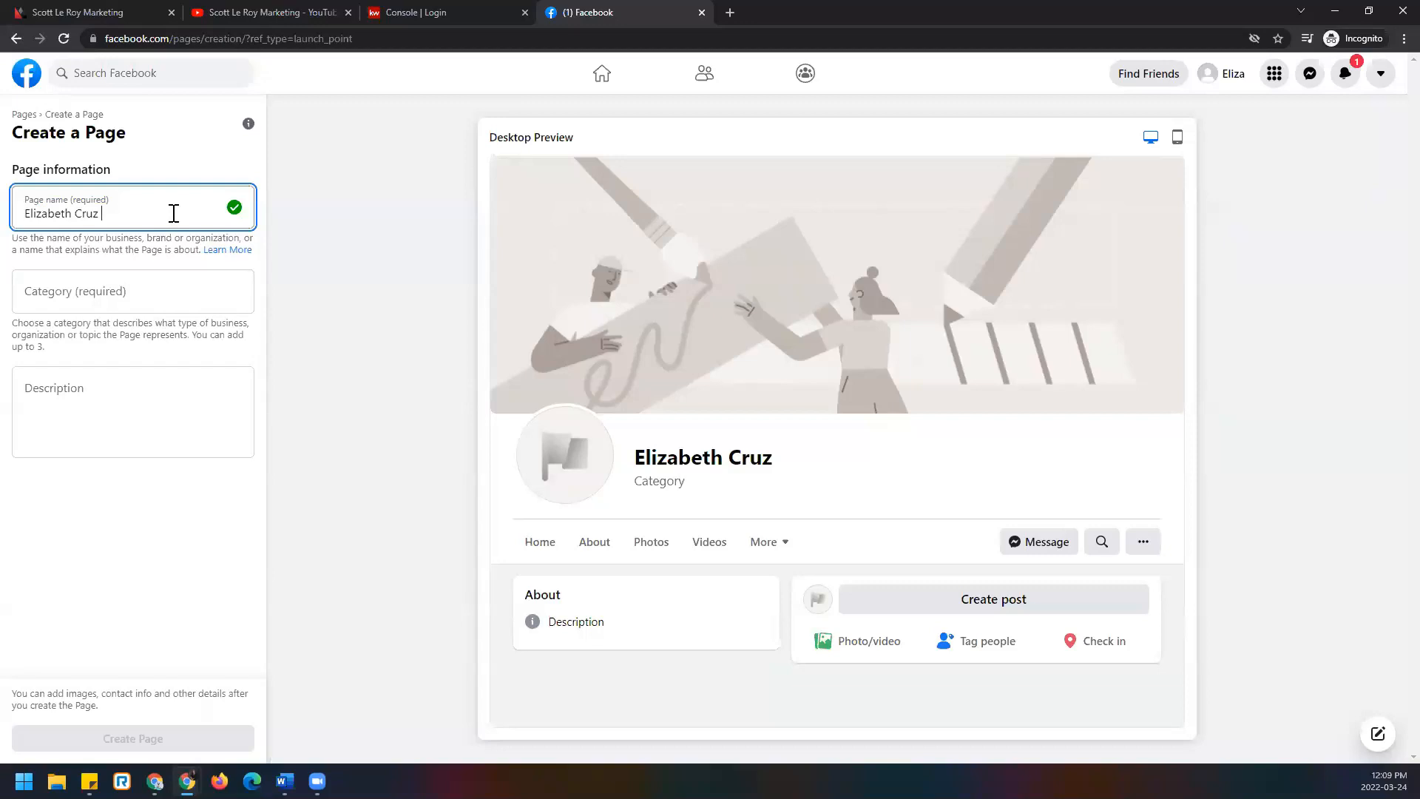
{"action": "type", "text": "Real Estate"}
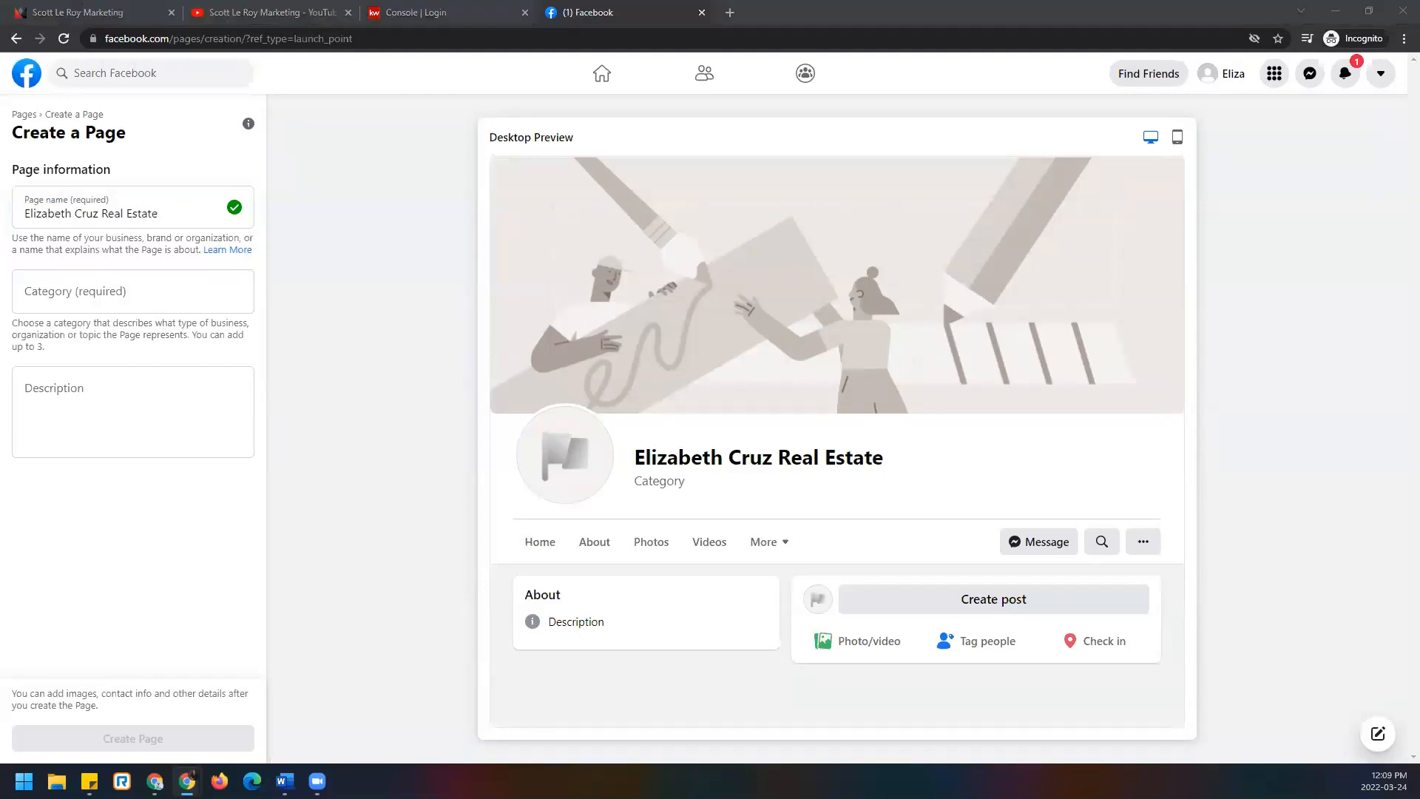
Revise the Page name so it ends with '-KW Southland Partners' after 'Real Estate'.
{"action": "left_click_drag", "start_coordinate": [170, 216], "coordinate": [111, 219]}
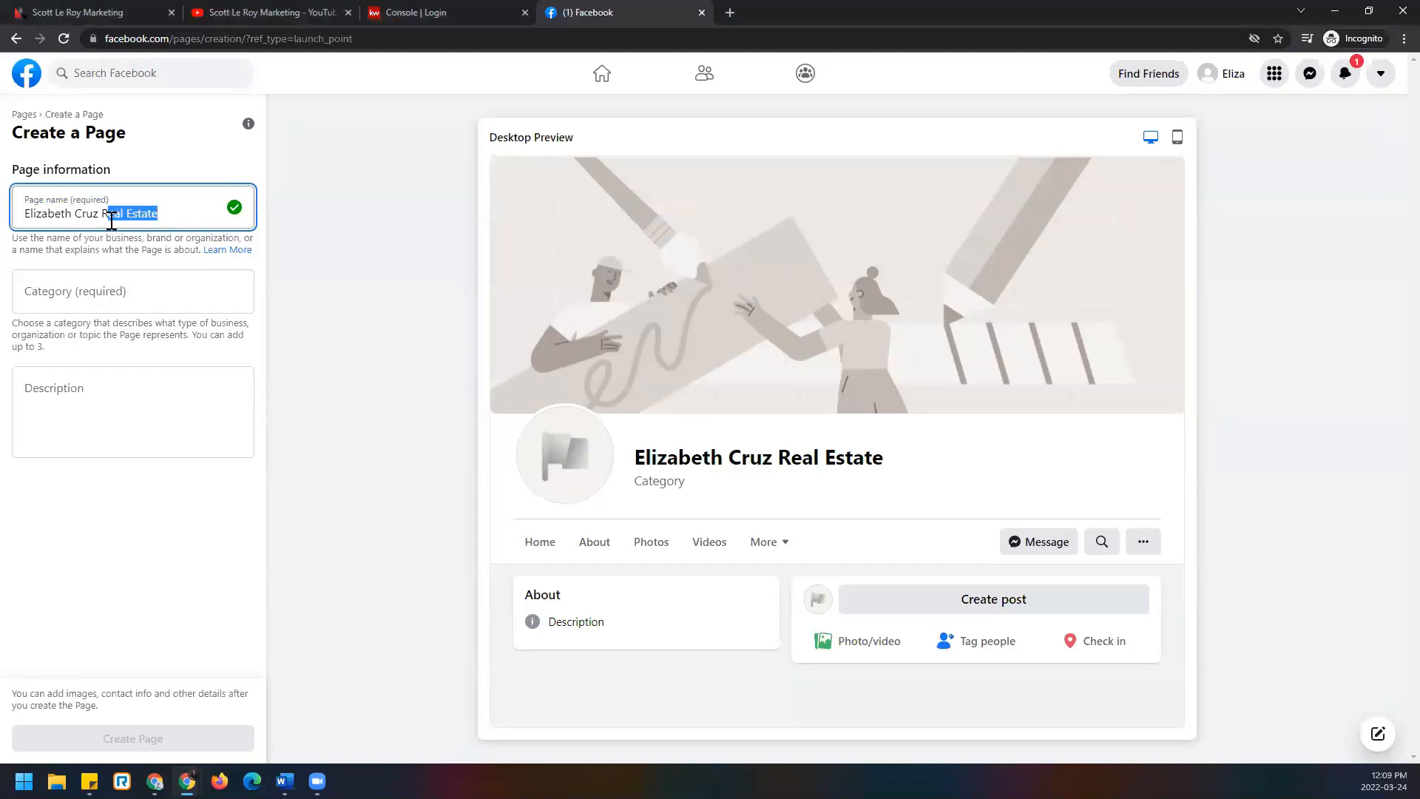
{"action": "type", "text": "E"}
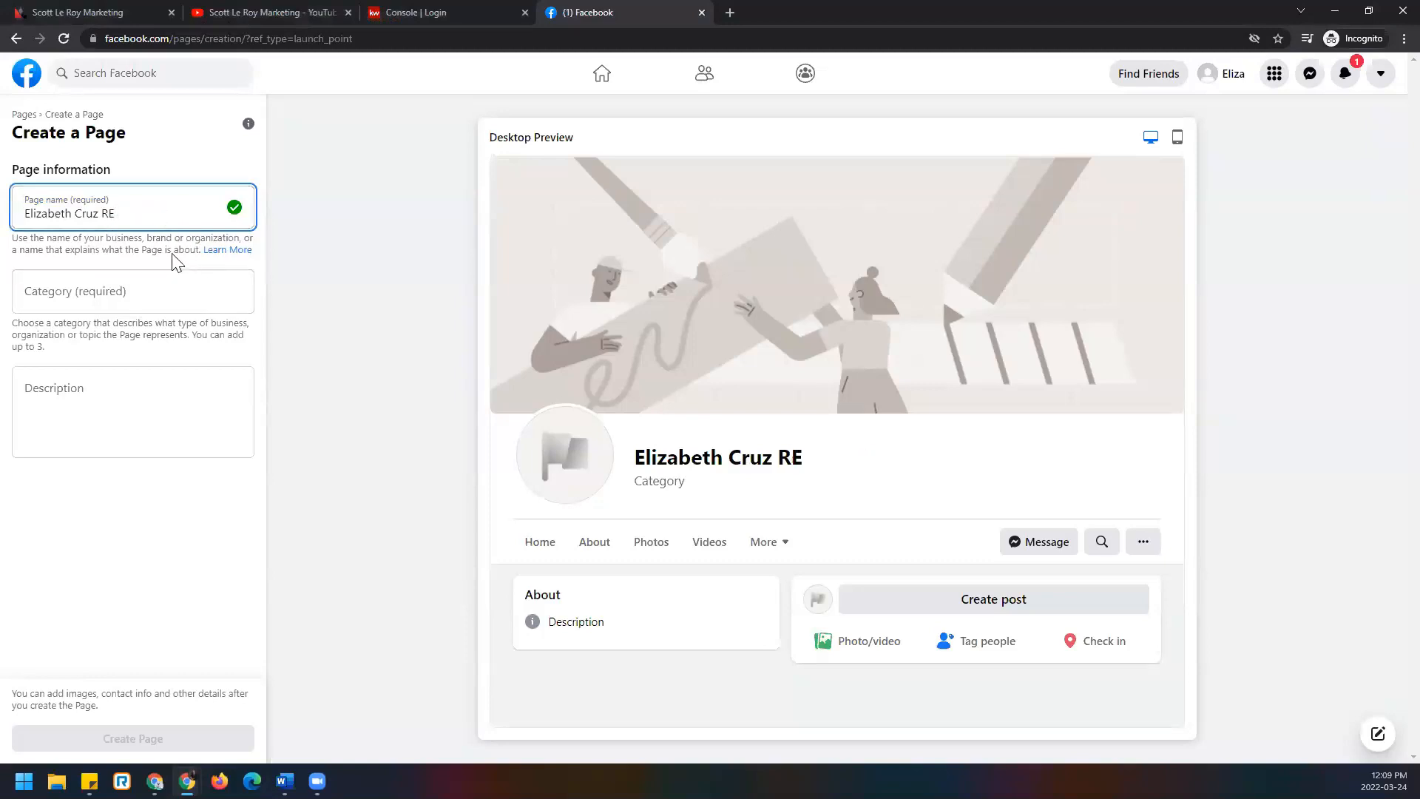
{"action": "key", "text": "ctrl+shift+Left"}
{"action": "key", "text": "ctrl+shift+Left"}
{"action": "key", "text": "ctrl+shift+Left"}
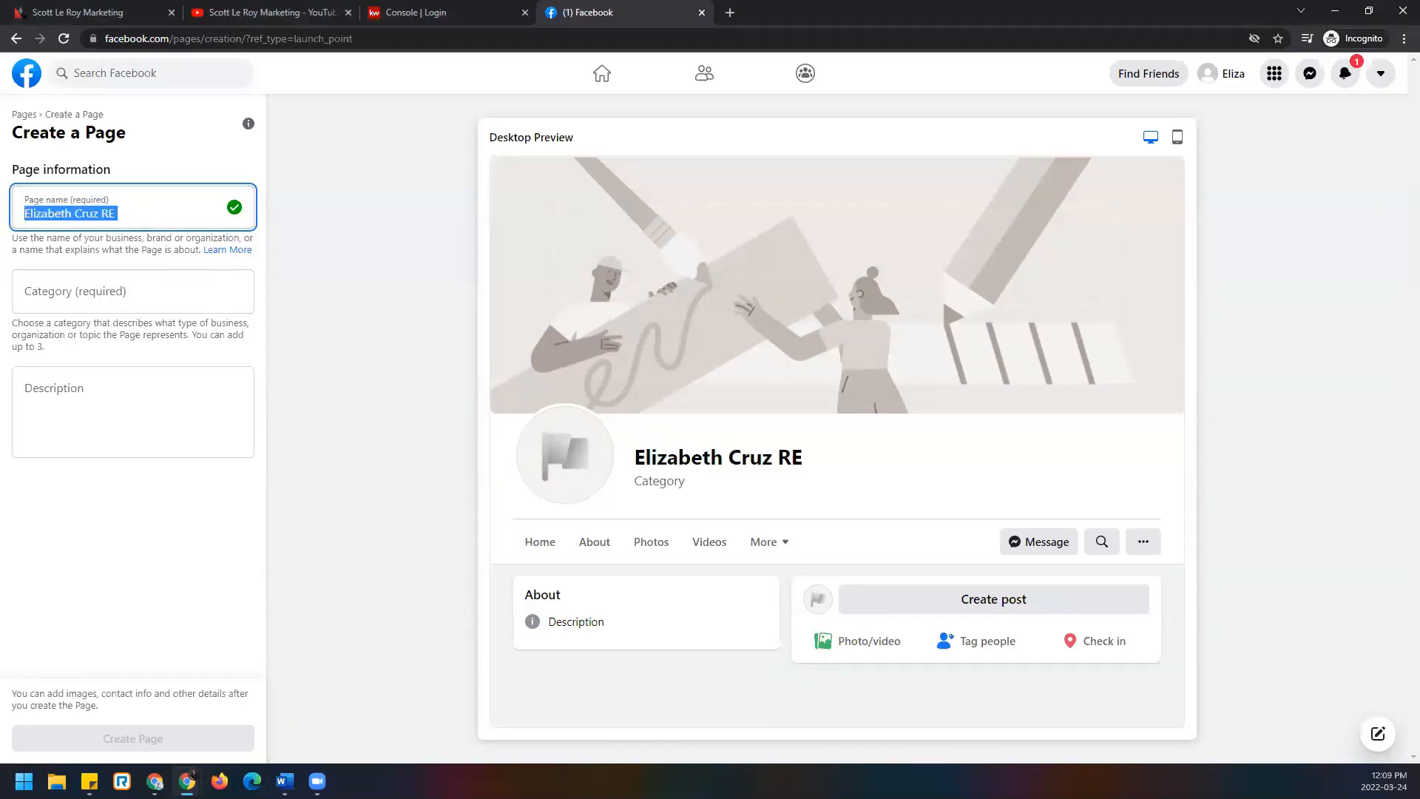
{"action": "type", "text": "The C"}
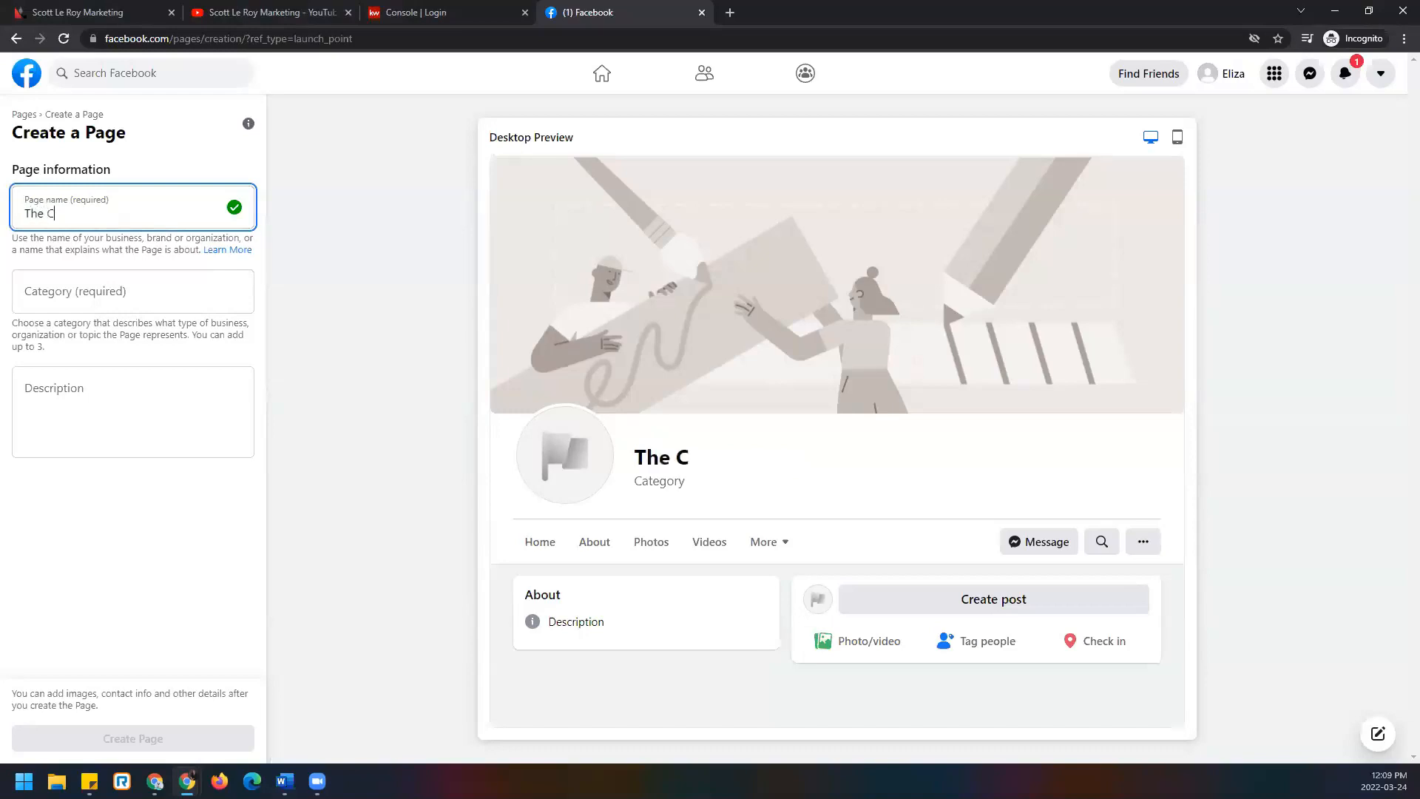
{"action": "type", "text": "ruz Group"}
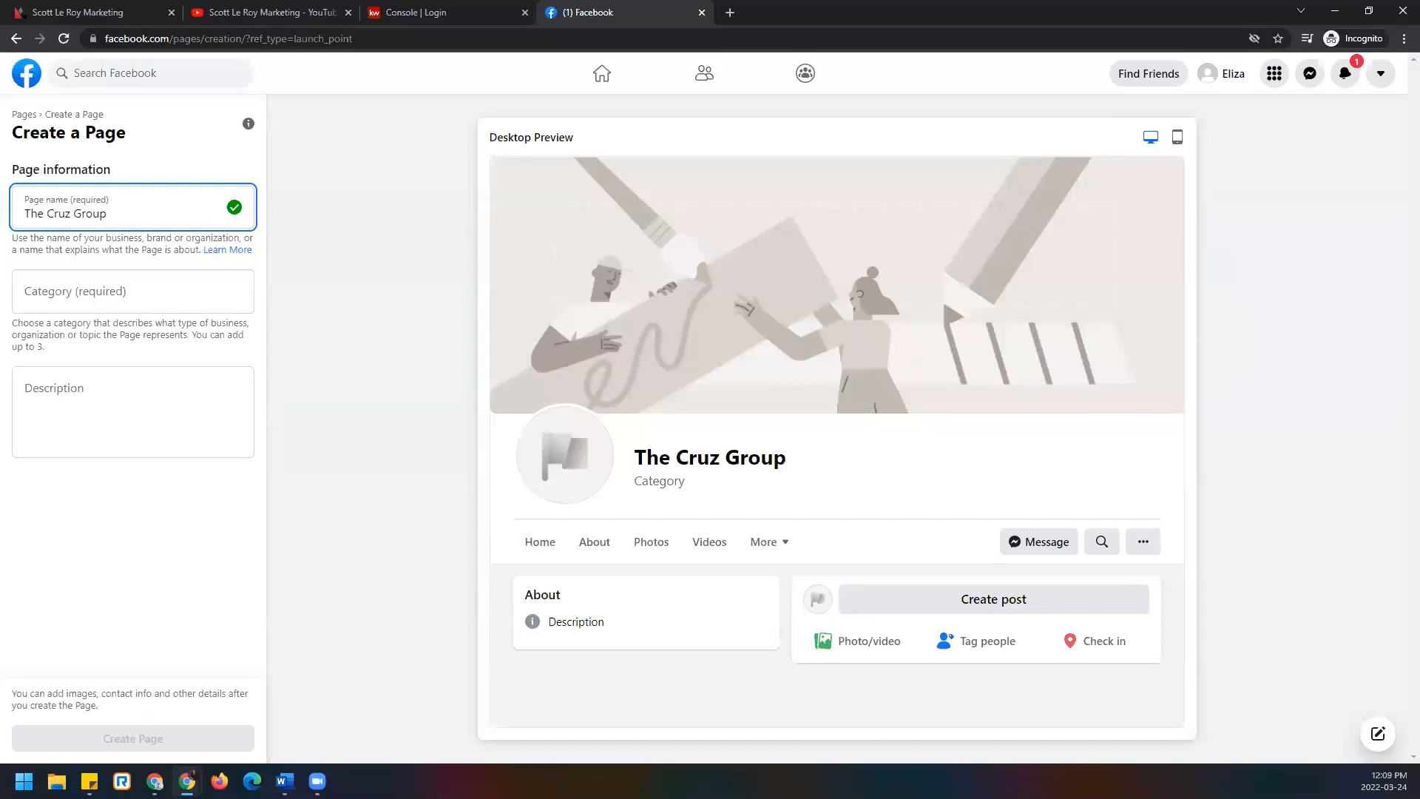
{"action": "key", "text": "ctrl+shift+Left"}
{"action": "key", "text": "ctrl+shift+Left"}
{"action": "key", "text": "ctrl+shift+Left"}
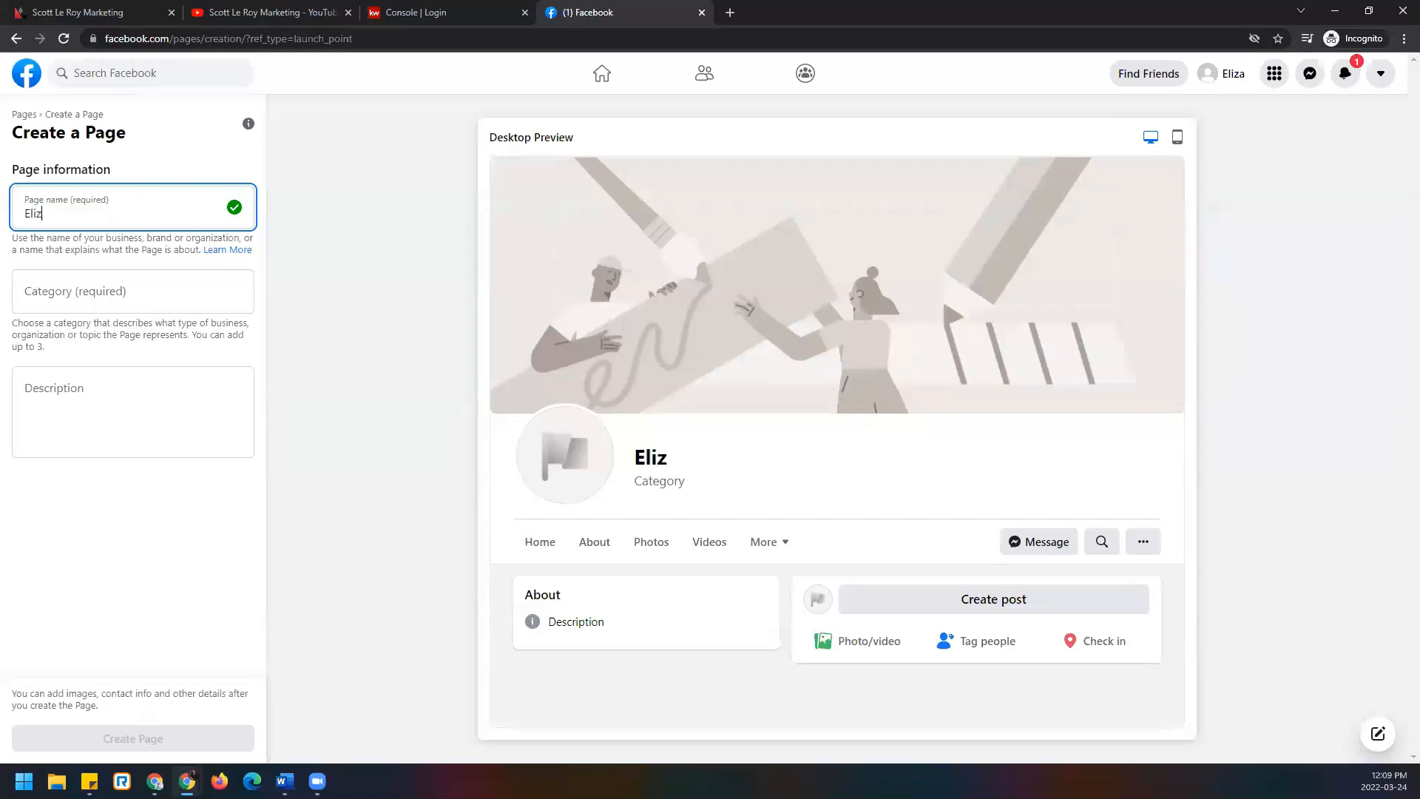
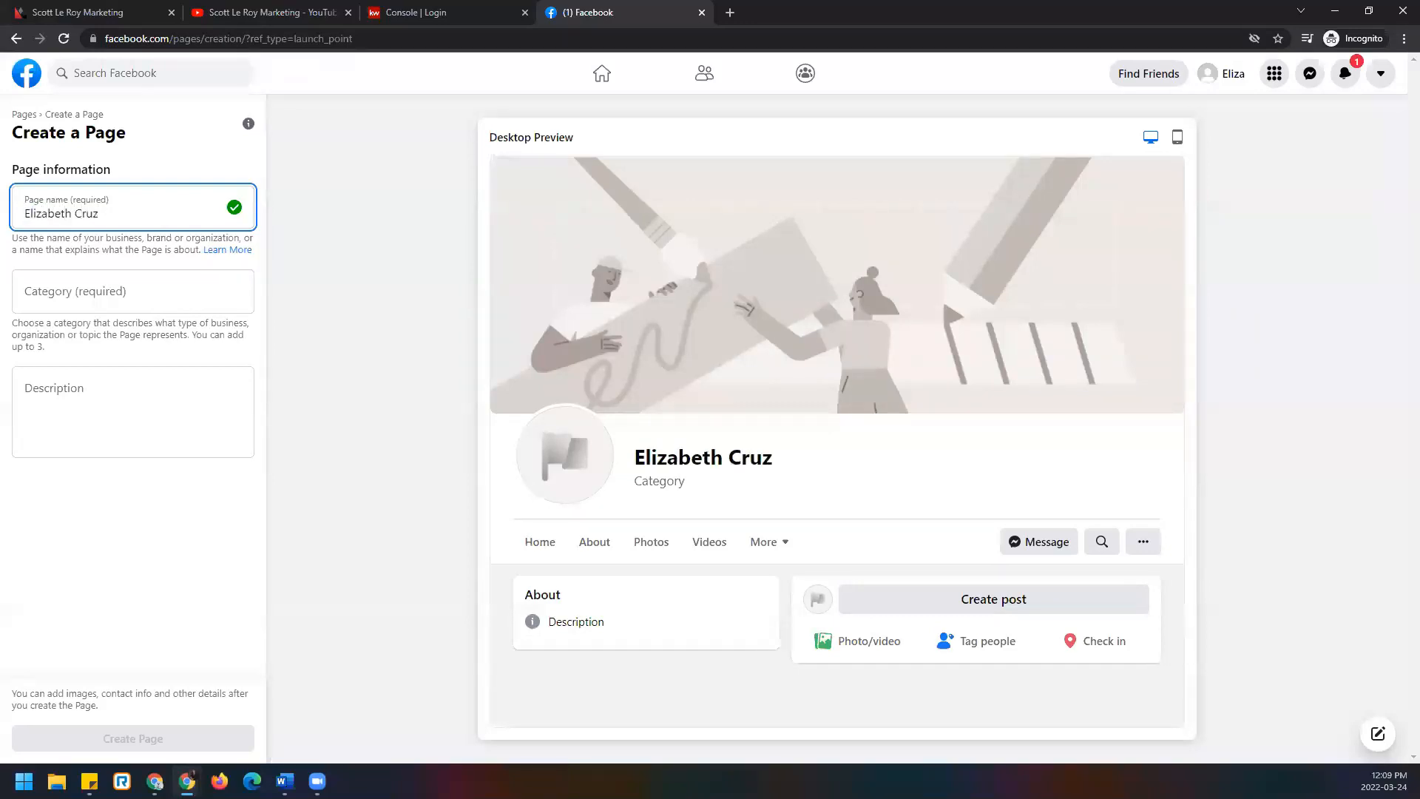
{"action": "type", "text": " Real Estate -"}
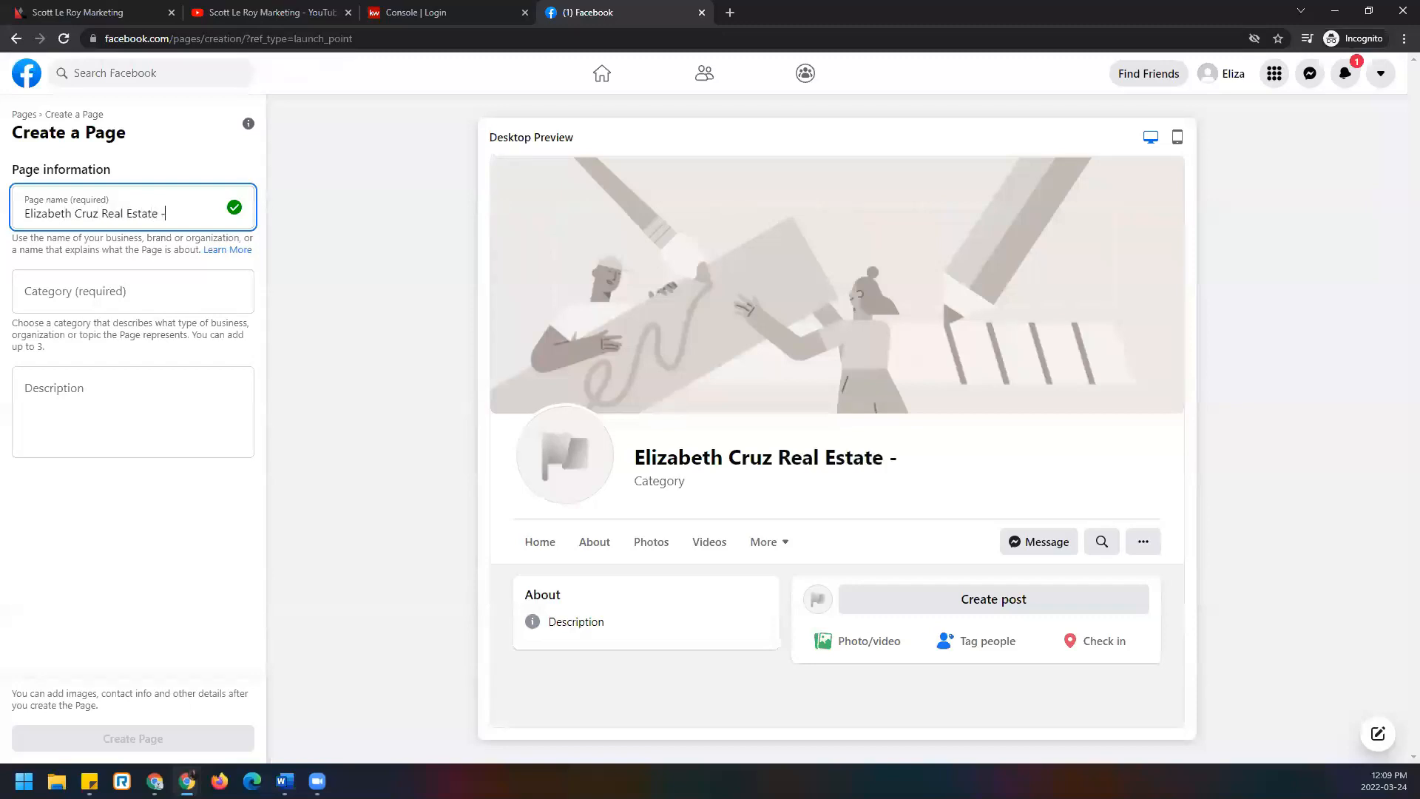
{"action": "key", "text": "BackSpace"}
{"action": "type", "text": "KW "}
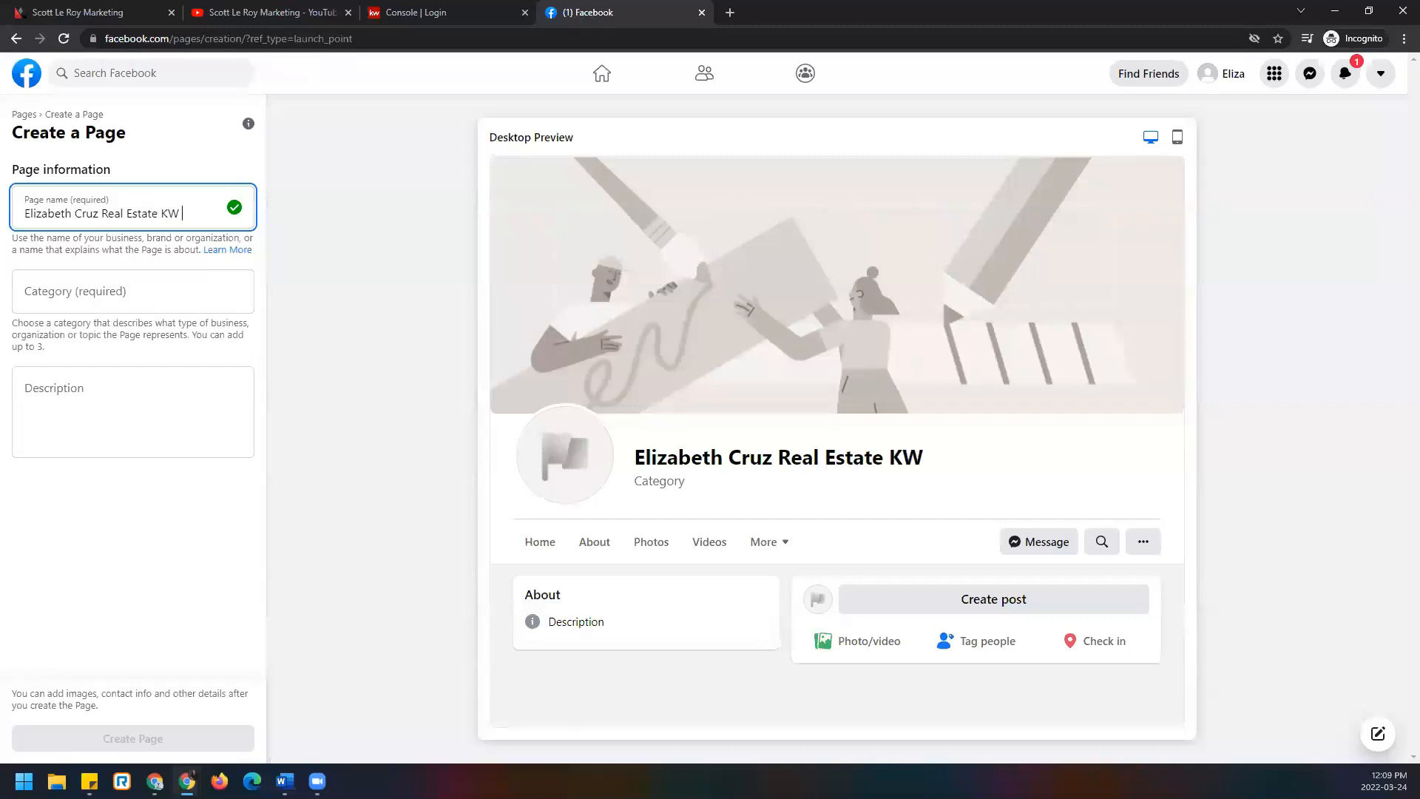
{"action": "type", "text": "Southland"}
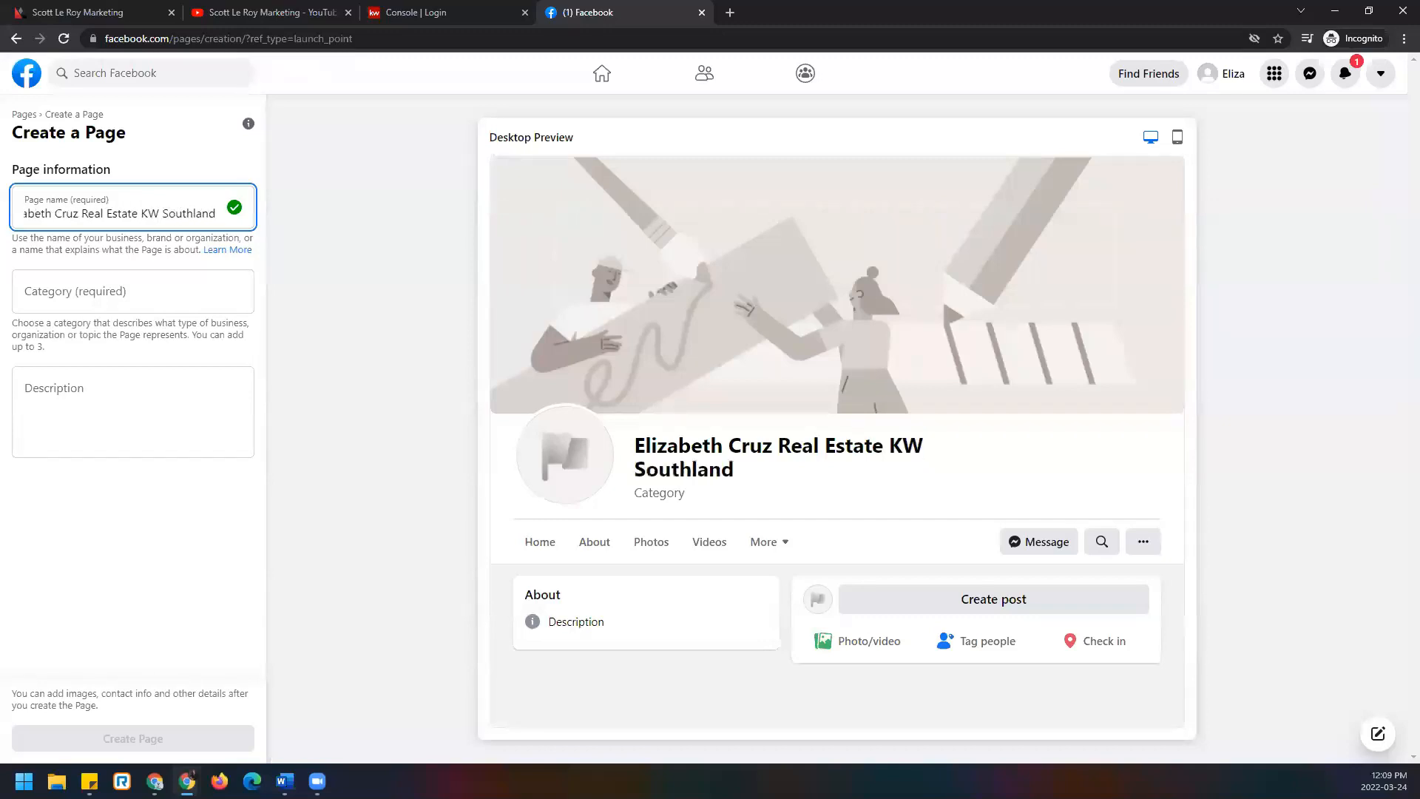
{"action": "key", "text": "BackSpace"}
{"action": "key", "text": "BackSpace"}
{"action": "key", "text": "BackSpace"}
{"action": "key", "text": "BackSpace"}
{"action": "key", "text": "BackSpace"}
{"action": "key", "text": "BackSpace"}
{"action": "key", "text": "BackSpace"}
{"action": "key", "text": "BackSpace"}
{"action": "key", "text": "BackSpace"}
{"action": "key", "text": "BackSpace"}
{"action": "key", "text": "BackSpace"}
{"action": "type", "text": "eller Williams"}
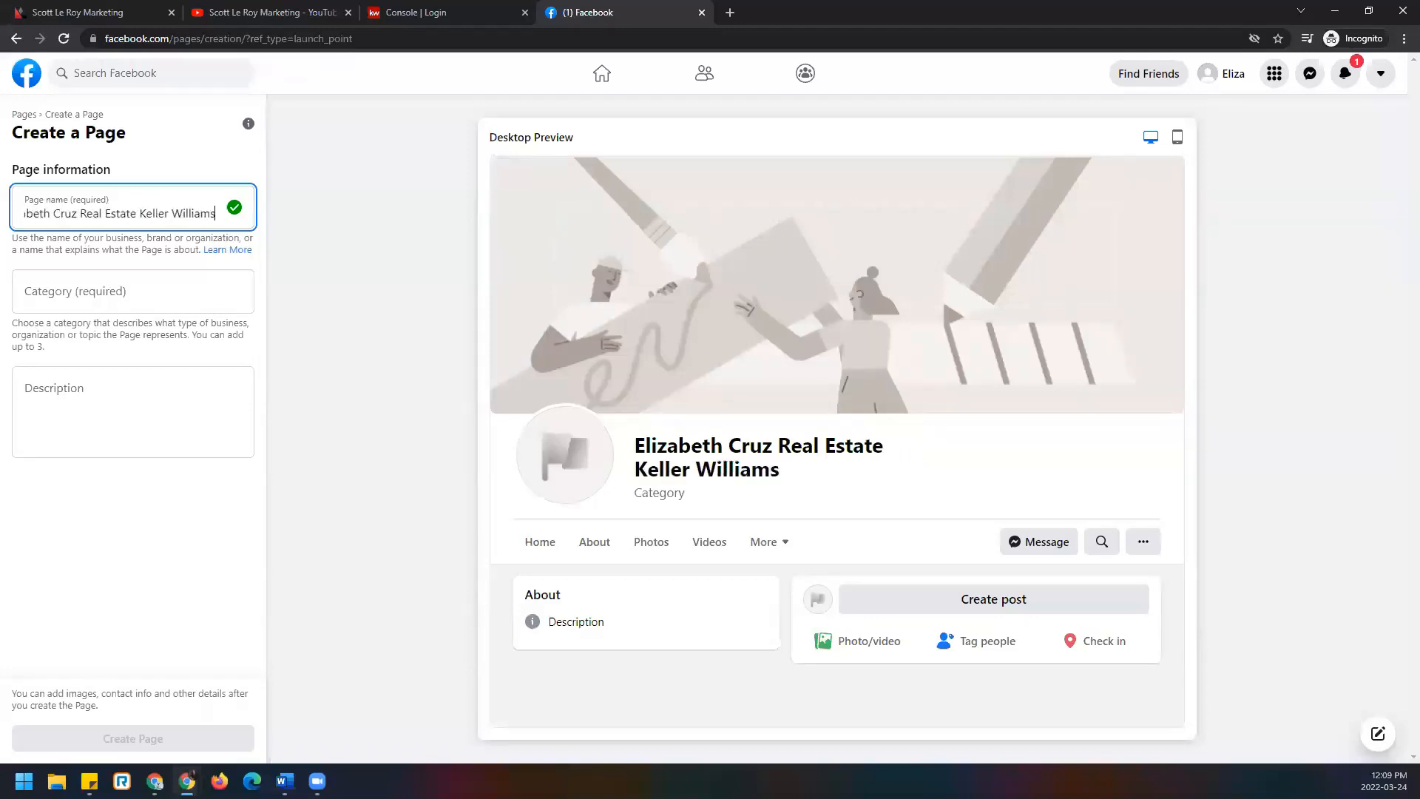
{"action": "key", "text": "BackSpace"}
{"action": "key", "text": "BackSpace"}
{"action": "key", "text": "BackSpace"}
{"action": "key", "text": "BackSpace"}
{"action": "key", "text": "BackSpace"}
{"action": "key", "text": "BackSpace"}
{"action": "key", "text": "BackSpace"}
{"action": "key", "text": "BackSpace"}
{"action": "key", "text": "BackSpace"}
{"action": "key", "text": "BackSpace"}
{"action": "key", "text": "BackSpace"}
{"action": "key", "text": "BackSpace"}
{"action": "key", "text": "BackSpace"}
{"action": "key", "text": "BackSpace"}
{"action": "type", "text": "W Southla"}
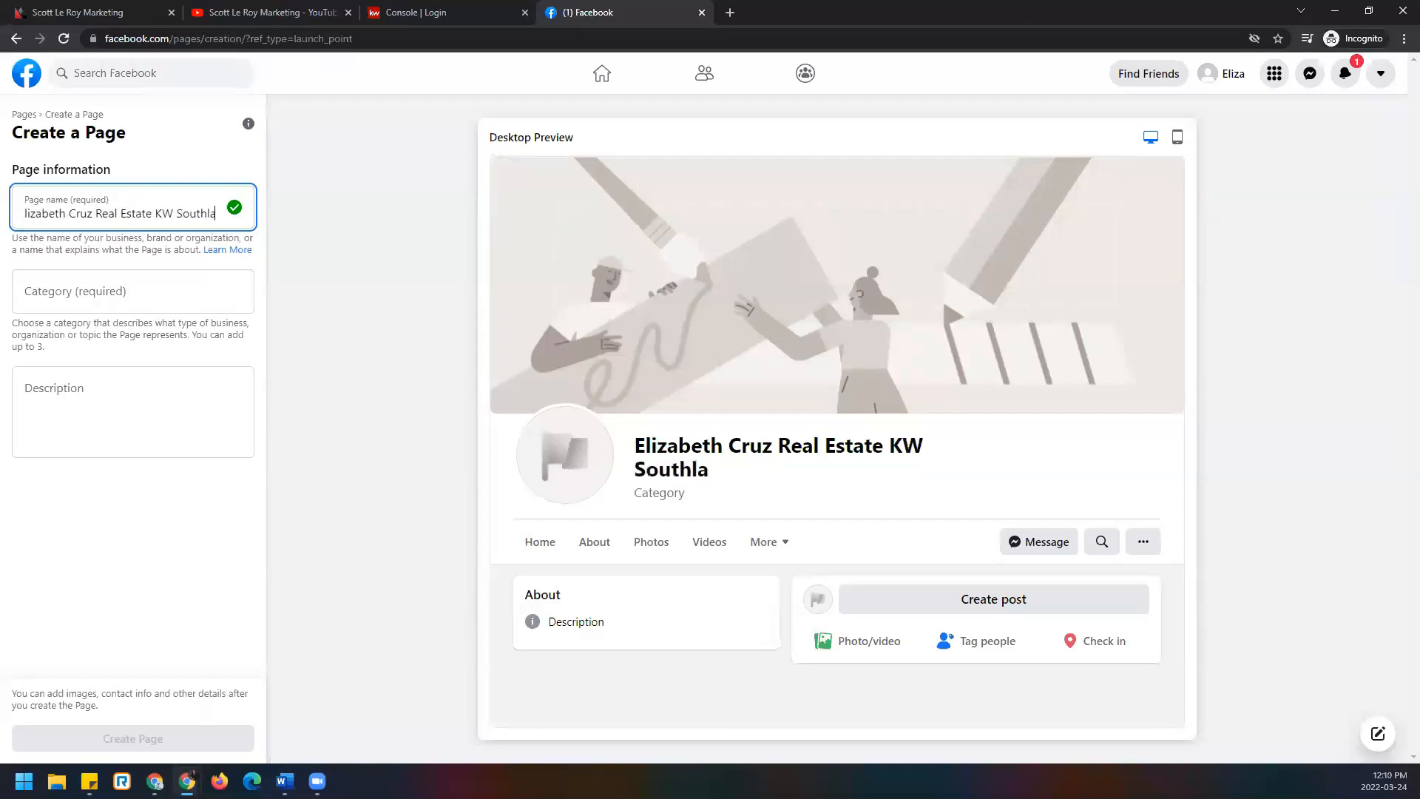
{"action": "type", "text": "nd partner"}
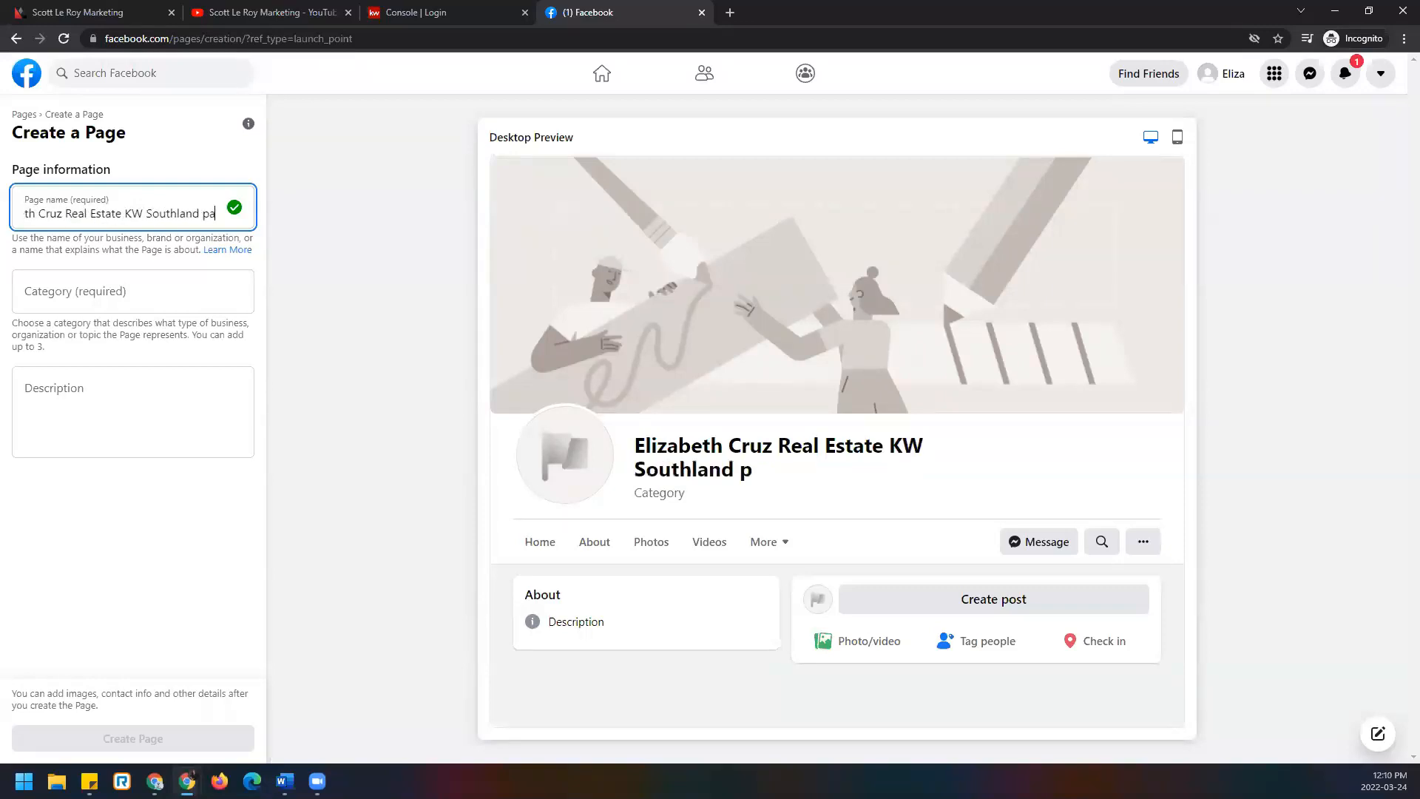
{"action": "key", "text": "BackSpace"}
{"action": "key", "text": "BackSpace"}
{"action": "key", "text": "BackSpace"}
{"action": "key", "text": "BackSpace"}
{"action": "key", "text": "BackSpace"}
{"action": "key", "text": "BackSpace"}
{"action": "key", "text": "BackSpace"}
{"action": "type", "text": "Partners"}
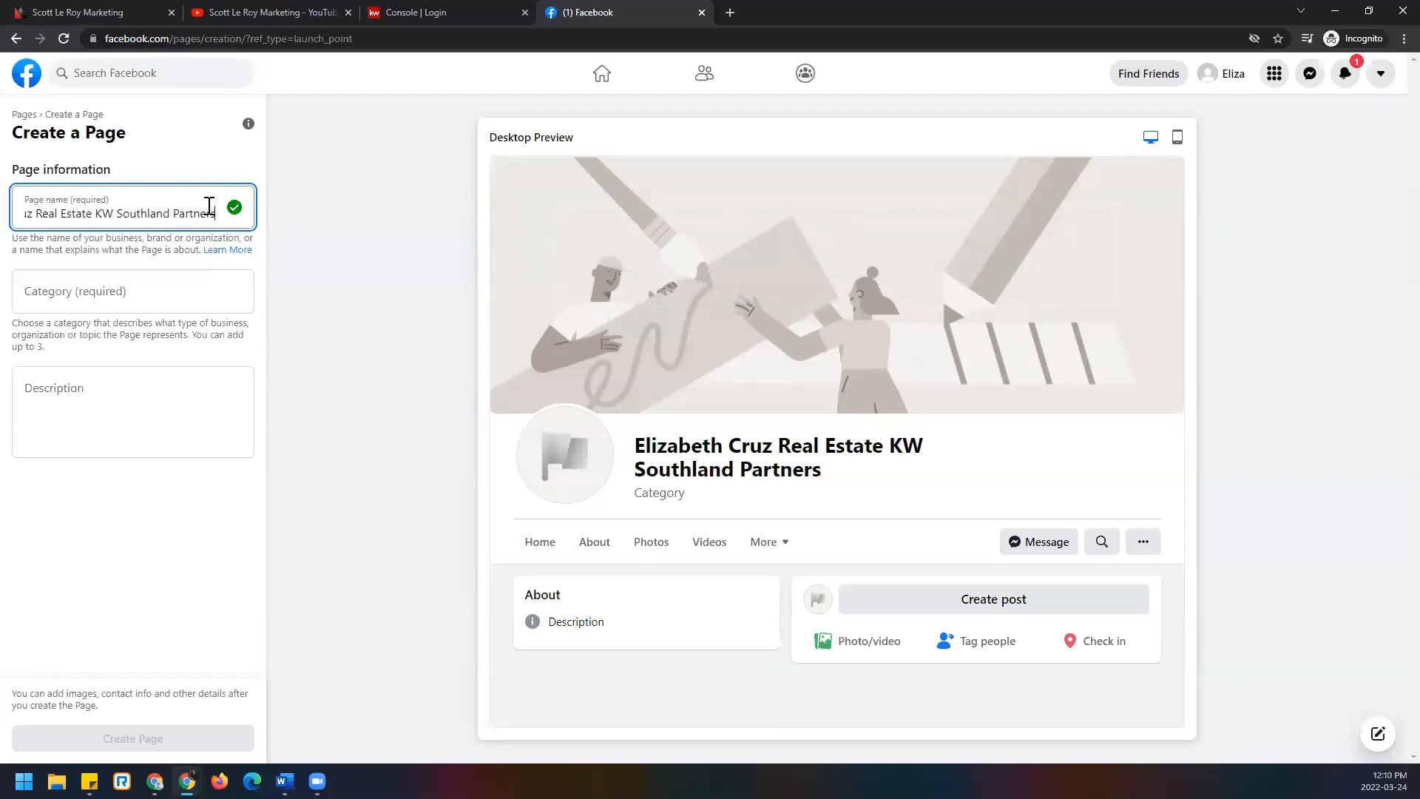
Search categories for 'real estate' and pick Real Estate as the first category.
{"action": "left_click", "coordinate": [185, 297]}
{"action": "type", "text": "rea"}
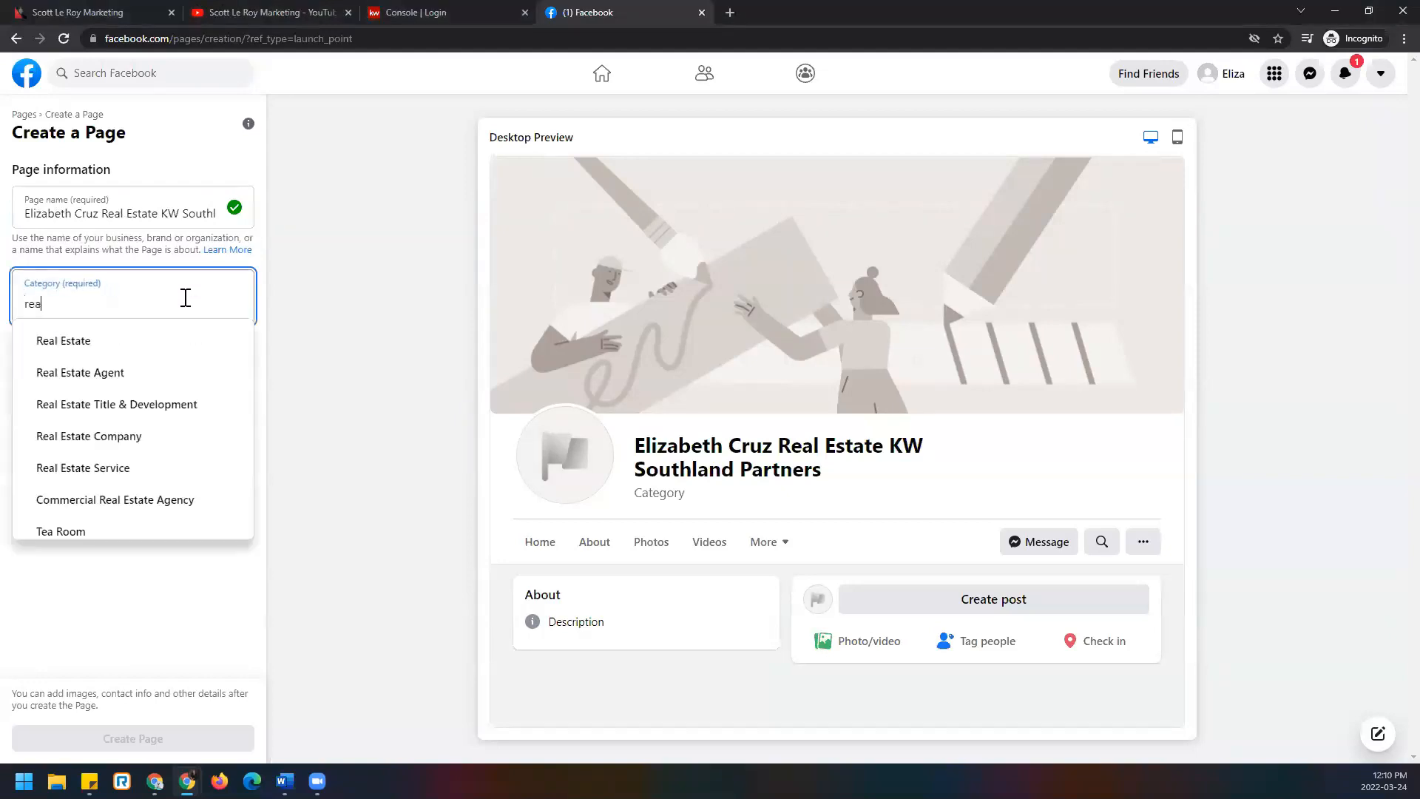
{"action": "type", "text": "l estate"}
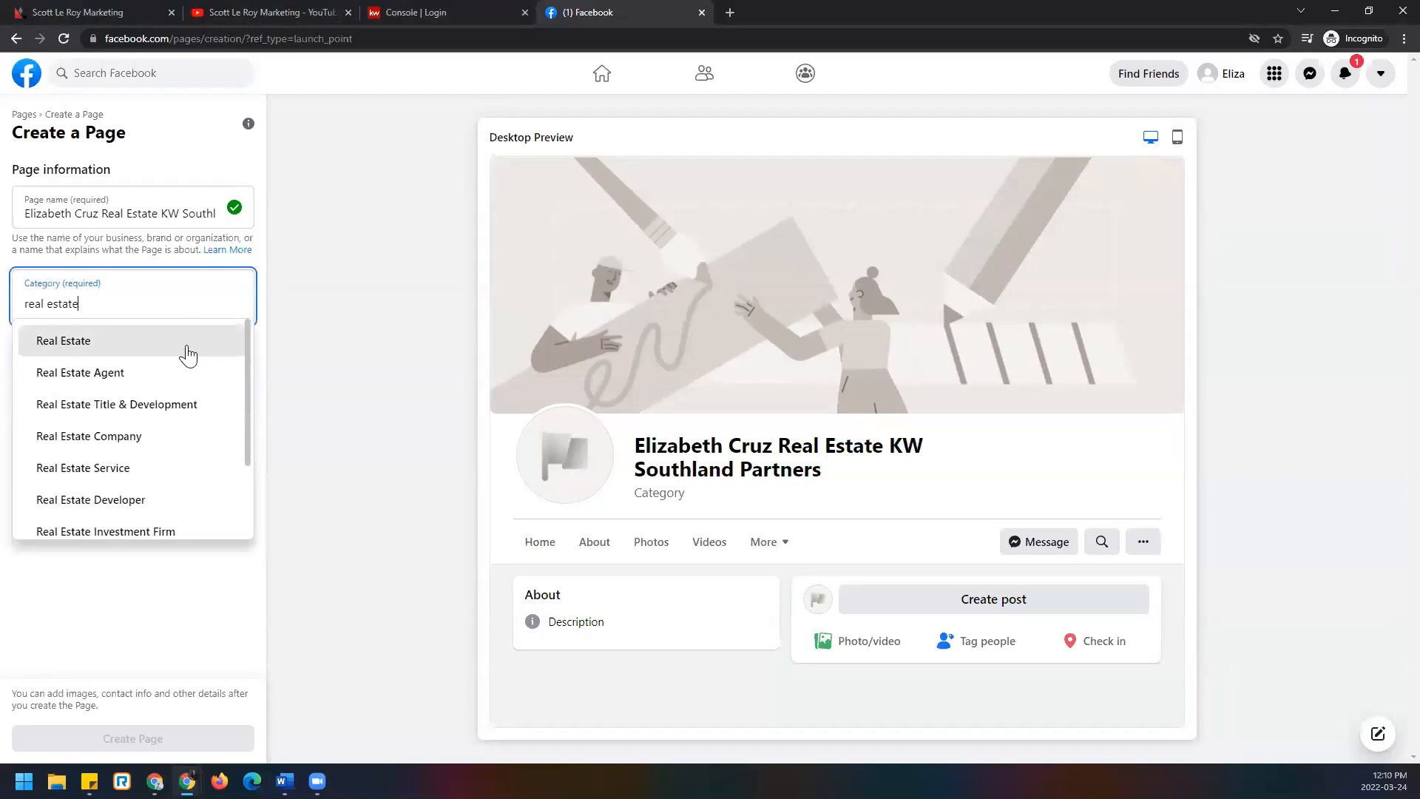
{"action": "scroll", "coordinate": [212, 437], "scroll_direction": "down", "scroll_amount": 2}
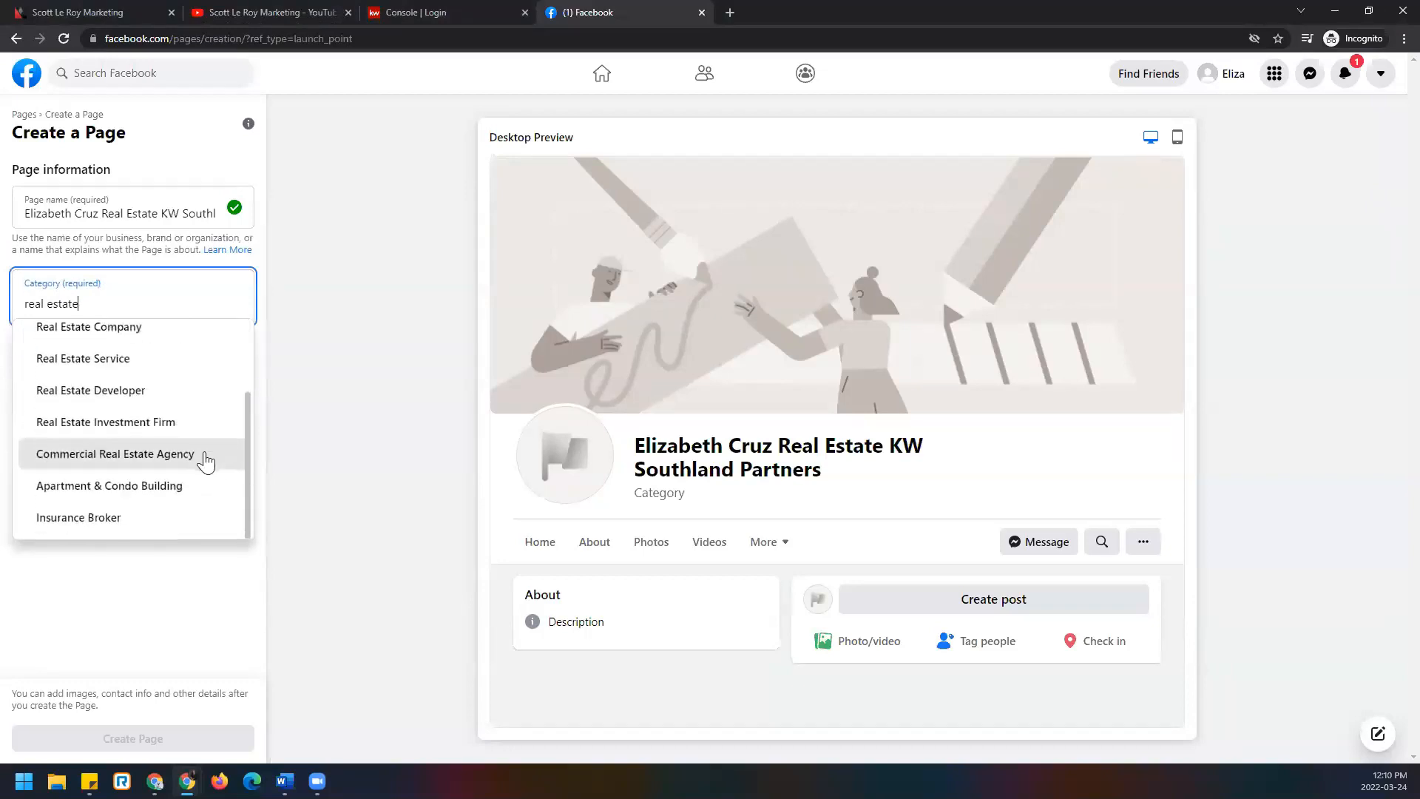
{"action": "scroll", "coordinate": [179, 473], "scroll_direction": "up", "scroll_amount": 2}
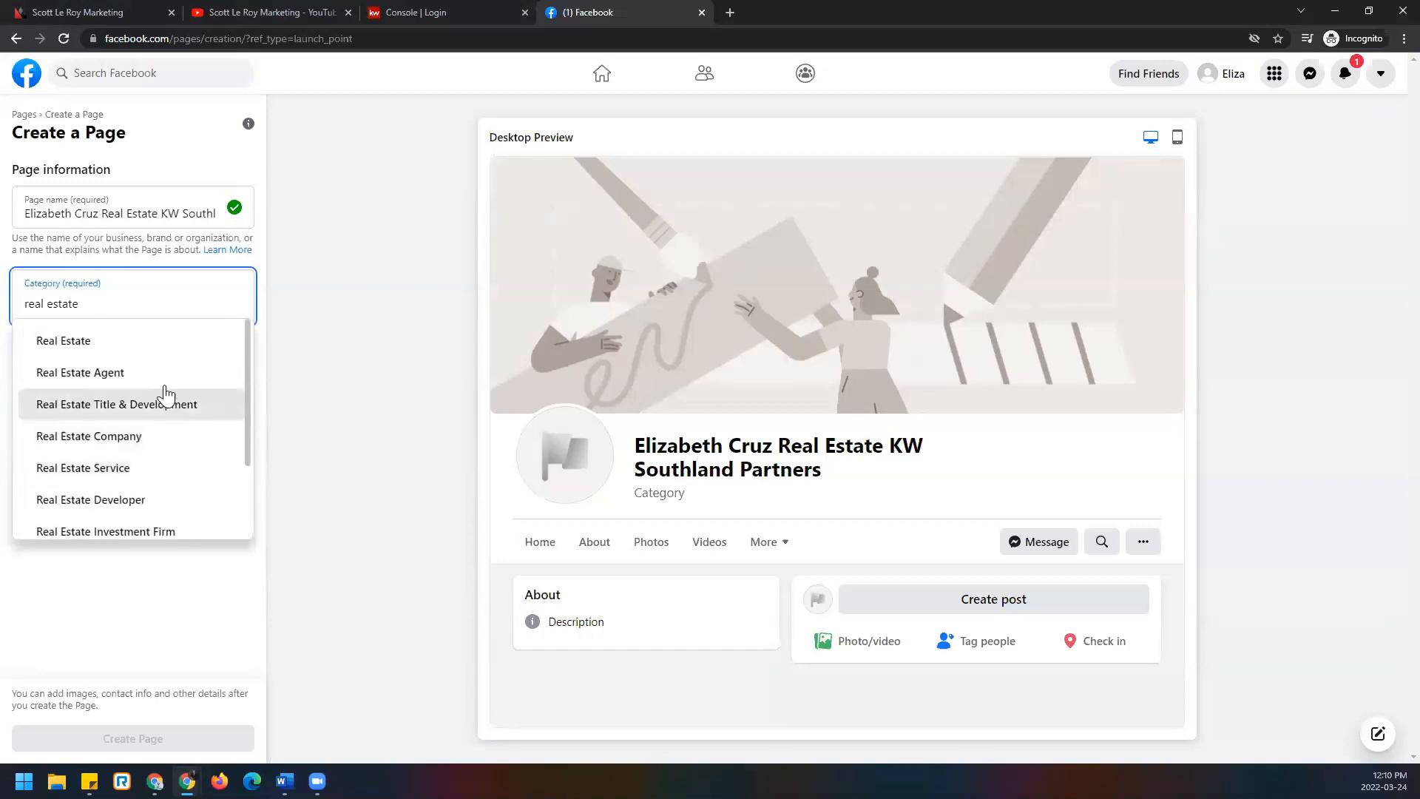
{"action": "left_click", "coordinate": [160, 346]}
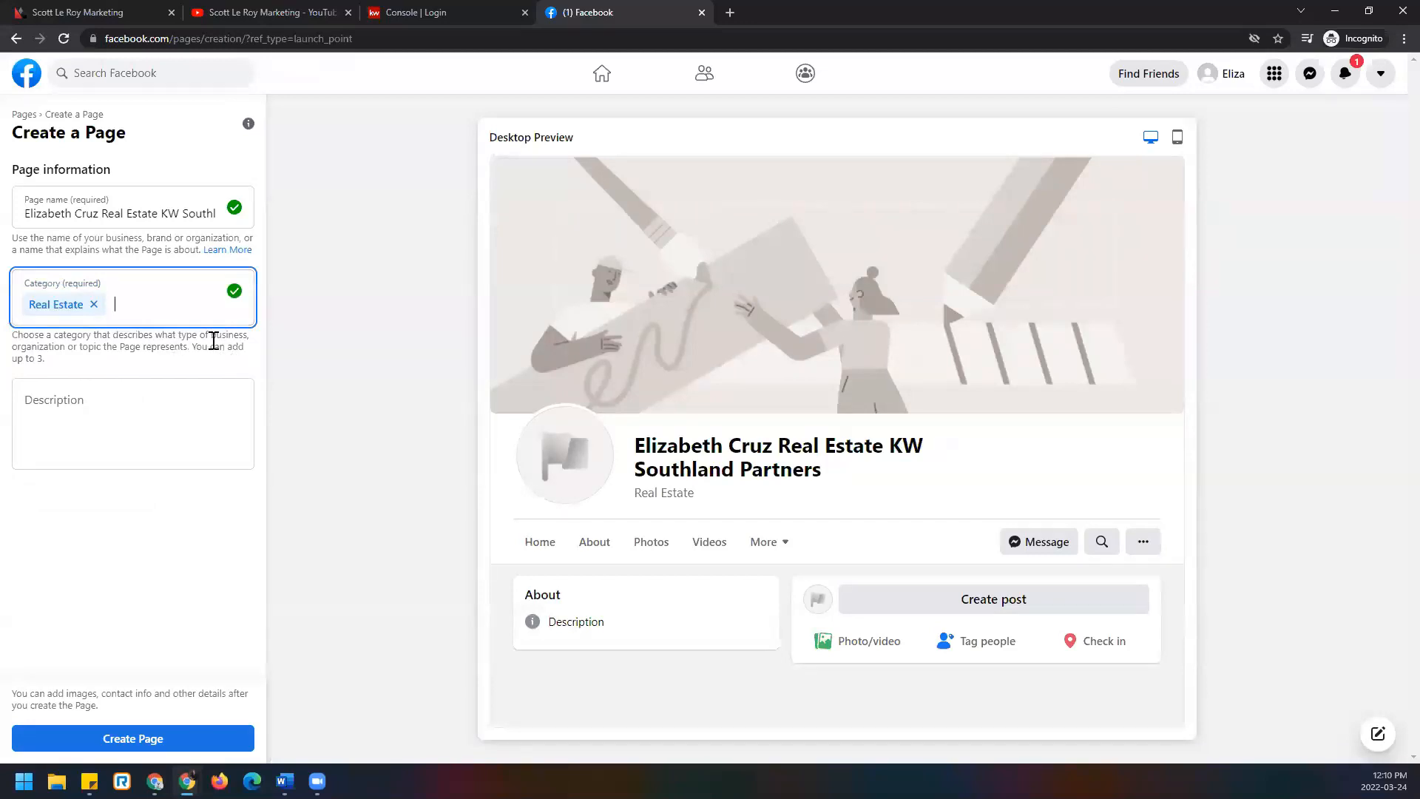
Add Real Estate Service and Real Estate Company as further categories.
{"action": "type", "text": "real e"}
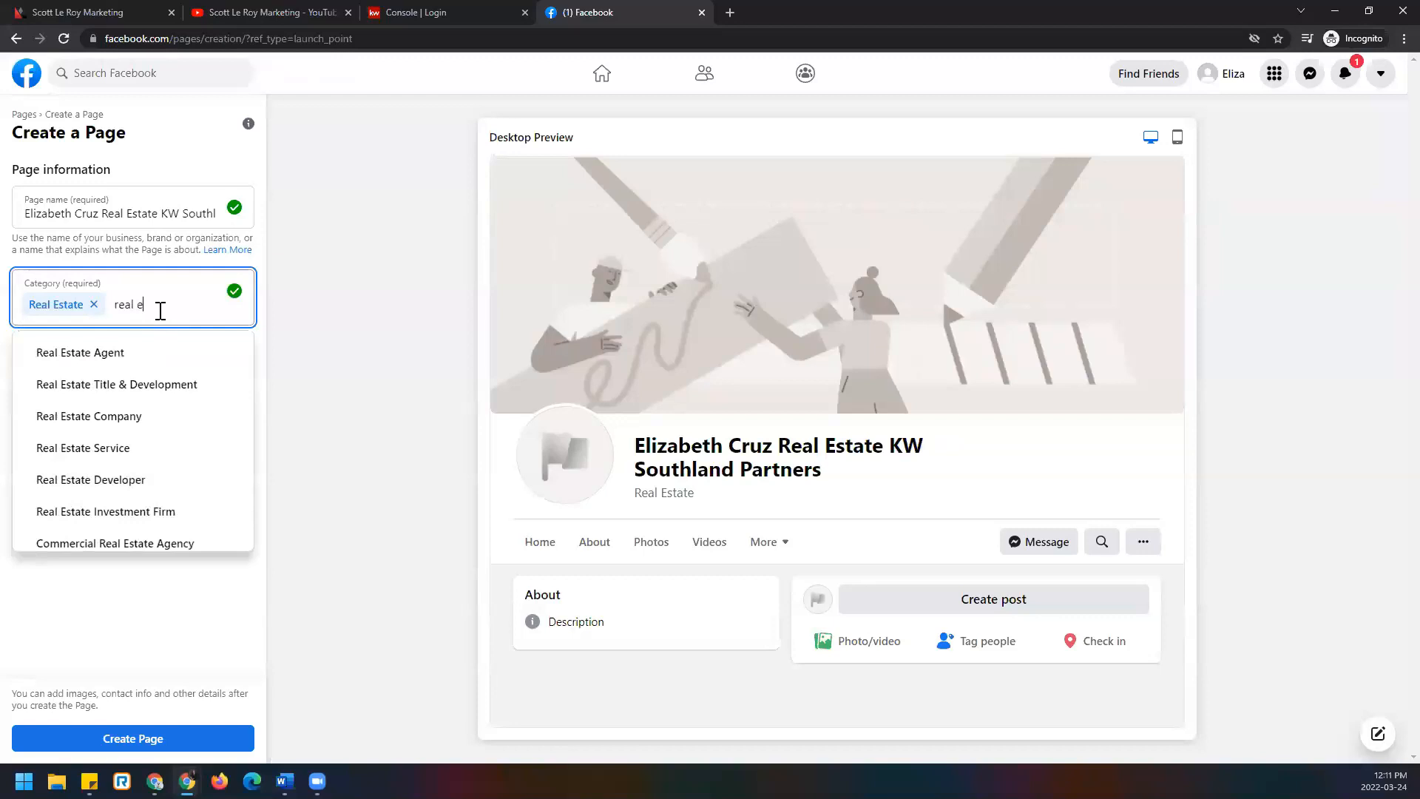
{"action": "type", "text": "state"}
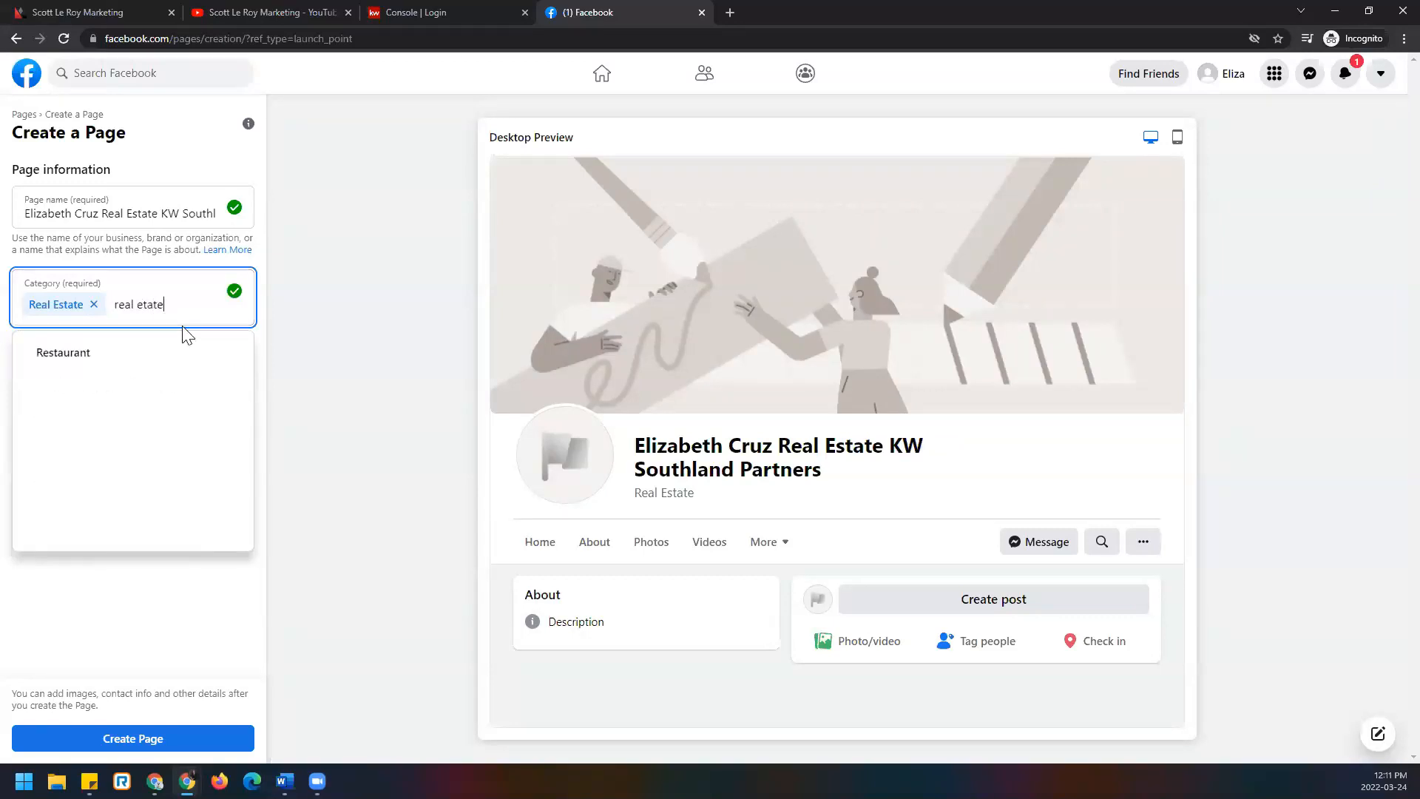
{"action": "key", "text": "BackSpace"}
{"action": "key", "text": "BackSpace"}
{"action": "key", "text": "BackSpace"}
{"action": "key", "text": "BackSpace"}
{"action": "type", "text": "state"}
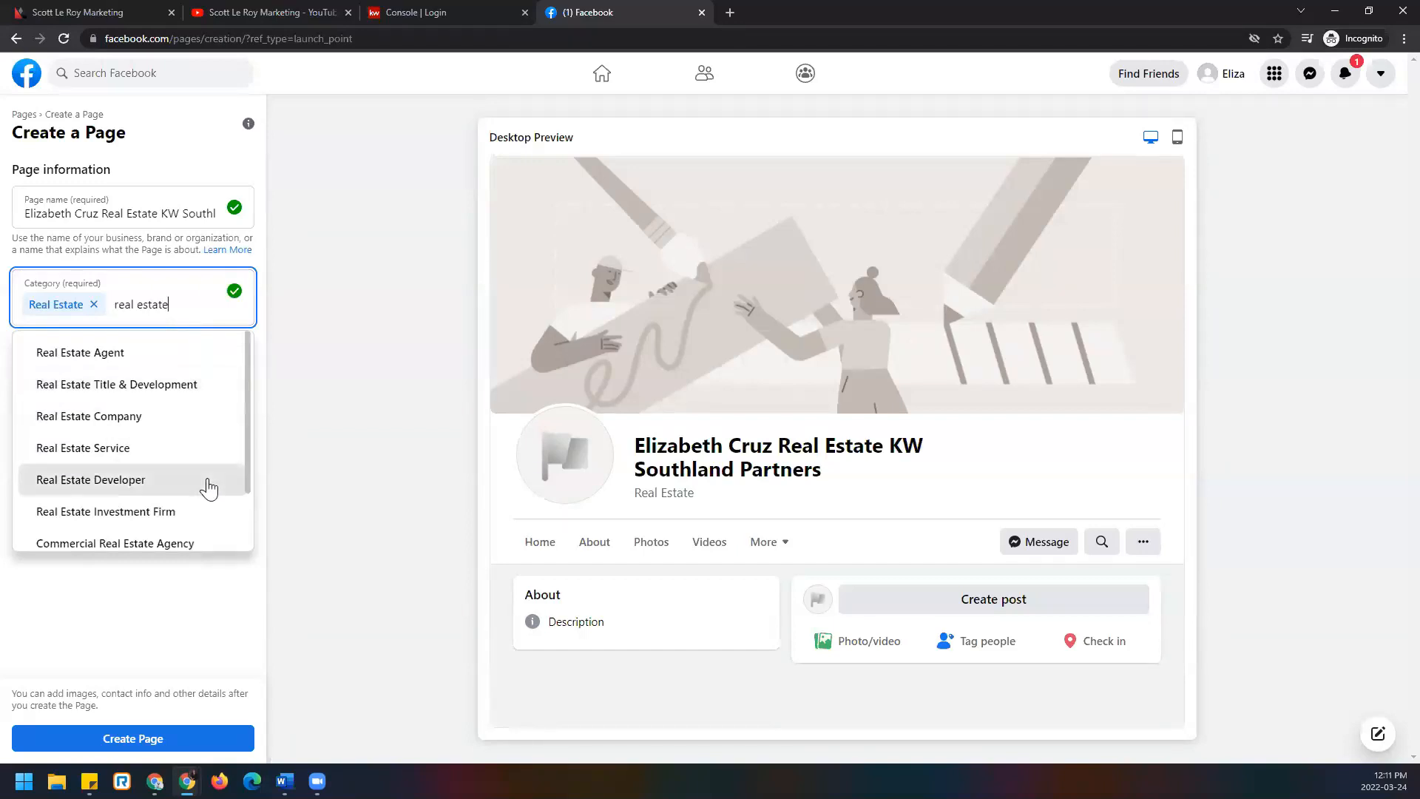
{"action": "left_click", "coordinate": [181, 449]}
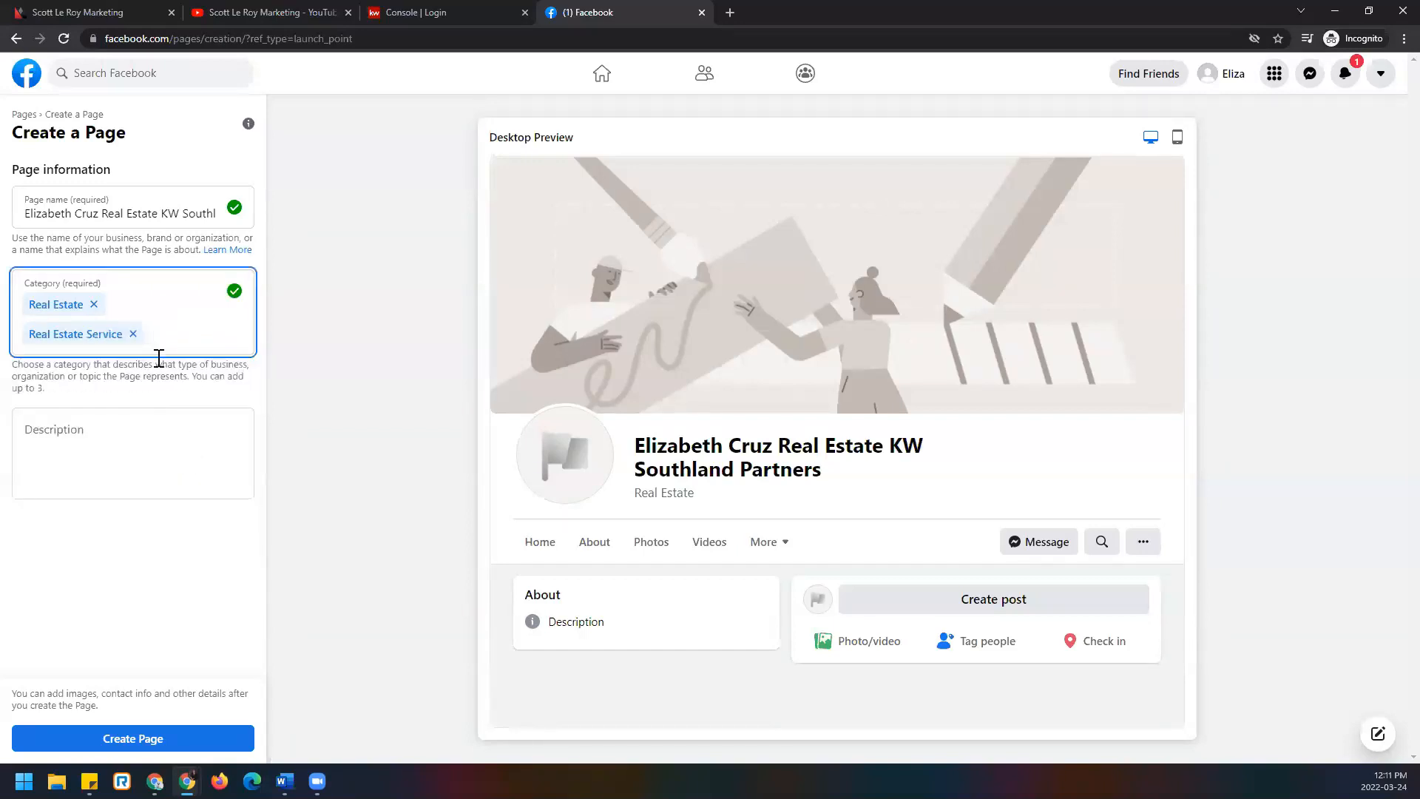
{"action": "type", "text": "er"}
{"action": "key", "text": "BackSpace"}
{"action": "key", "text": "BackSpace"}
{"action": "type", "text": "real estate c"}
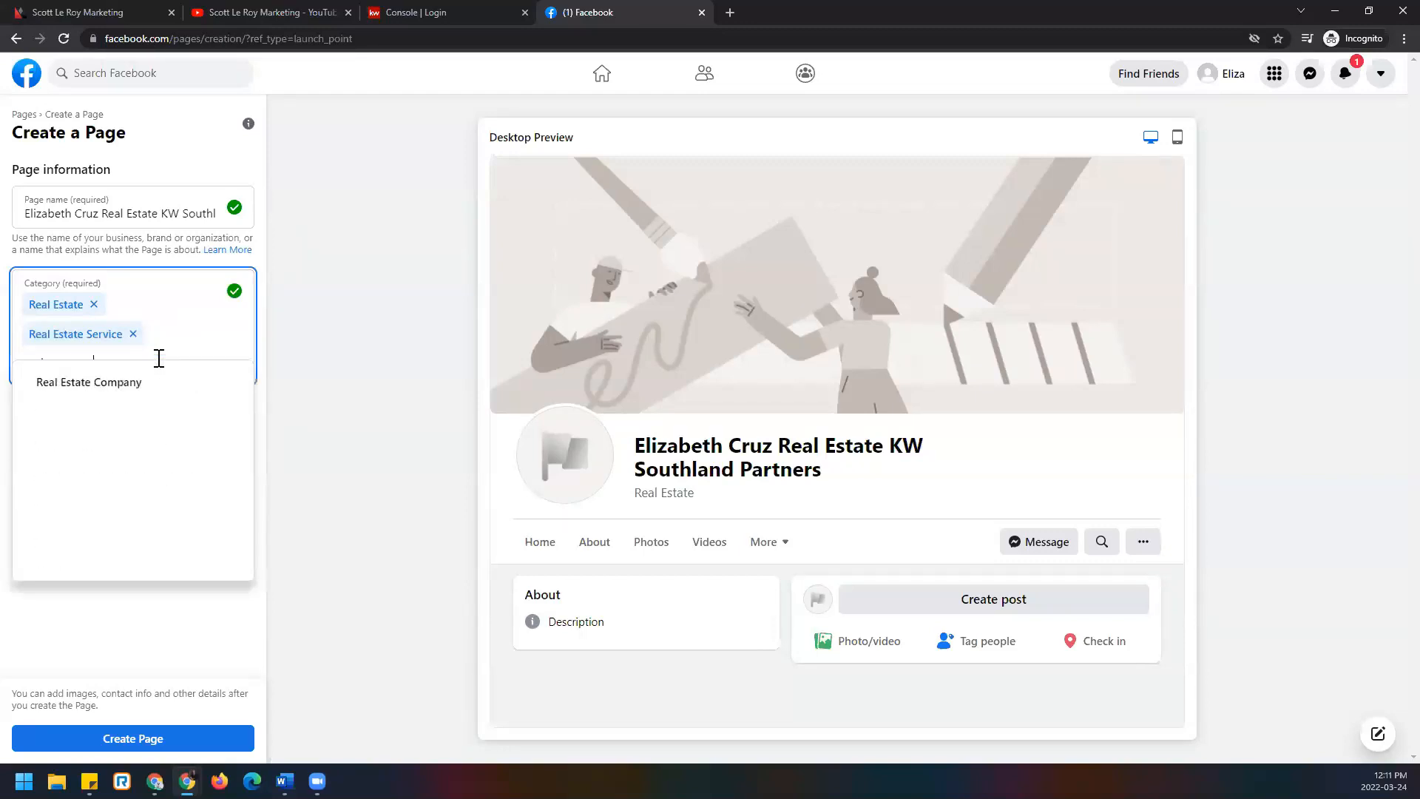
{"action": "left_click", "coordinate": [174, 383]}
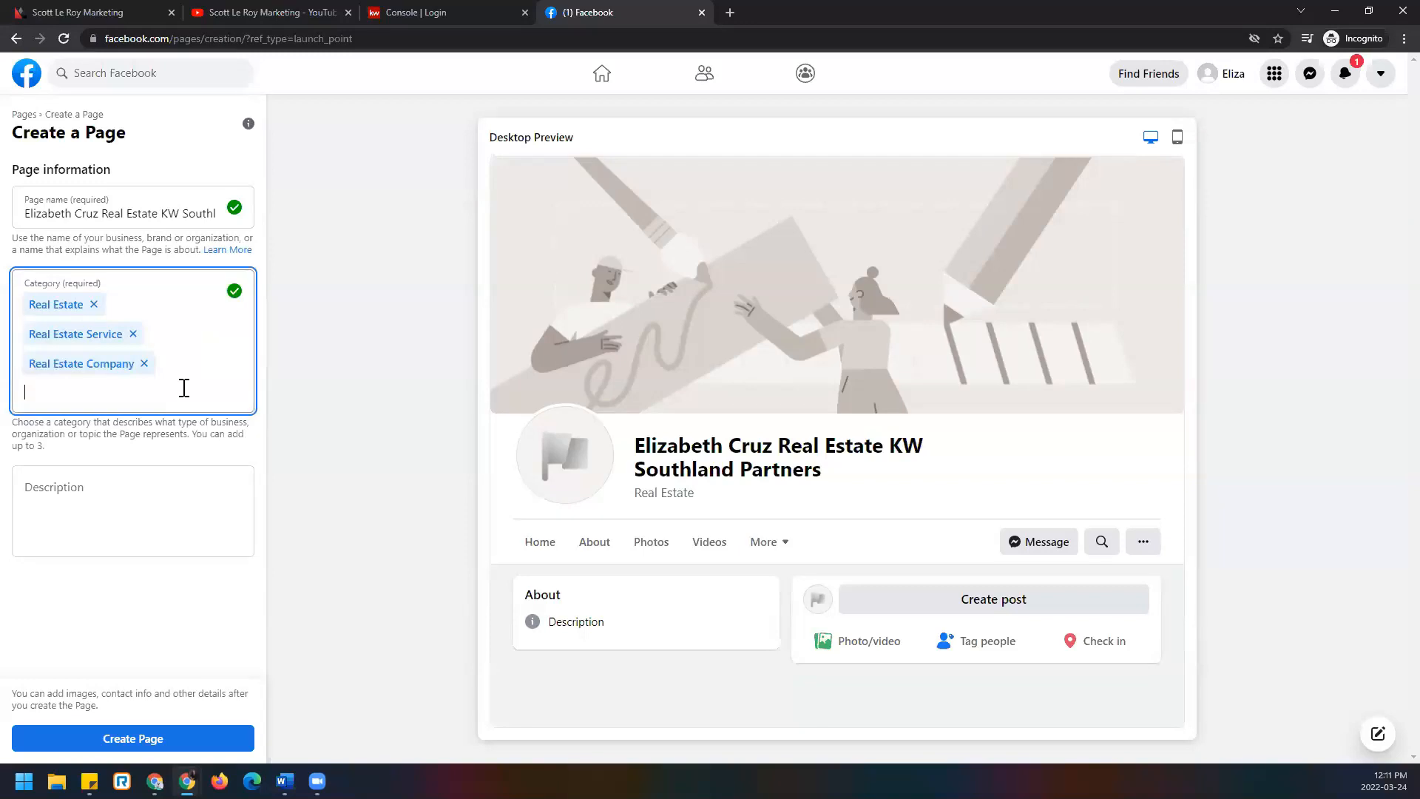
{"action": "left_click", "coordinate": [206, 514]}
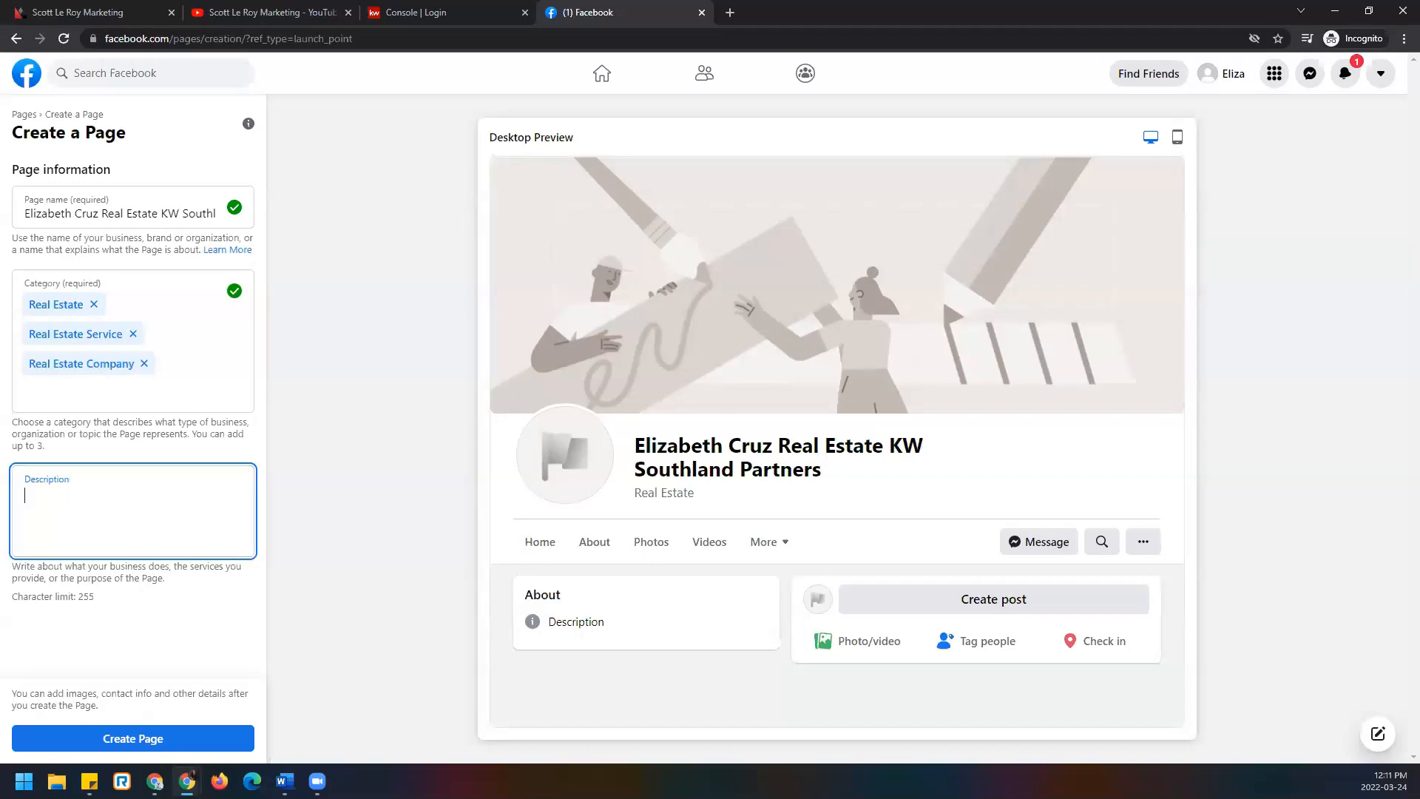
Write 'For All Your Real Estate Needs' as the Page description.
{"action": "left_click", "coordinate": [230, 485]}
{"action": "type", "text": "For A"}
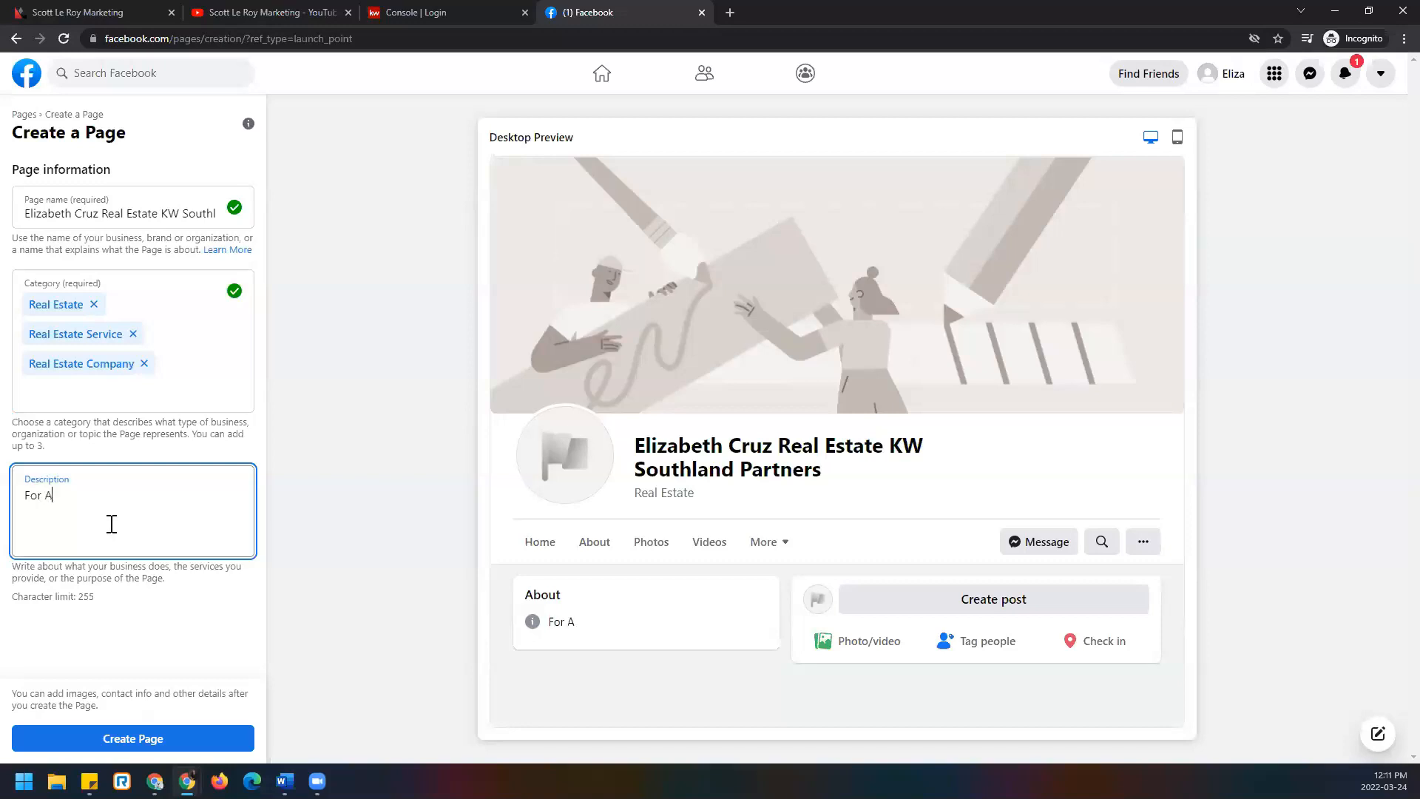
{"action": "type", "text": "ll Your Real Estate Needs"}
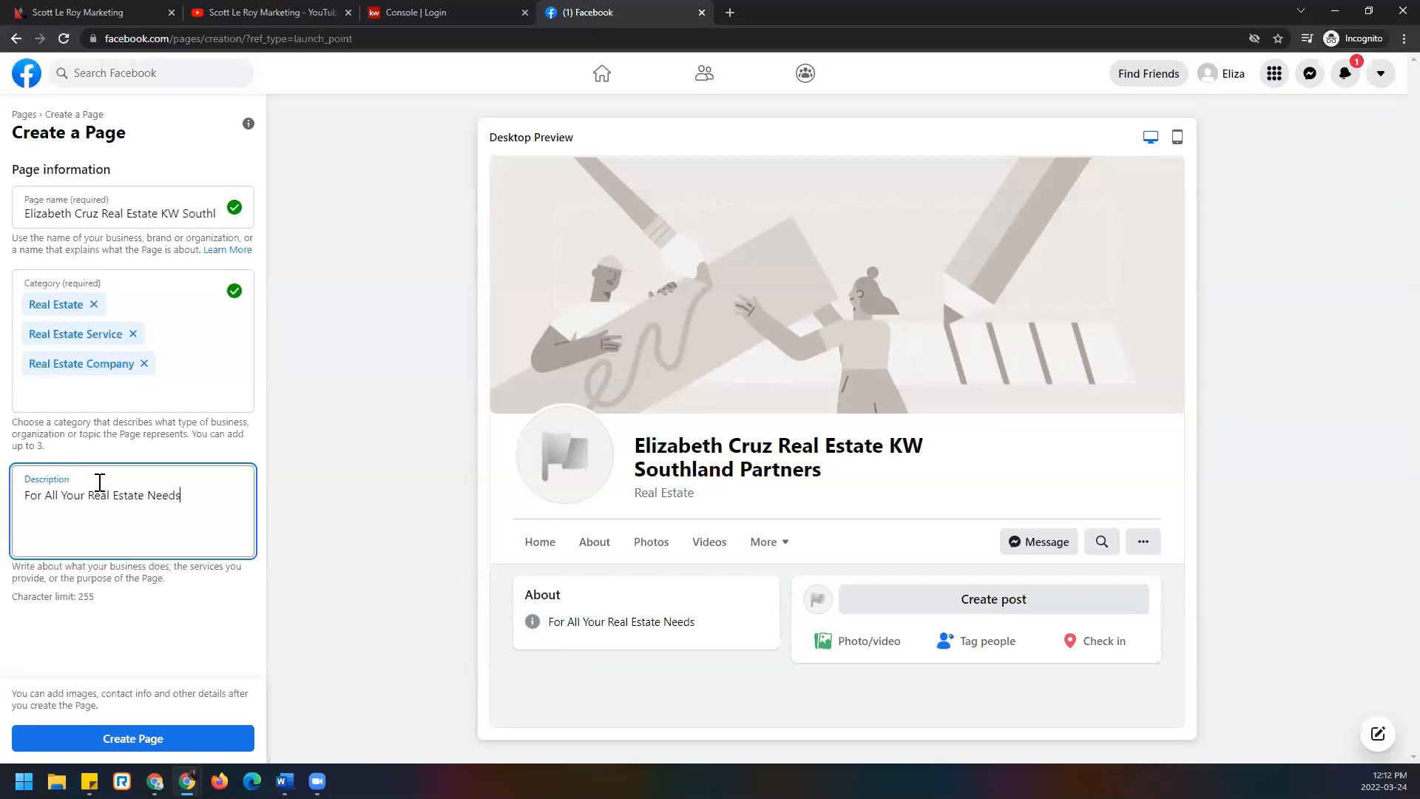
Create the Page, then save its setup to open the new Page.
{"action": "left_click", "coordinate": [205, 742]}
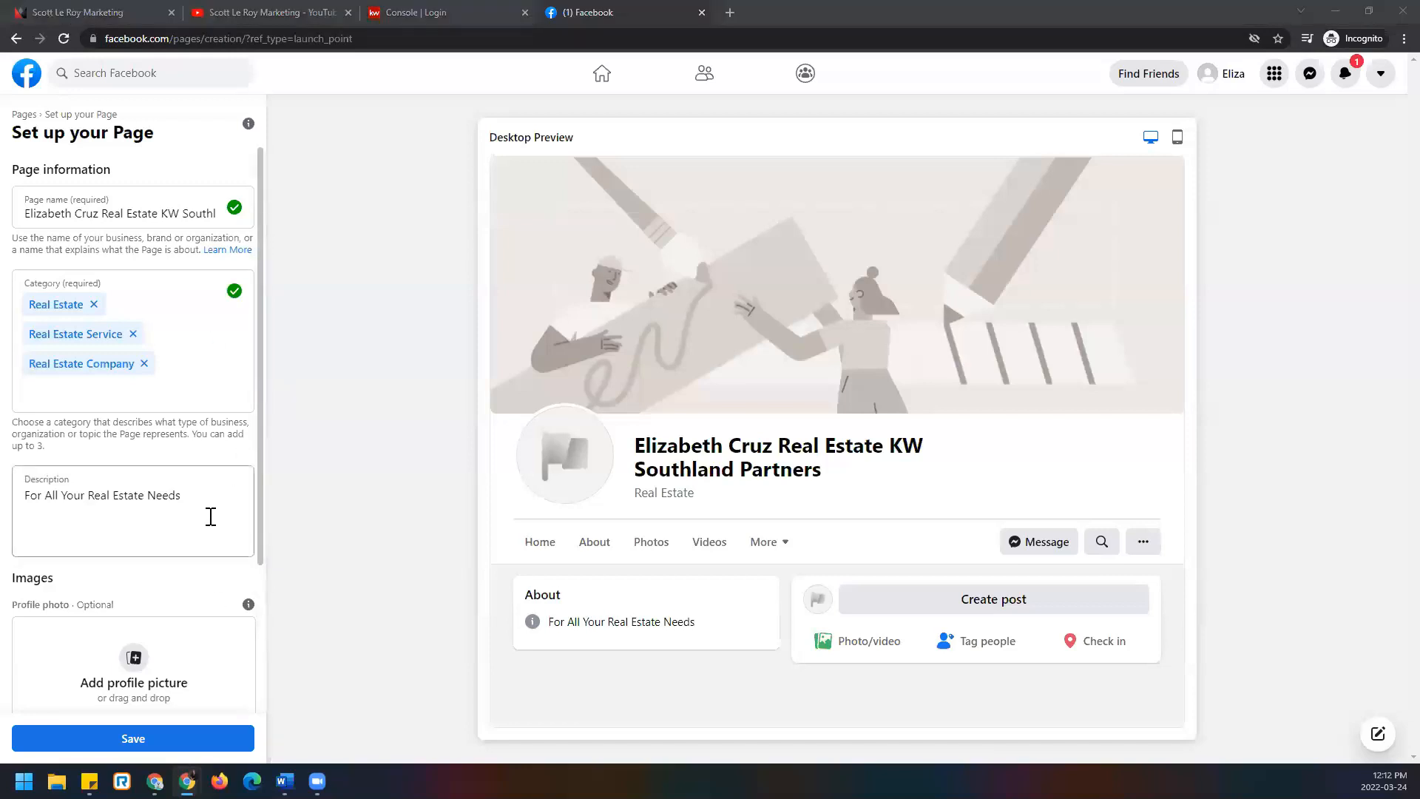
{"action": "scroll", "coordinate": [211, 517], "scroll_direction": "down", "scroll_amount": 3}
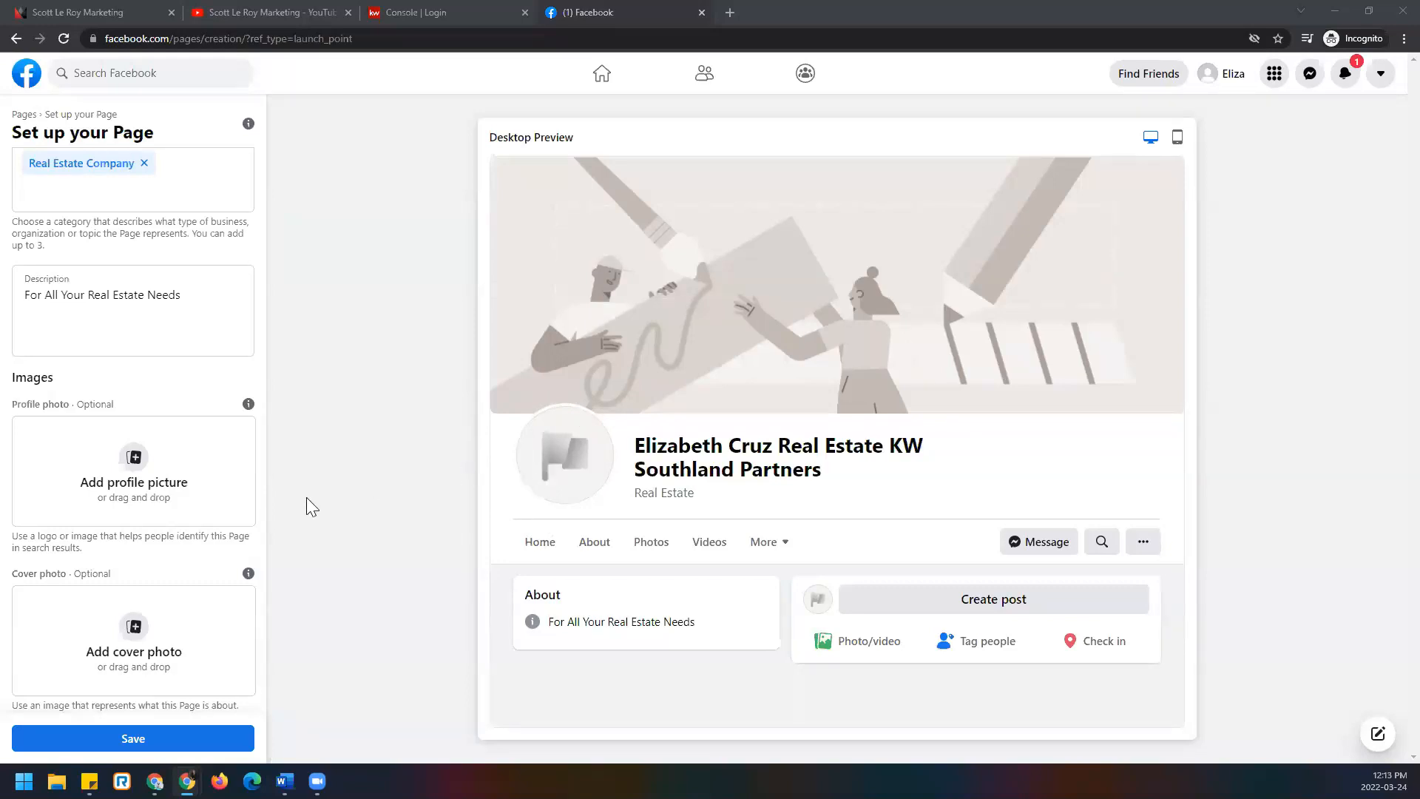
{"action": "left_click", "coordinate": [198, 740]}
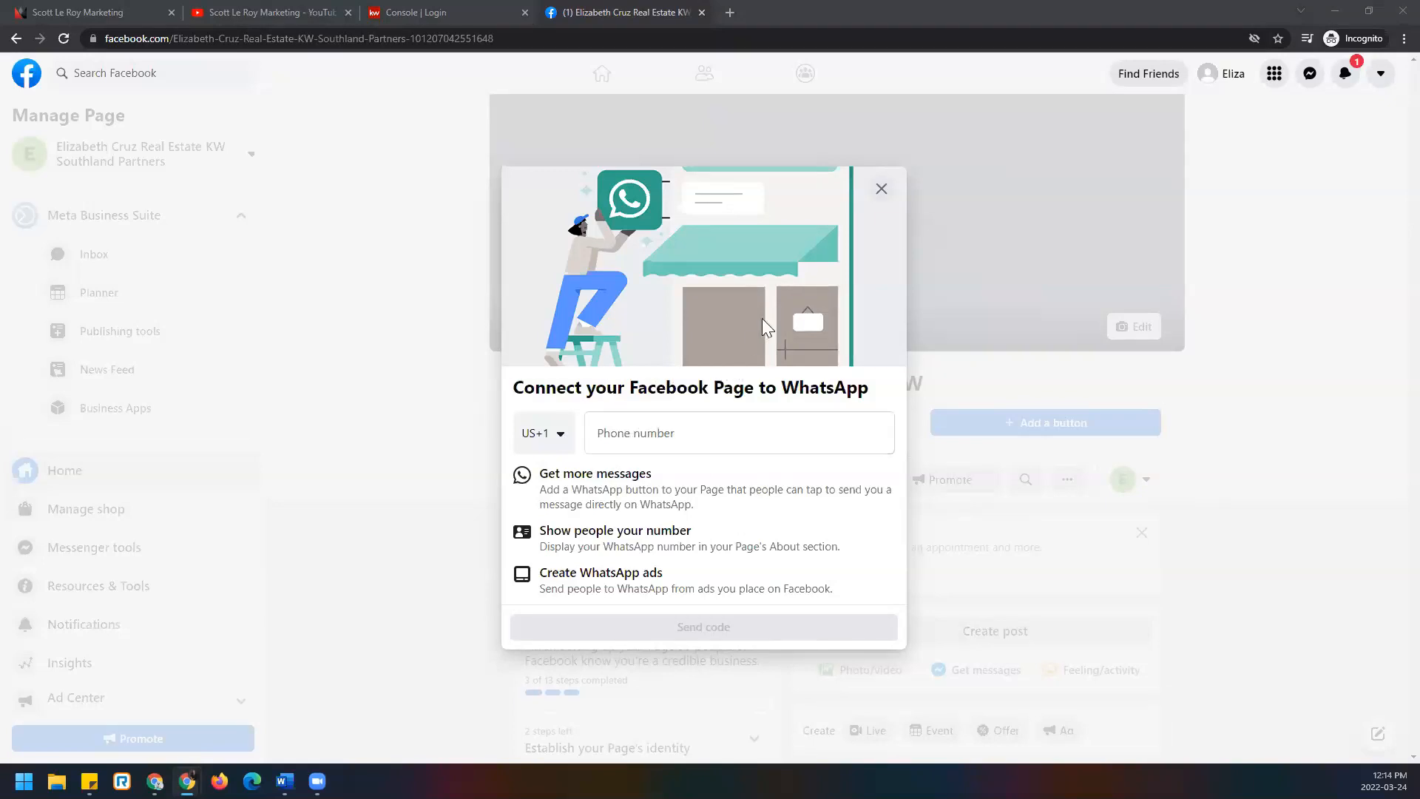
Close the WhatsApp prompt and confirm leaving without connecting WhatsApp.
{"action": "left_click", "coordinate": [880, 191]}
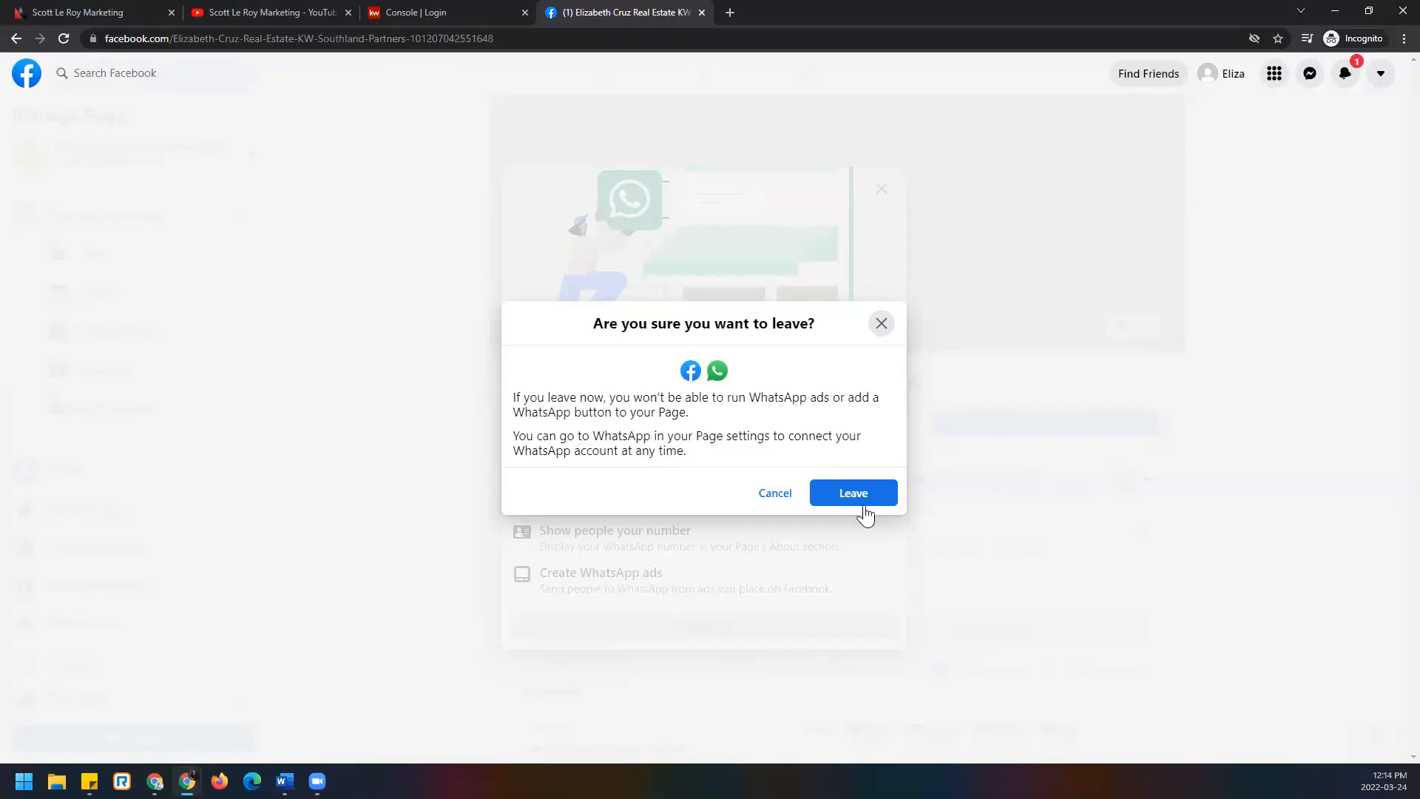
{"action": "left_click", "coordinate": [890, 508]}
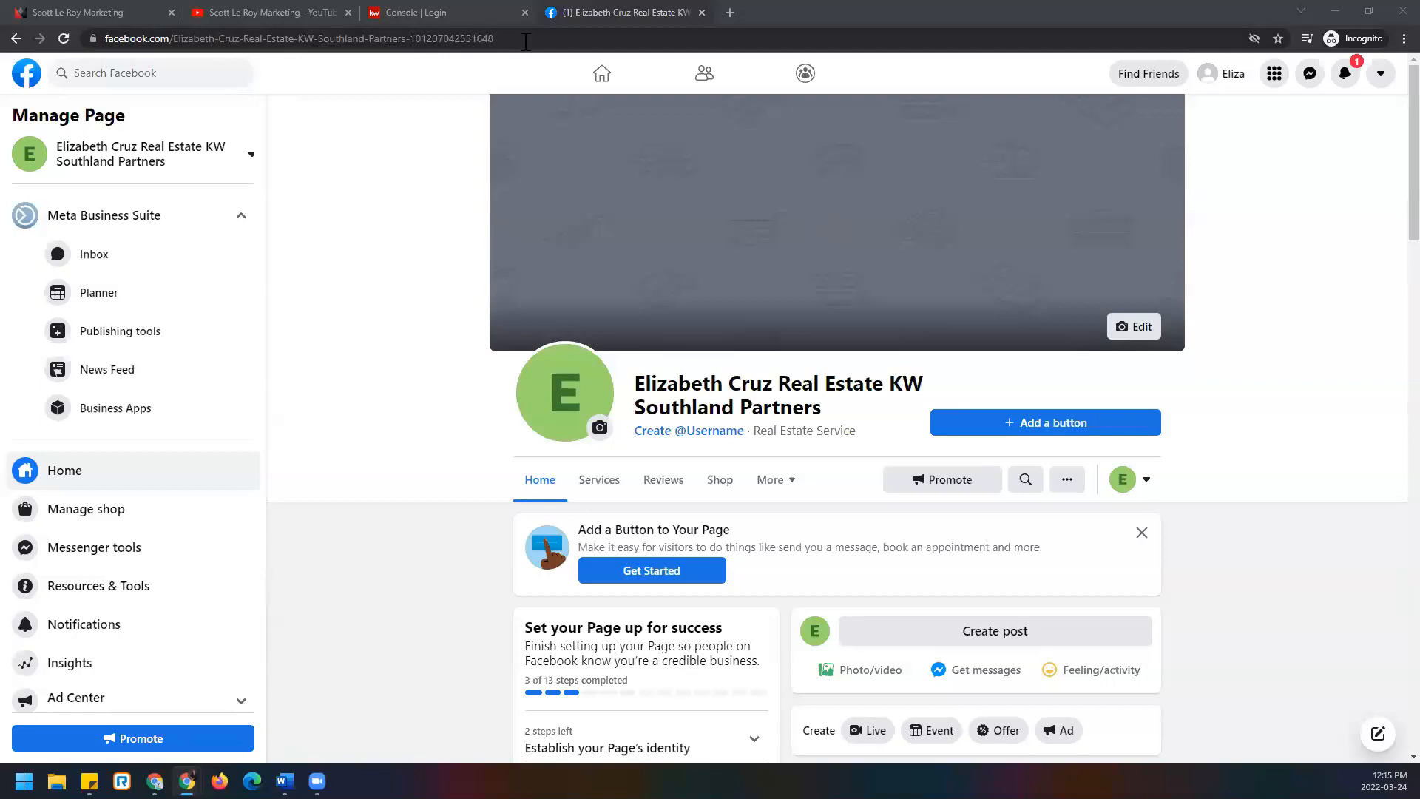
Enter 'ecrekwsp' as the Page username, let it validate, and submit it.
{"action": "left_click", "coordinate": [688, 435]}
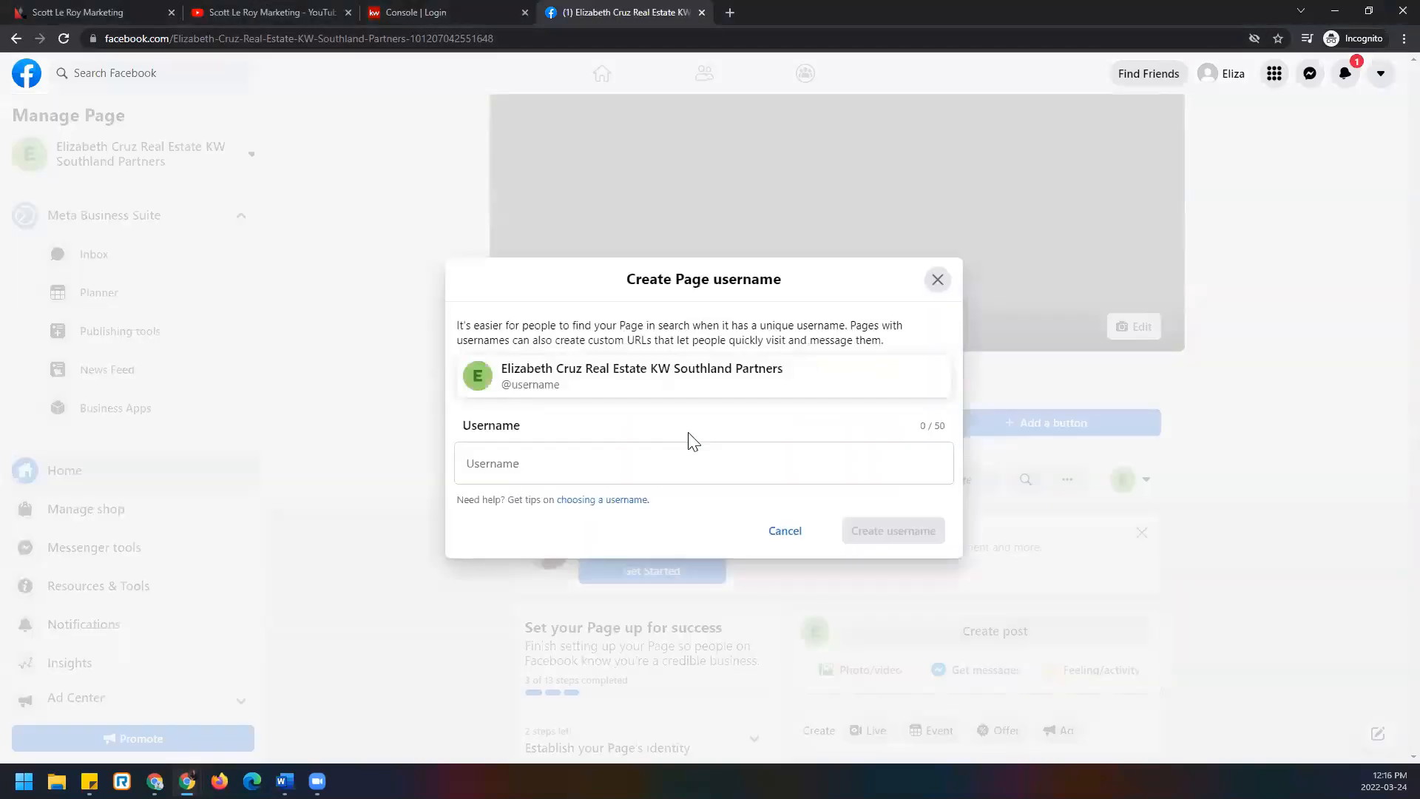
{"action": "left_click", "coordinate": [694, 465]}
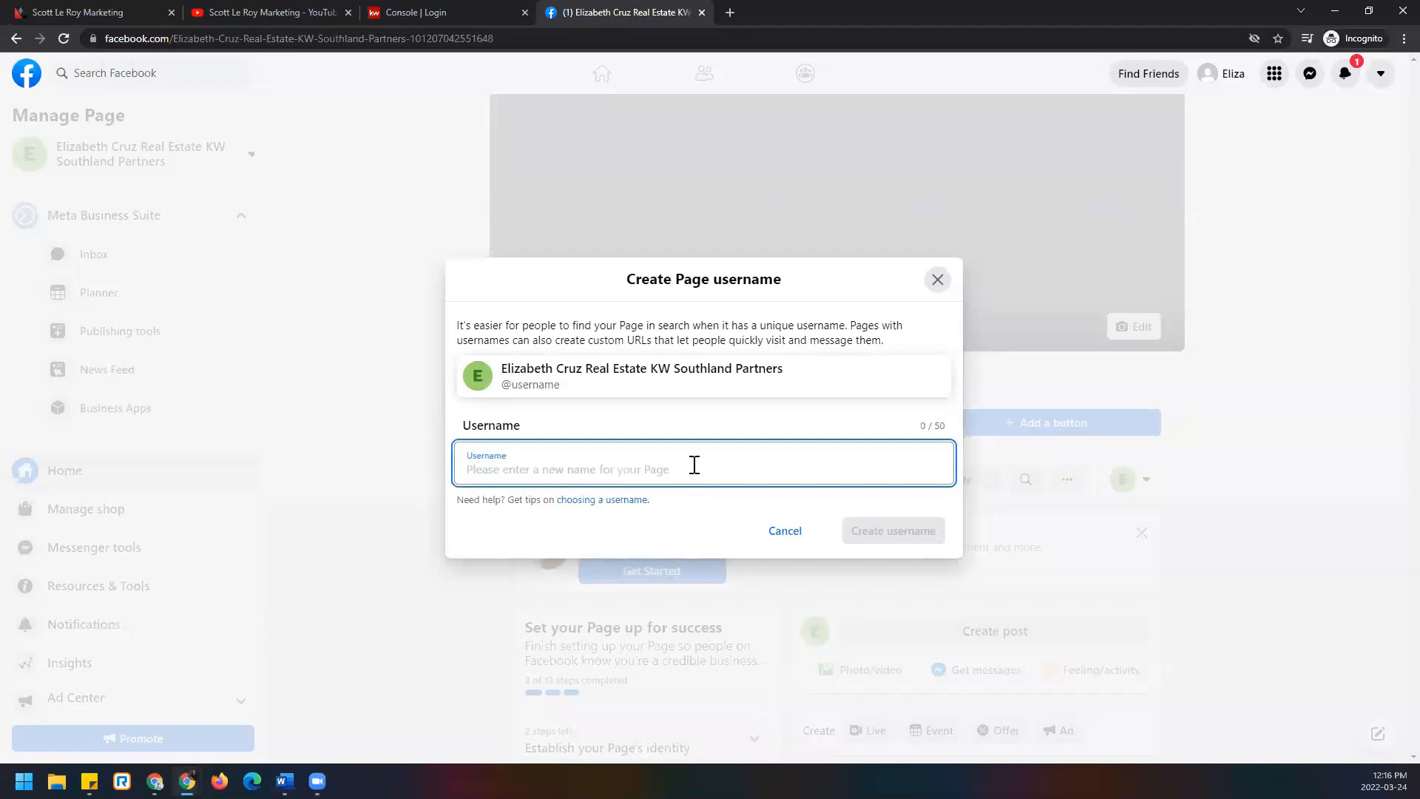
{"action": "type", "text": "ecrekwsp"}
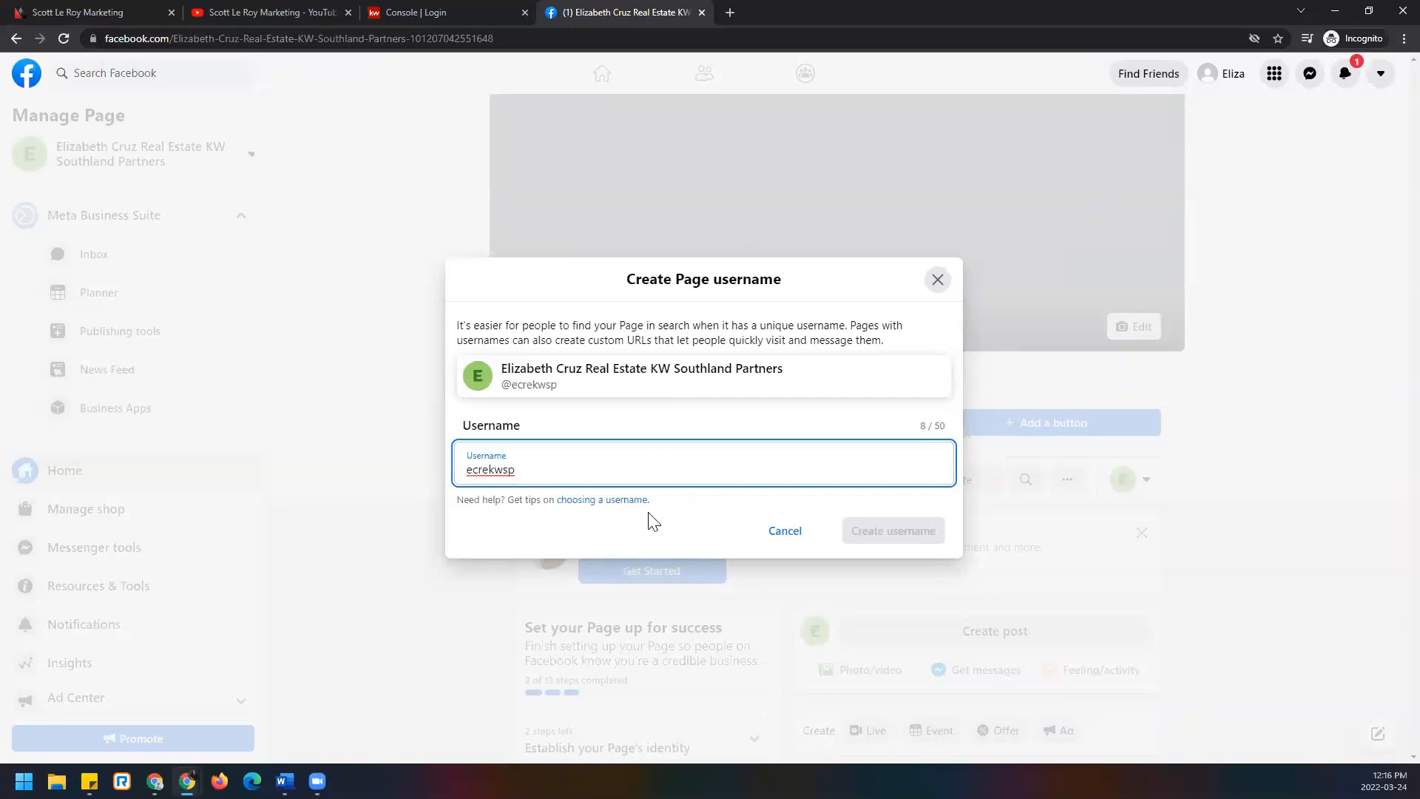
{"action": "left_click", "coordinate": [647, 435]}
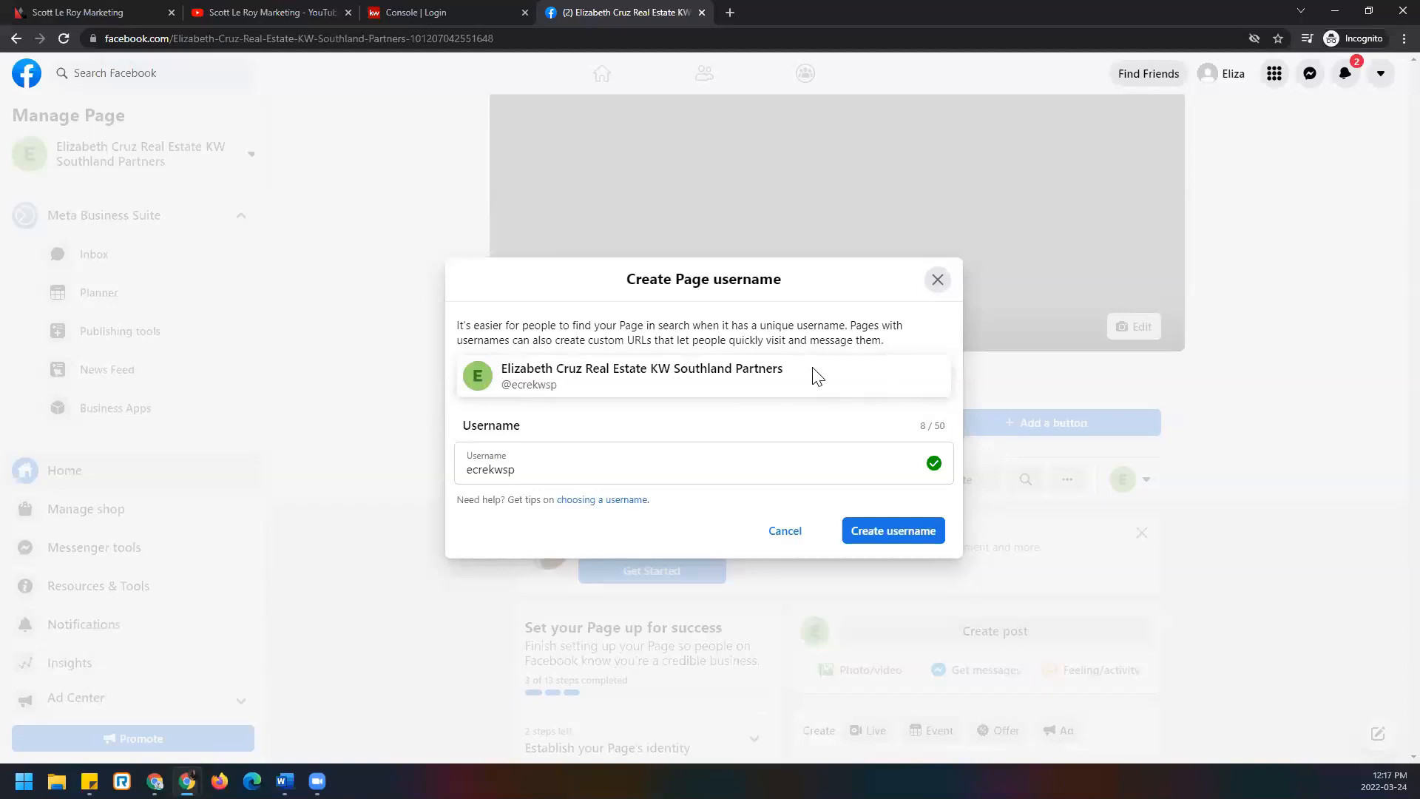
{"action": "left_click", "coordinate": [916, 534]}
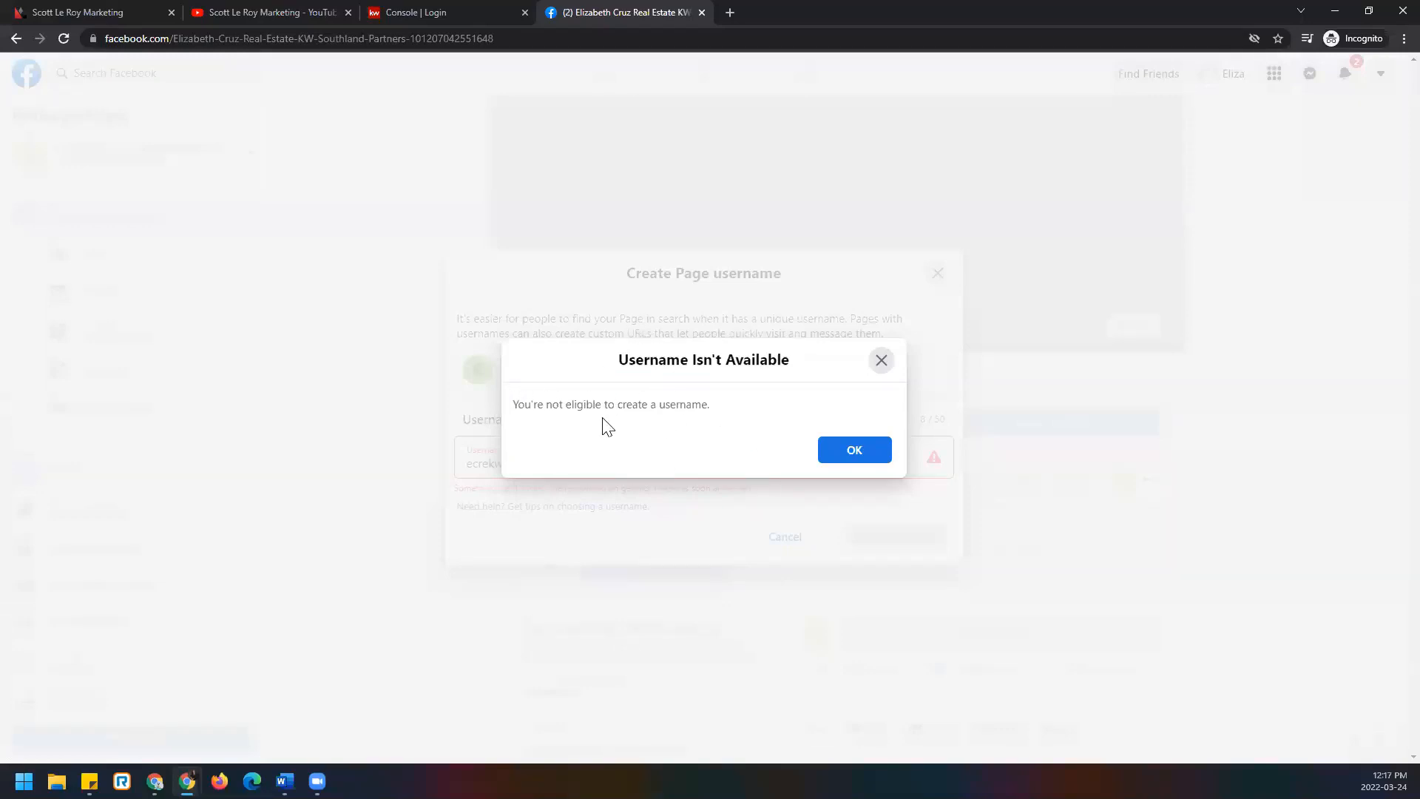
Acknowledge the unavailable-username notice, select its error message, and cancel the username form.
{"action": "left_click", "coordinate": [882, 456]}
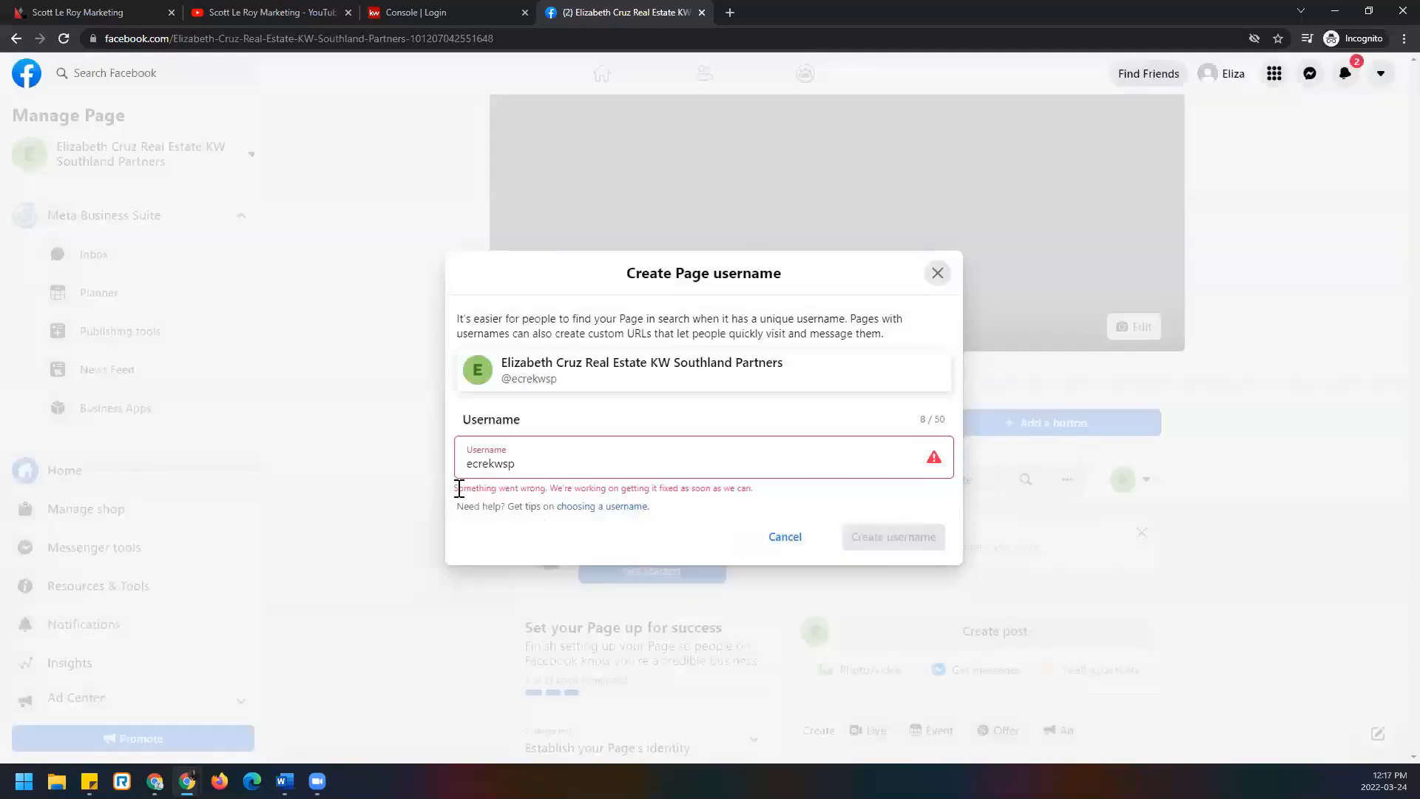
{"action": "left_click_drag", "start_coordinate": [458, 489], "coordinate": [785, 492]}
{"action": "left_click", "coordinate": [454, 500]}
{"action": "left_click_drag", "start_coordinate": [534, 509], "coordinate": [807, 492]}
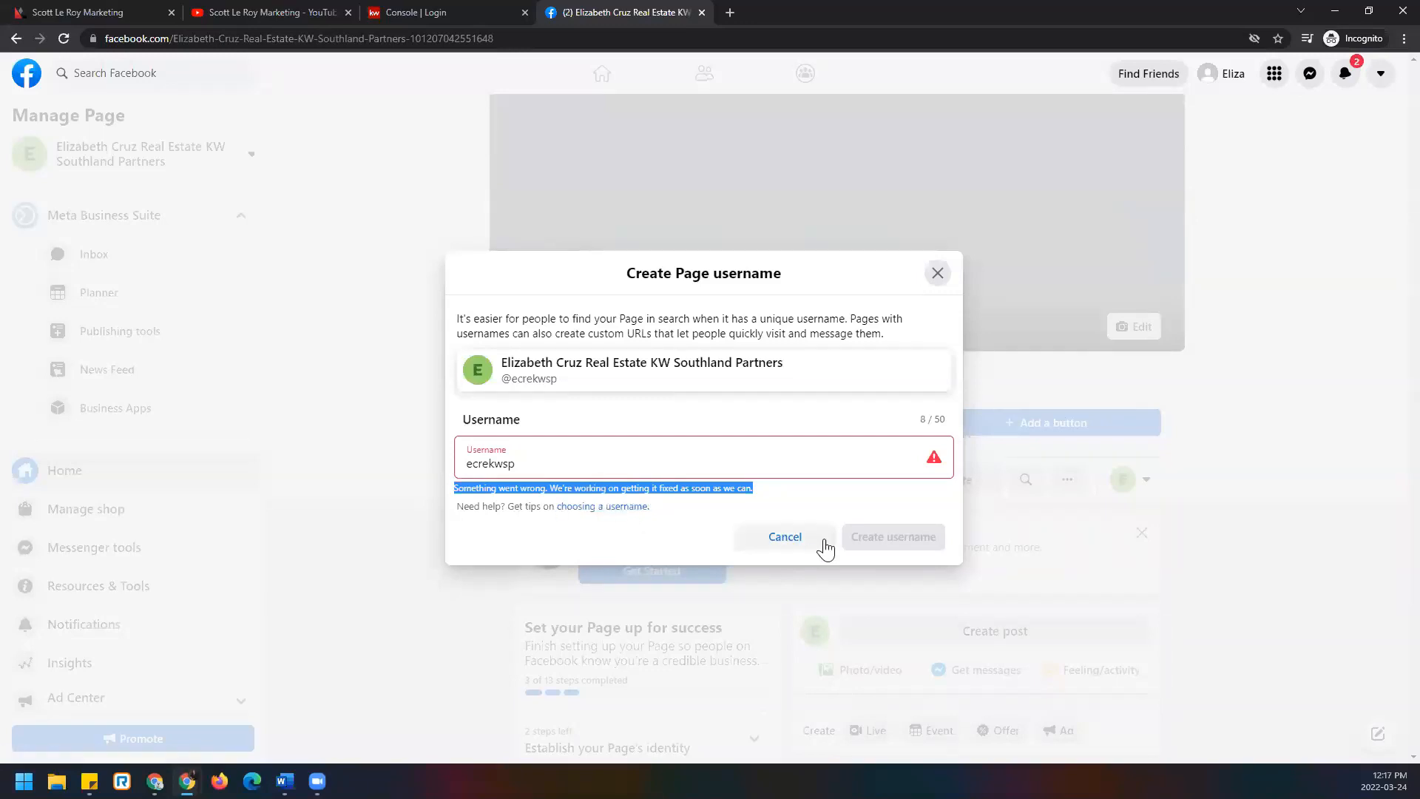
{"action": "left_click", "coordinate": [818, 547]}
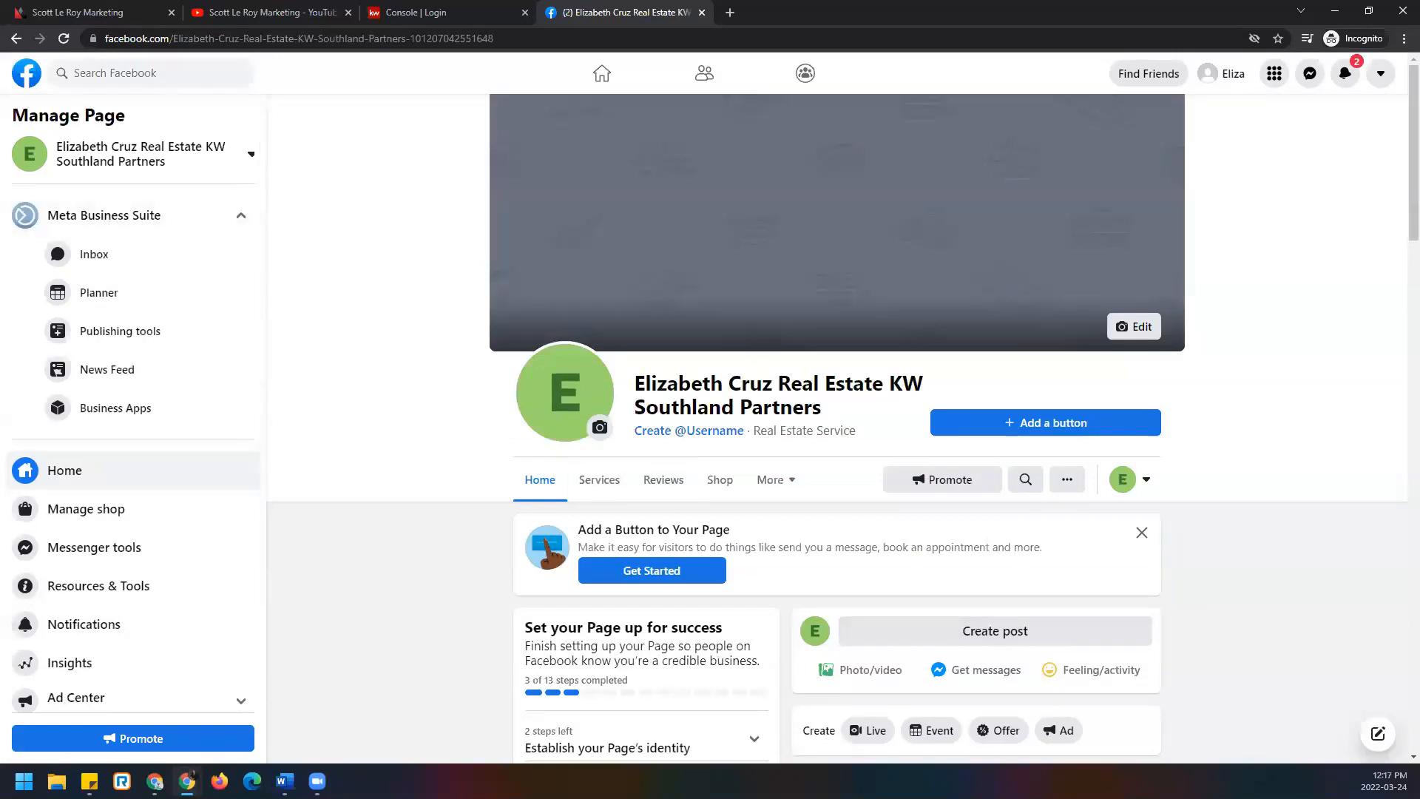
{"action": "scroll", "coordinate": [592, 617], "scroll_direction": "down", "scroll_amount": 3}
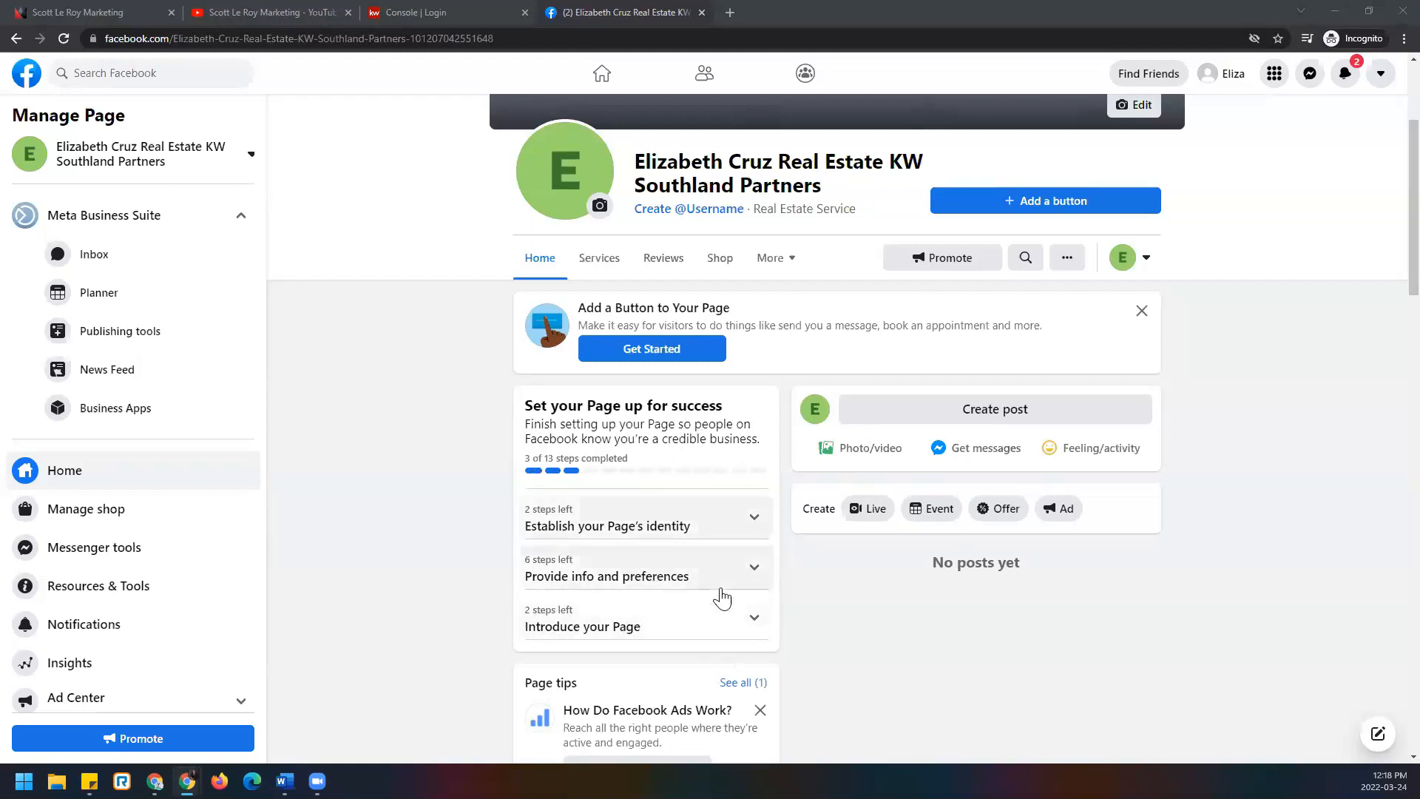
{"action": "scroll", "coordinate": [715, 670], "scroll_direction": "down", "scroll_amount": 2}
{"action": "scroll", "coordinate": [716, 671], "scroll_direction": "down", "scroll_amount": 5}
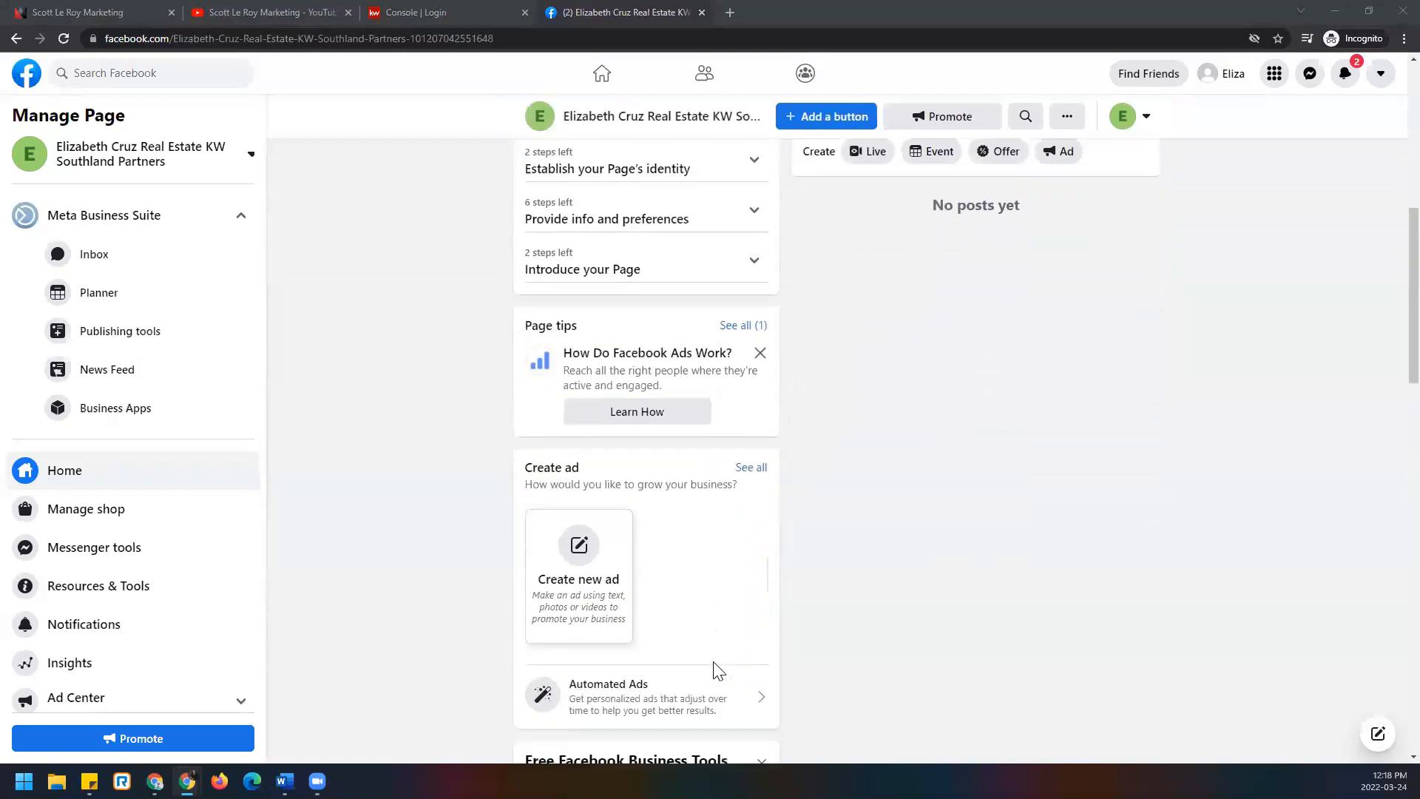
{"action": "scroll", "coordinate": [792, 677], "scroll_direction": "up", "scroll_amount": 8}
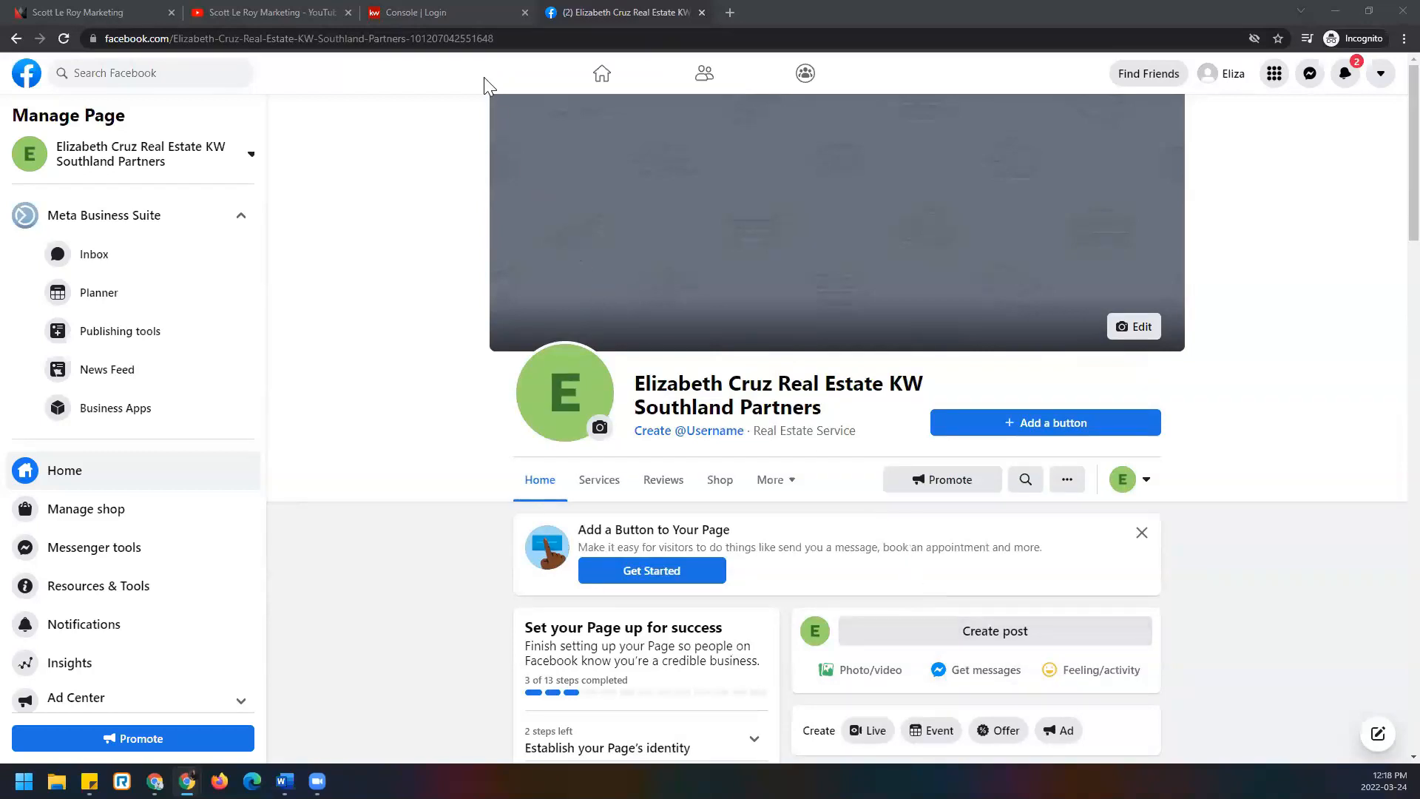
Sign in on the KW Console login page with the agent's user name and password.
{"action": "left_click", "coordinate": [478, 13]}
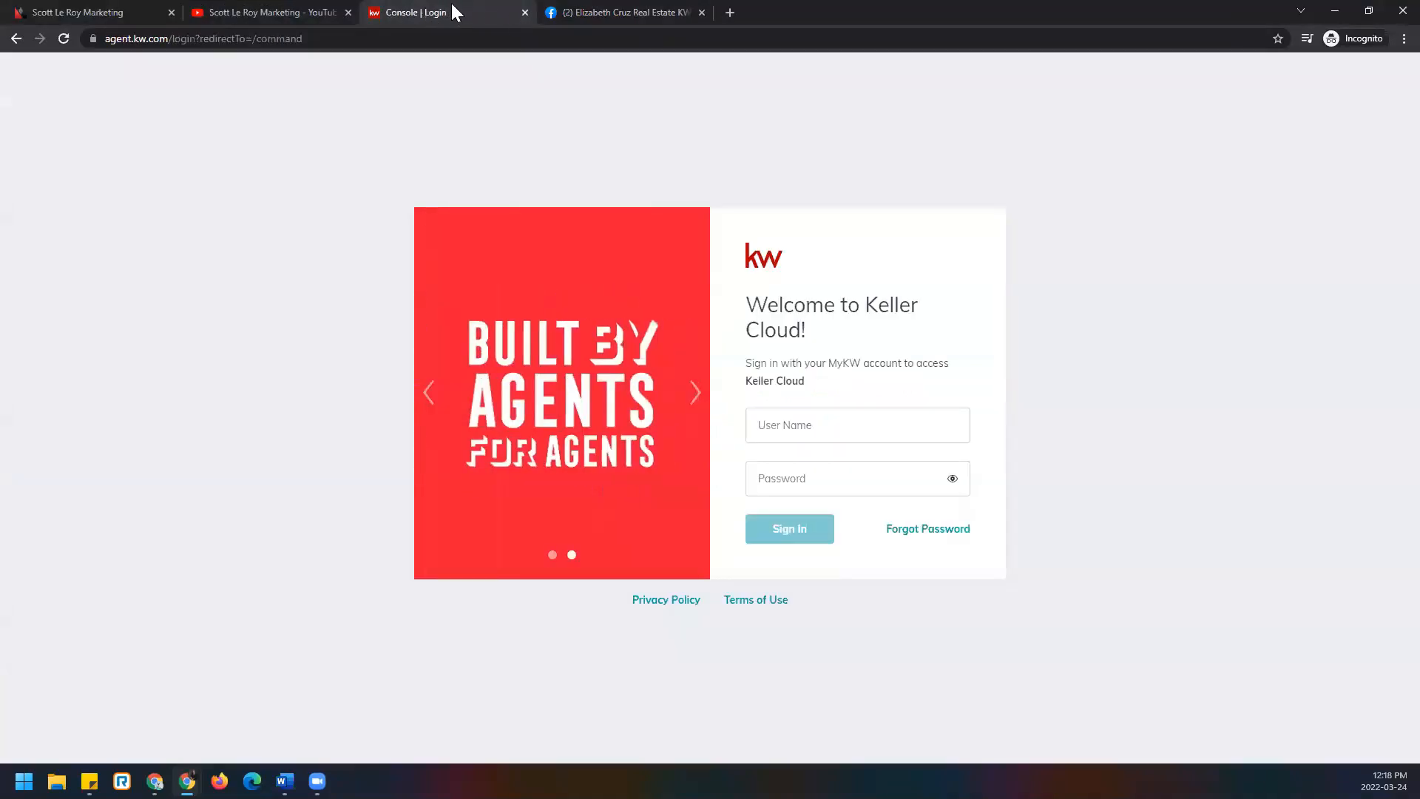
{"action": "left_click", "coordinate": [105, 42]}
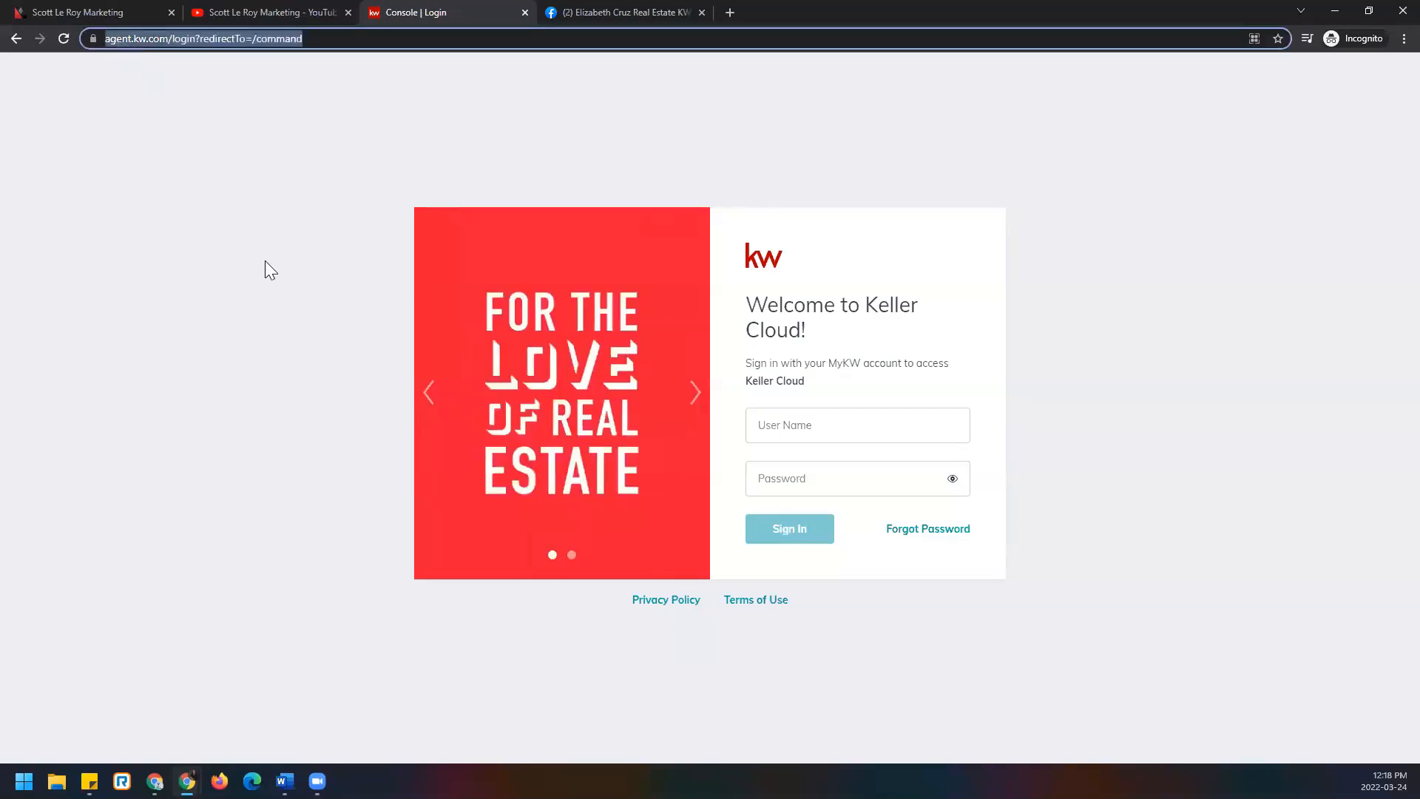
{"action": "left_click", "coordinate": [265, 306]}
{"action": "left_click", "coordinate": [812, 435]}
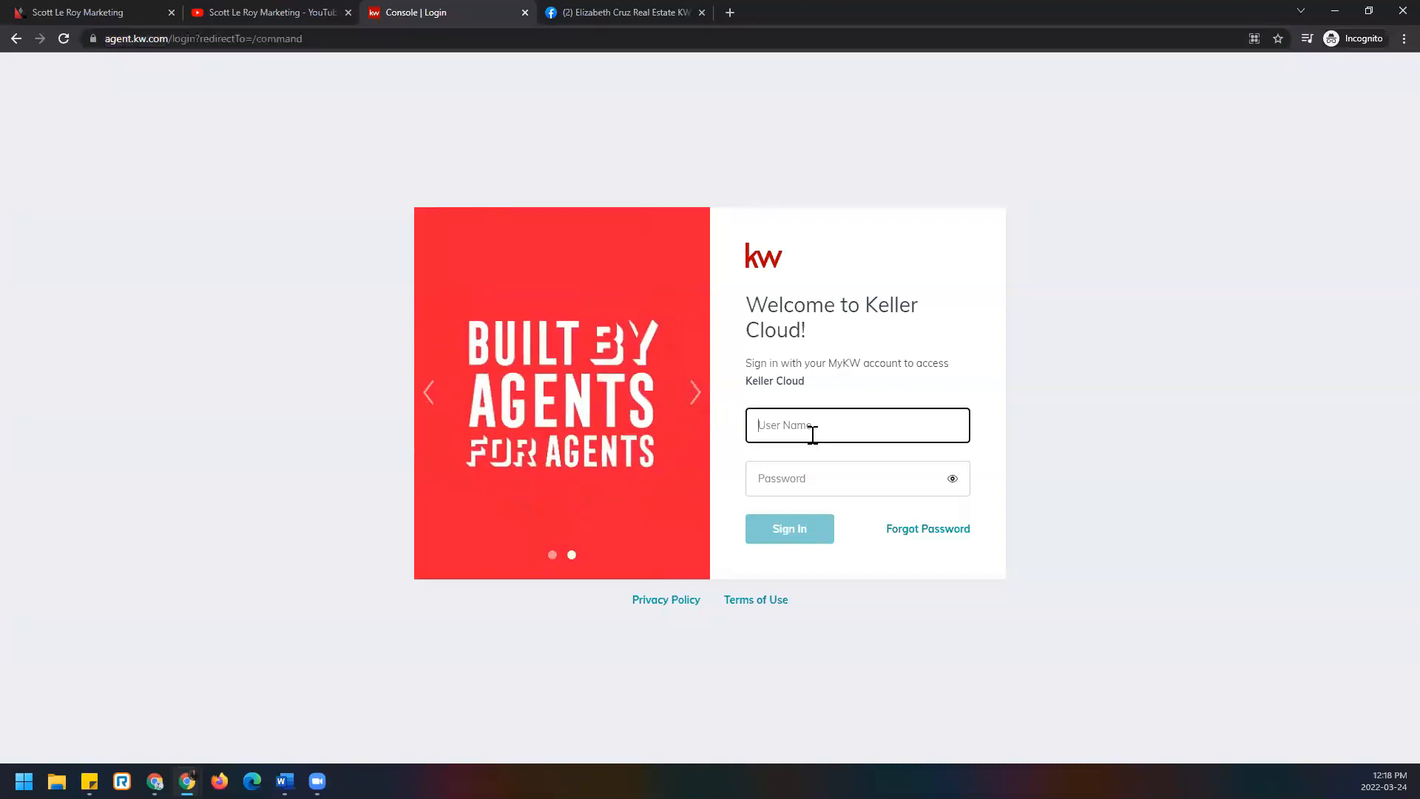
{"action": "key", "text": "Tab"}
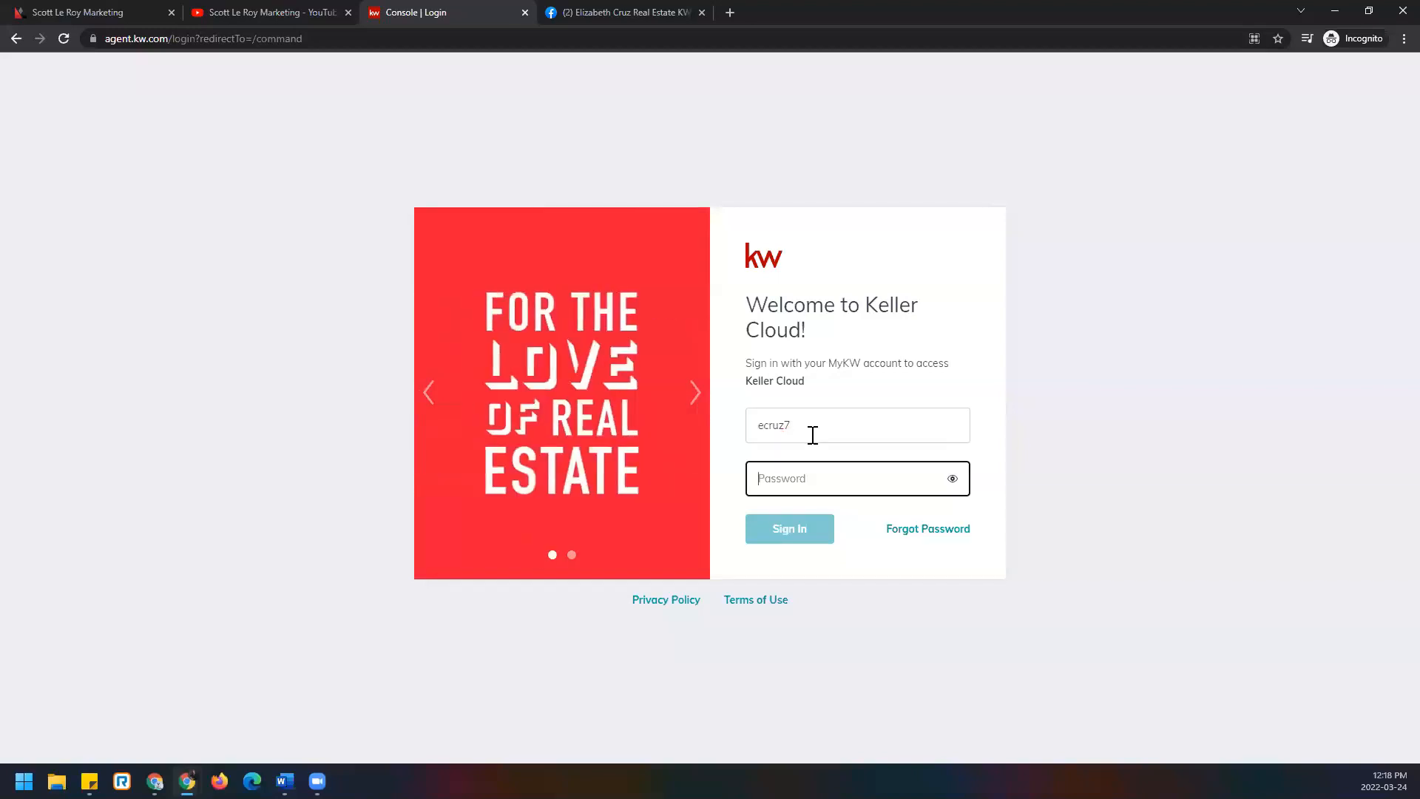
{"action": "type", "text": "••"}
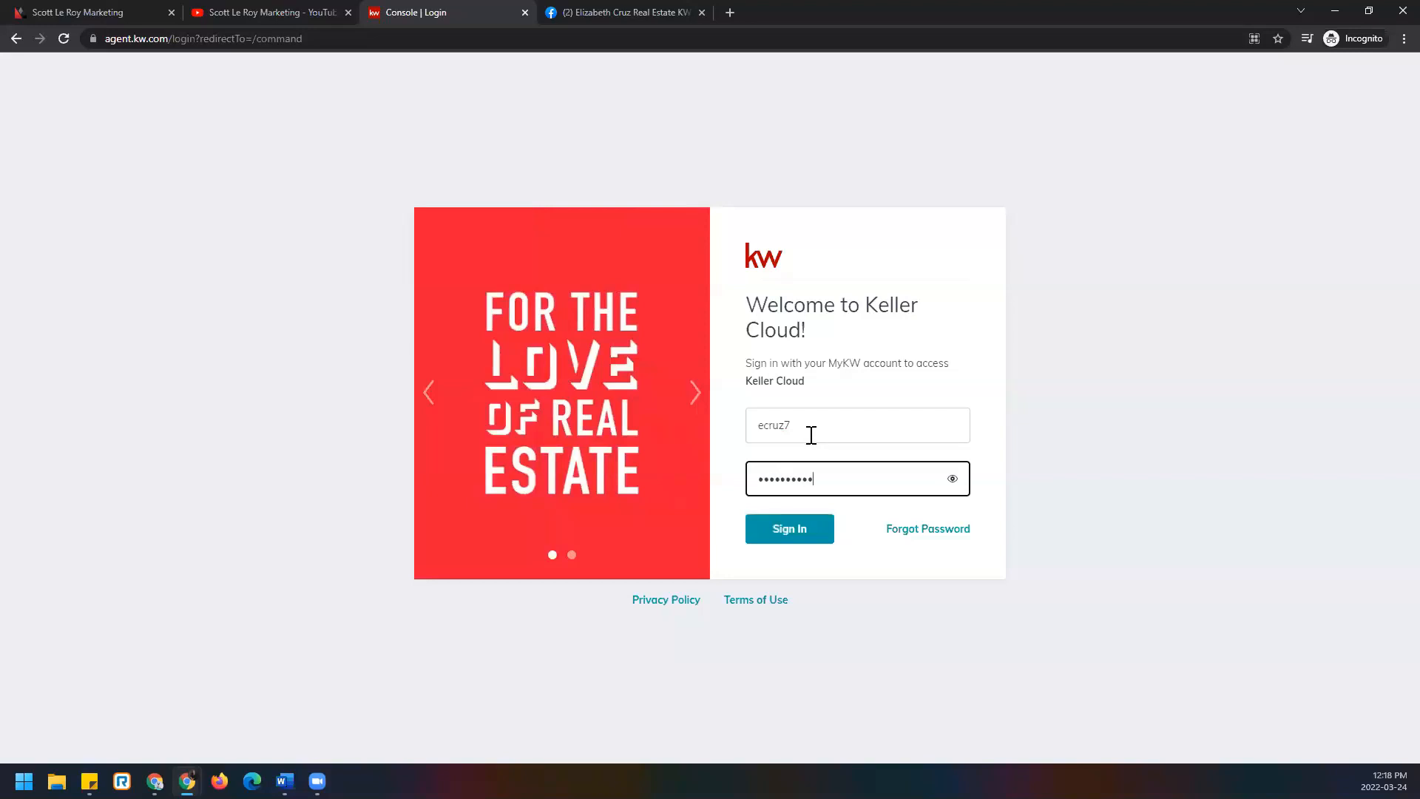
{"action": "left_click", "coordinate": [805, 535]}
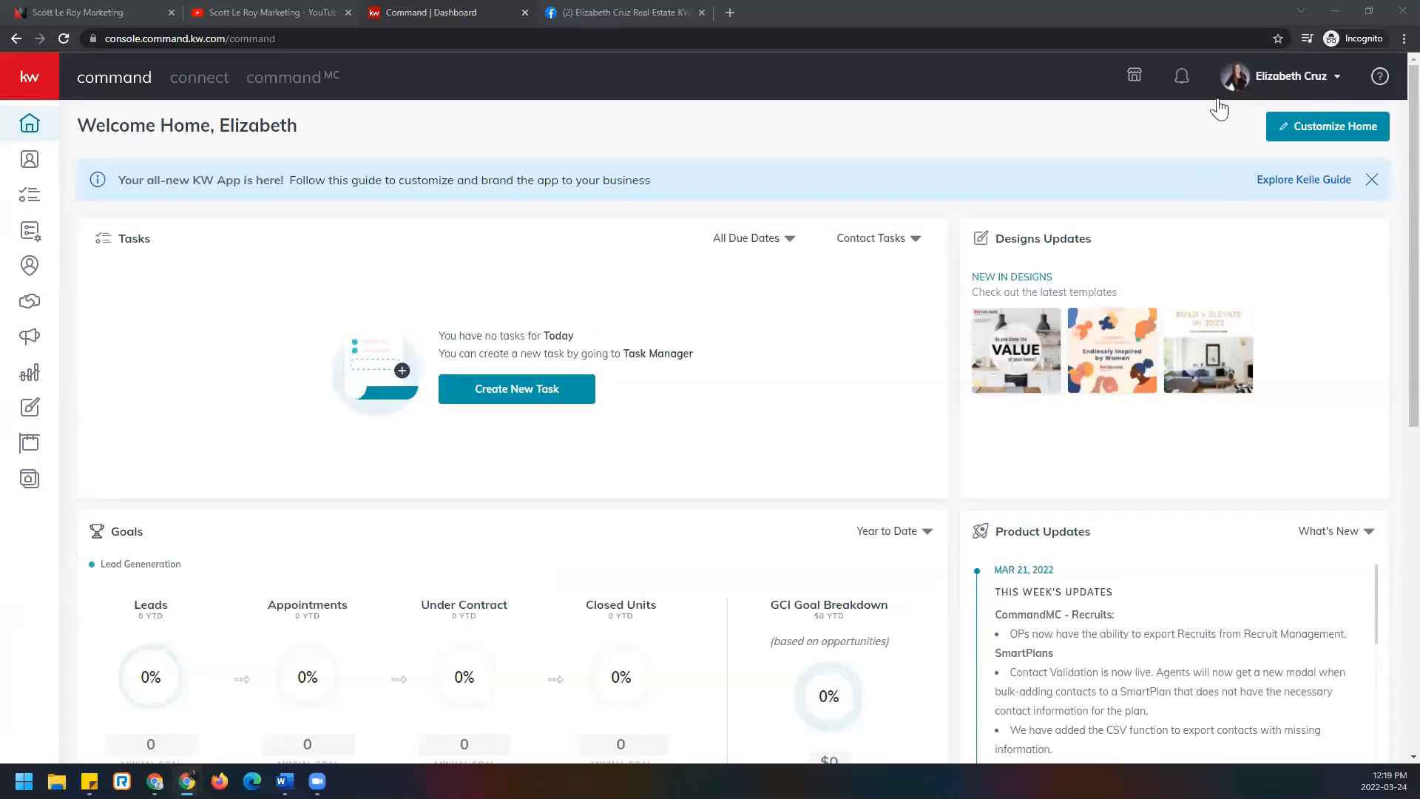
{"action": "left_click", "coordinate": [1293, 90]}
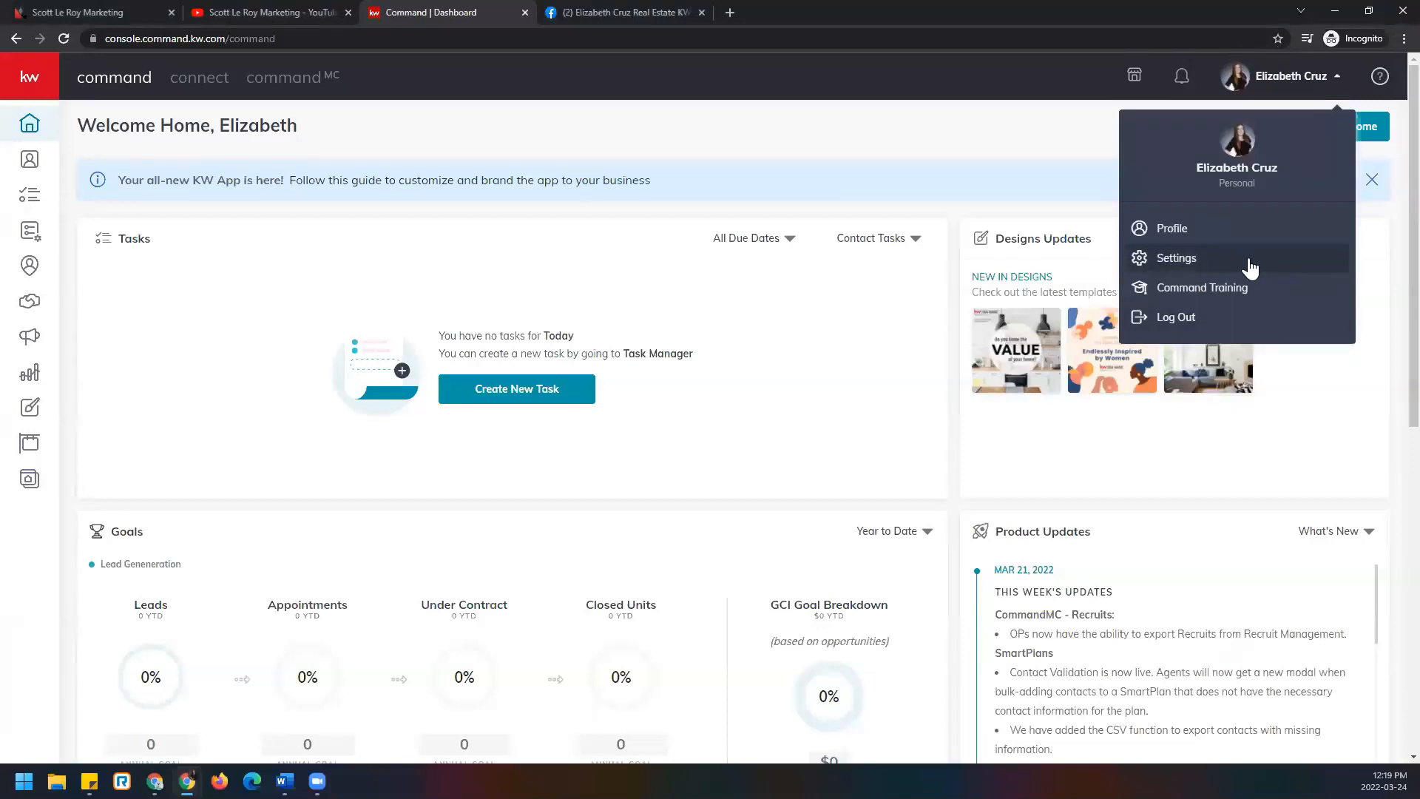
{"action": "left_click", "coordinate": [1166, 261]}
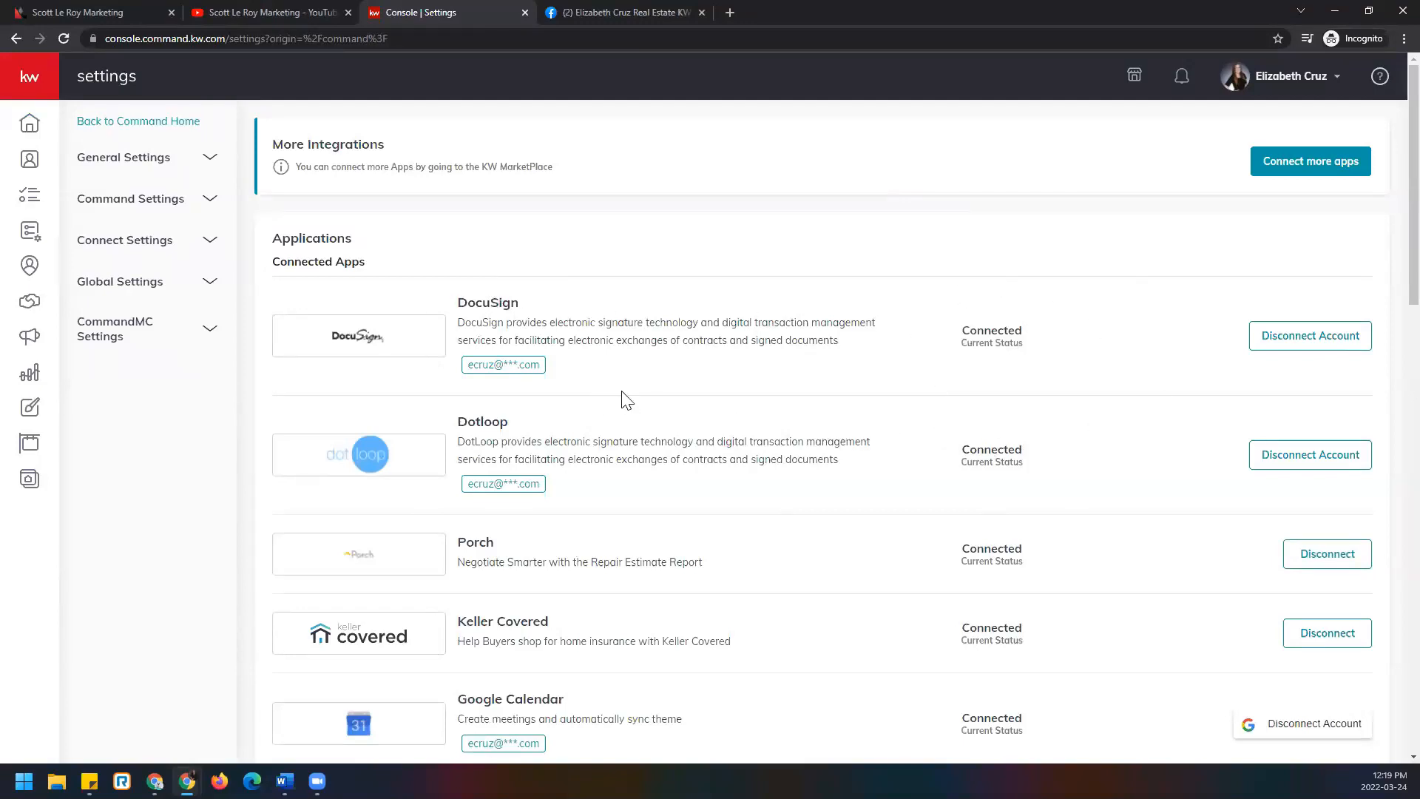
Scroll down to the Social section, where Facebook (Post Scheduling) shows Not Connected.
{"action": "scroll", "coordinate": [437, 278], "scroll_direction": "down", "scroll_amount": 10}
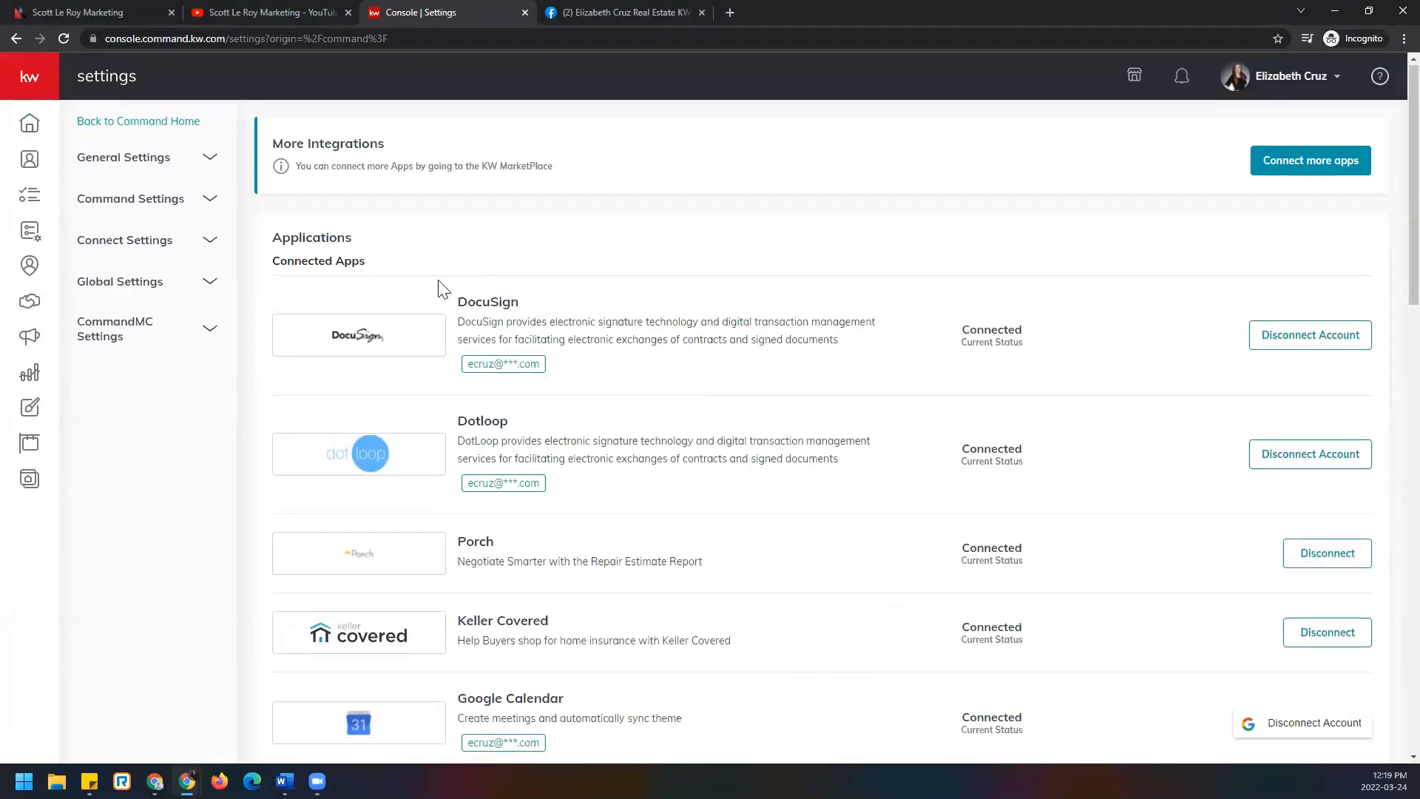
{"action": "scroll", "coordinate": [437, 276], "scroll_direction": "down", "scroll_amount": 1}
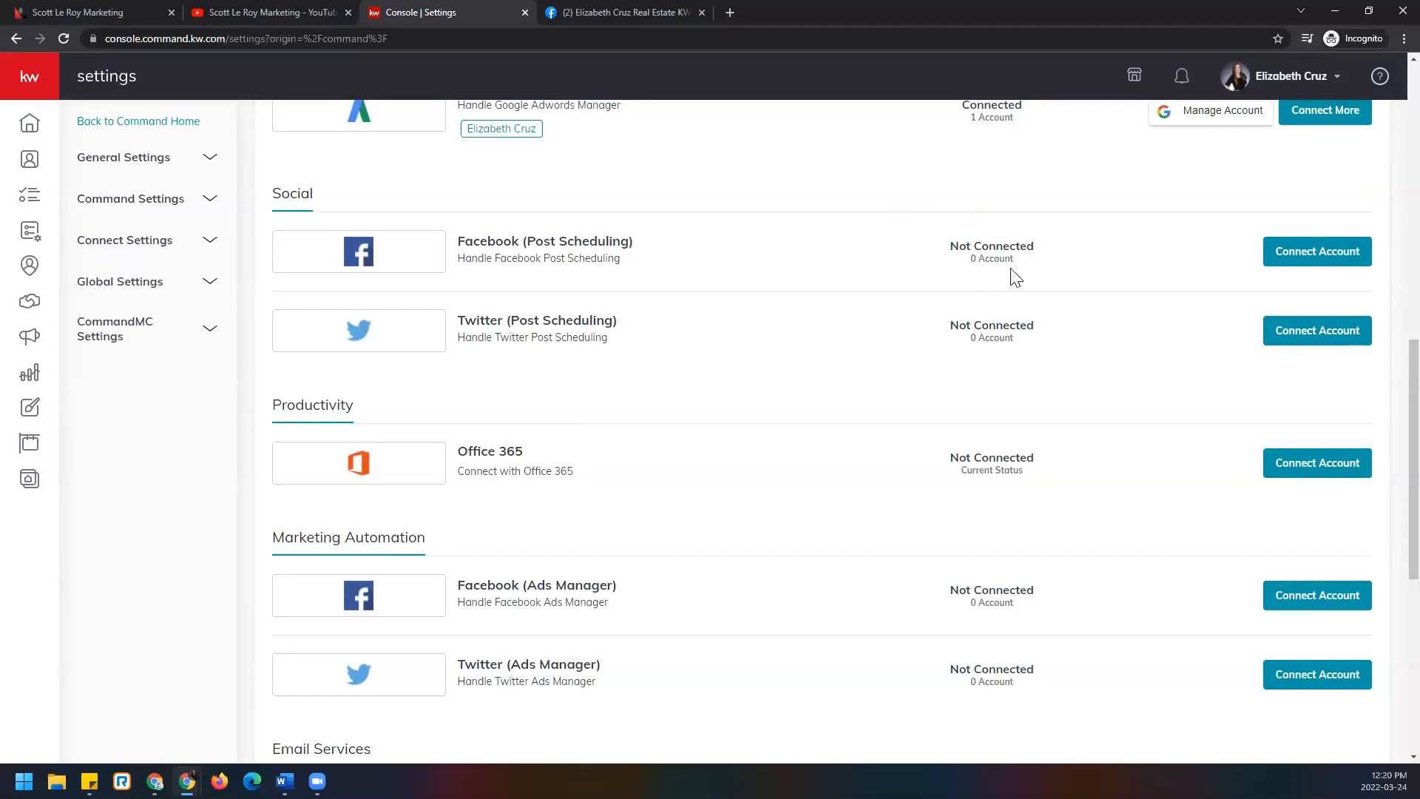
Connect Facebook (Post Scheduling), continuing as the Facebook user and granting the Page permissions.
{"action": "left_click", "coordinate": [1363, 265]}
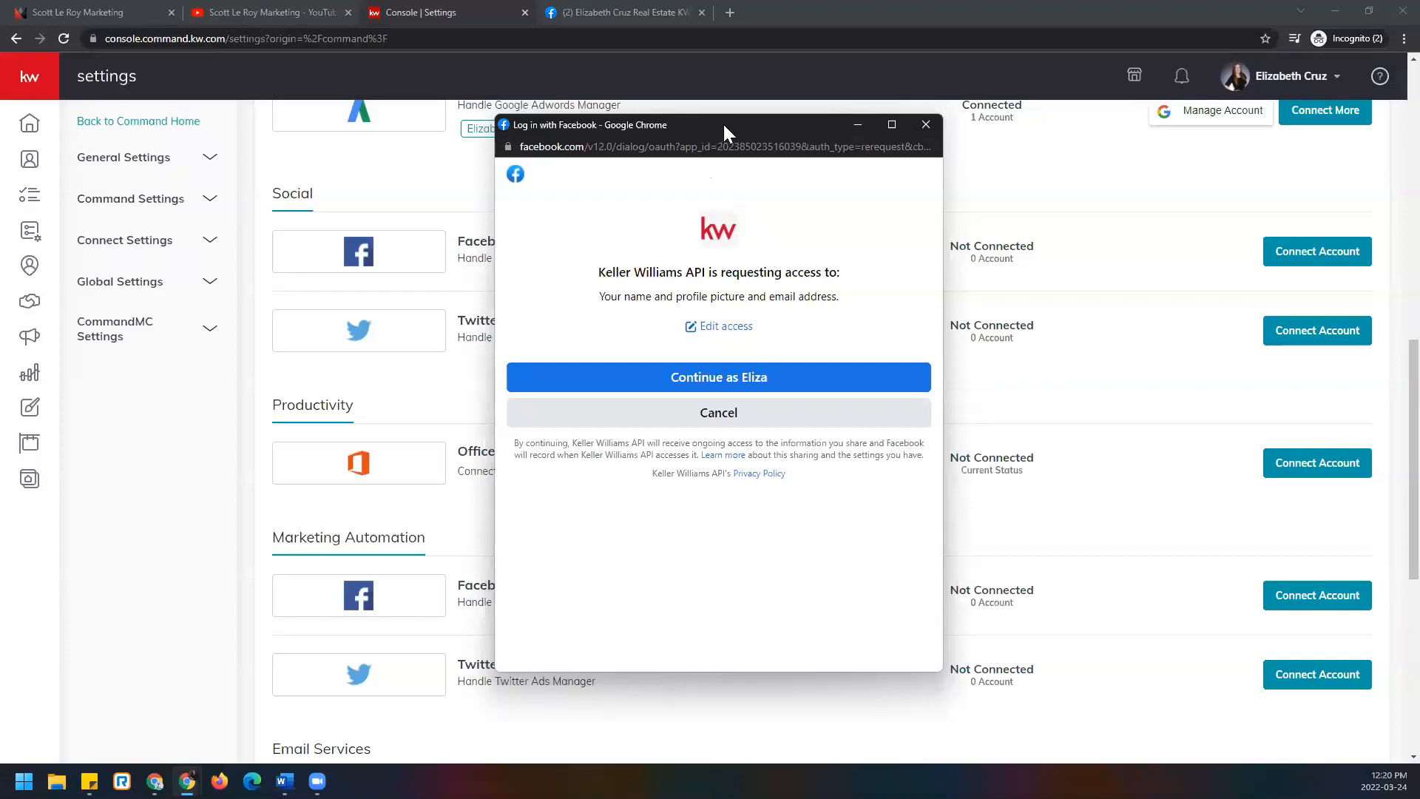
{"action": "left_click_drag", "start_coordinate": [722, 122], "coordinate": [730, 105]}
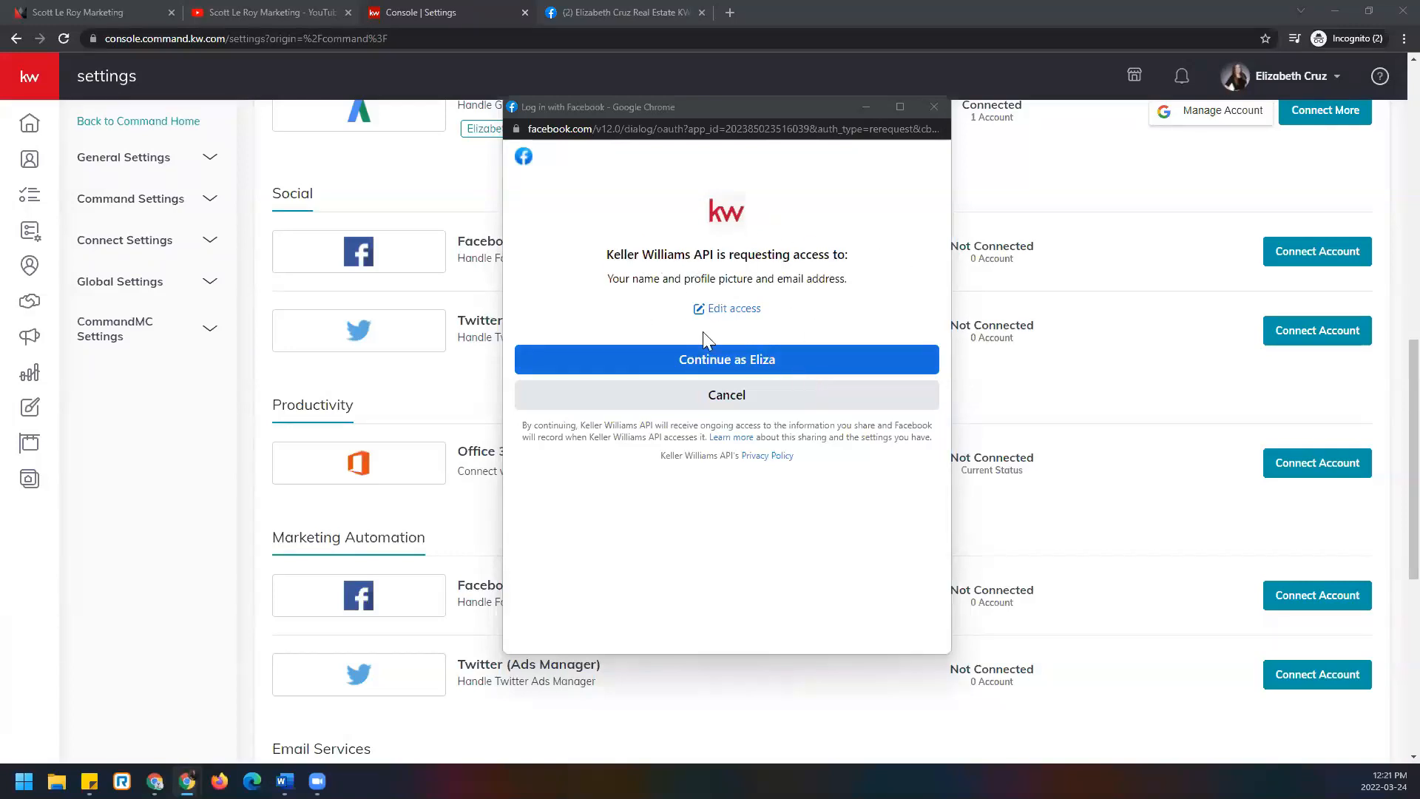
{"action": "left_click", "coordinate": [796, 364]}
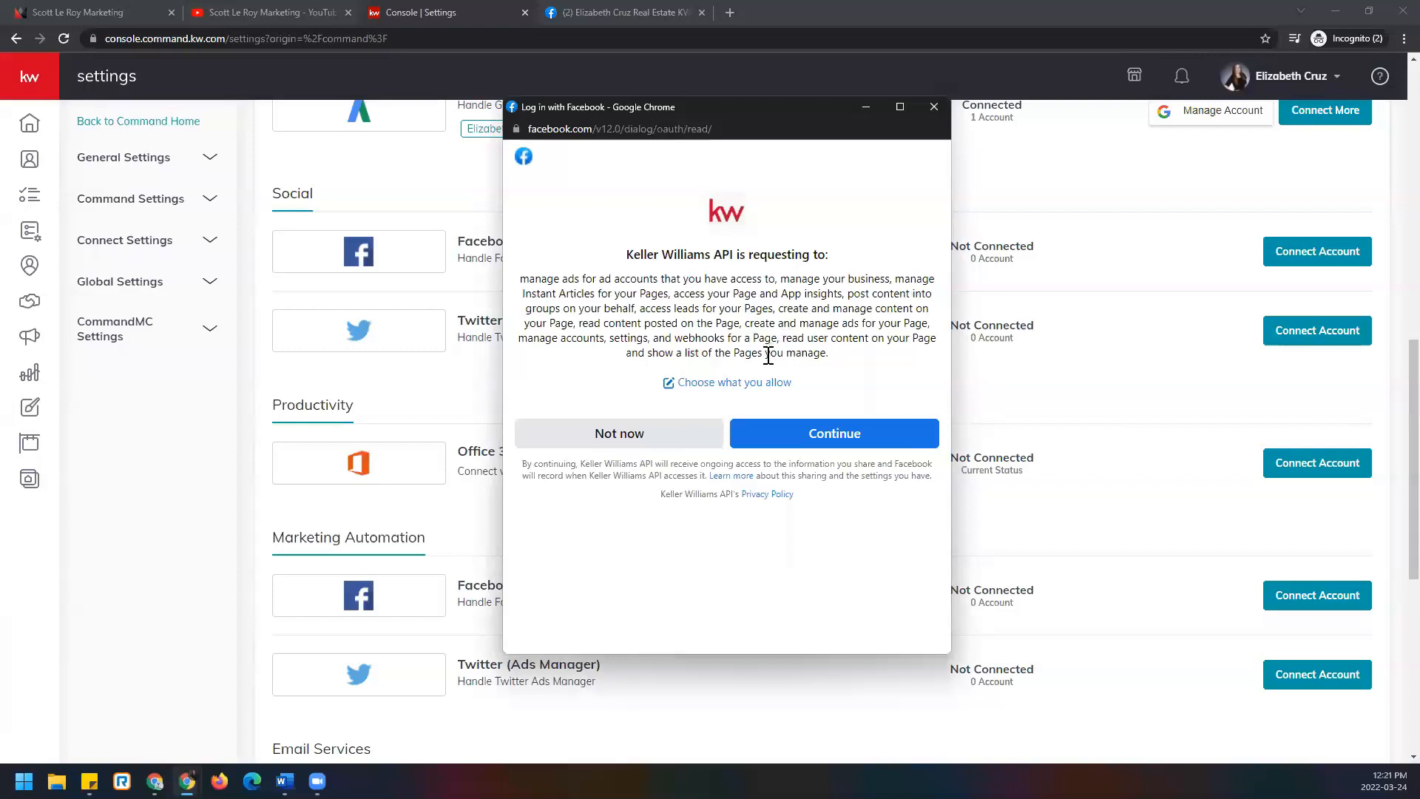
{"action": "left_click", "coordinate": [863, 444]}
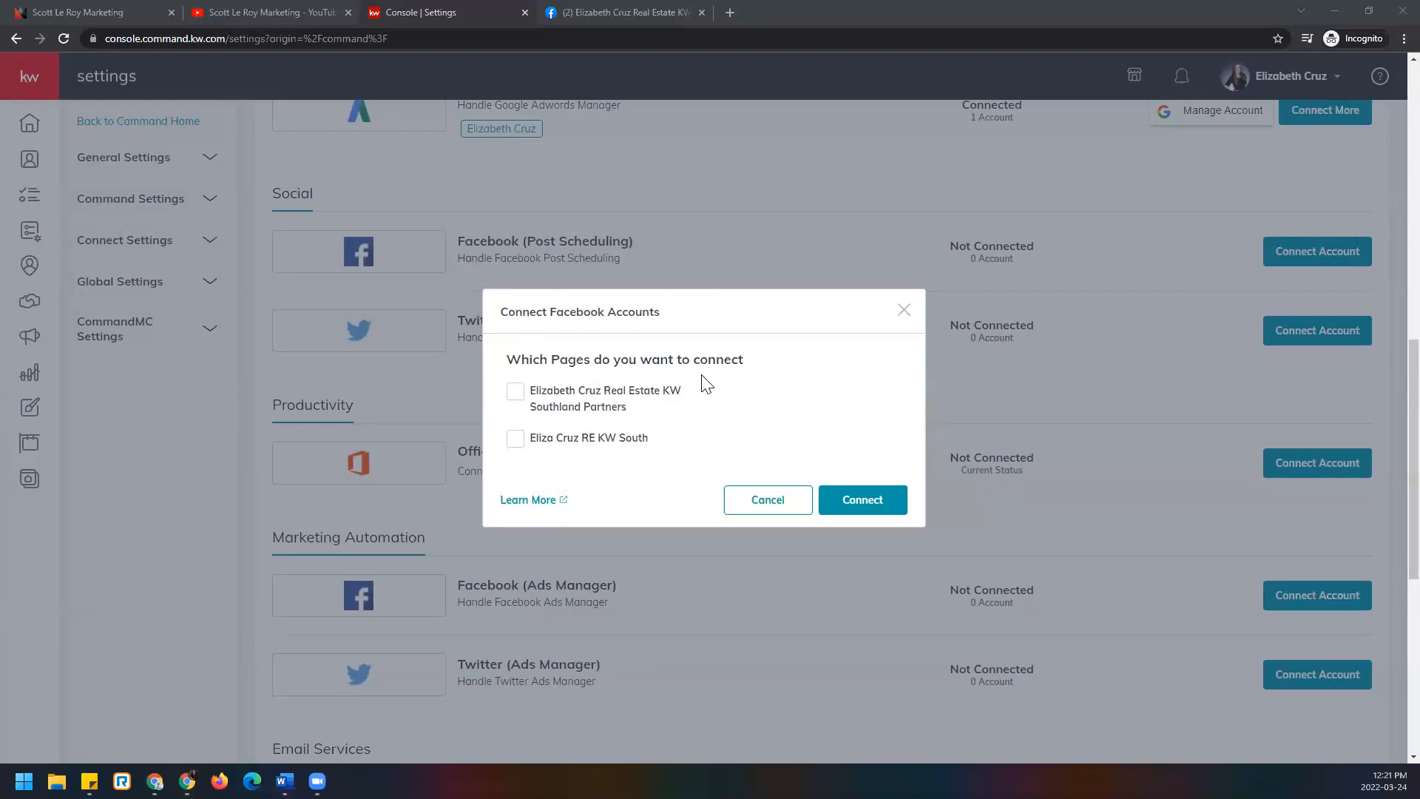
Tick the KW Southland Partners Page and connect it for post scheduling.
{"action": "left_click", "coordinate": [517, 398]}
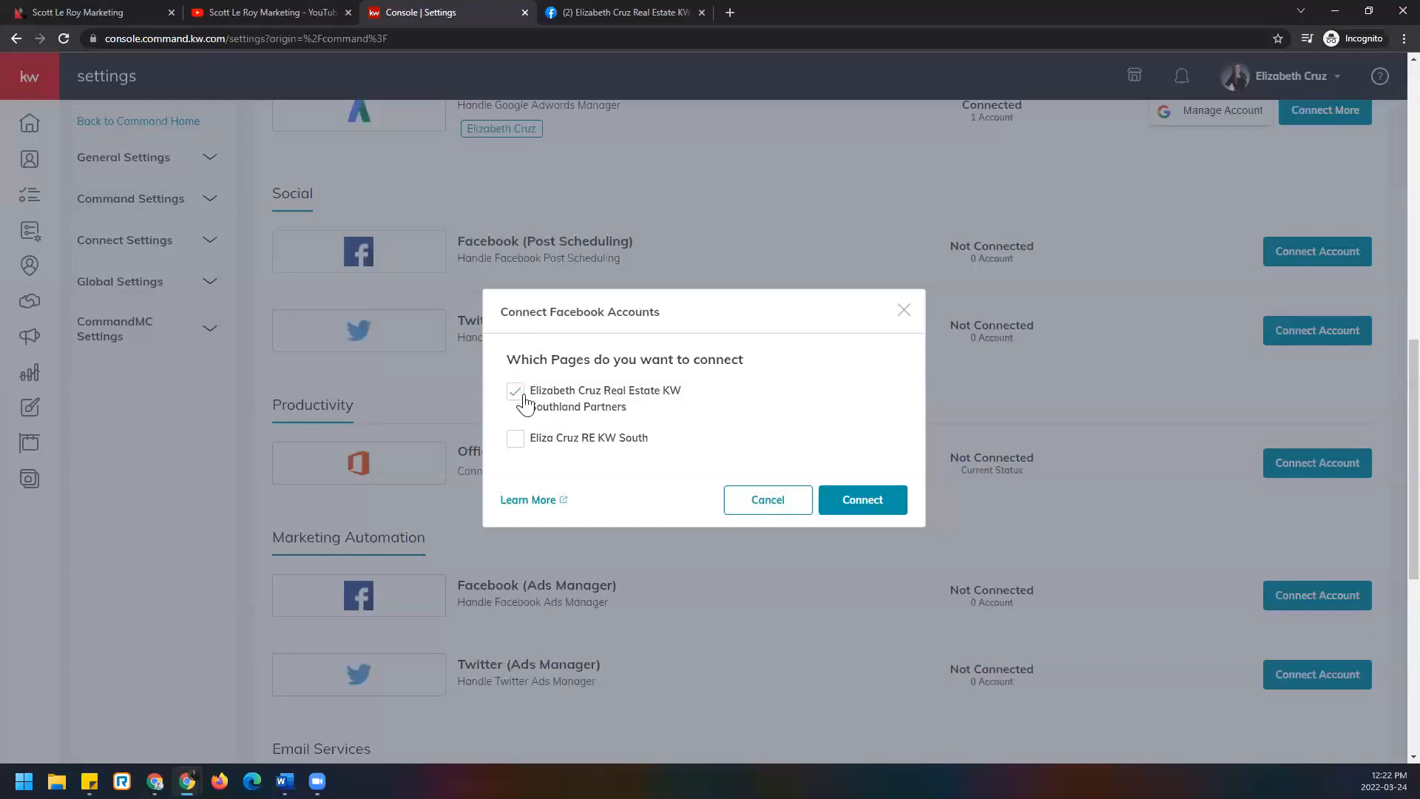
{"action": "left_click", "coordinate": [890, 500]}
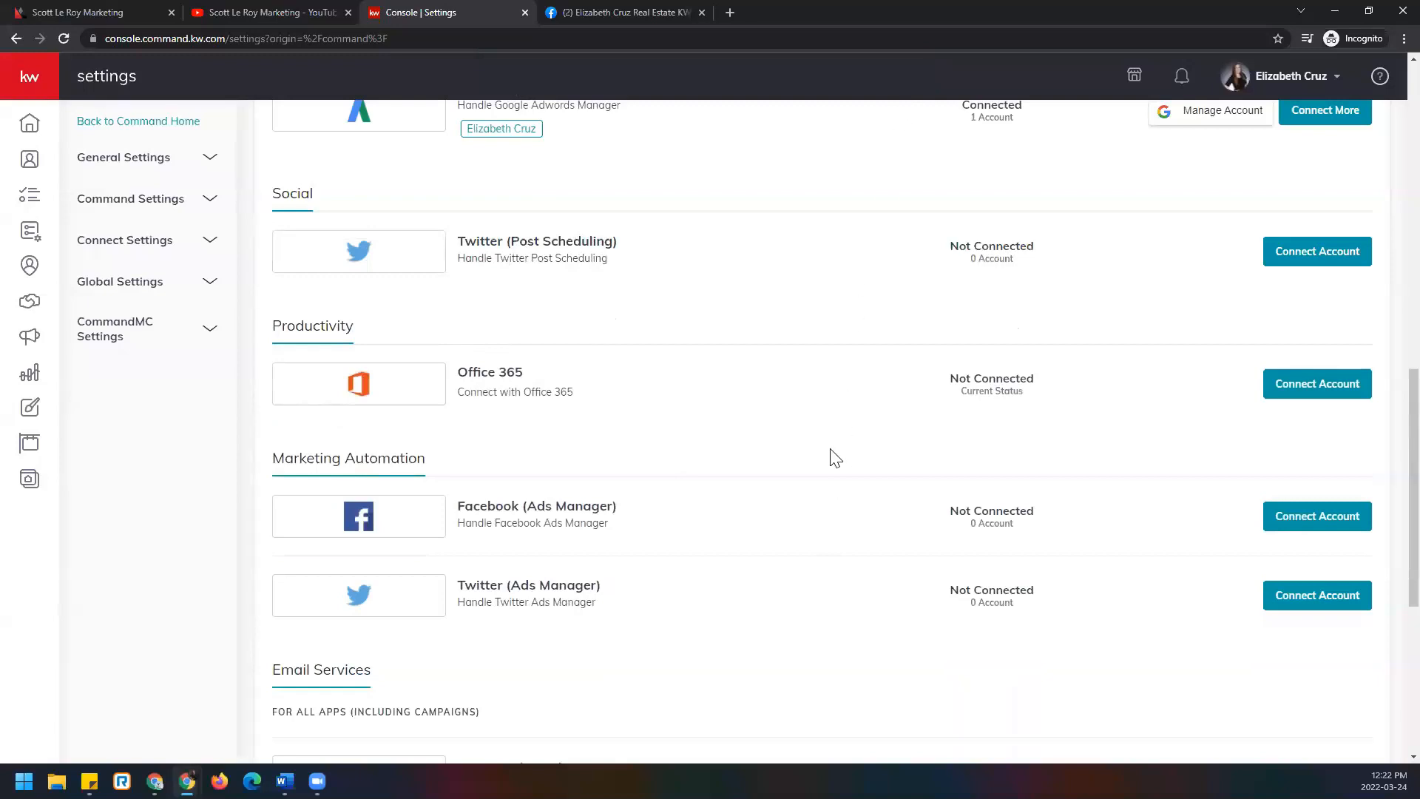
Confirm Facebook (Post Scheduling) is Connected, then start Connect Account for Facebook (Ads Manager).
{"action": "scroll", "coordinate": [898, 498], "scroll_direction": "up", "scroll_amount": 8}
{"action": "scroll", "coordinate": [911, 506], "scroll_direction": "up", "scroll_amount": 2}
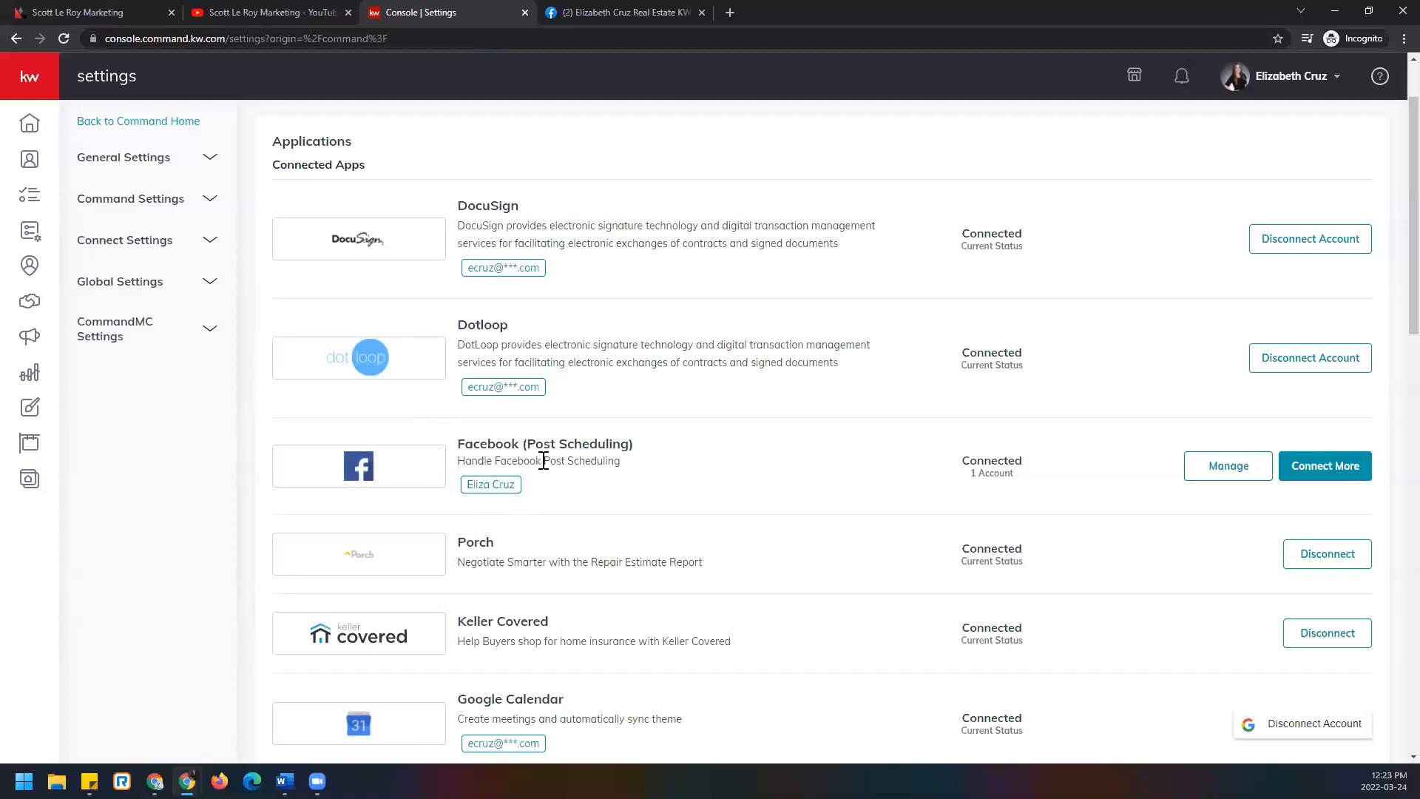
{"action": "scroll", "coordinate": [551, 485], "scroll_direction": "down", "scroll_amount": 5}
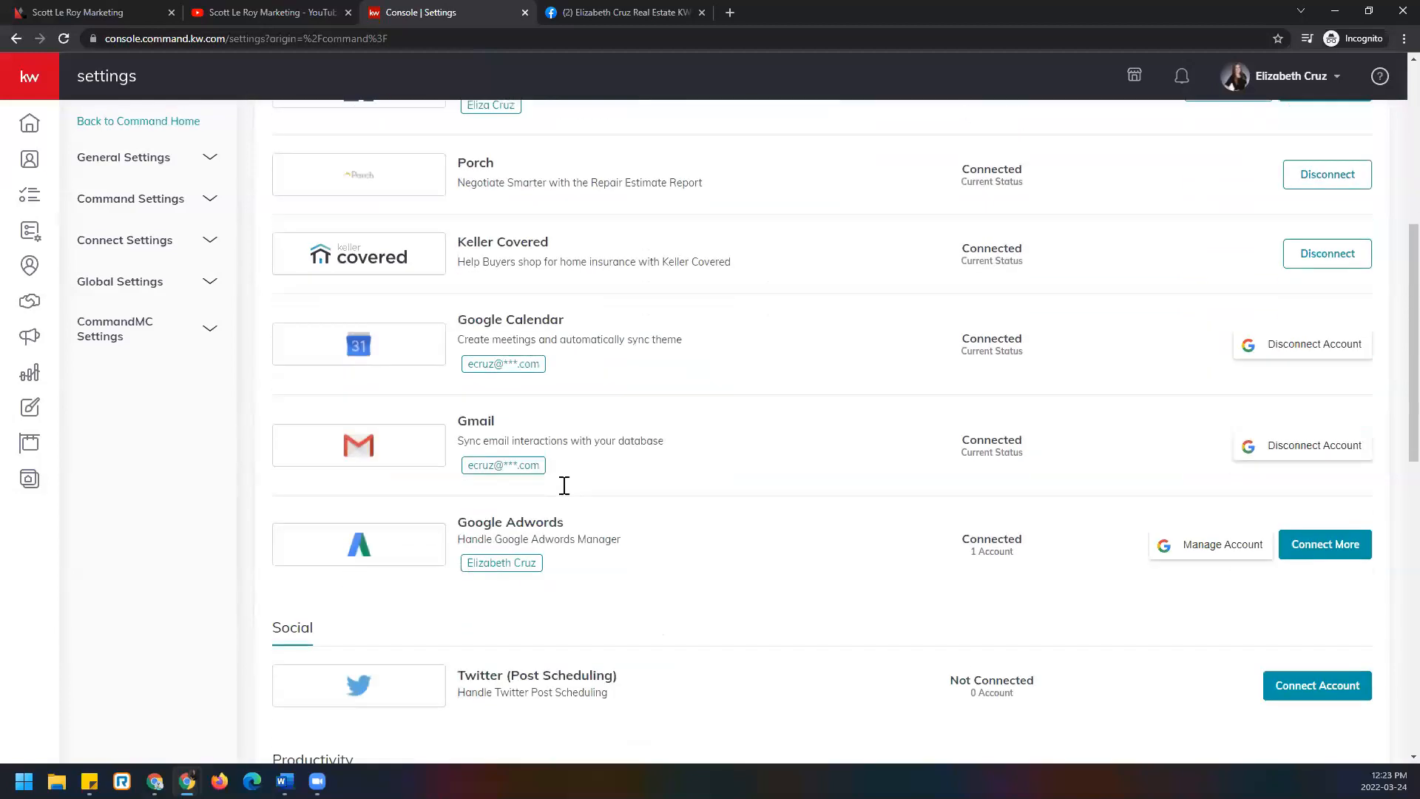
{"action": "scroll", "coordinate": [565, 485], "scroll_direction": "down", "scroll_amount": 7}
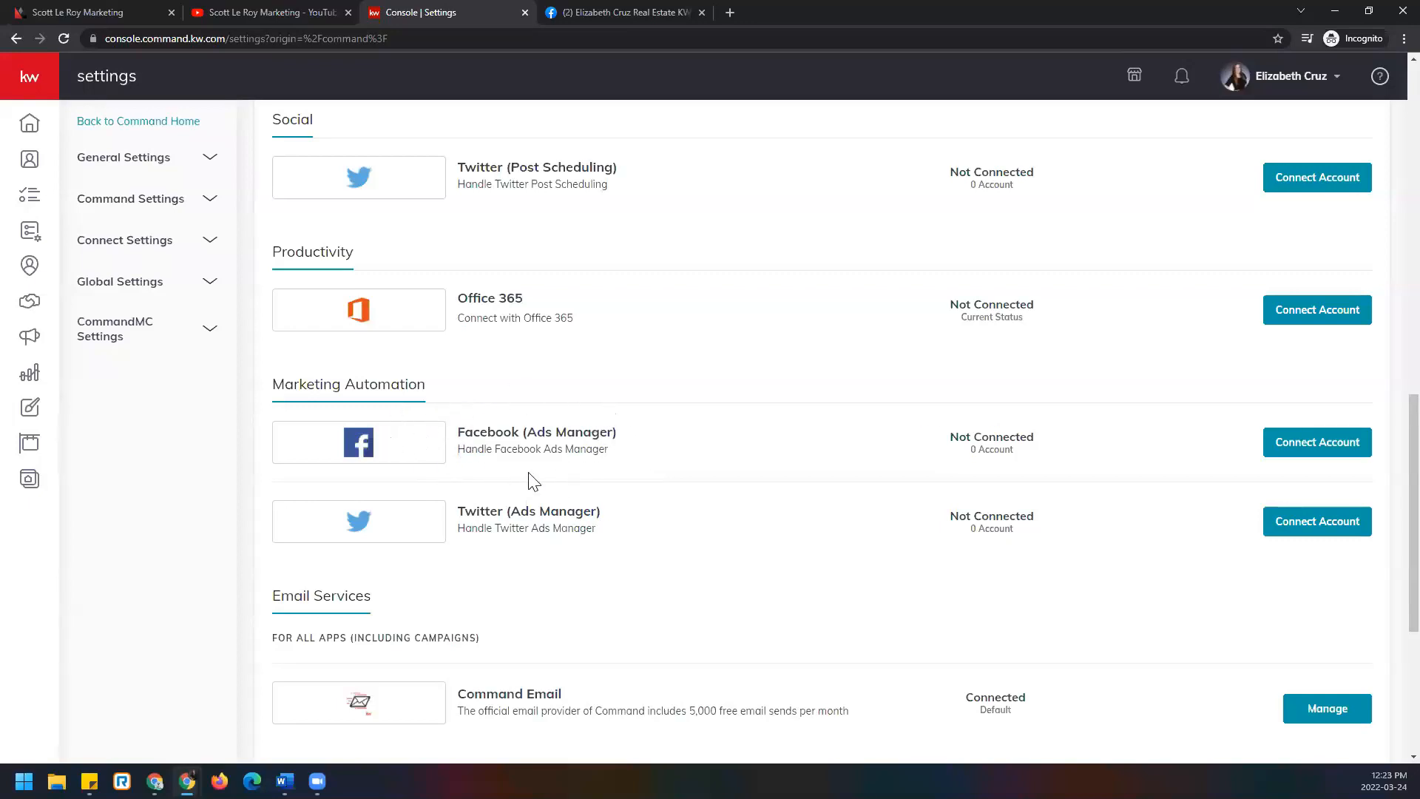
{"action": "left_click", "coordinate": [1295, 455]}
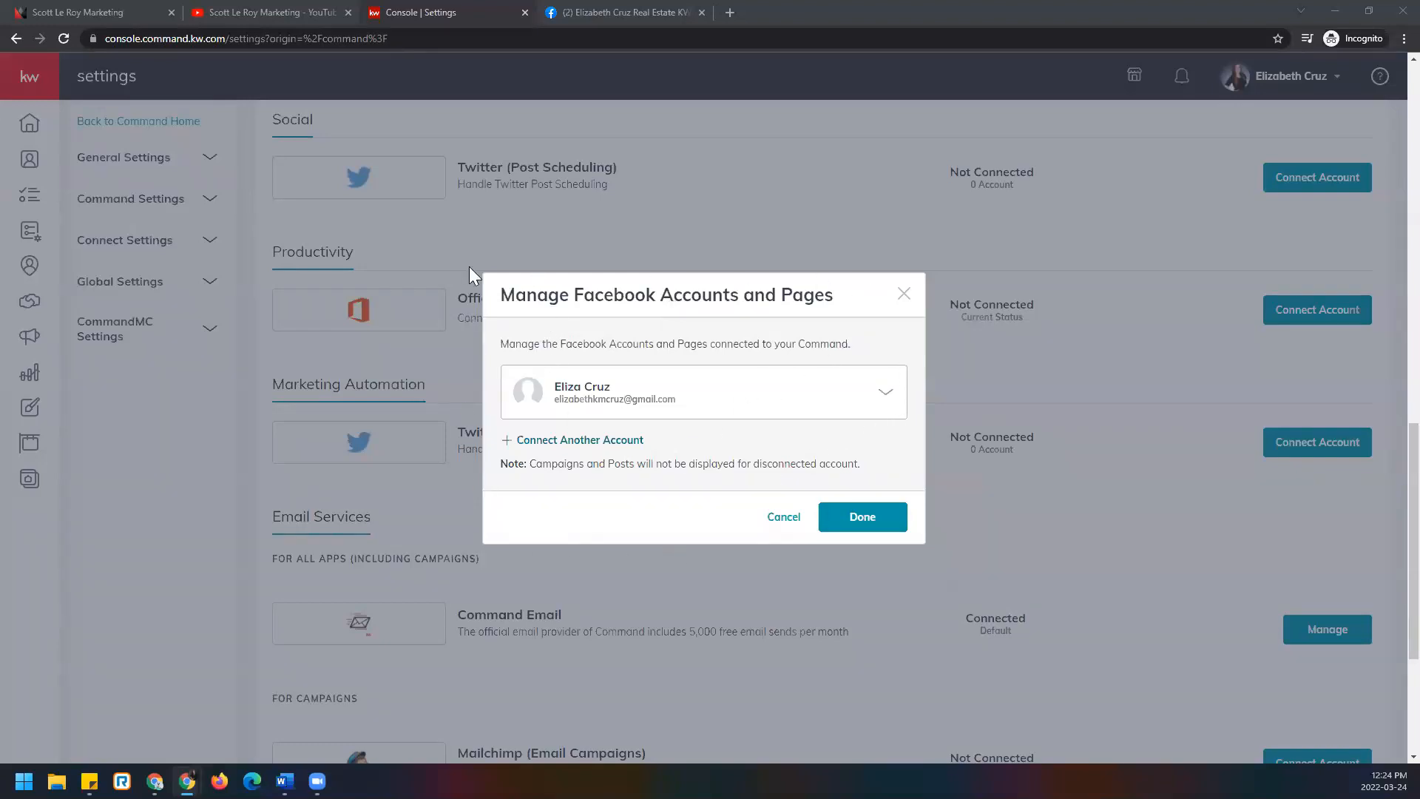
Expand the connected Facebook account row to load its Pages.
{"action": "left_click", "coordinate": [884, 395]}
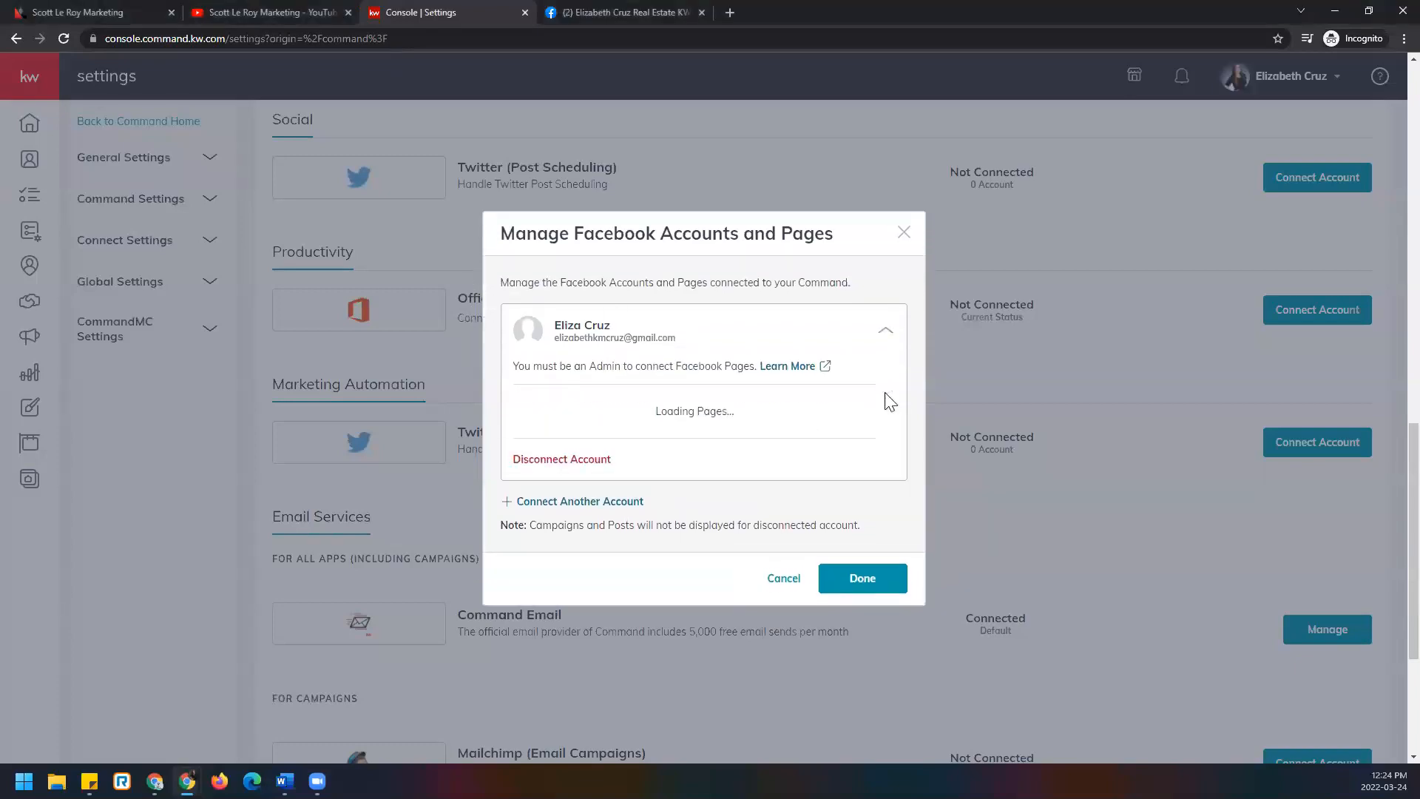
Select the Southland Partners Page and accept Facebook's Lead Ads Terms of Service for it.
{"action": "left_click", "coordinate": [522, 387]}
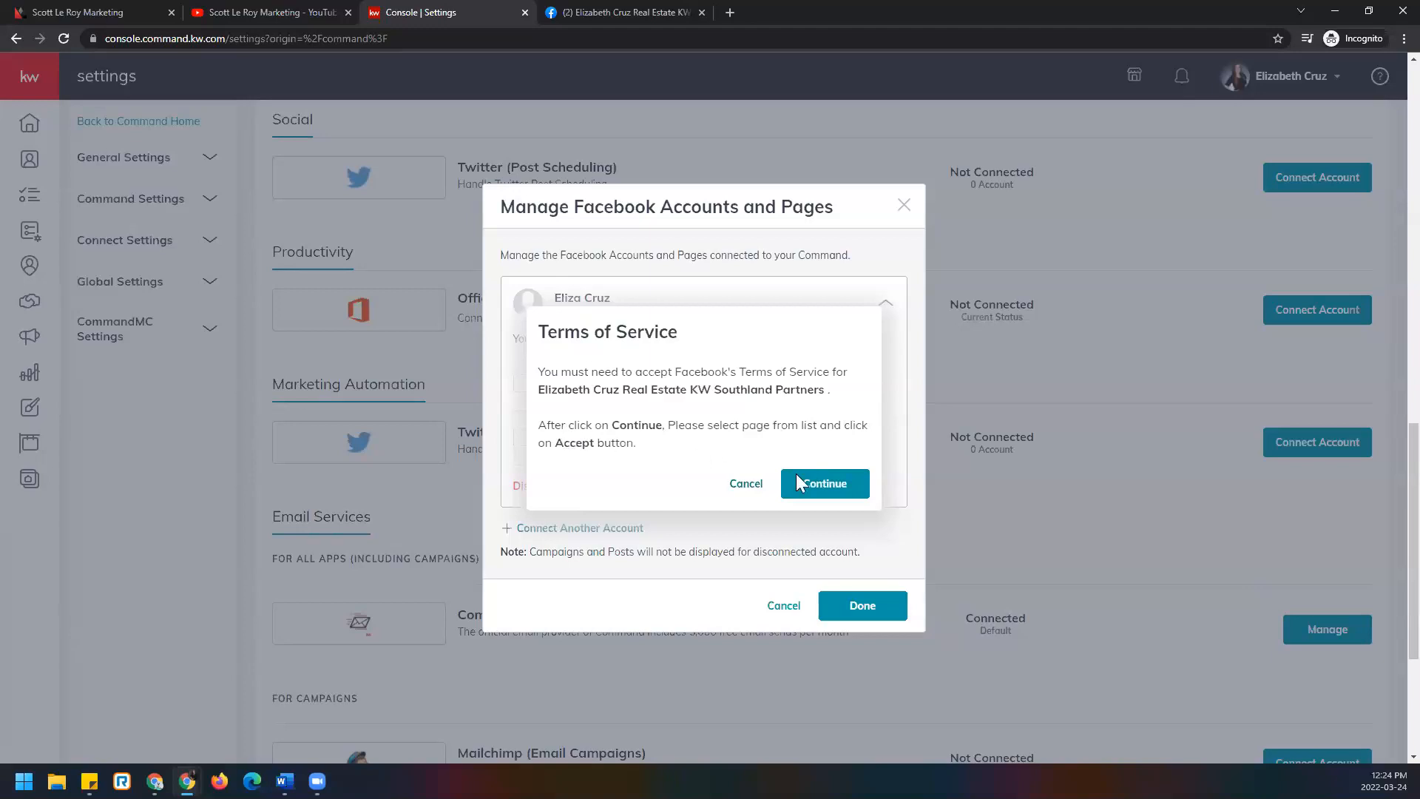
{"action": "left_click", "coordinate": [861, 498]}
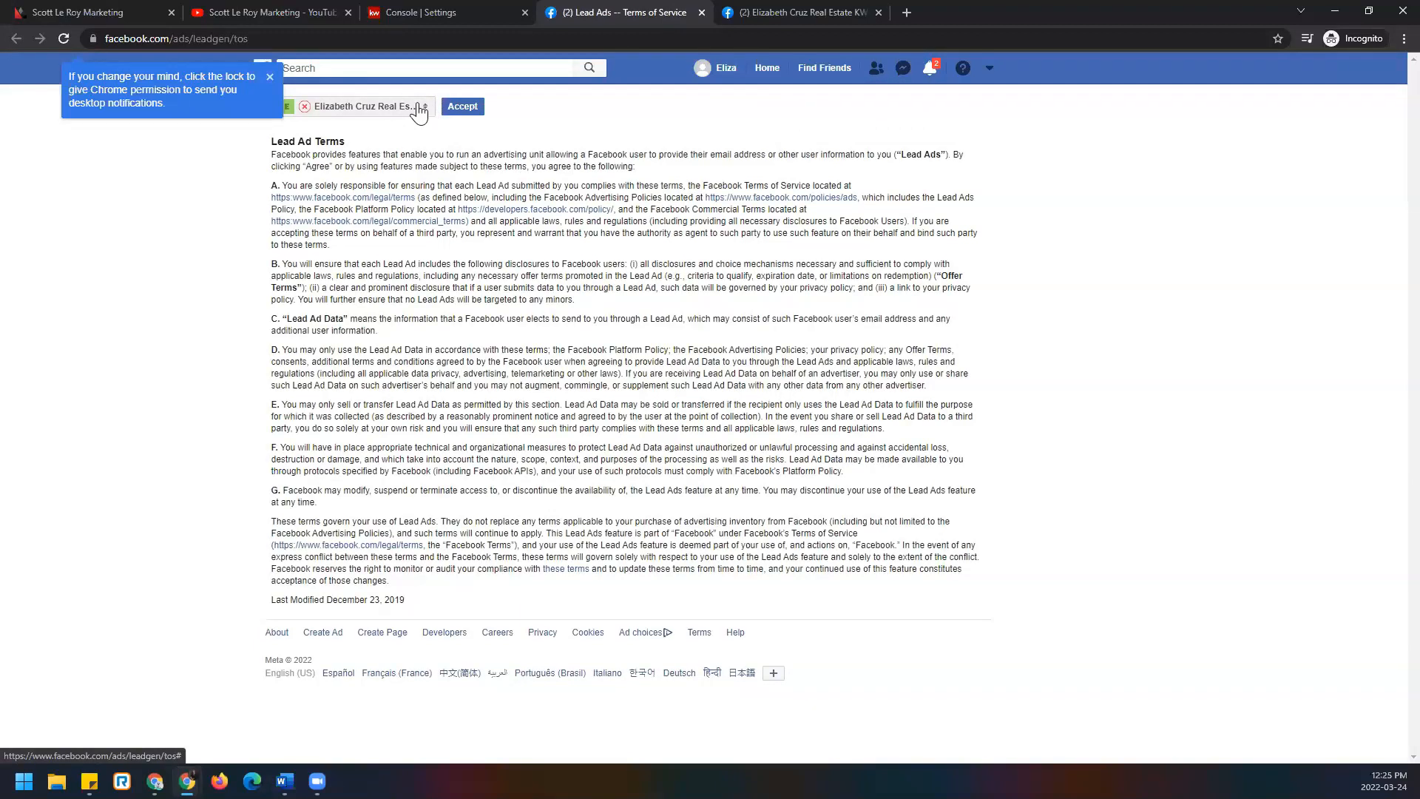
{"action": "left_click", "coordinate": [419, 111]}
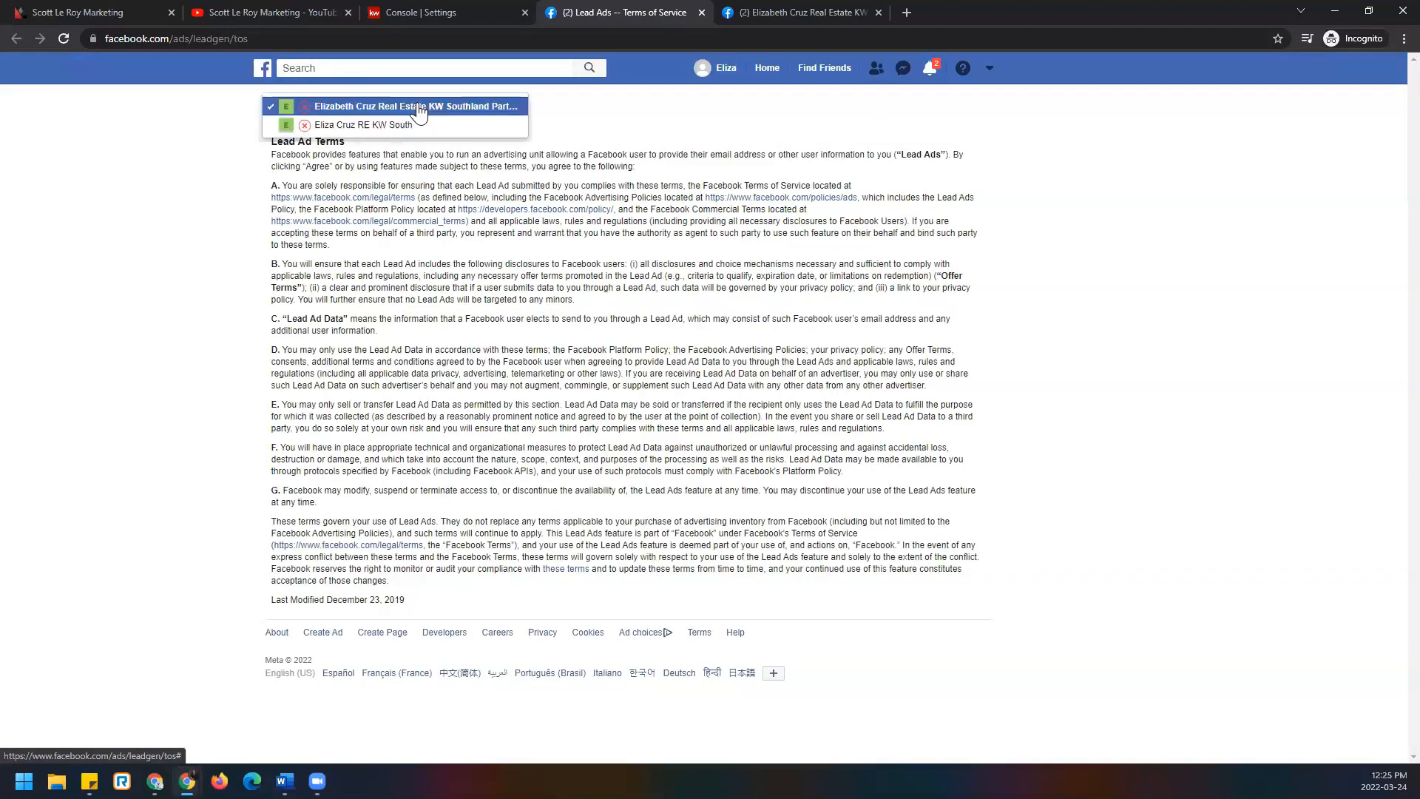
{"action": "left_click", "coordinate": [419, 108]}
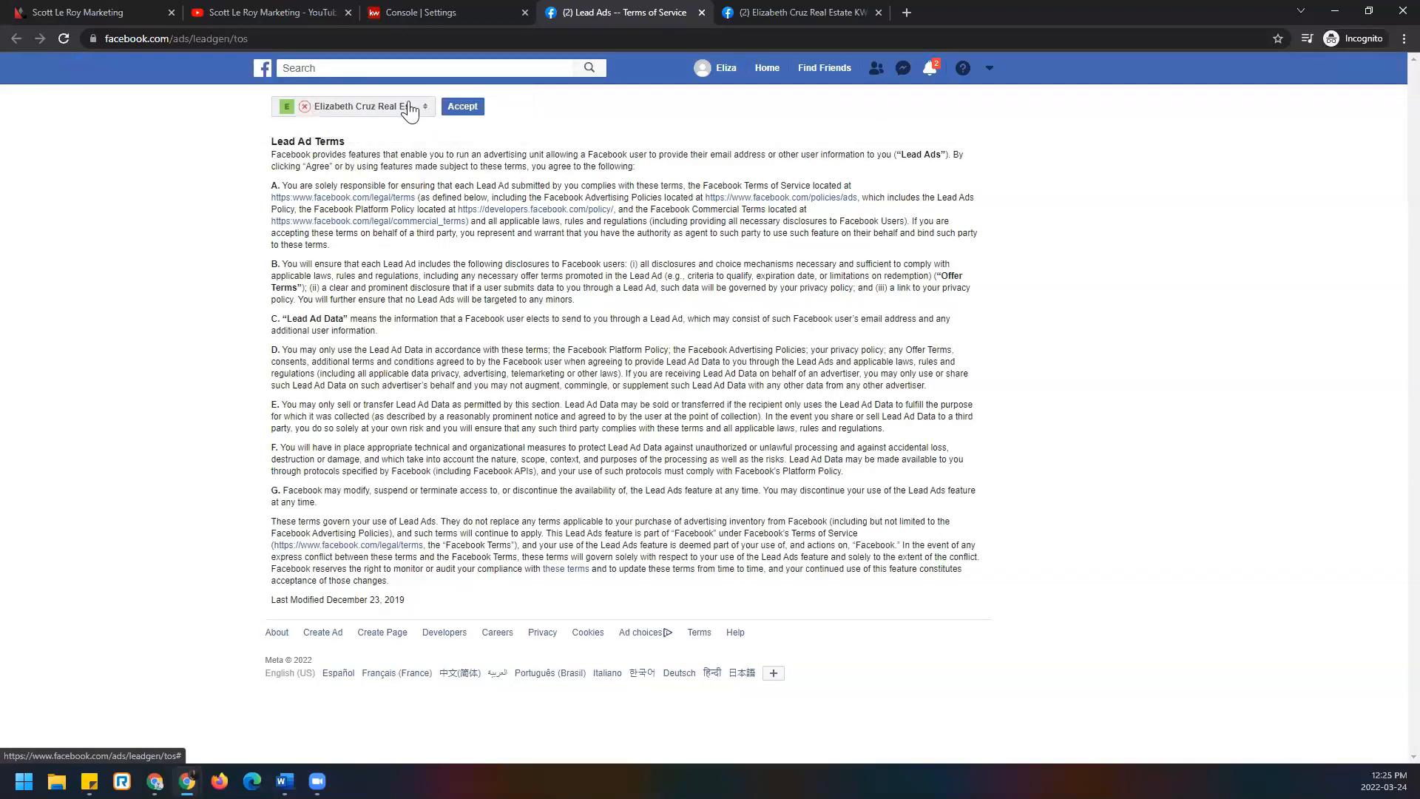
{"action": "left_click", "coordinate": [462, 107]}
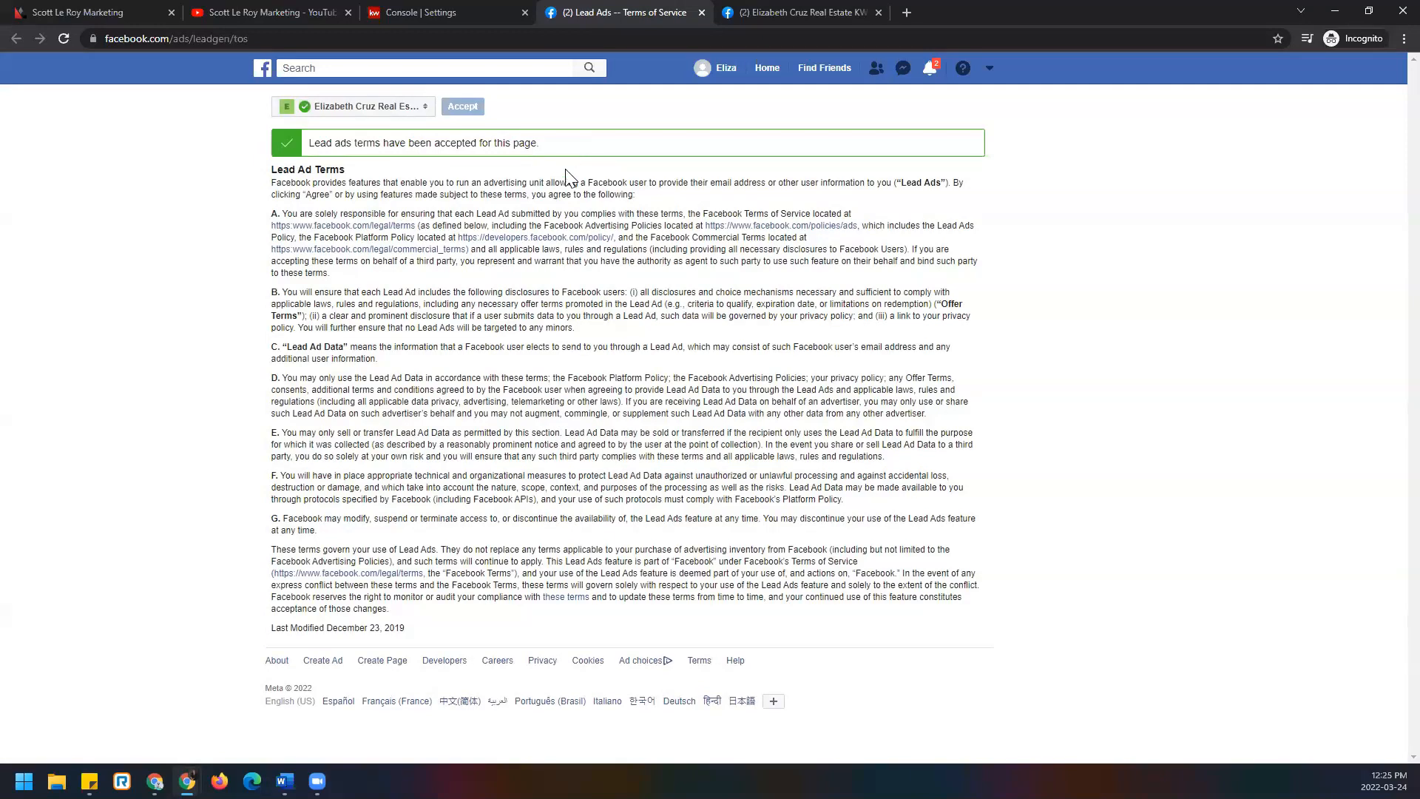
{"action": "left_click", "coordinate": [701, 13]}
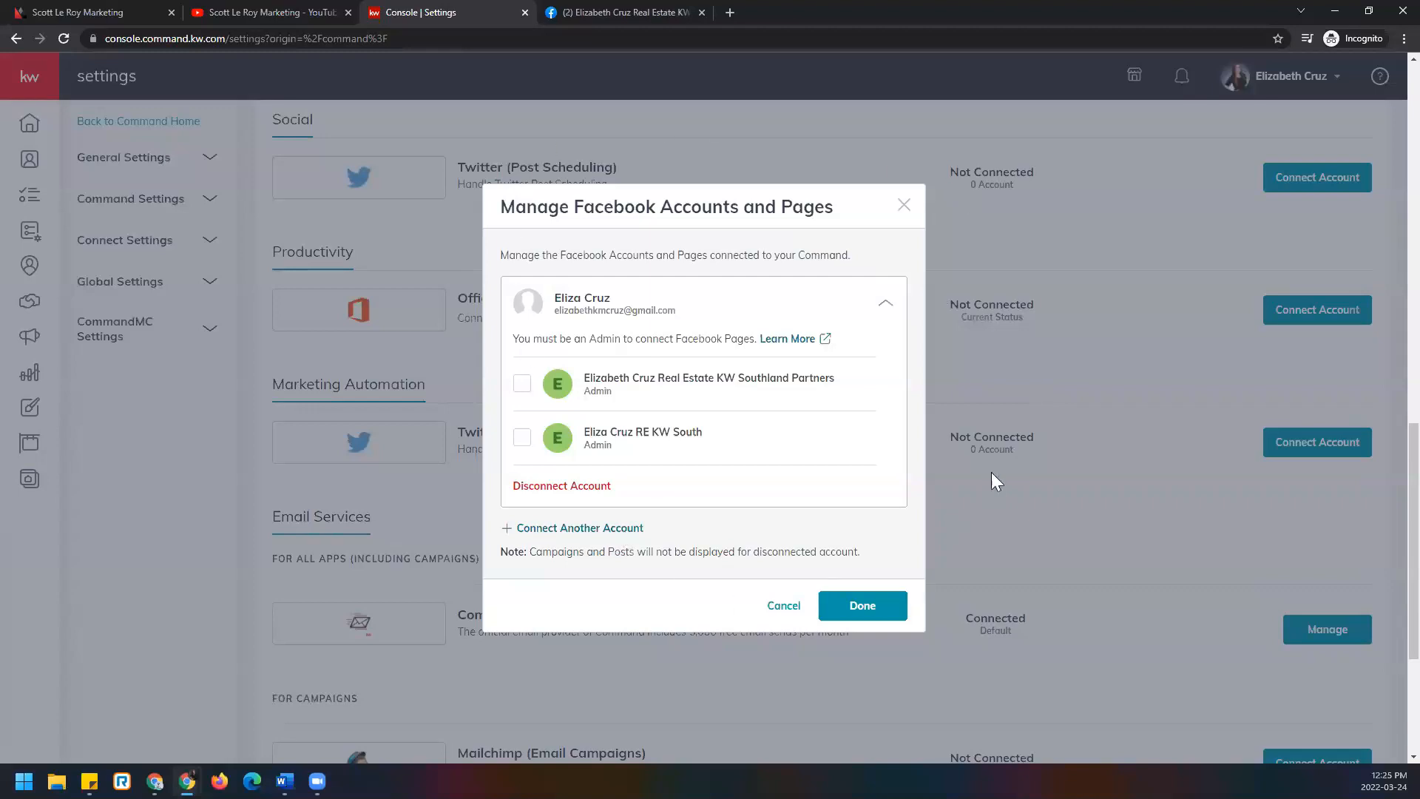
{"action": "left_click", "coordinate": [526, 391]}
{"action": "left_click", "coordinate": [887, 615]}
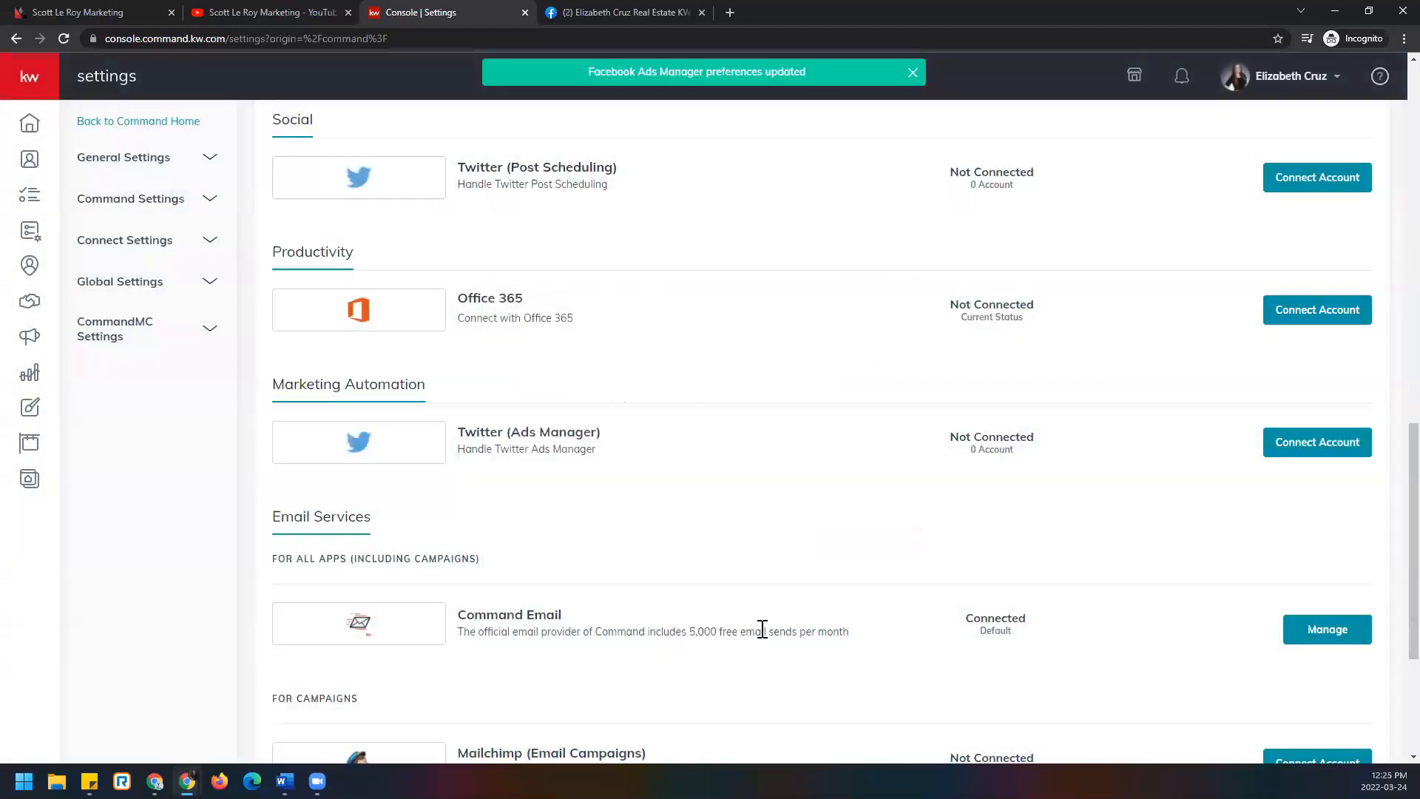
{"action": "scroll", "coordinate": [763, 558], "scroll_direction": "up", "scroll_amount": 9}
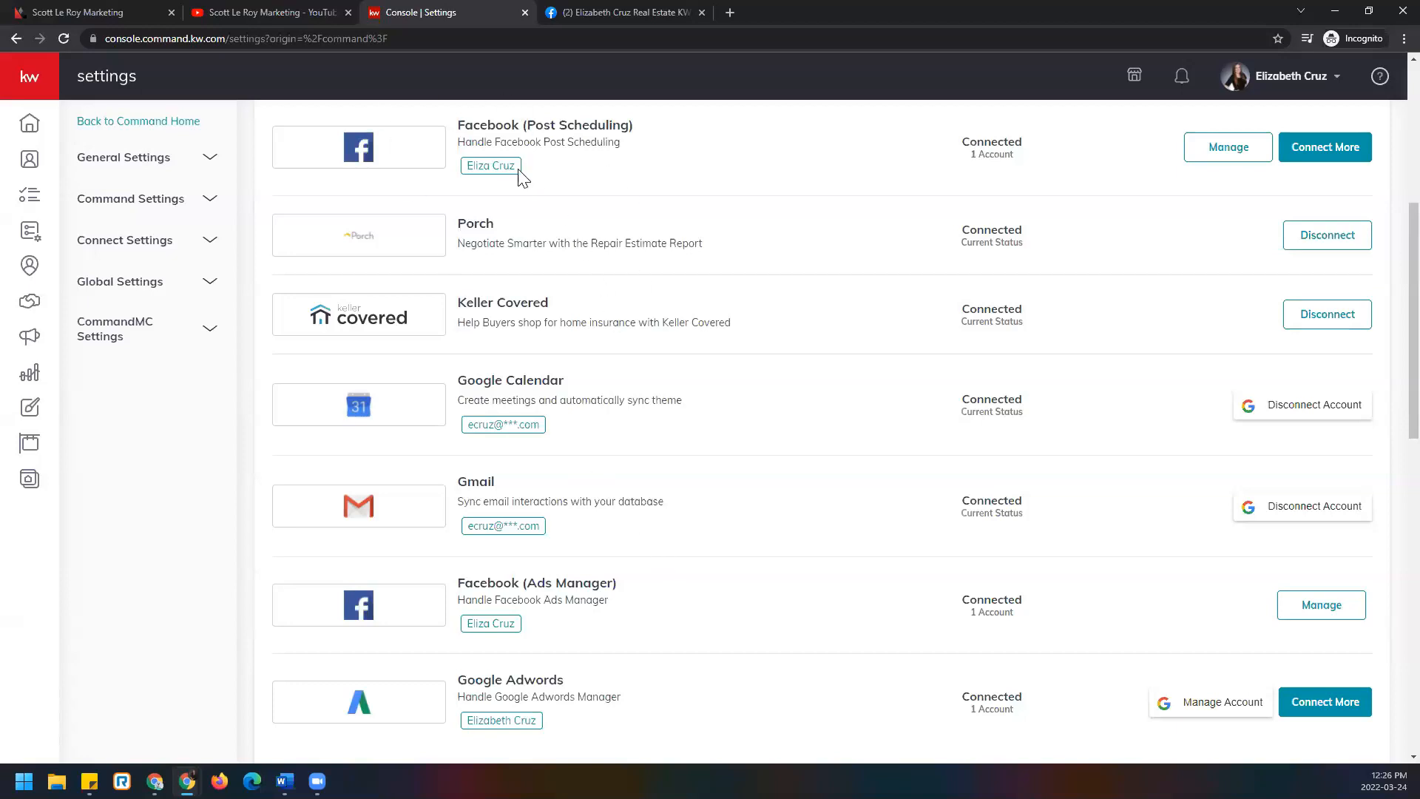
{"action": "scroll", "coordinate": [567, 240], "scroll_direction": "up", "scroll_amount": 3}
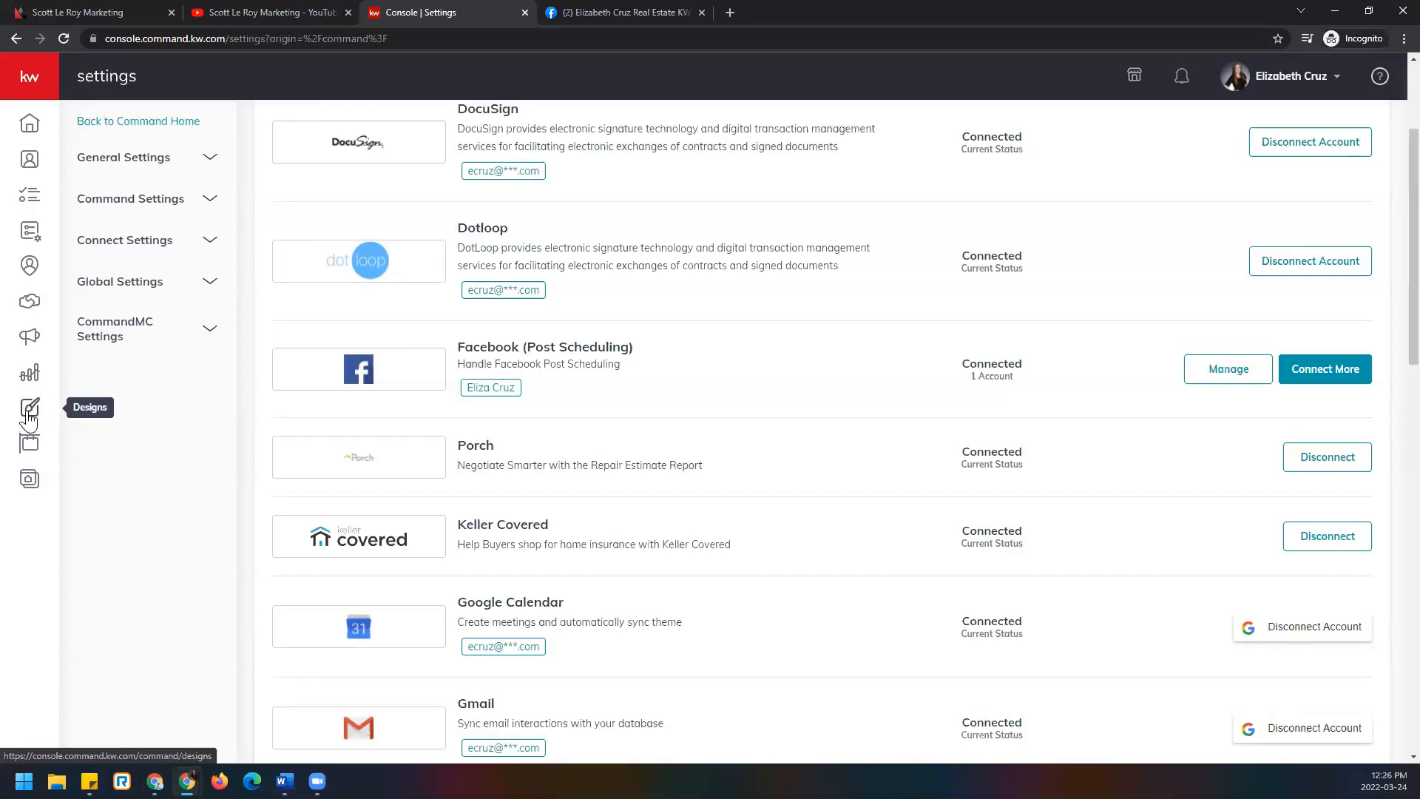
From the sidebar's Designs section, create a new Social design and continue.
{"action": "left_click", "coordinate": [46, 87]}
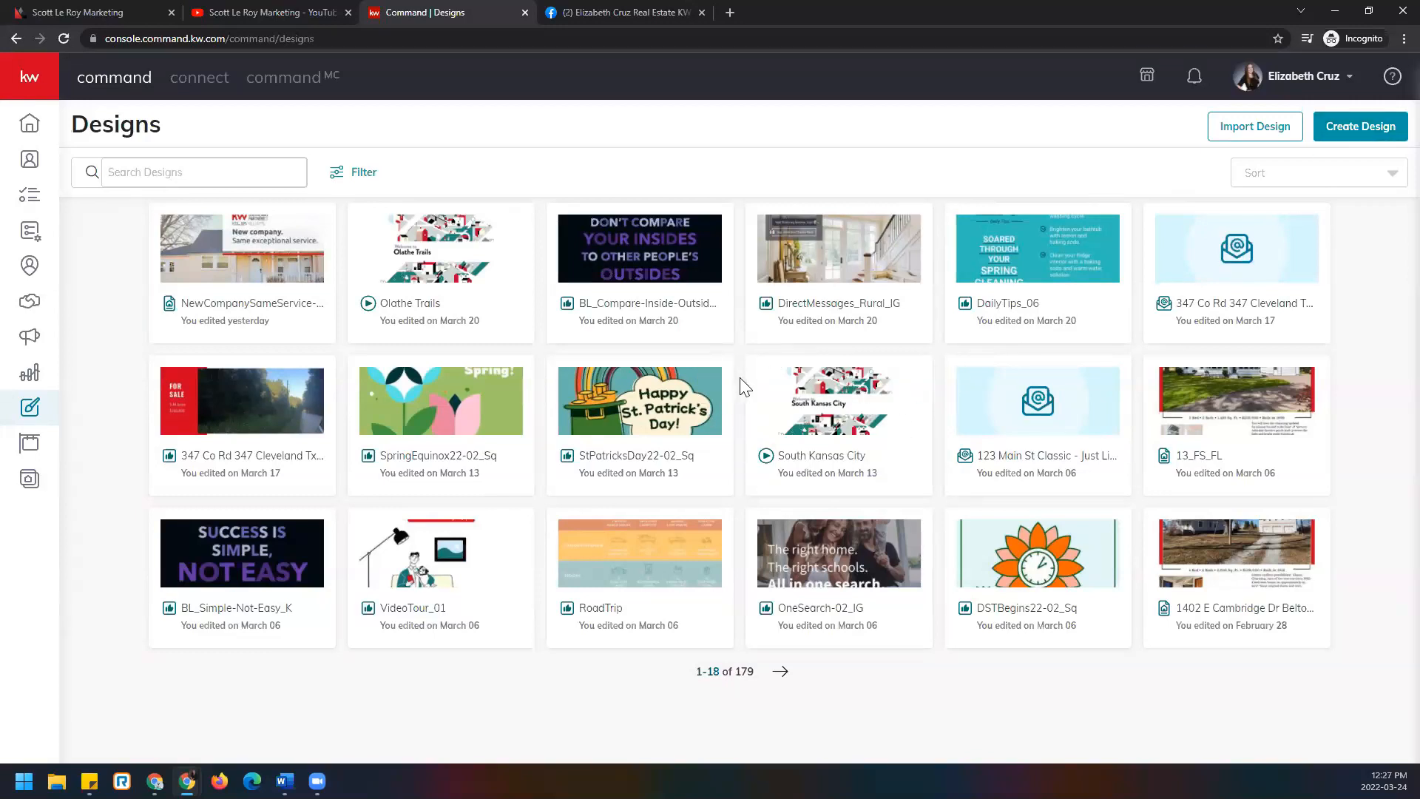
{"action": "left_click", "coordinate": [1358, 137]}
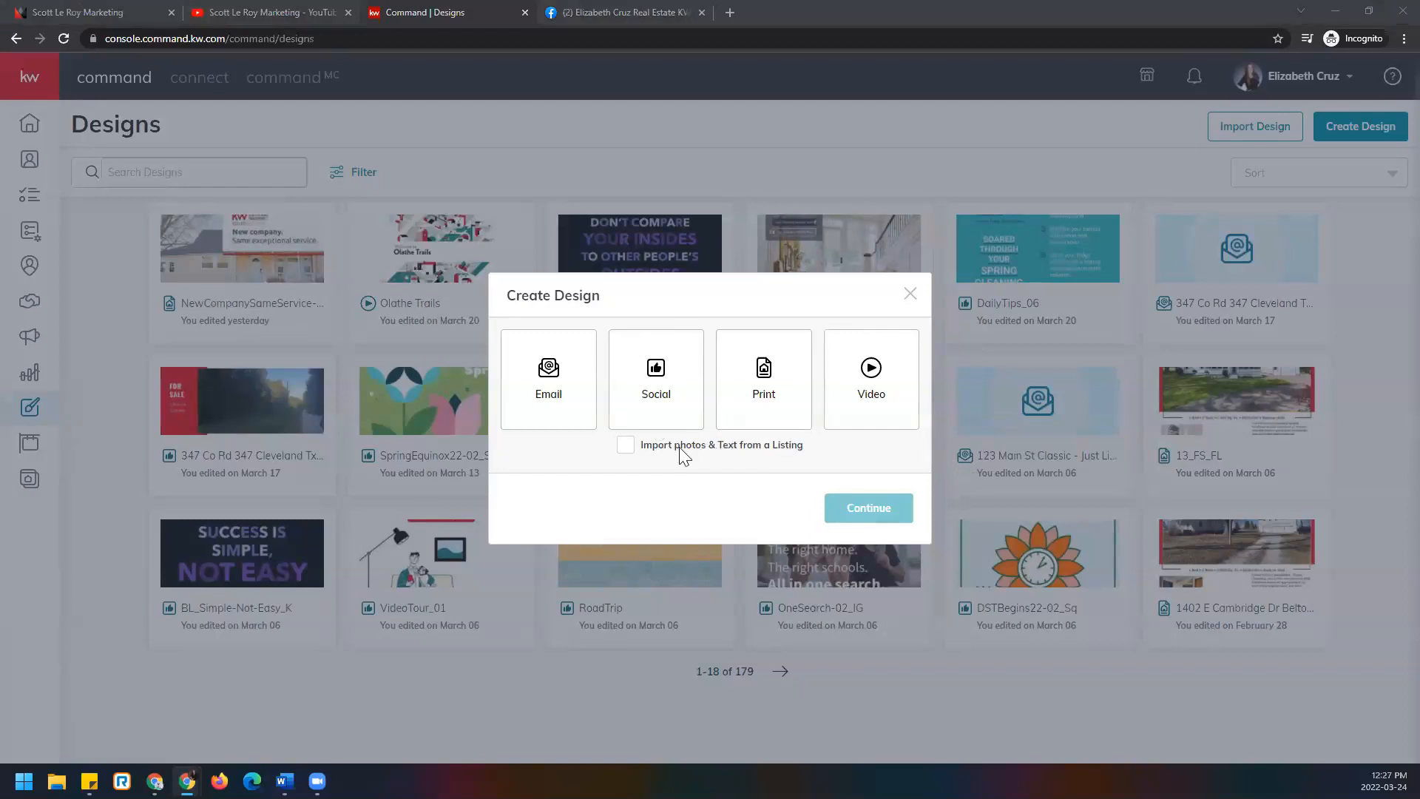
{"action": "left_click", "coordinate": [647, 414]}
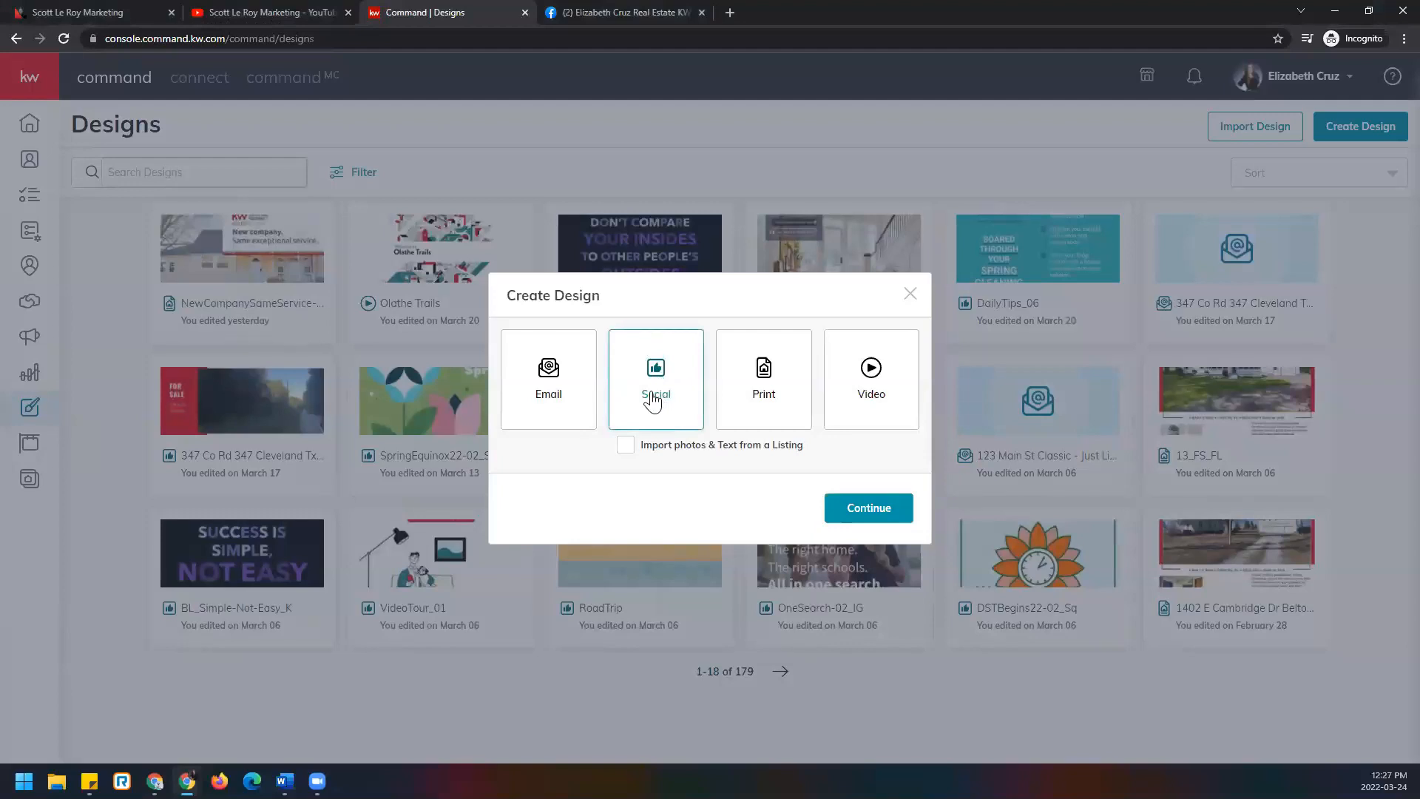
{"action": "left_click", "coordinate": [901, 518]}
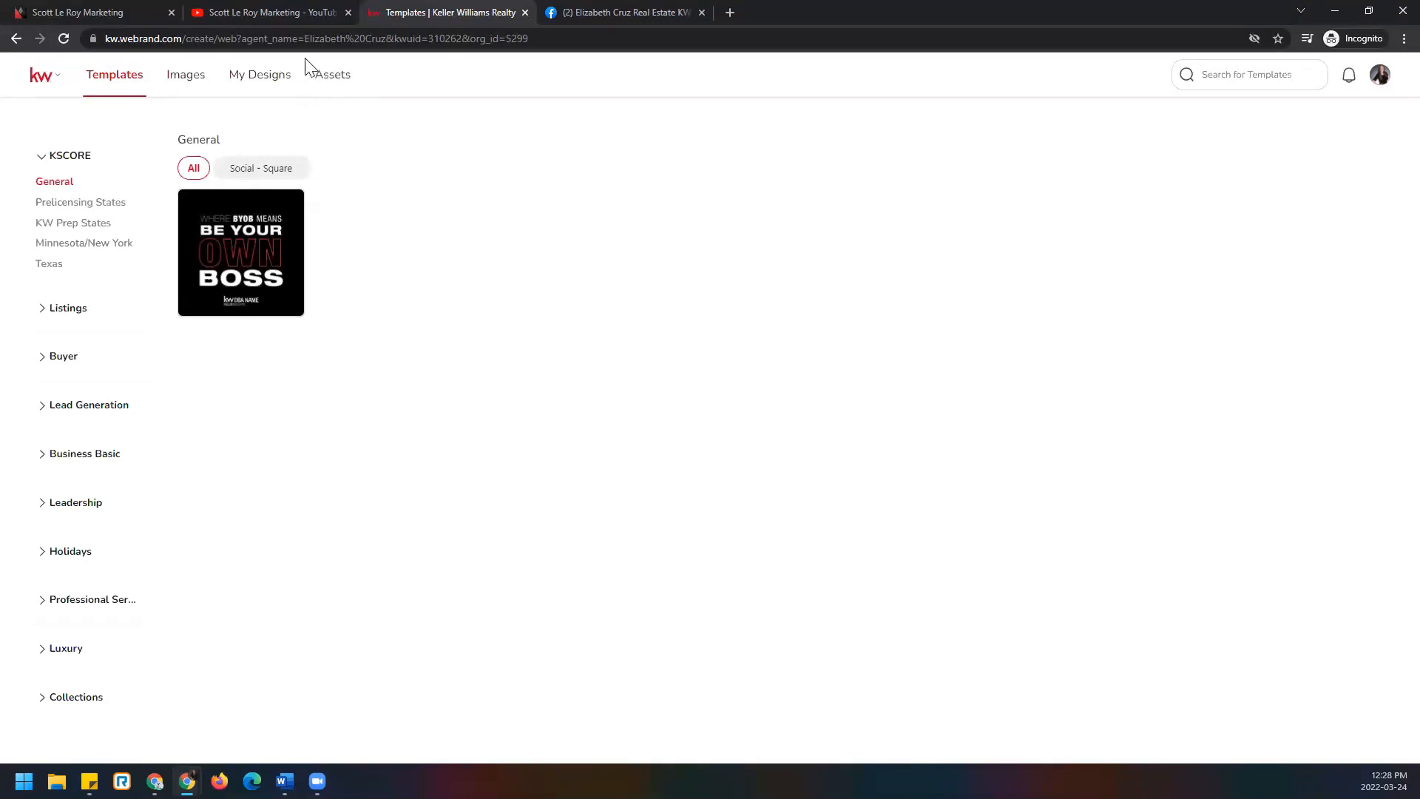
Browse the Assets sections—Images, Text, Logos, Elements, Videos, Files—ending on the ten brand Logos.
{"action": "left_click", "coordinate": [334, 83]}
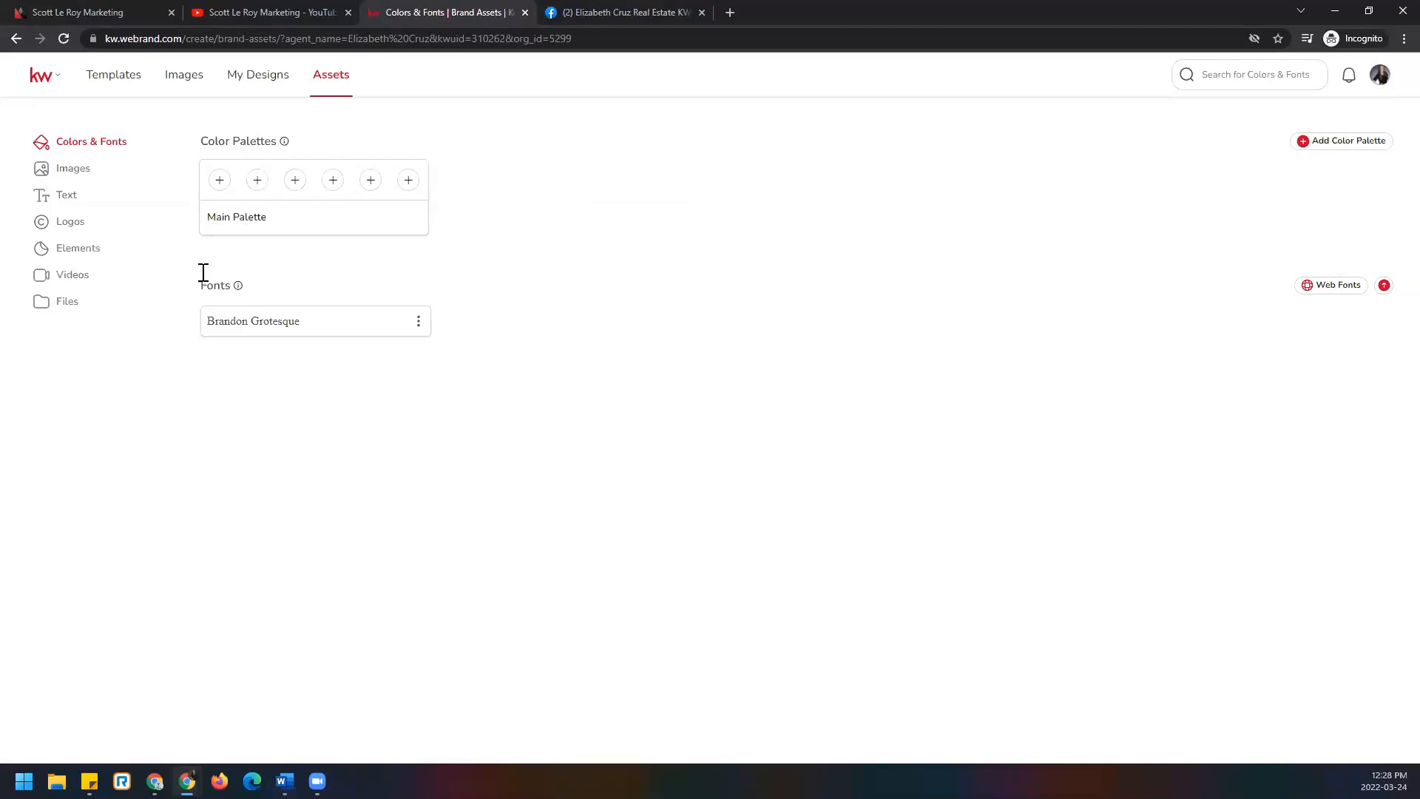
{"action": "left_click", "coordinate": [86, 178]}
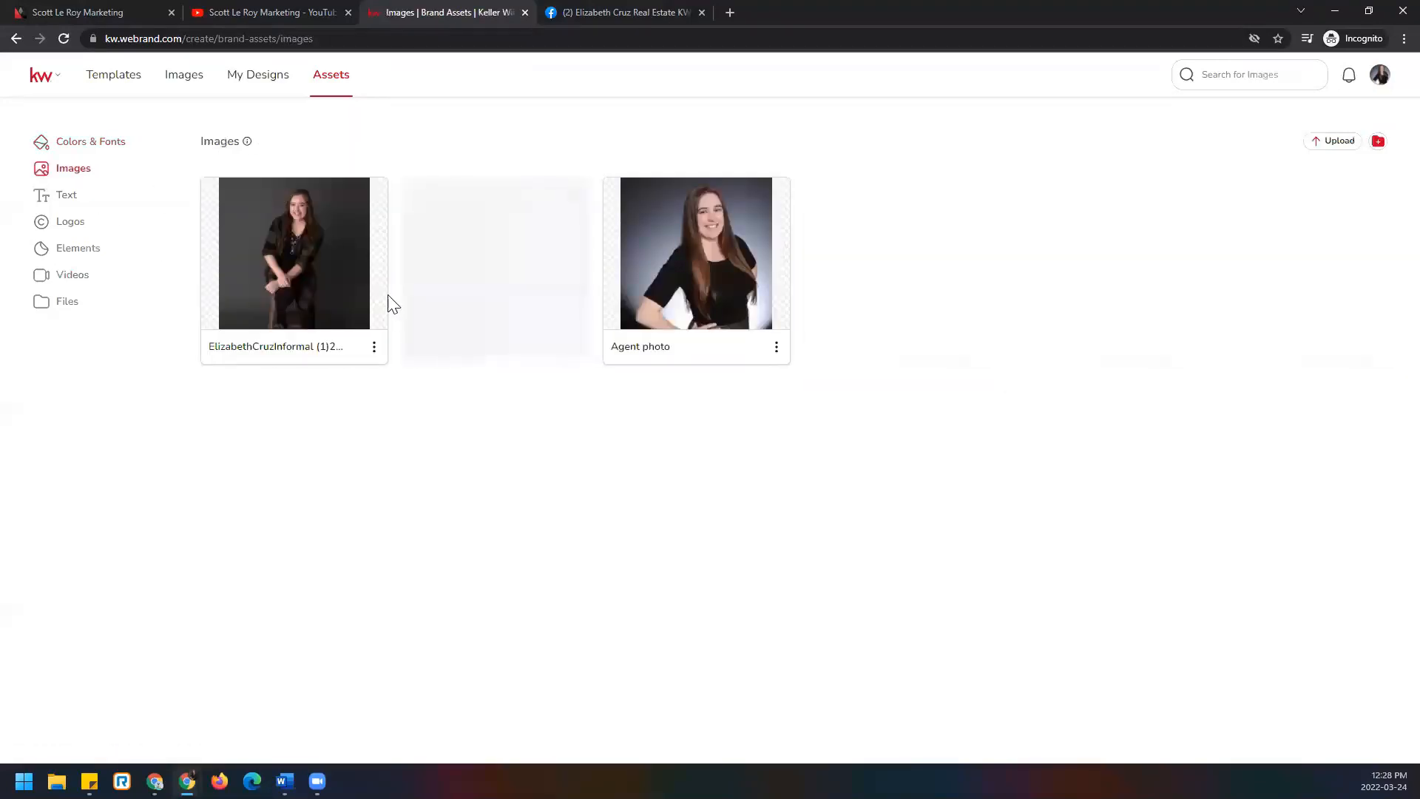
{"action": "left_click", "coordinate": [95, 208]}
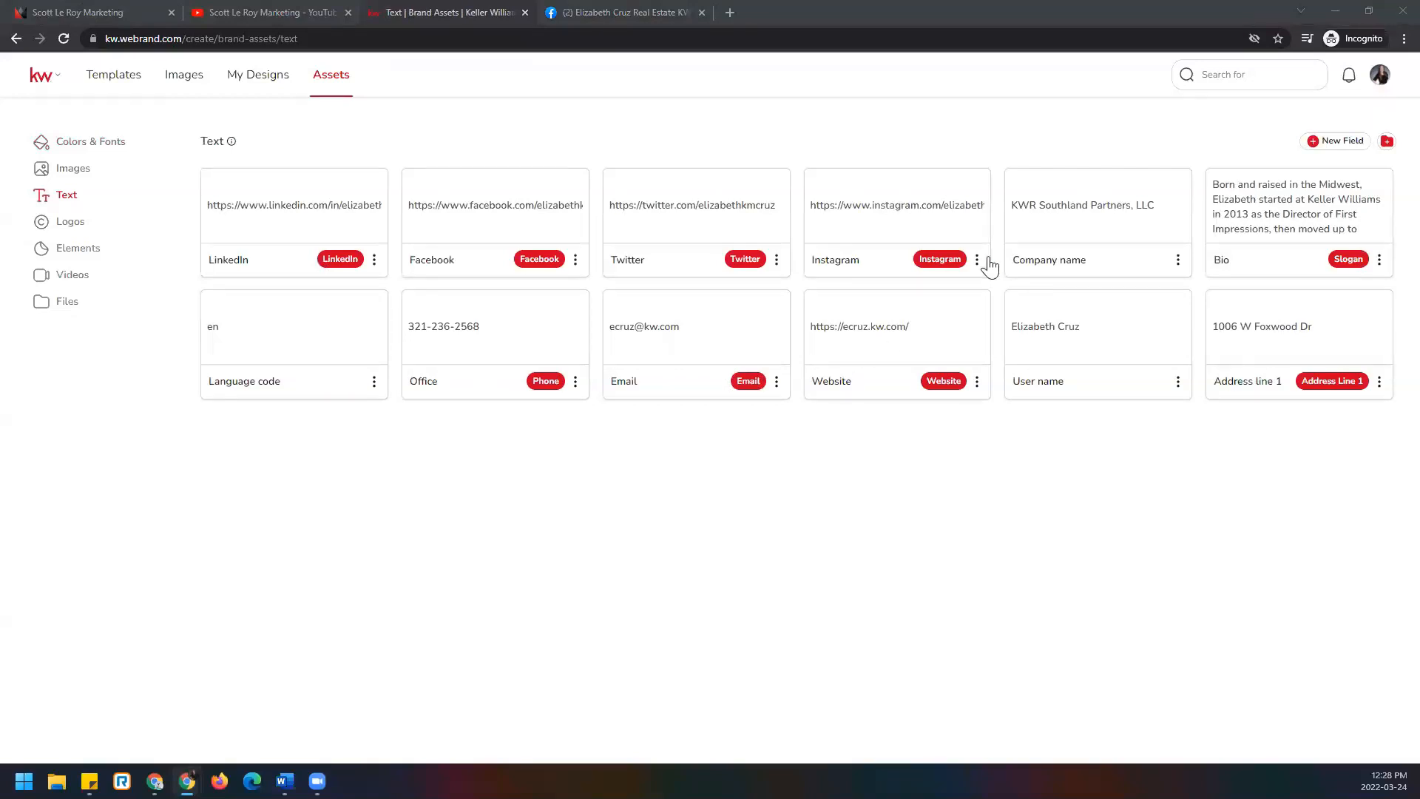
{"action": "left_click", "coordinate": [132, 224]}
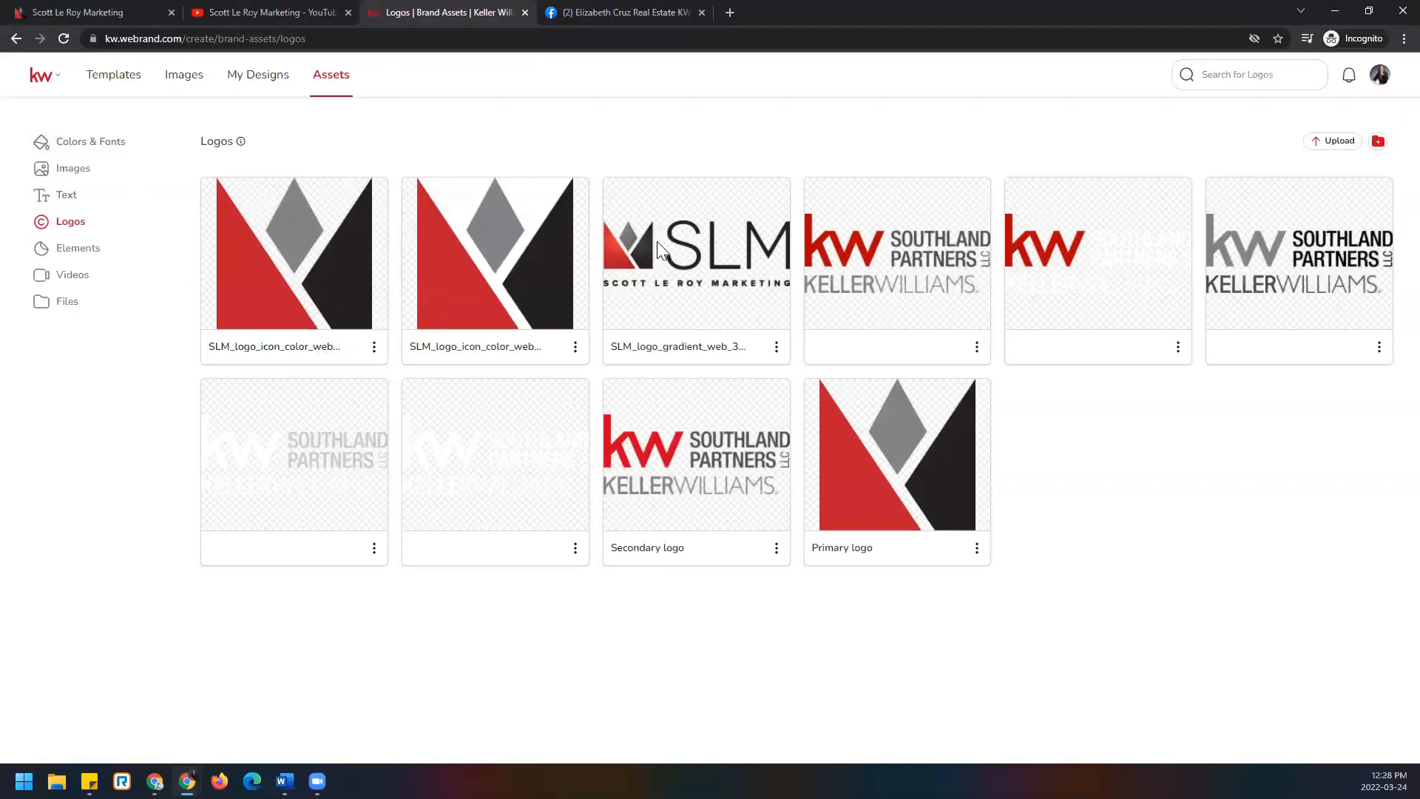
{"action": "left_click", "coordinate": [126, 260]}
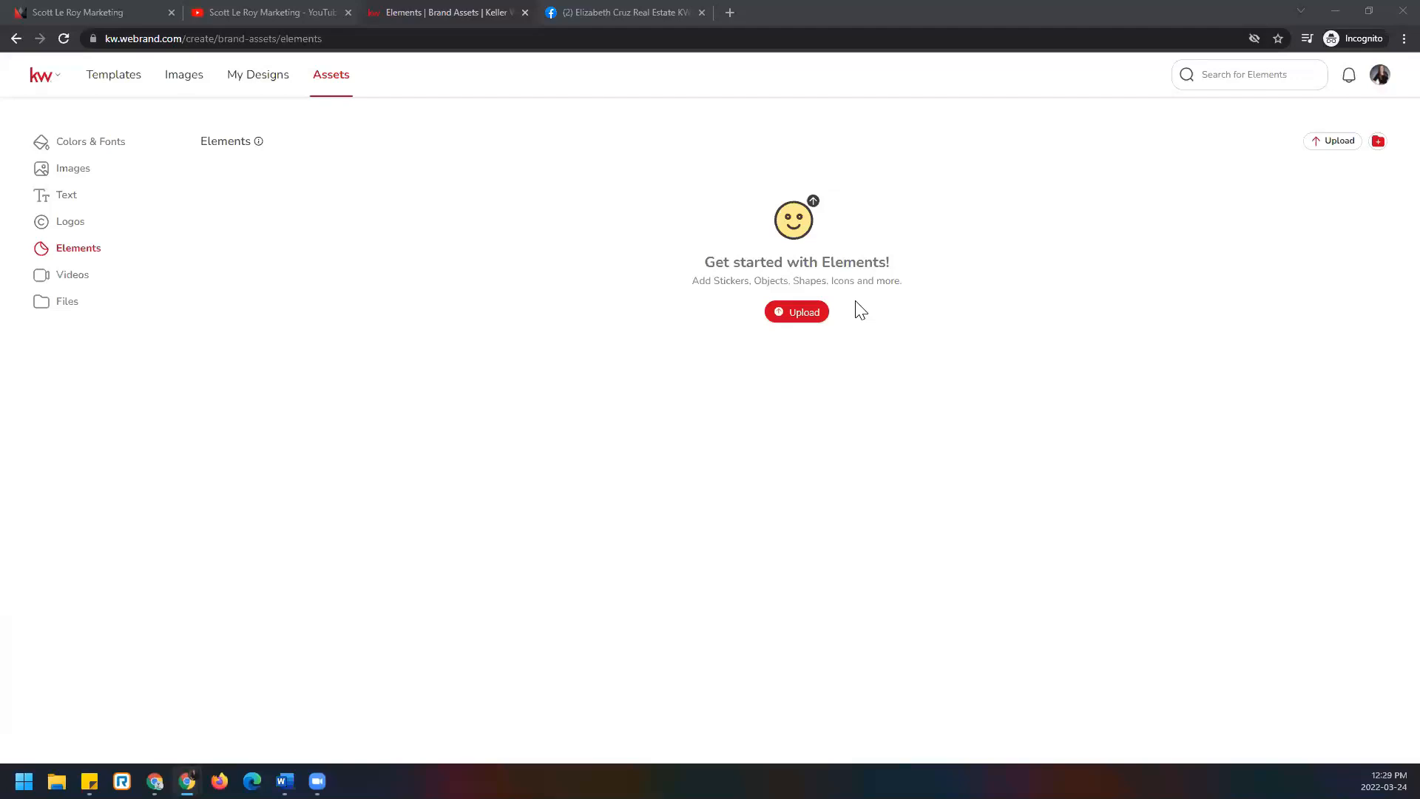
{"action": "left_click", "coordinate": [103, 279]}
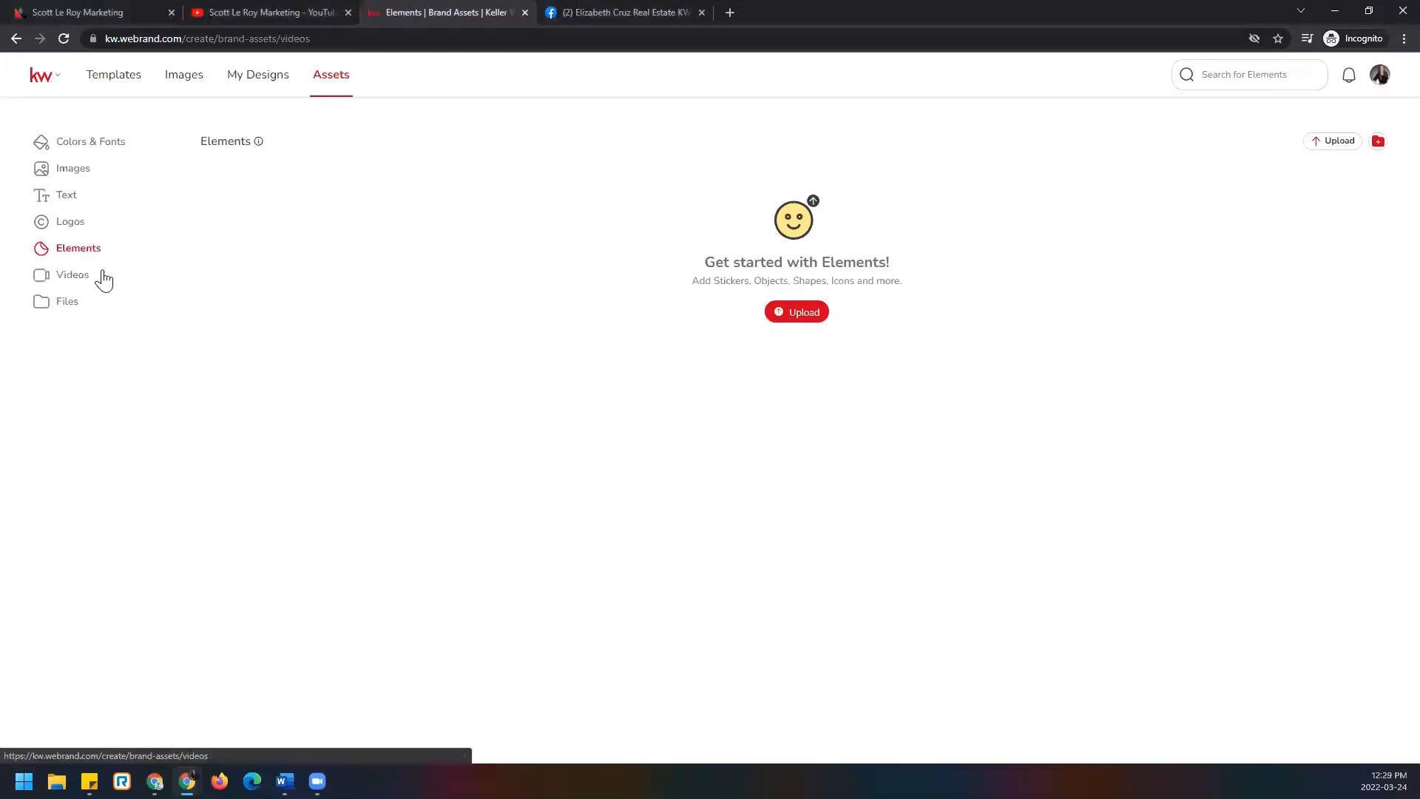
{"action": "left_click", "coordinate": [107, 306]}
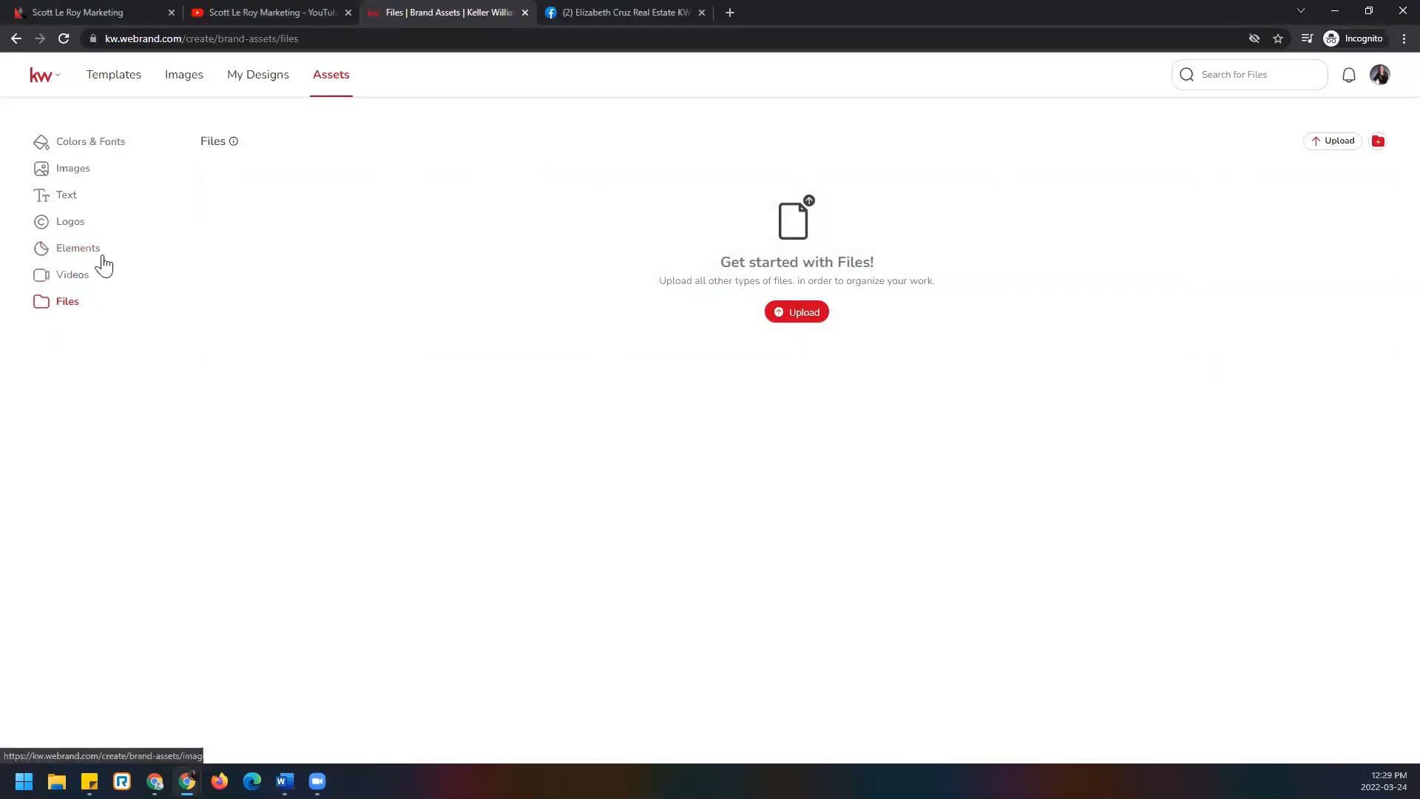
{"action": "left_click", "coordinate": [94, 172]}
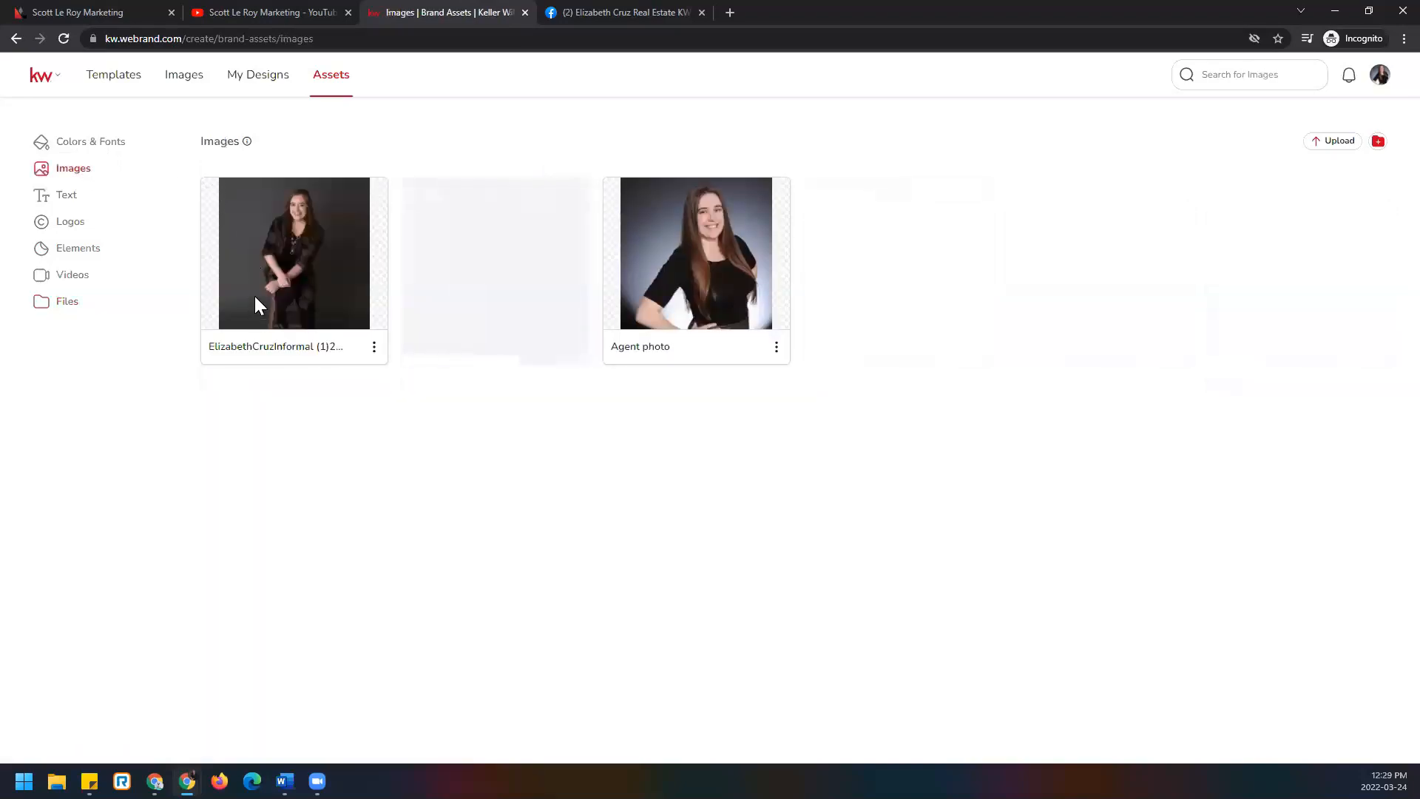
{"action": "left_click", "coordinate": [110, 232]}
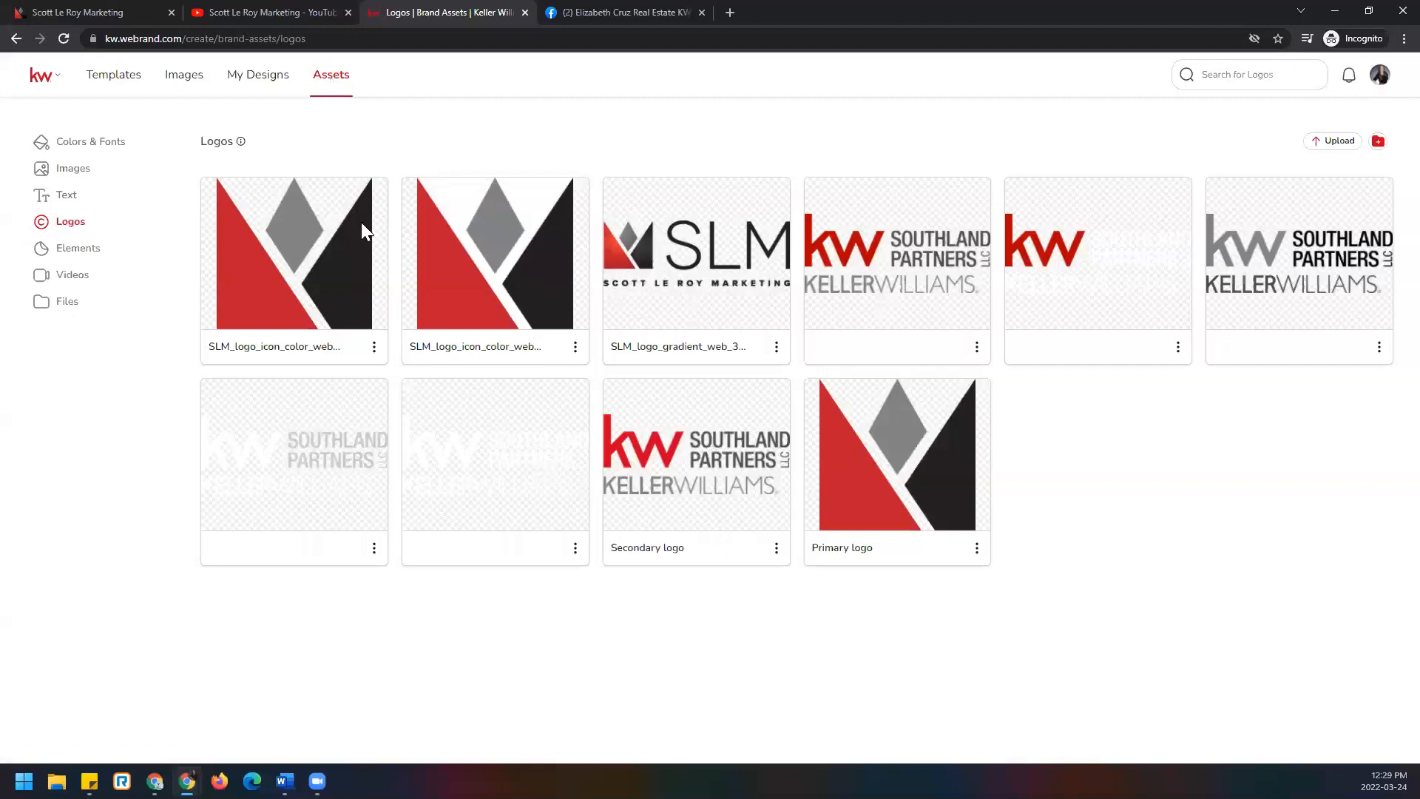
Go back to Templates and expand the Listings category.
{"action": "left_click", "coordinate": [114, 75]}
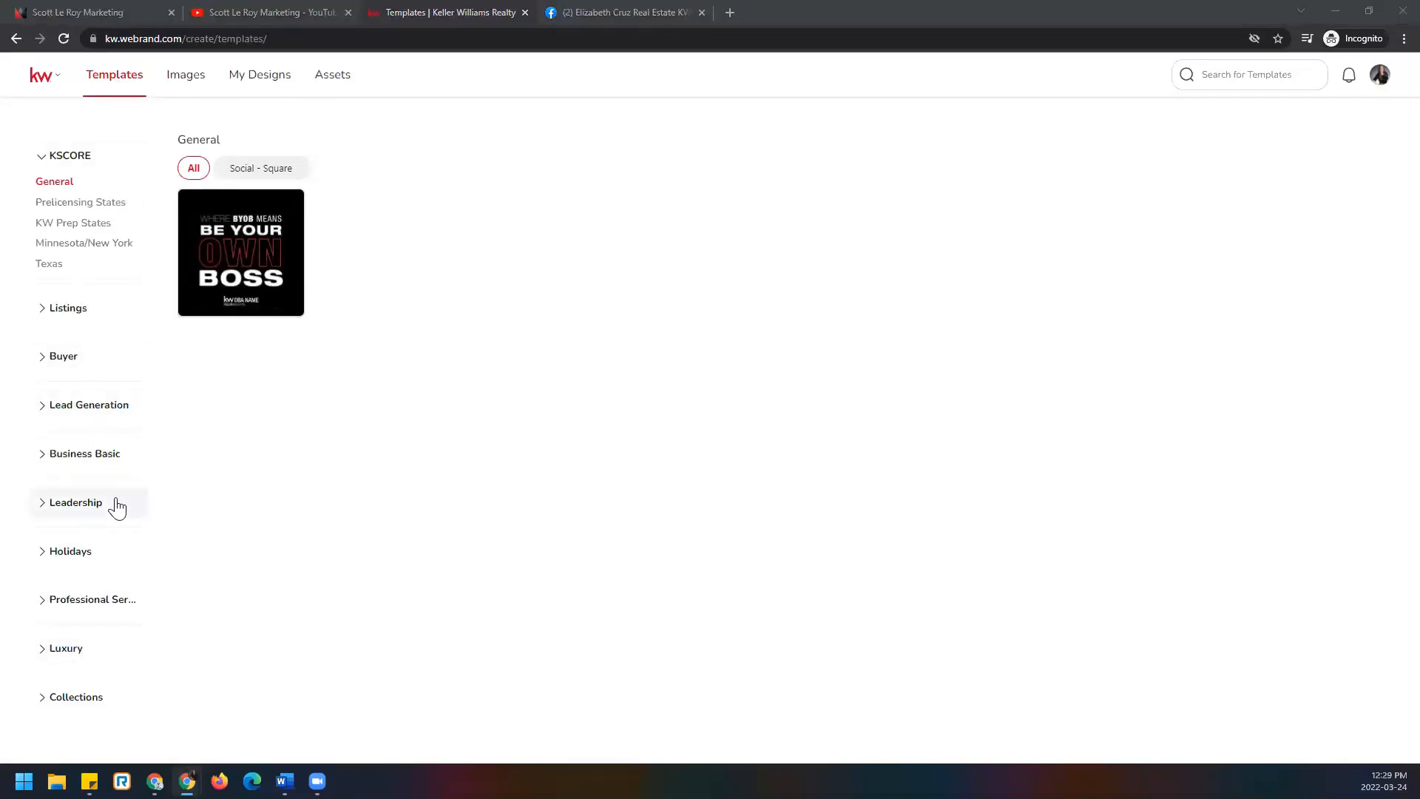
{"action": "left_click", "coordinate": [91, 316]}
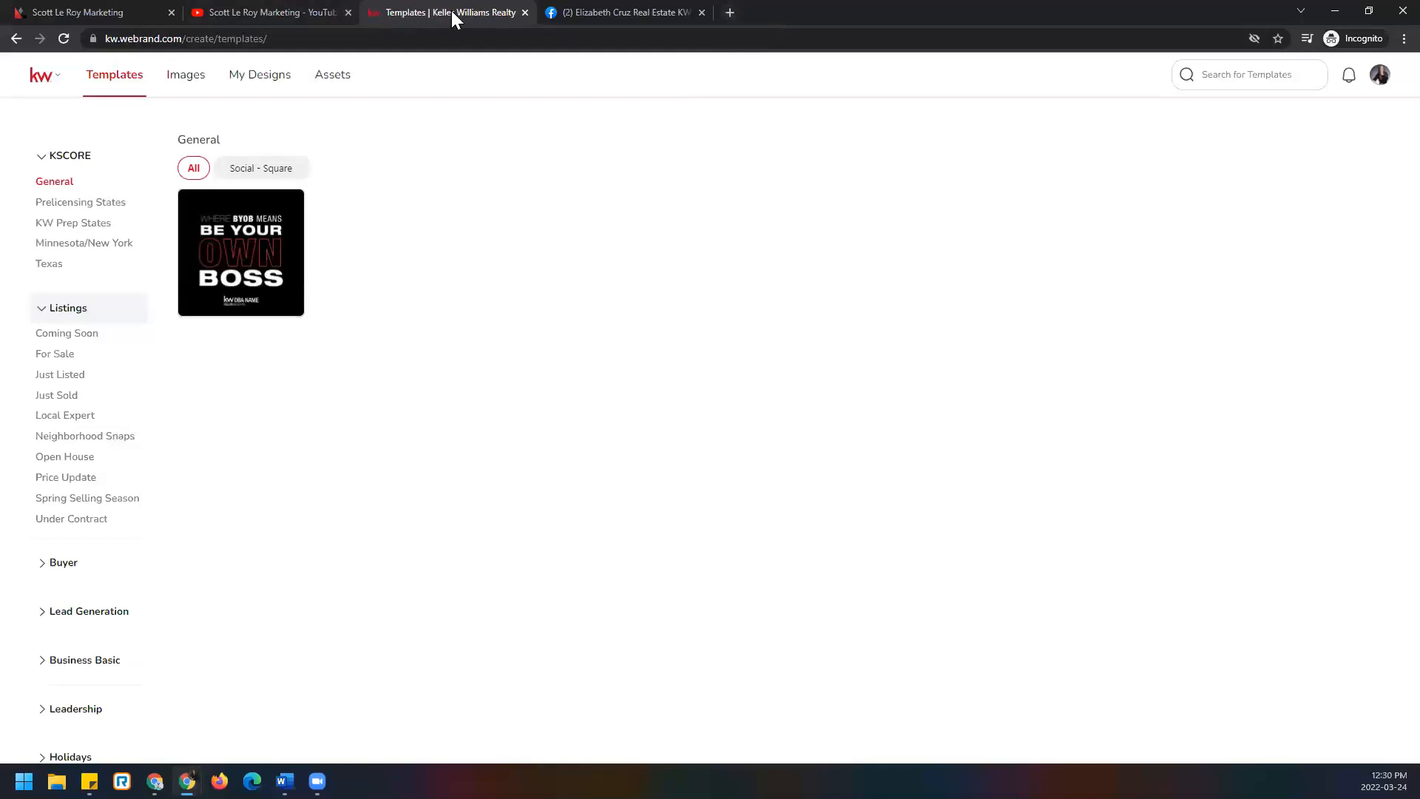
Load the mykw intranet in a new tab and go to its Marketing resources page.
{"action": "left_click", "coordinate": [731, 15]}
{"action": "type", "text": "mykw"}
{"action": "key", "text": "Return"}
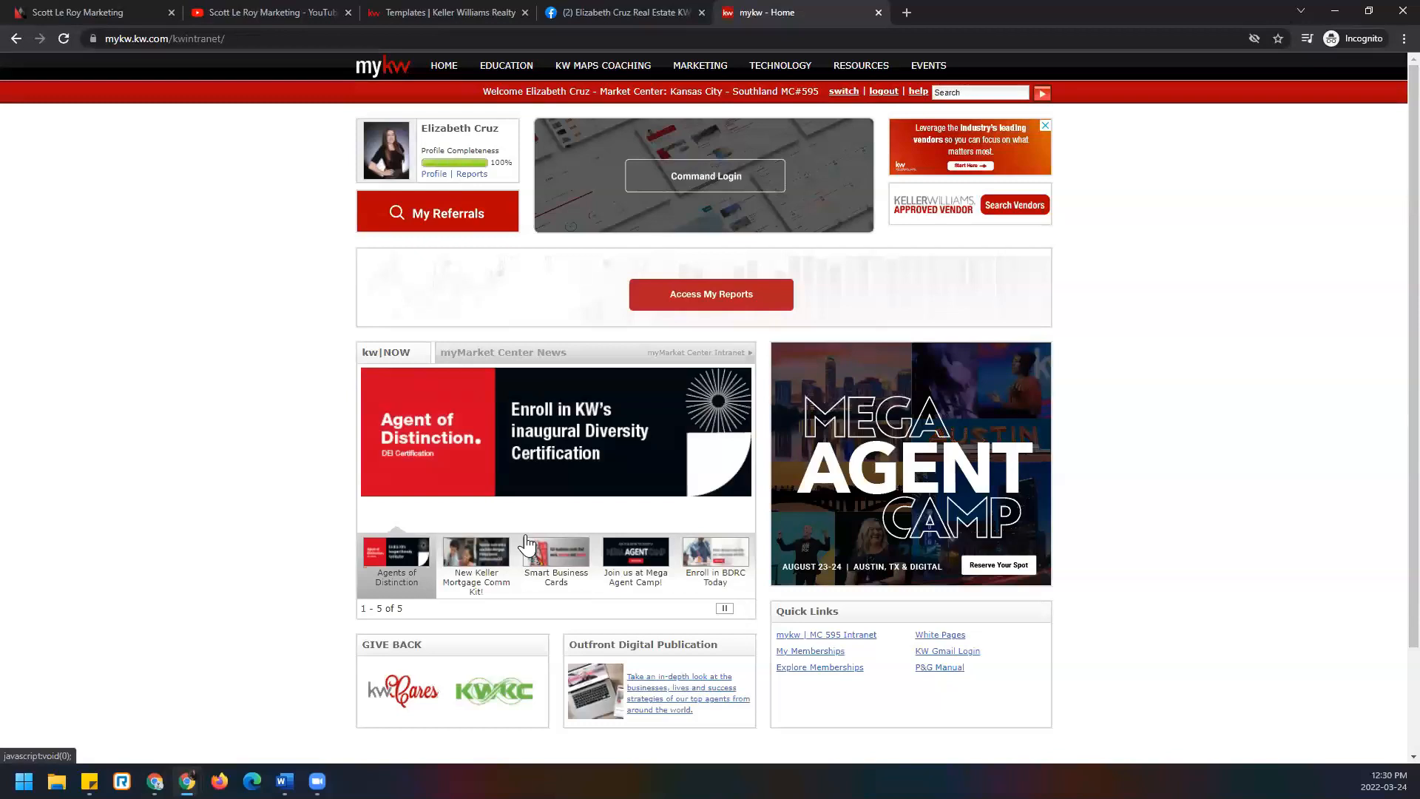
{"action": "left_click", "coordinate": [718, 75]}
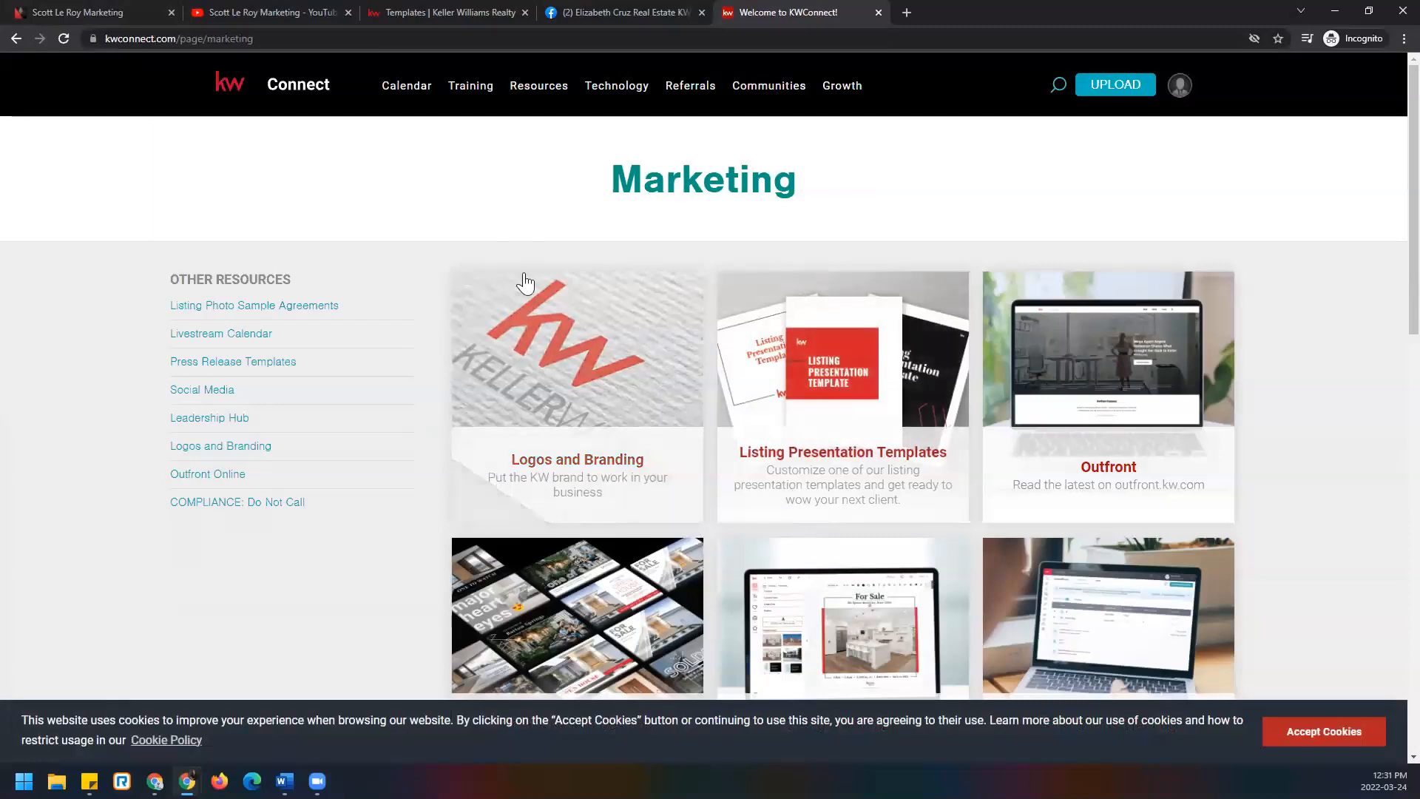
Check the Market Center Logos under Logos and Branding, then return to the KW Designs templates.
{"action": "left_click", "coordinate": [587, 409]}
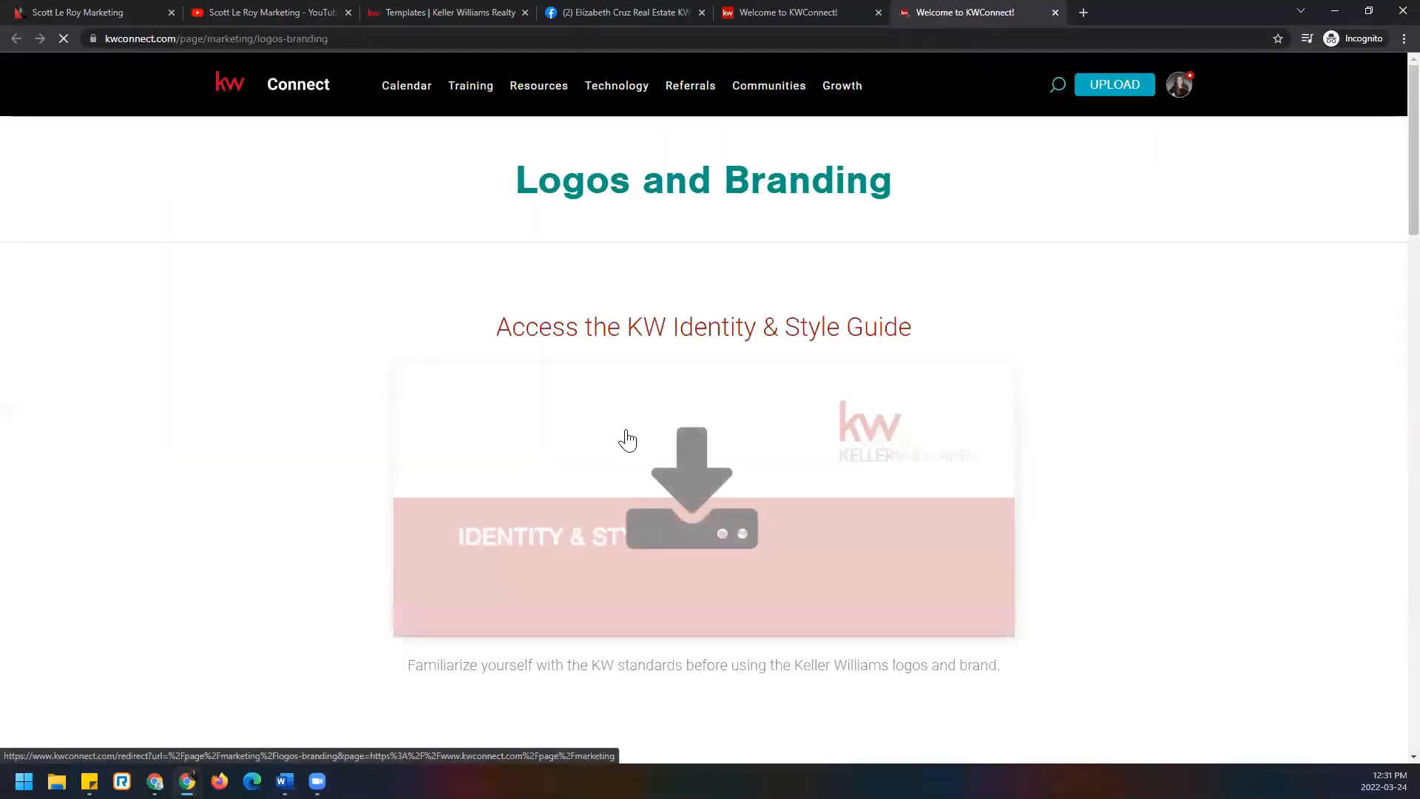
{"action": "scroll", "coordinate": [938, 490], "scroll_direction": "down", "scroll_amount": 9}
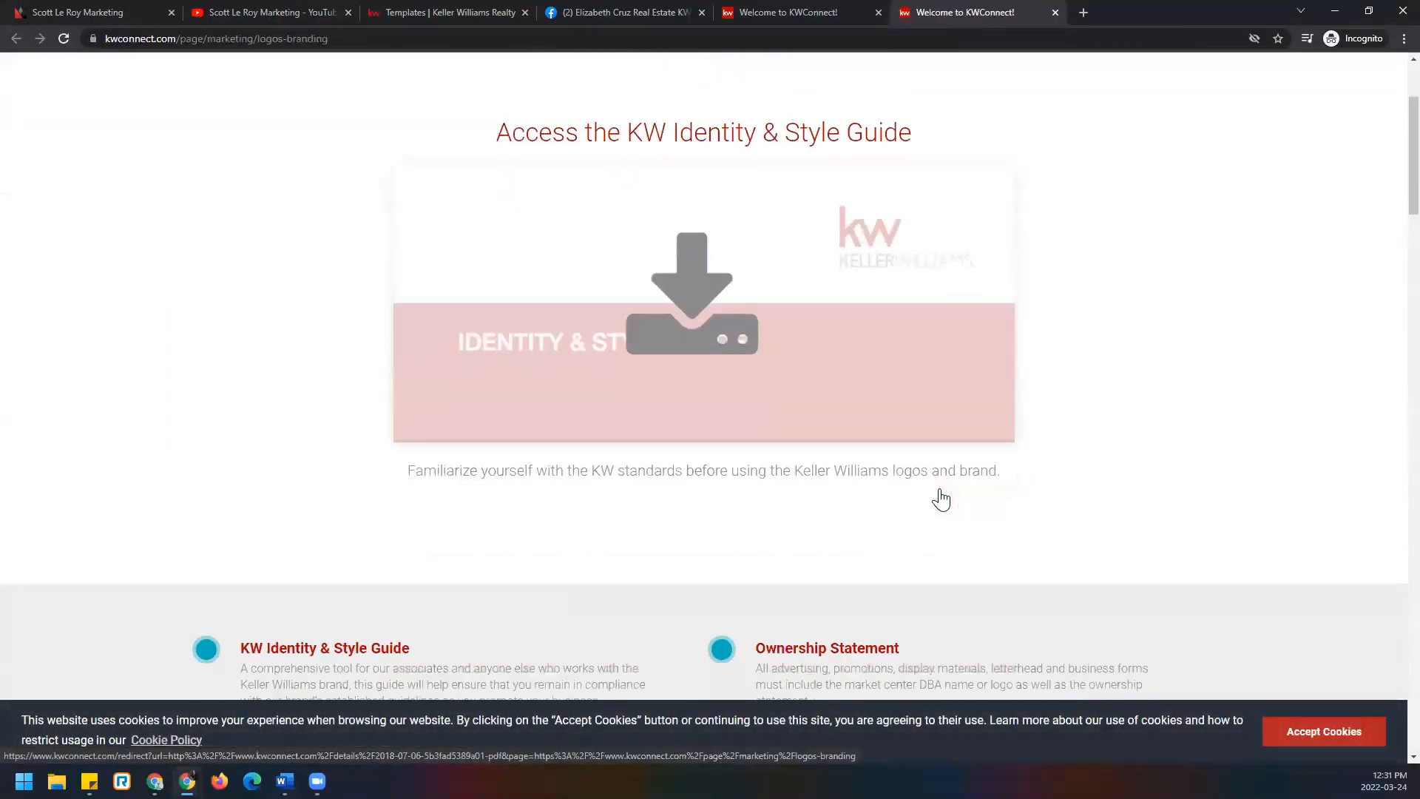
{"action": "scroll", "coordinate": [937, 488], "scroll_direction": "down", "scroll_amount": 5}
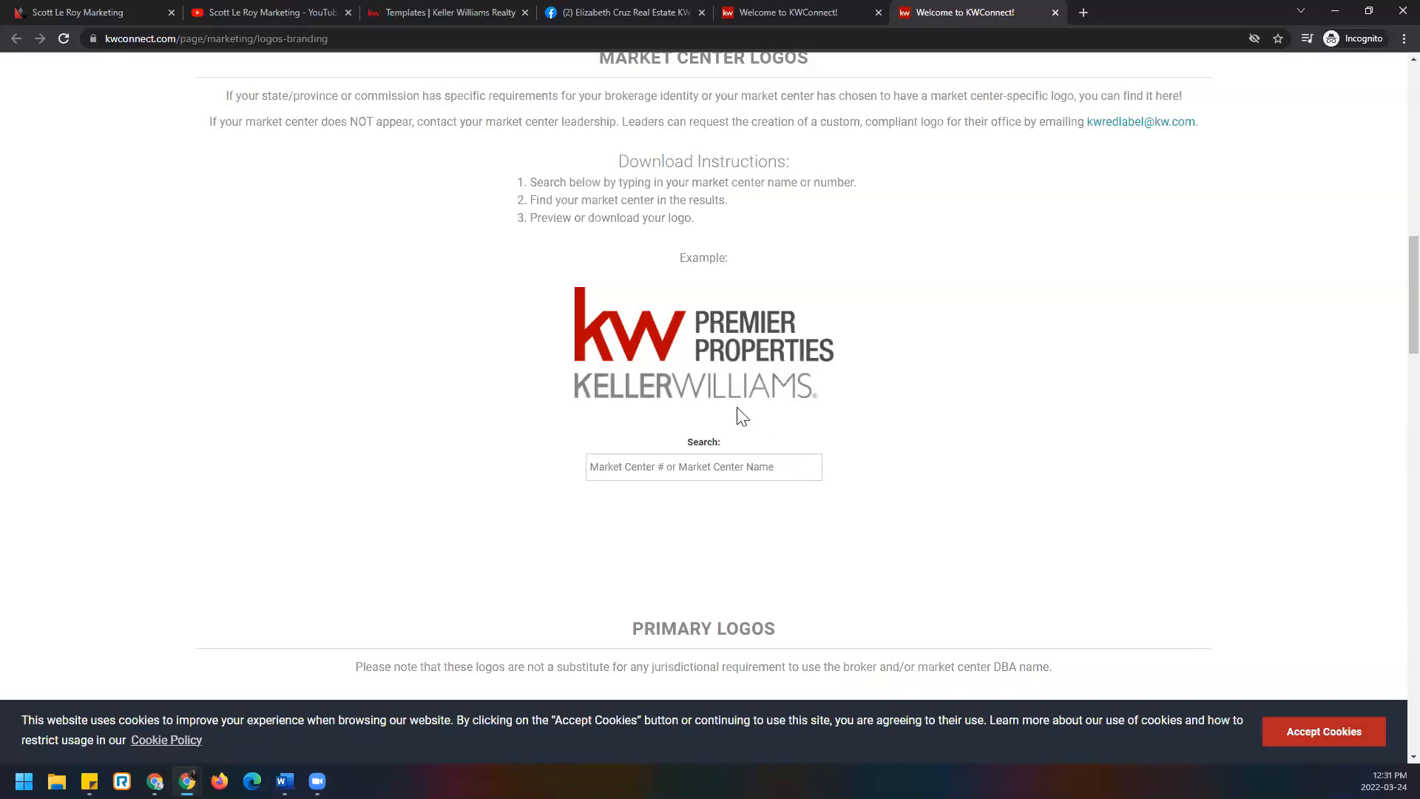
{"action": "left_click", "coordinate": [467, 13]}
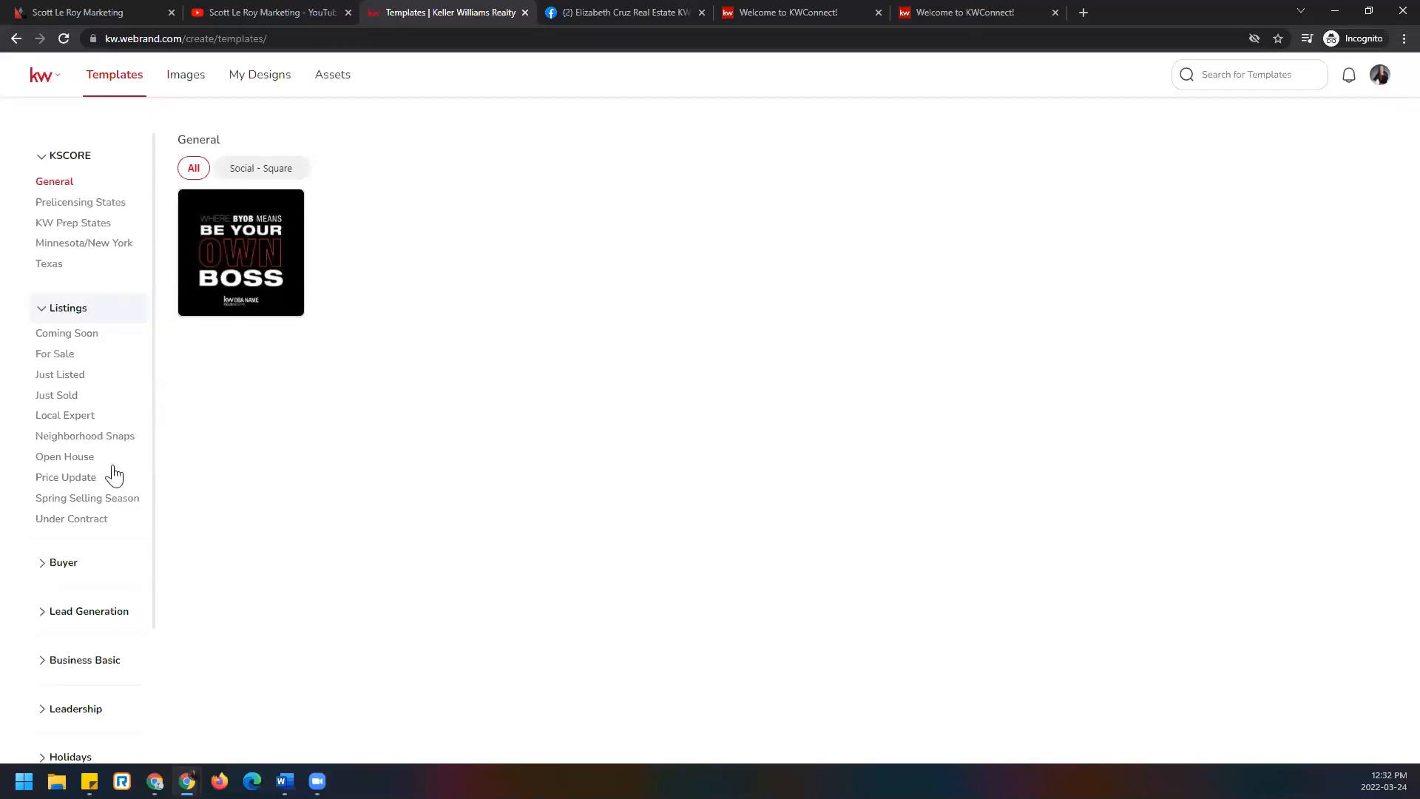
Expand the Buyer, Lead Generation and Business Basic categories in the template sidebar.
{"action": "left_click", "coordinate": [65, 563]}
{"action": "scroll", "coordinate": [86, 475], "scroll_direction": "down", "scroll_amount": 1}
{"action": "scroll", "coordinate": [86, 475], "scroll_direction": "down", "scroll_amount": 2}
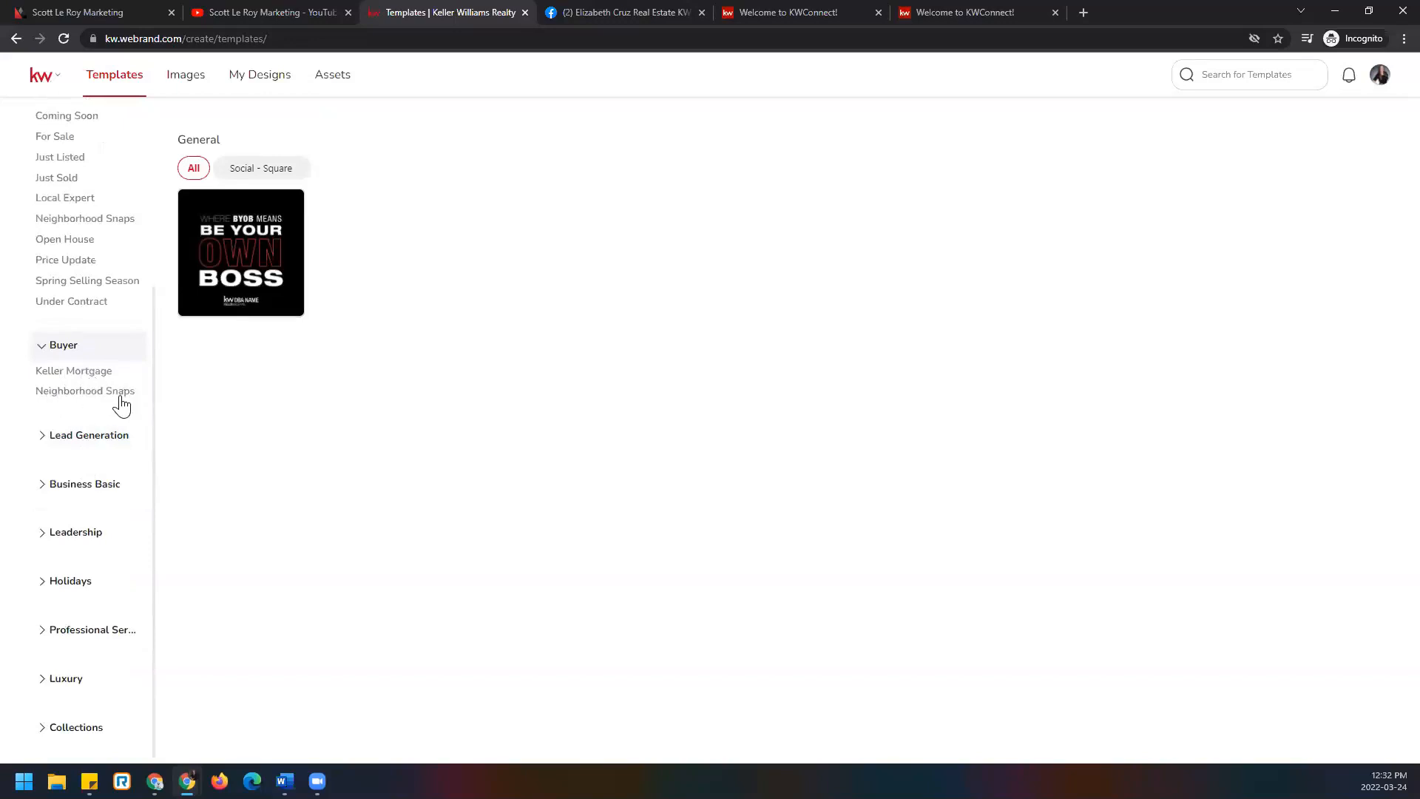
{"action": "left_click", "coordinate": [79, 436]}
{"action": "scroll", "coordinate": [85, 444], "scroll_direction": "down", "scroll_amount": 3}
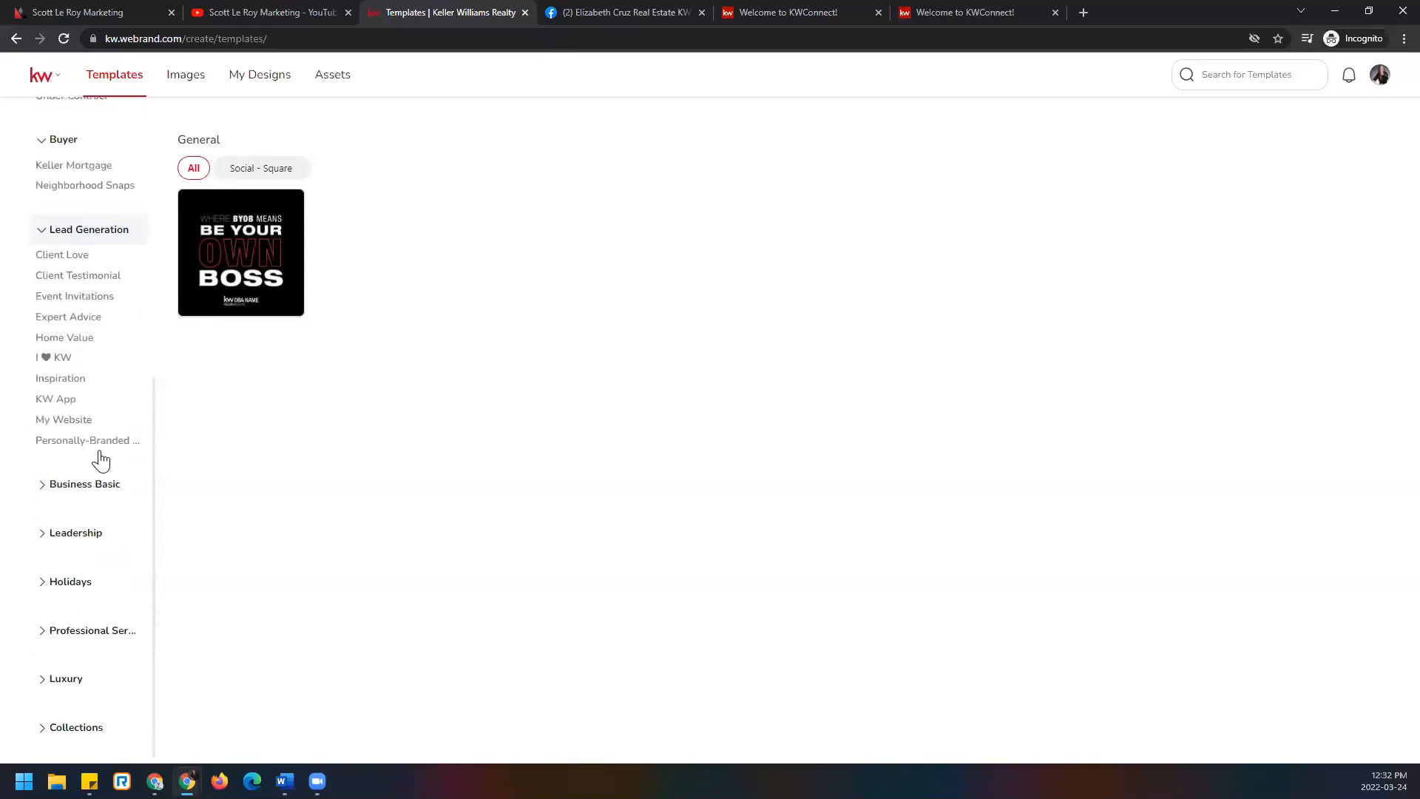
{"action": "scroll", "coordinate": [96, 414], "scroll_direction": "up", "scroll_amount": 1}
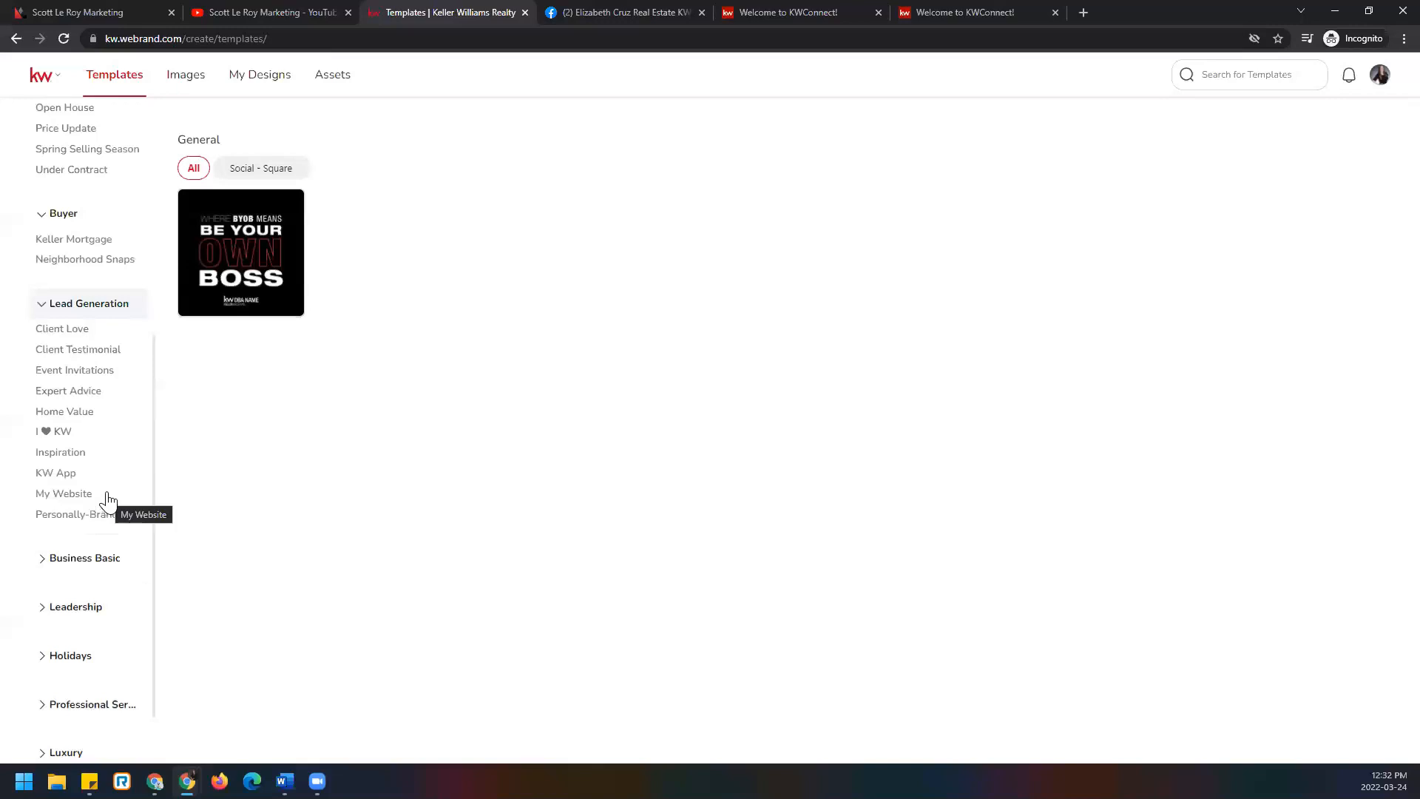
{"action": "scroll", "coordinate": [111, 481], "scroll_direction": "down", "scroll_amount": 1}
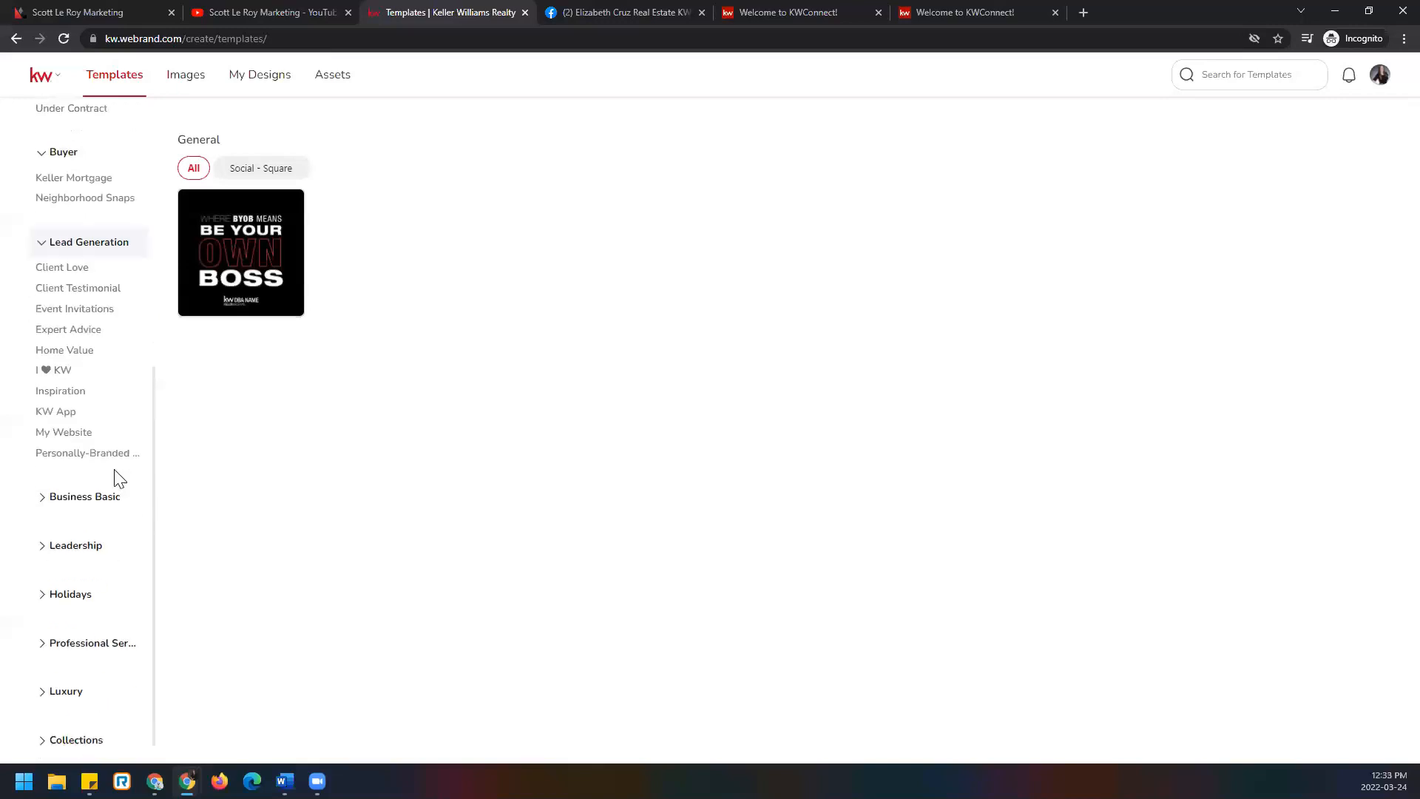
{"action": "left_click", "coordinate": [44, 488]}
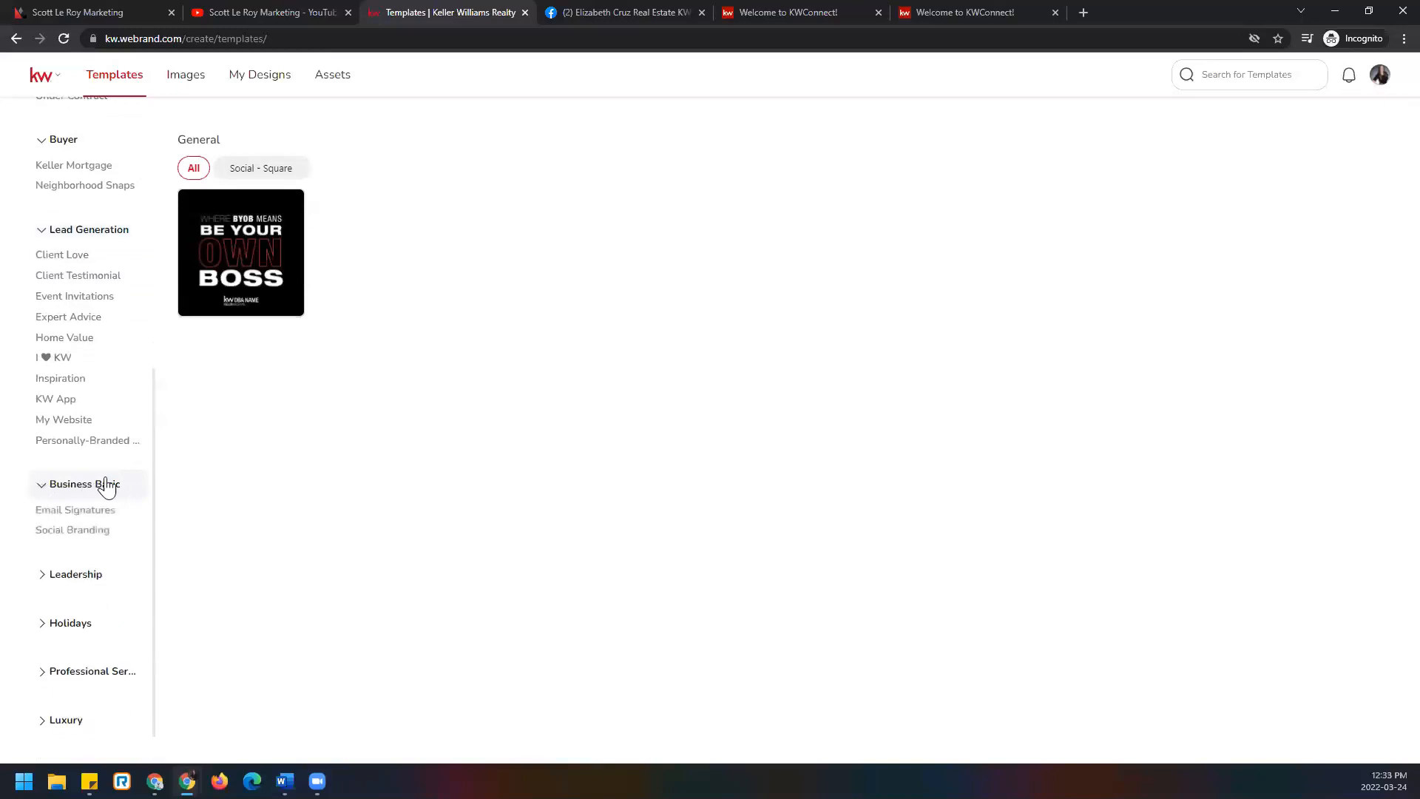
Show the Social Branding templates filtered to Facebook Covers.
{"action": "left_click", "coordinate": [88, 533]}
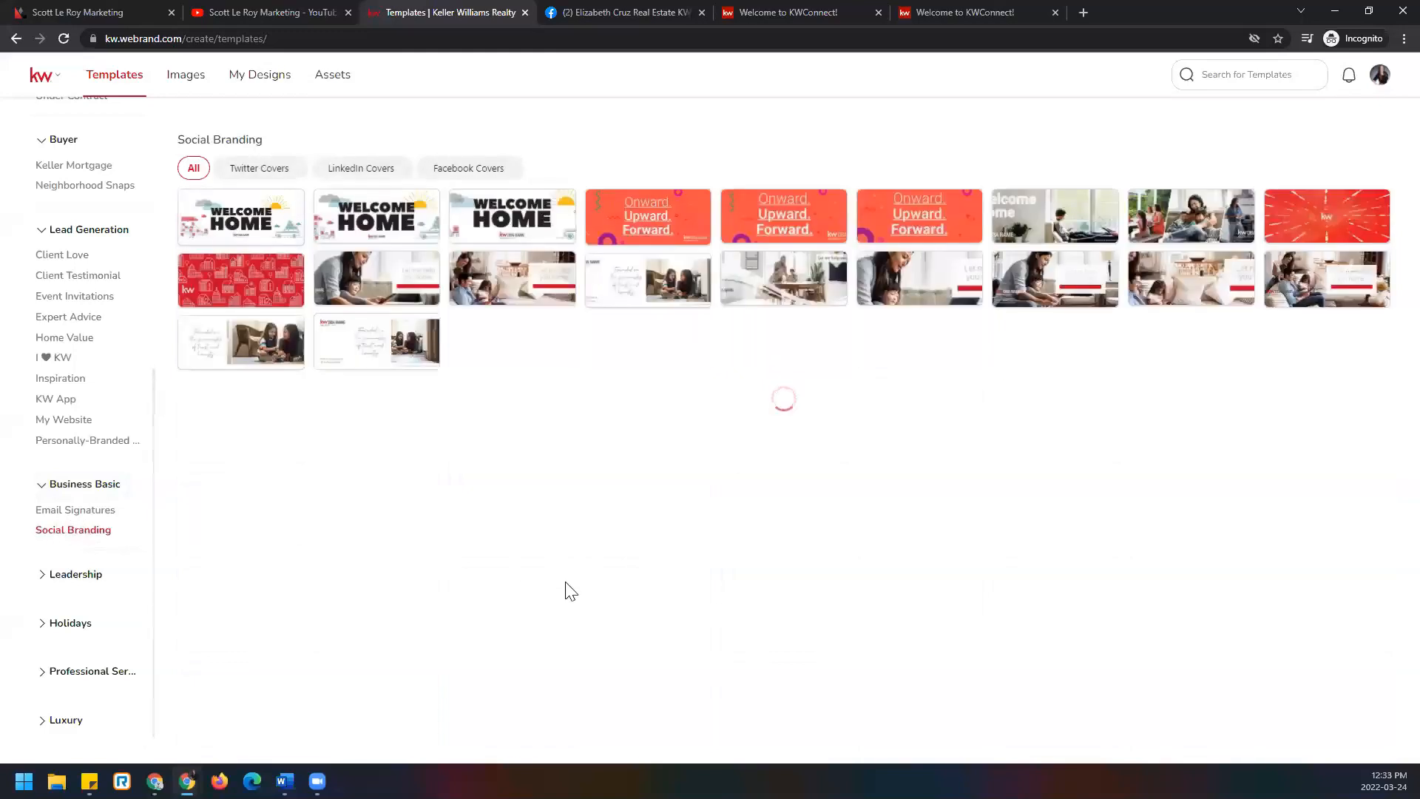
{"action": "left_click", "coordinate": [488, 172]}
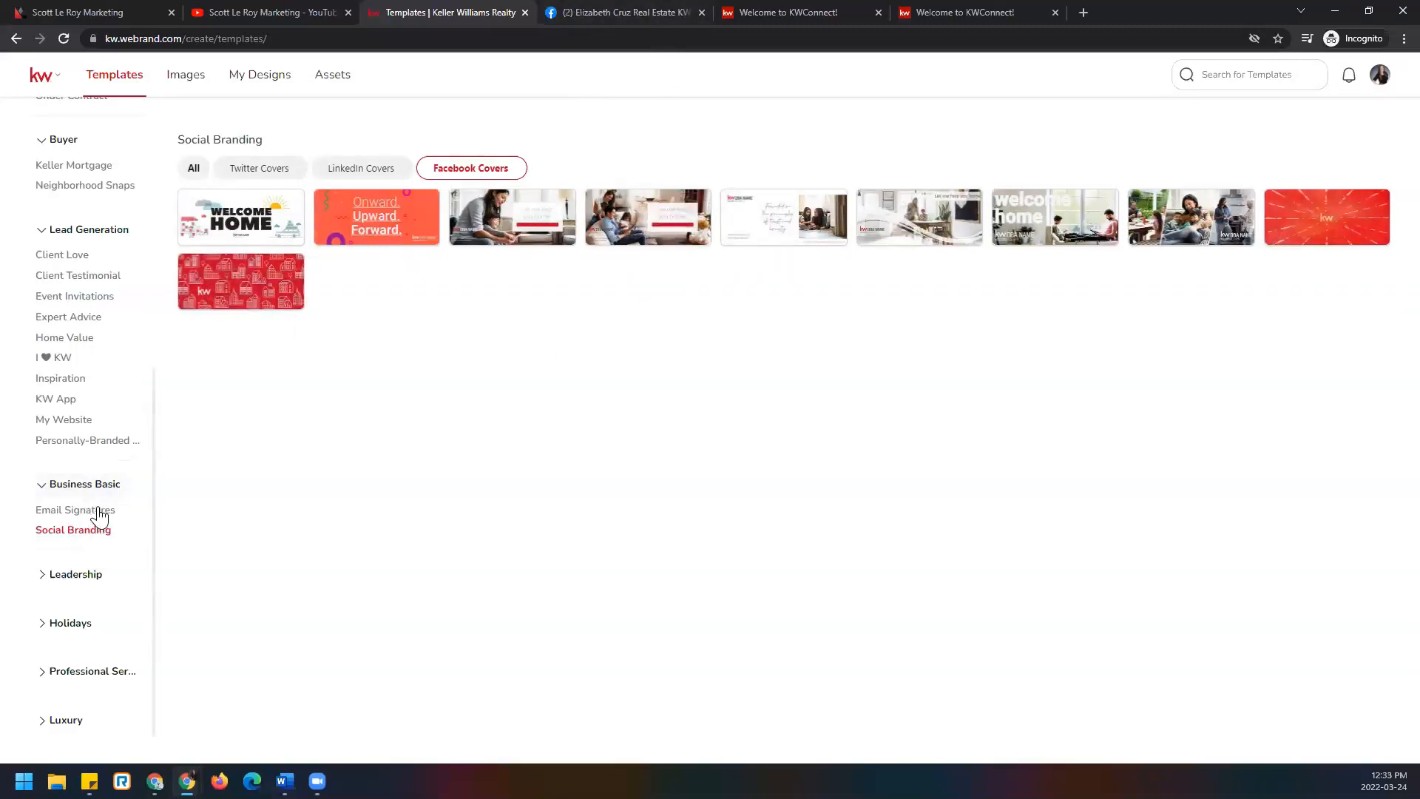
{"action": "scroll", "coordinate": [100, 515], "scroll_direction": "down", "scroll_amount": 1}
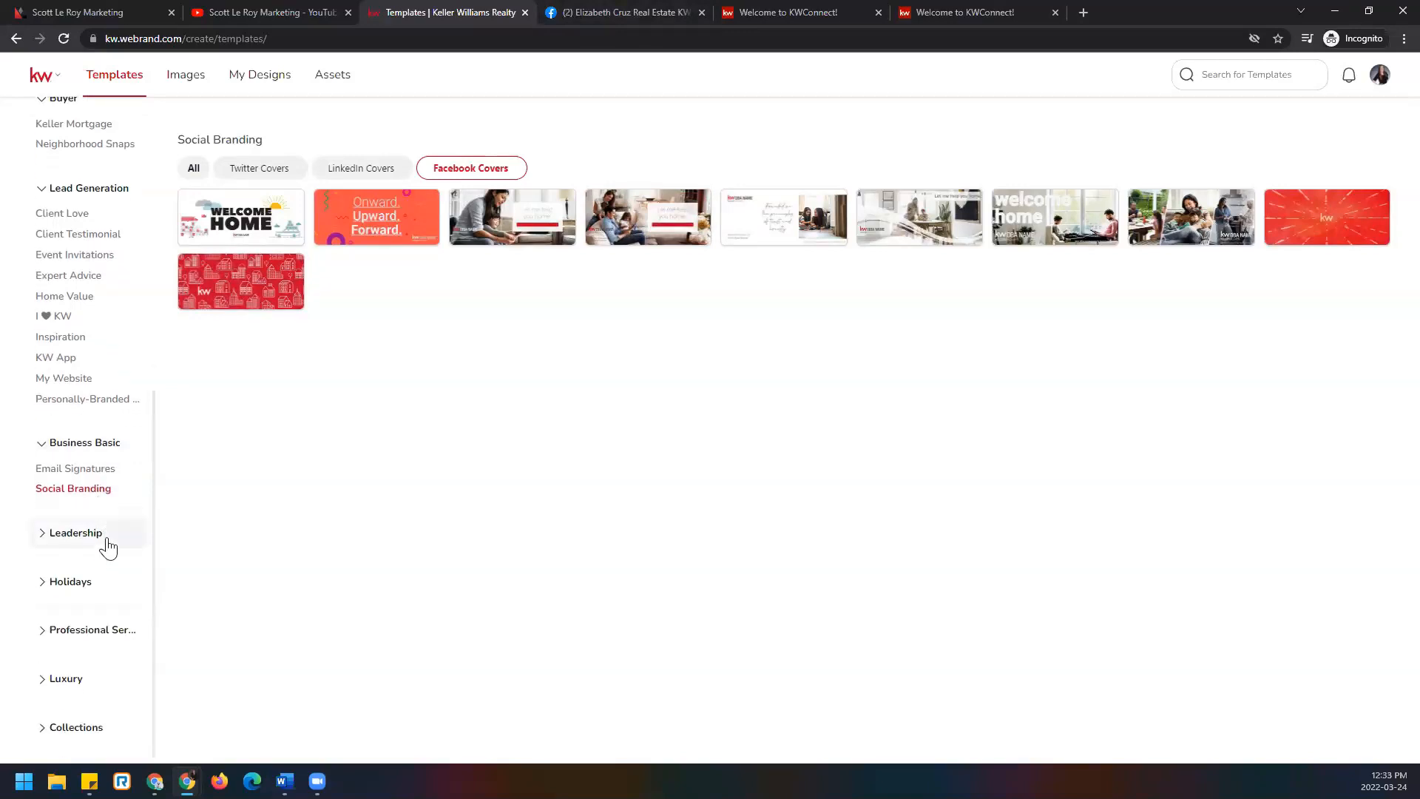
Expand the Holidays category and show its March templates.
{"action": "left_click", "coordinate": [98, 584]}
{"action": "scroll", "coordinate": [95, 593], "scroll_direction": "down", "scroll_amount": 5}
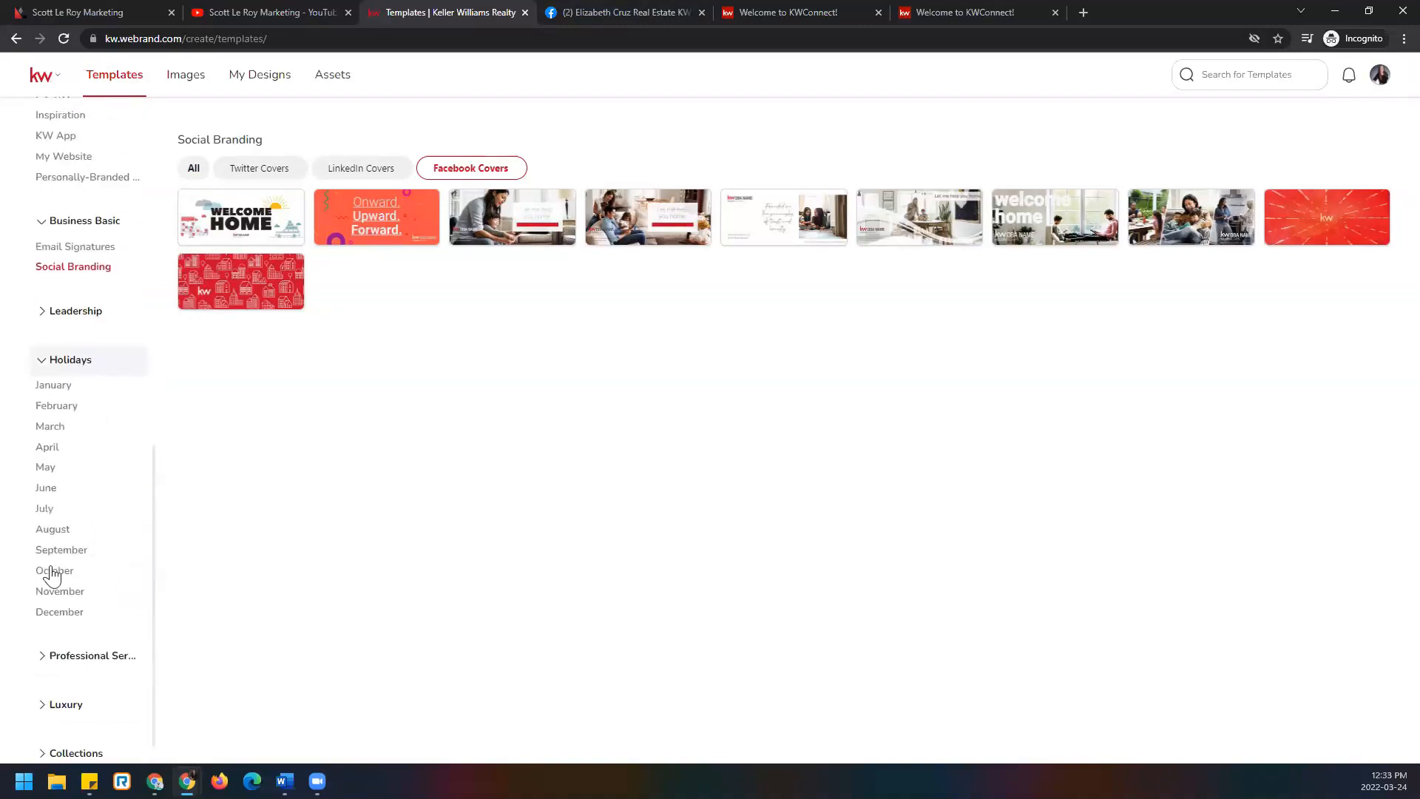
{"action": "left_click", "coordinate": [80, 429]}
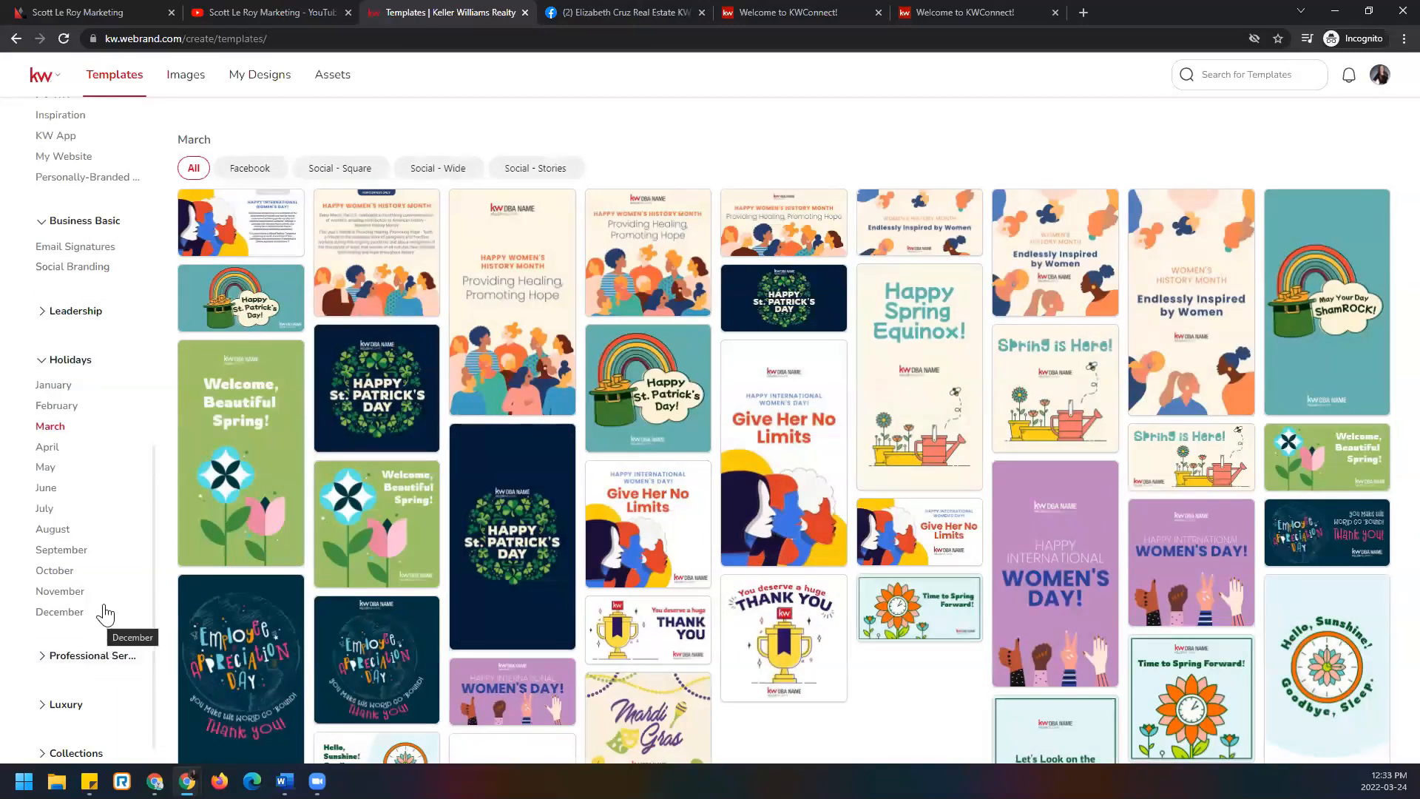
List the I ♥ KW templates filtered to the Social - Square 1080x1080 format.
{"action": "scroll", "coordinate": [97, 603], "scroll_direction": "up", "scroll_amount": 3}
{"action": "scroll", "coordinate": [97, 603], "scroll_direction": "up", "scroll_amount": 2}
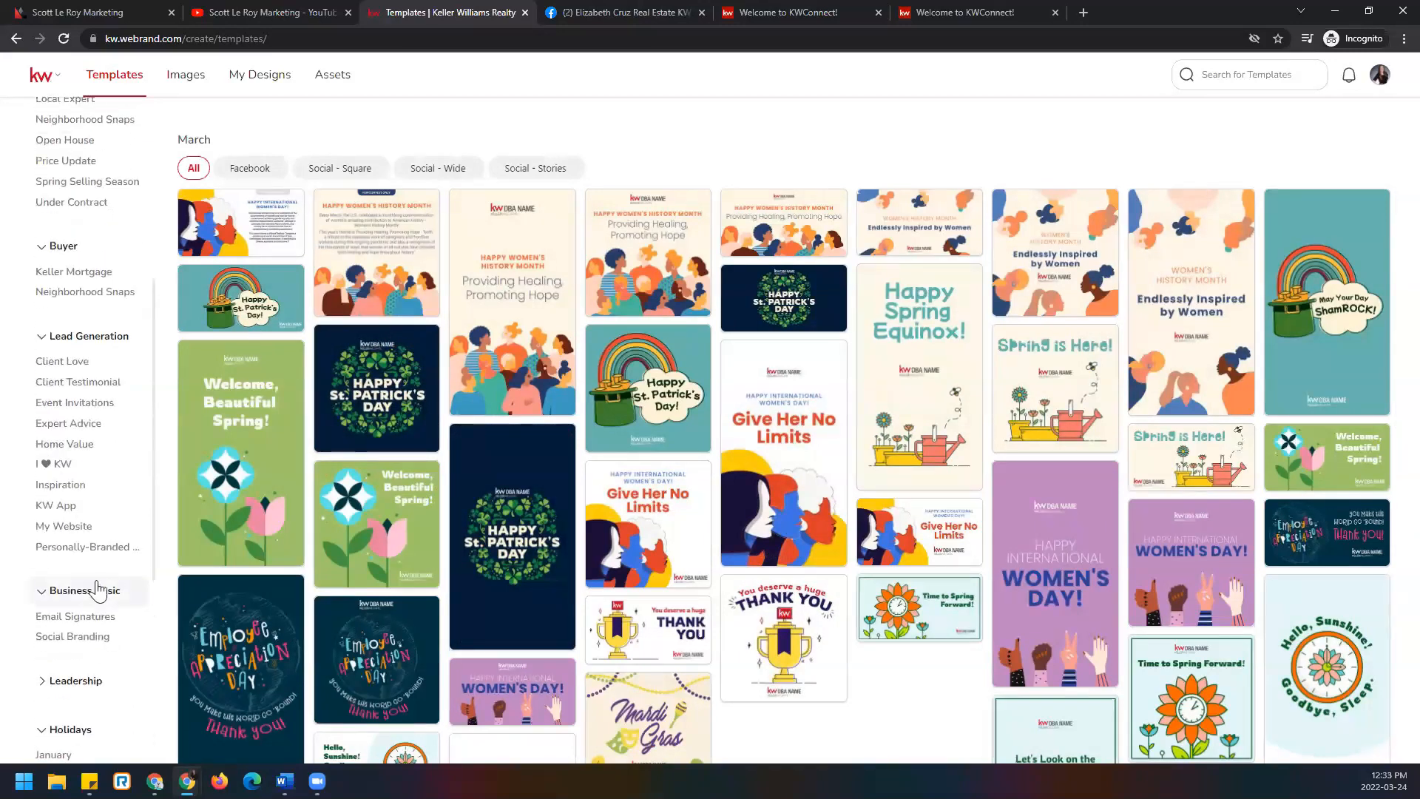
{"action": "left_click", "coordinate": [65, 466]}
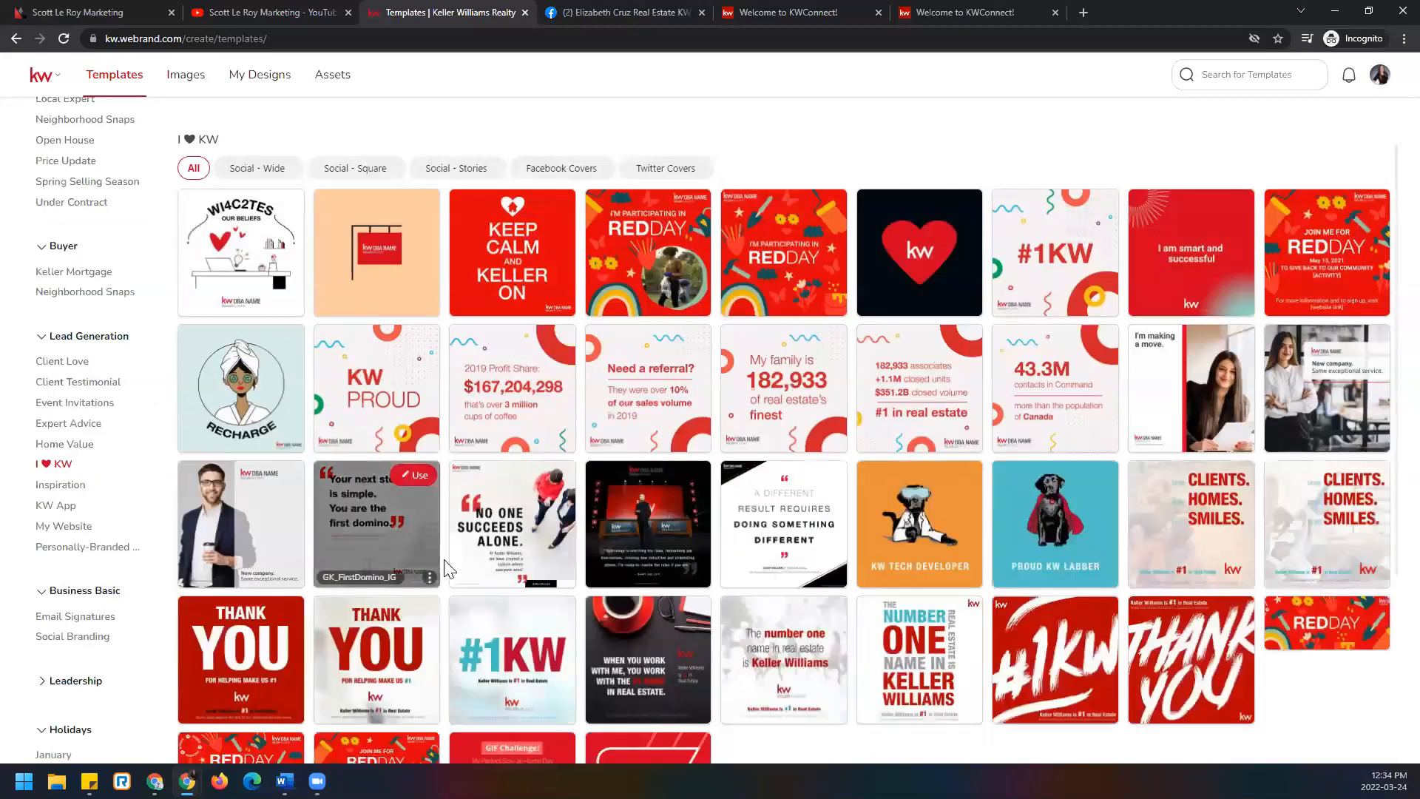
{"action": "scroll", "coordinate": [767, 592], "scroll_direction": "down", "scroll_amount": 3}
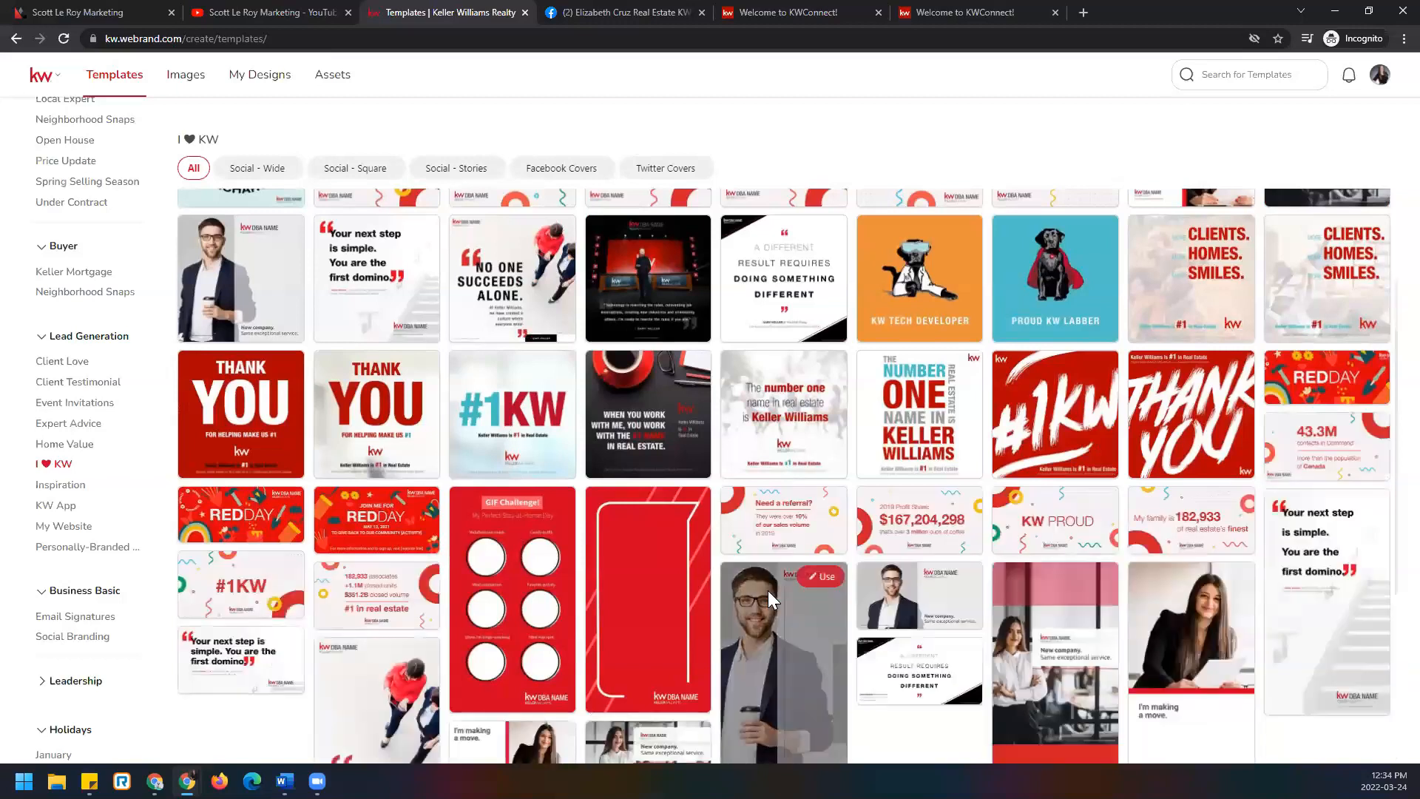
{"action": "scroll", "coordinate": [767, 590], "scroll_direction": "down", "scroll_amount": 2}
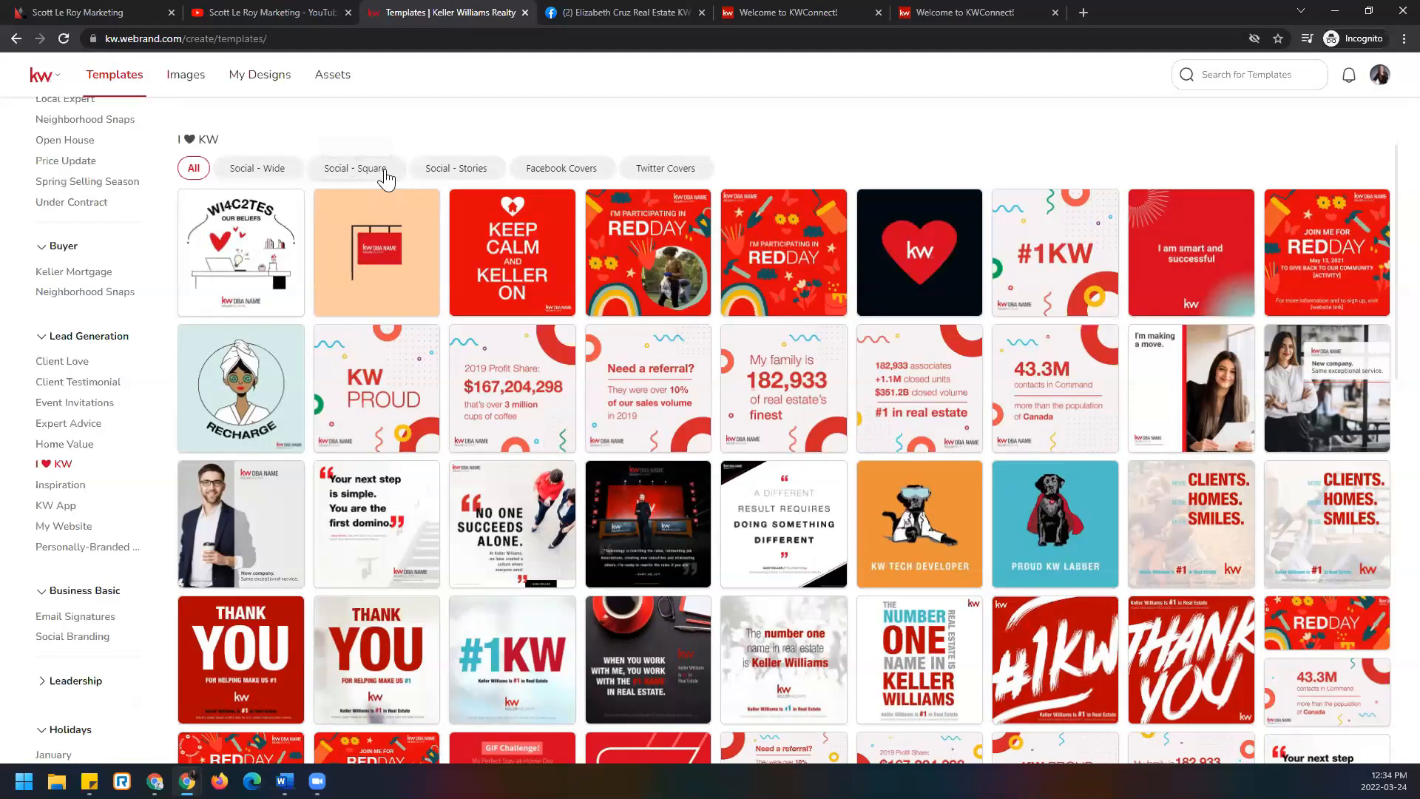
{"action": "left_click", "coordinate": [390, 177]}
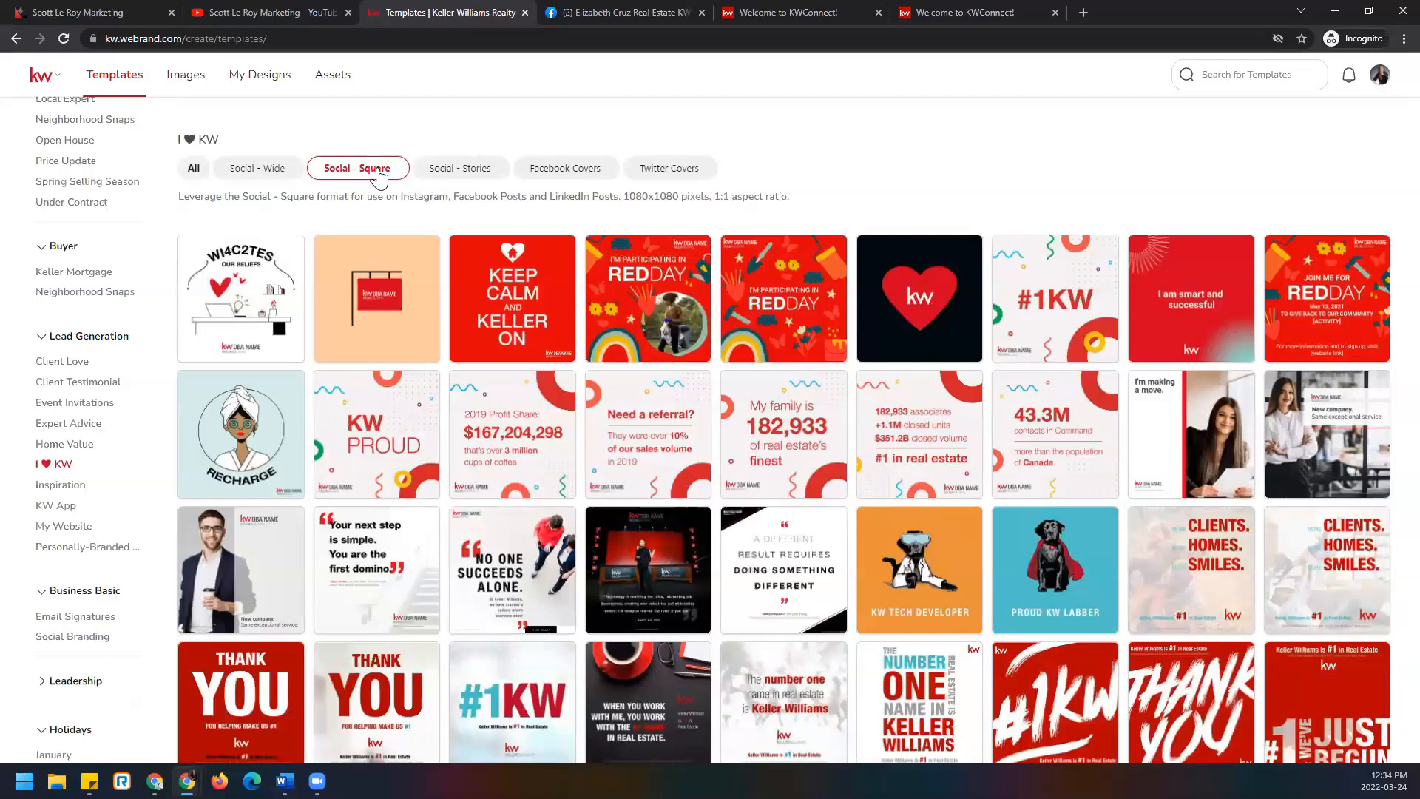
{"action": "scroll", "coordinate": [827, 634], "scroll_direction": "down", "scroll_amount": 2}
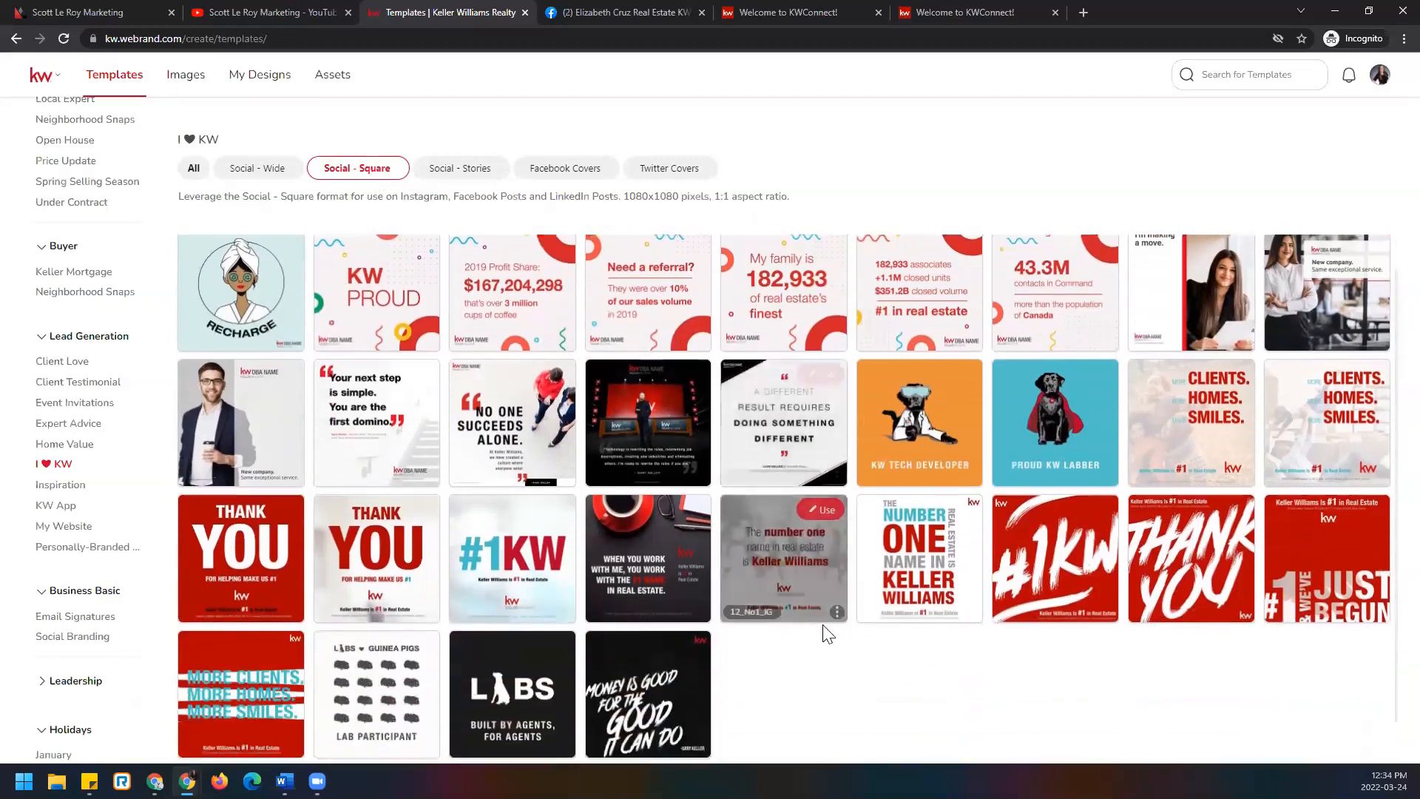
{"action": "scroll", "coordinate": [826, 633], "scroll_direction": "up", "scroll_amount": 2}
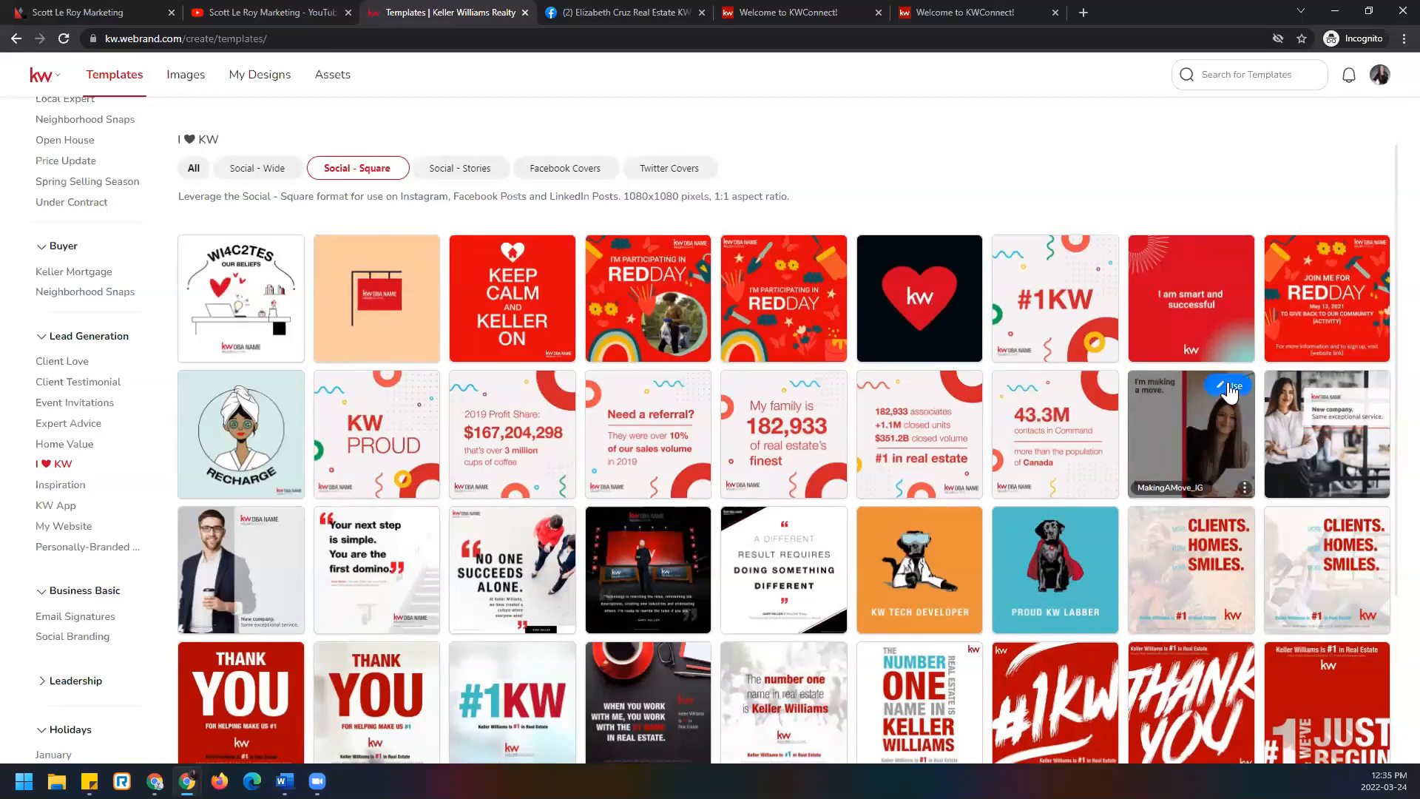
Start the MakingAMove_IG design and swap the DBA NAME logo for Southland Partners, nudged up.
{"action": "left_click", "coordinate": [1228, 386]}
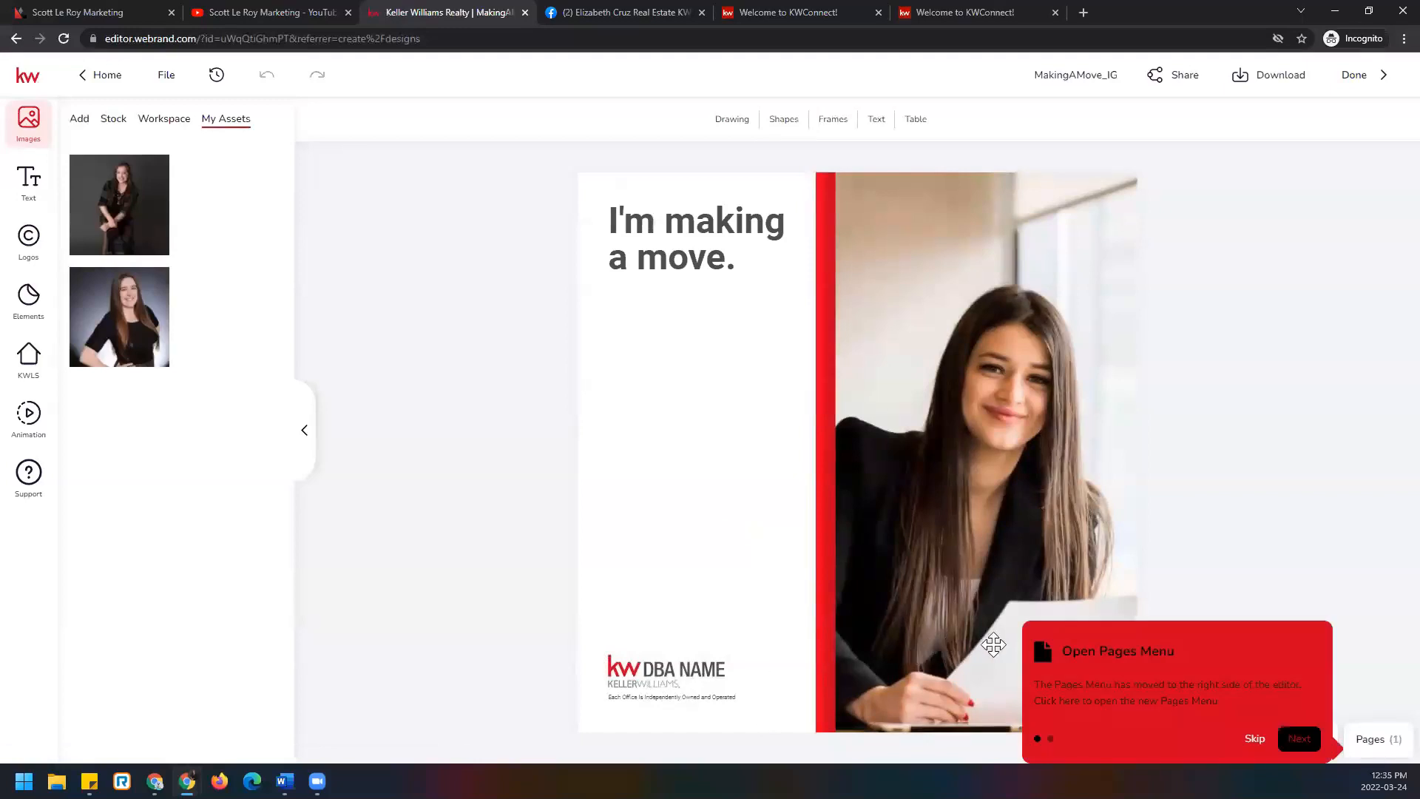
{"action": "left_click", "coordinate": [1255, 739]}
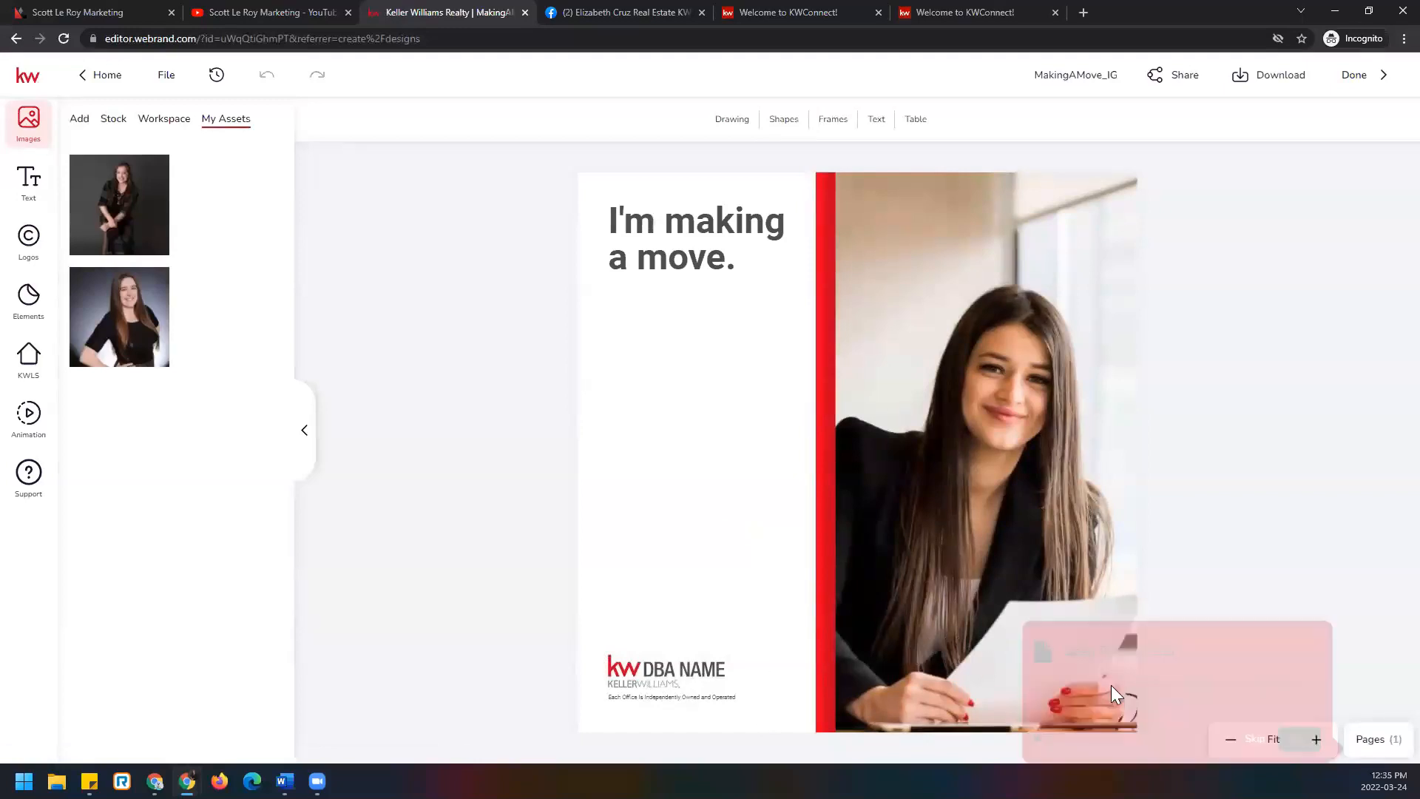
{"action": "left_click", "coordinate": [663, 669]}
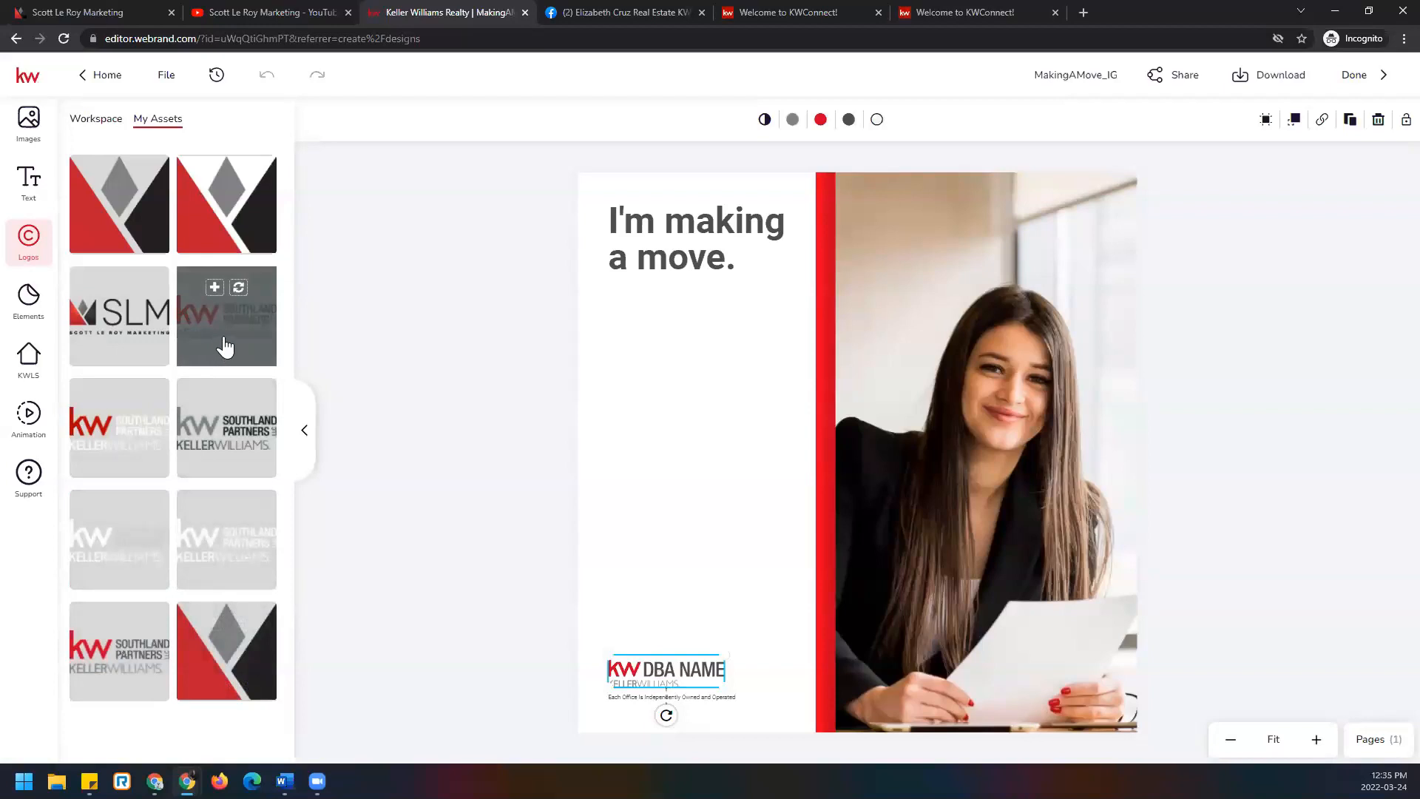
{"action": "left_click", "coordinate": [239, 288]}
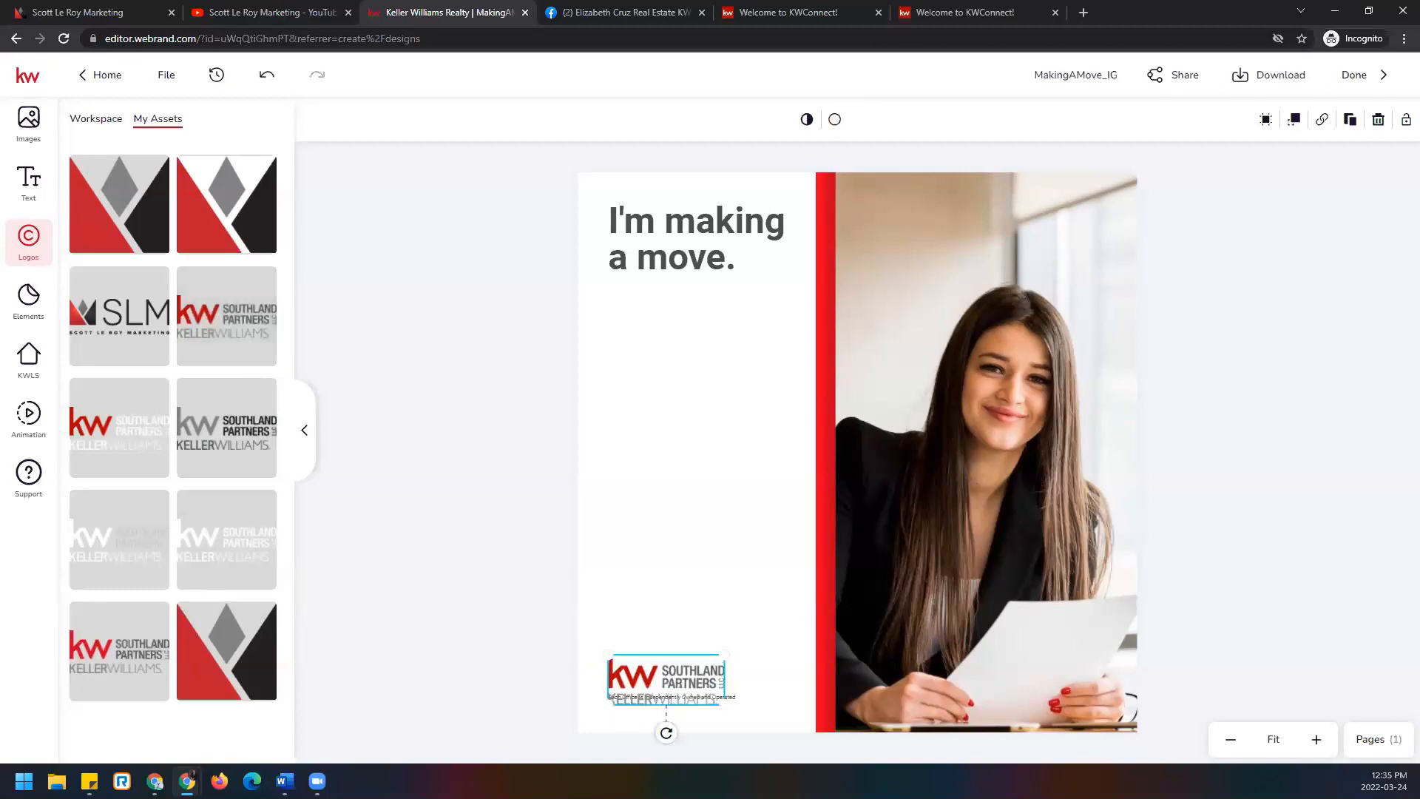
{"action": "left_click_drag", "start_coordinate": [659, 681], "coordinate": [660, 659]}
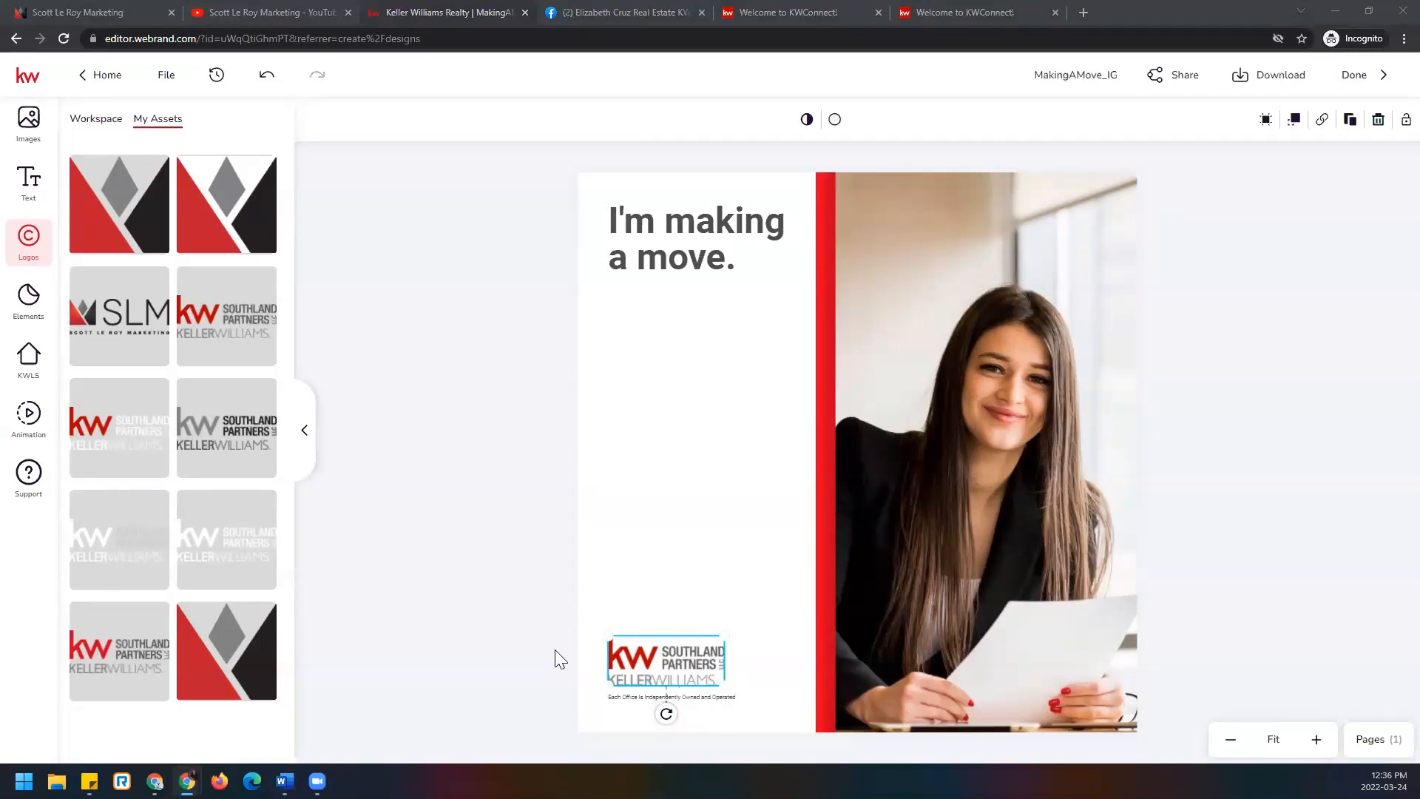
{"action": "left_click", "coordinate": [574, 681]}
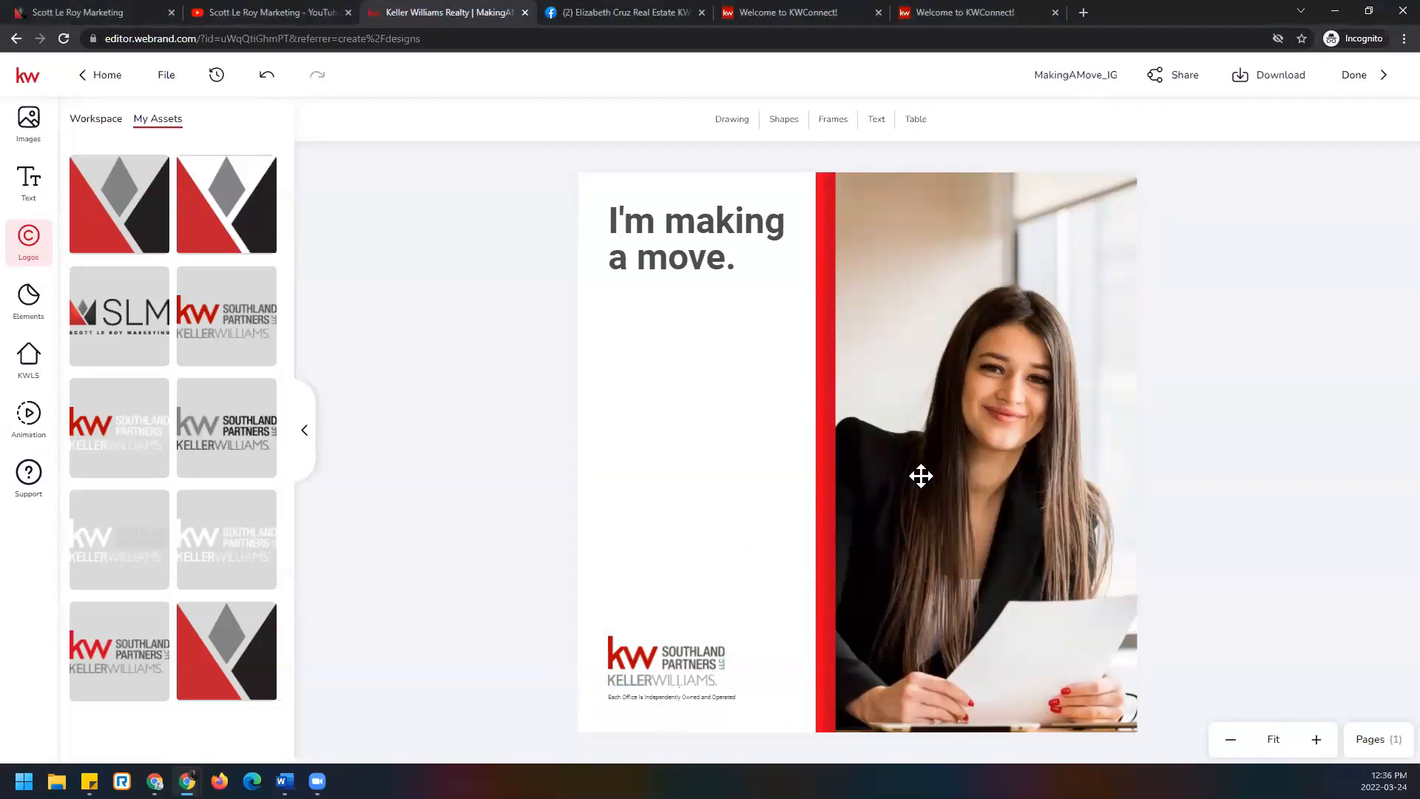
Replace the design's photo with the seated headshot from My Assets and bring up JPEG download options.
{"action": "left_click", "coordinate": [1027, 397]}
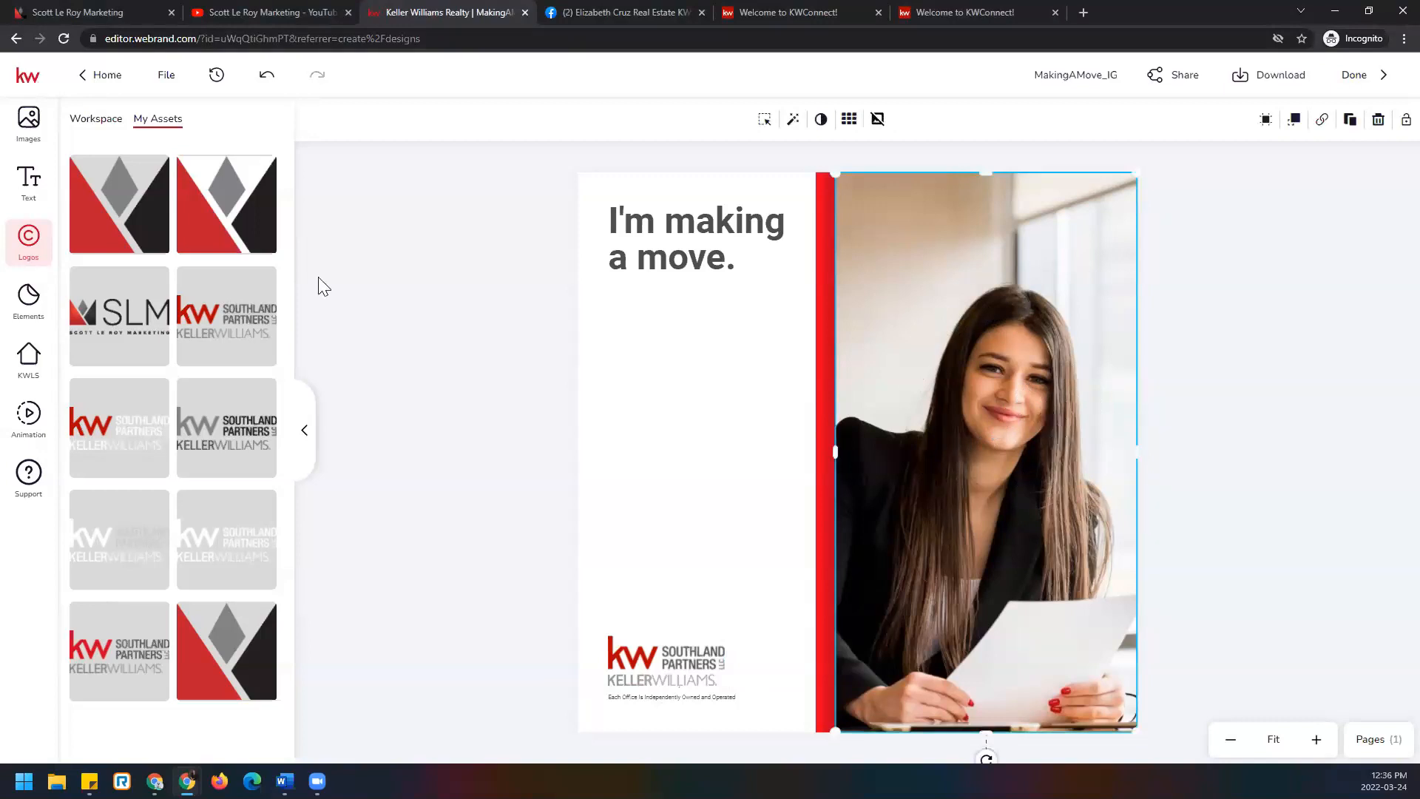
{"action": "left_click", "coordinate": [34, 122]}
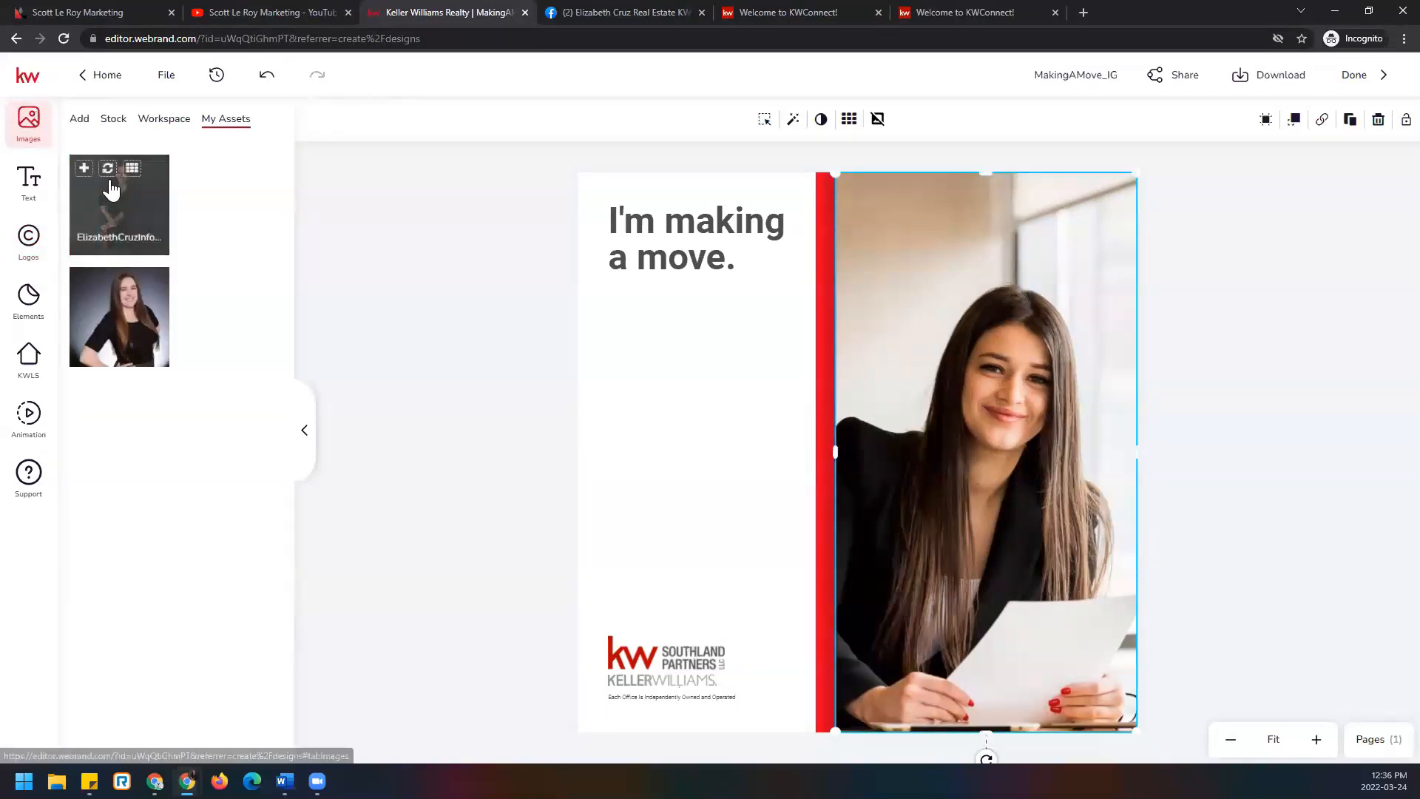
{"action": "left_click", "coordinate": [108, 168]}
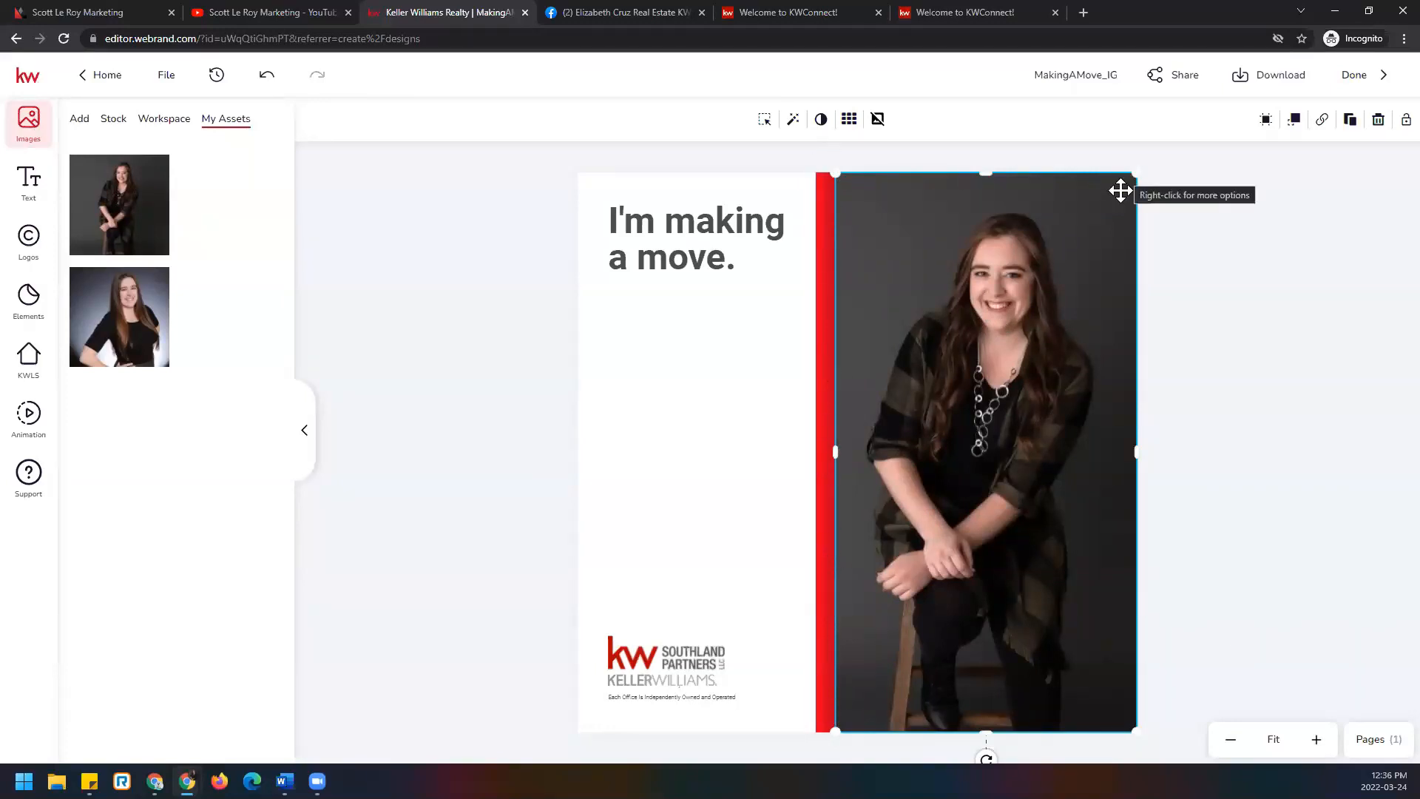
{"action": "mouse_move", "coordinate": [81, 181]}
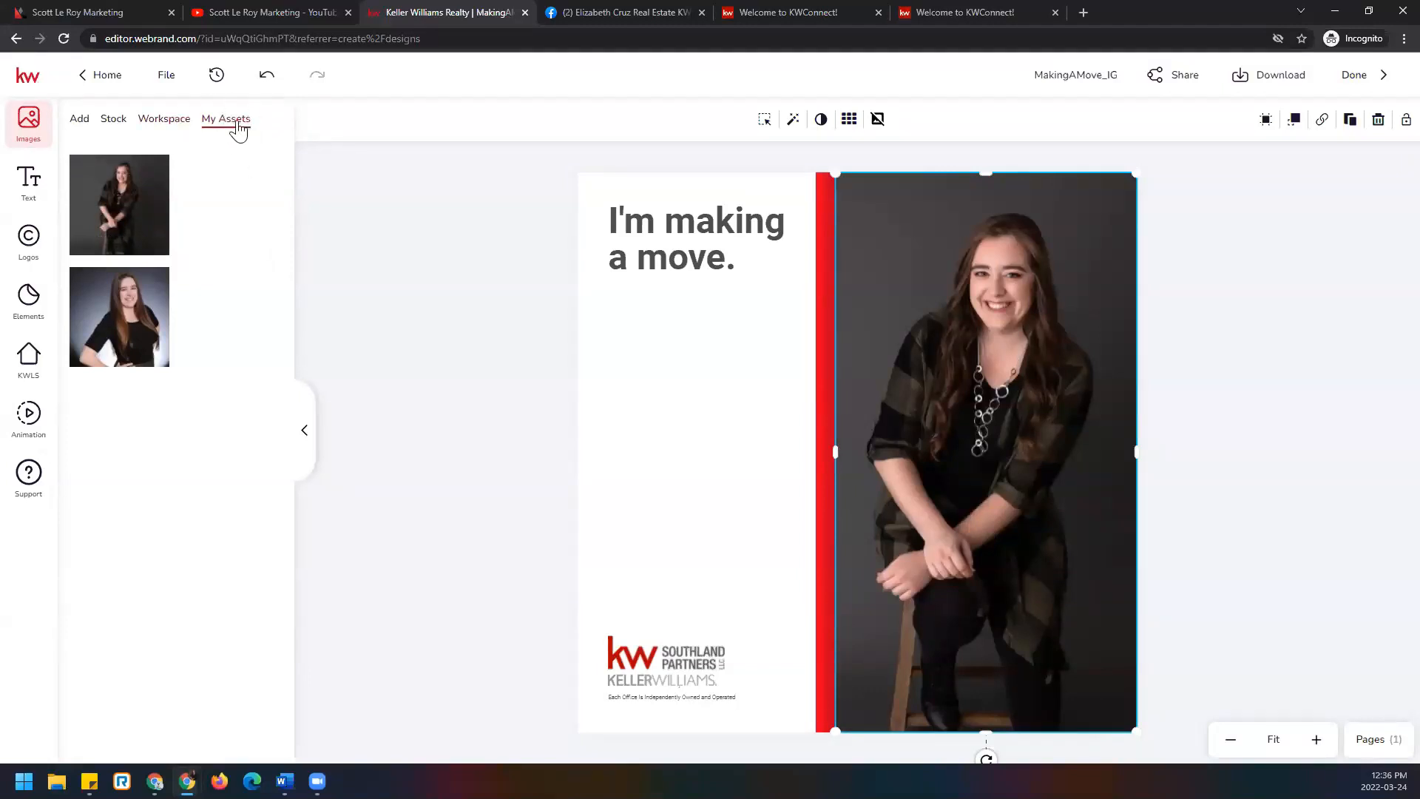
{"action": "left_click", "coordinate": [81, 123]}
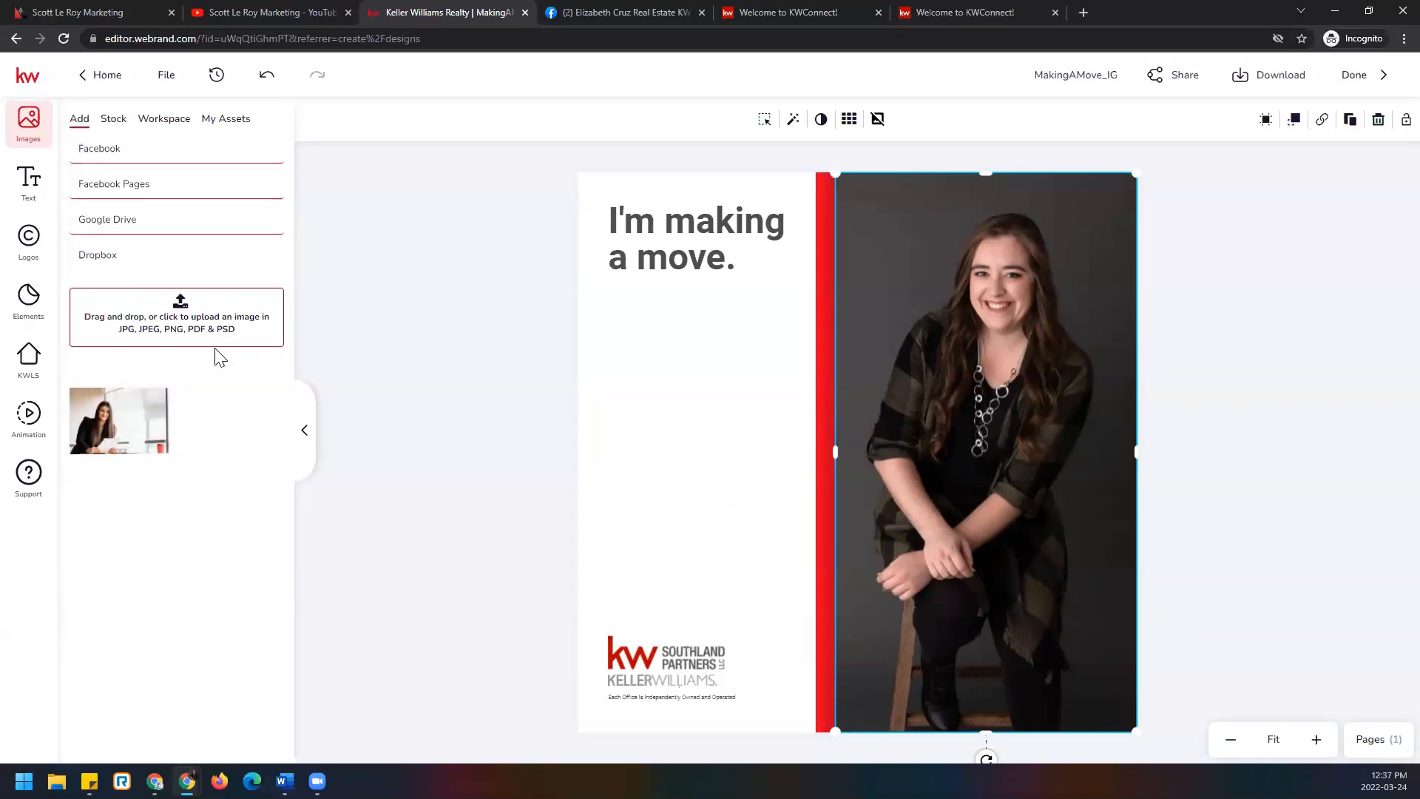
{"action": "left_click", "coordinate": [1208, 470]}
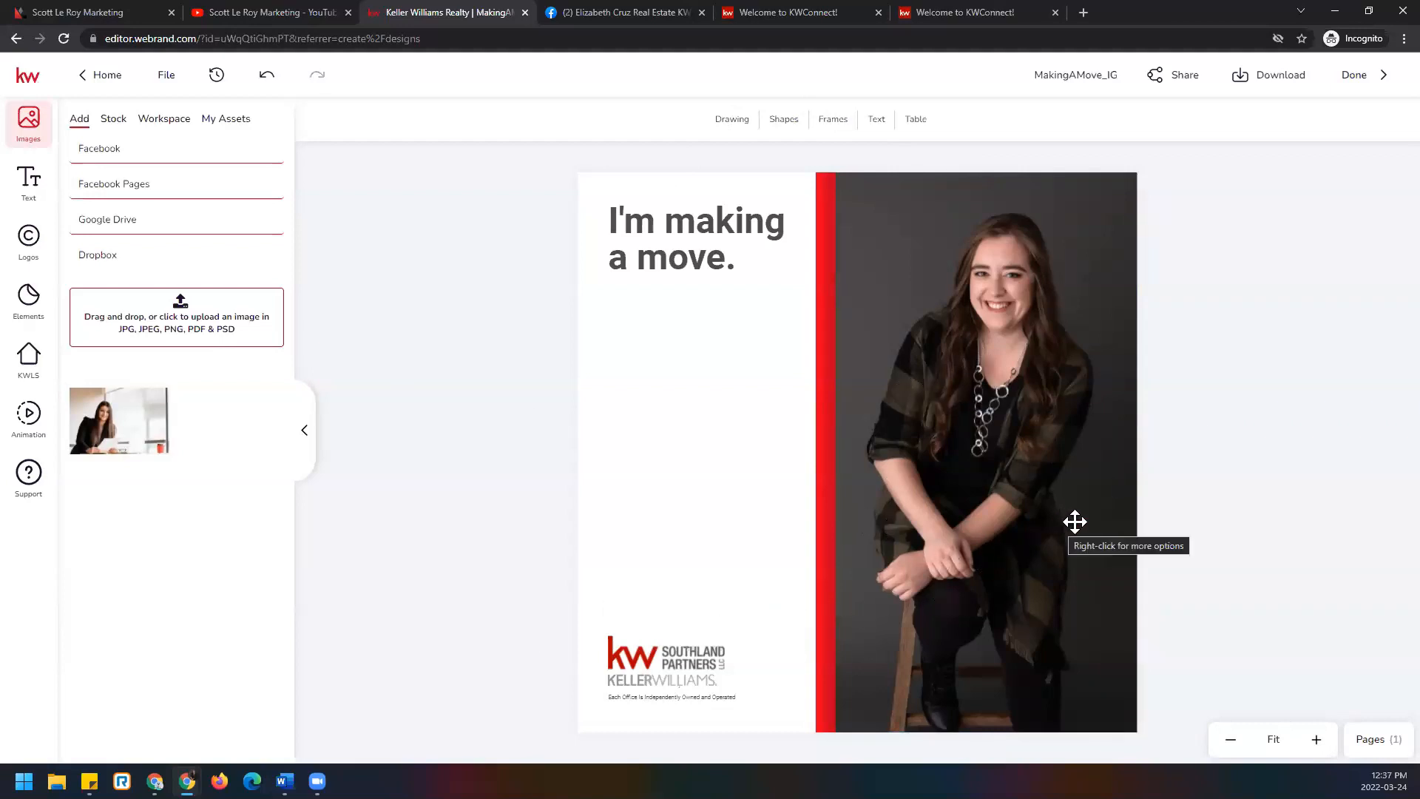
{"action": "left_click", "coordinate": [1282, 78]}
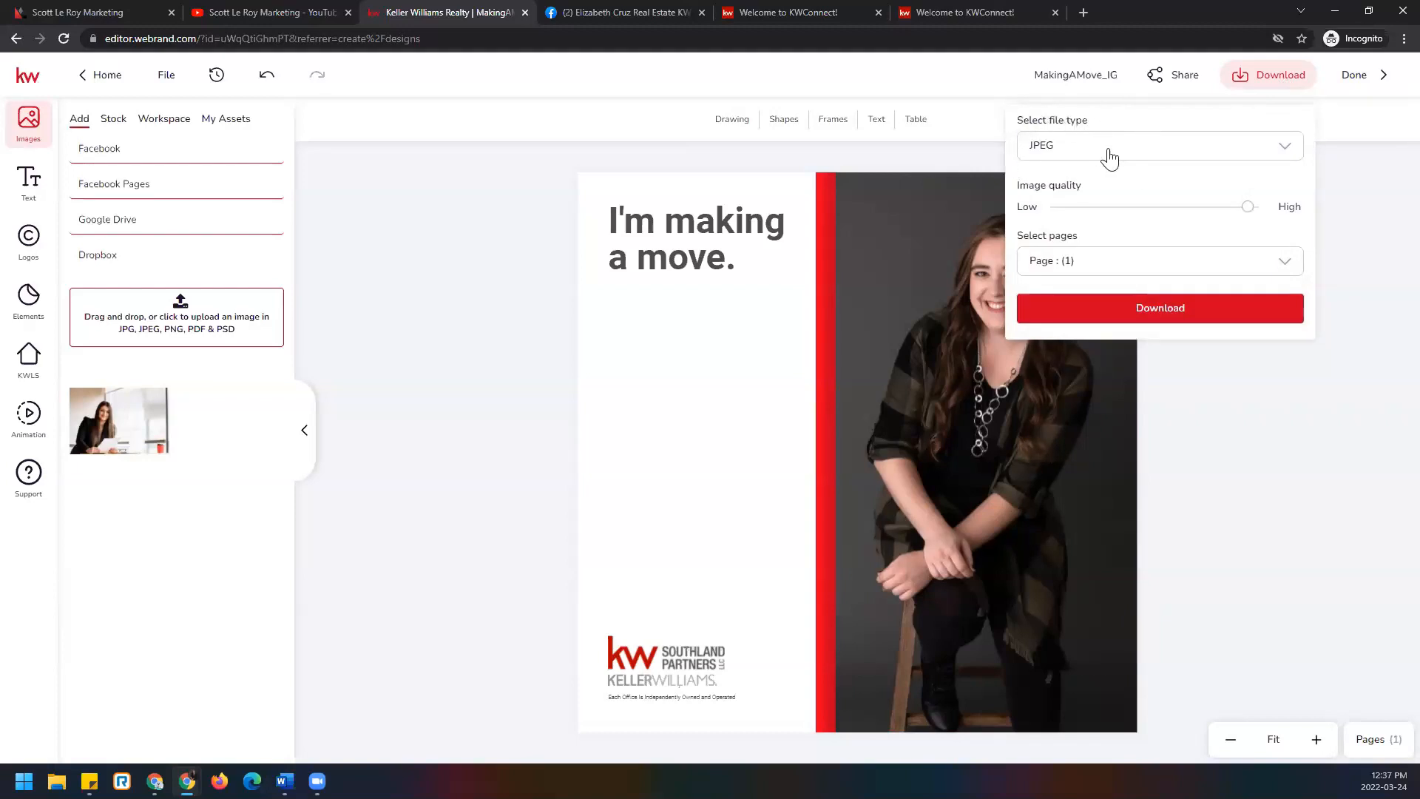
Download MakingAMove_IG as a JPEG and exit to the Designs library.
{"action": "left_click", "coordinate": [1278, 317]}
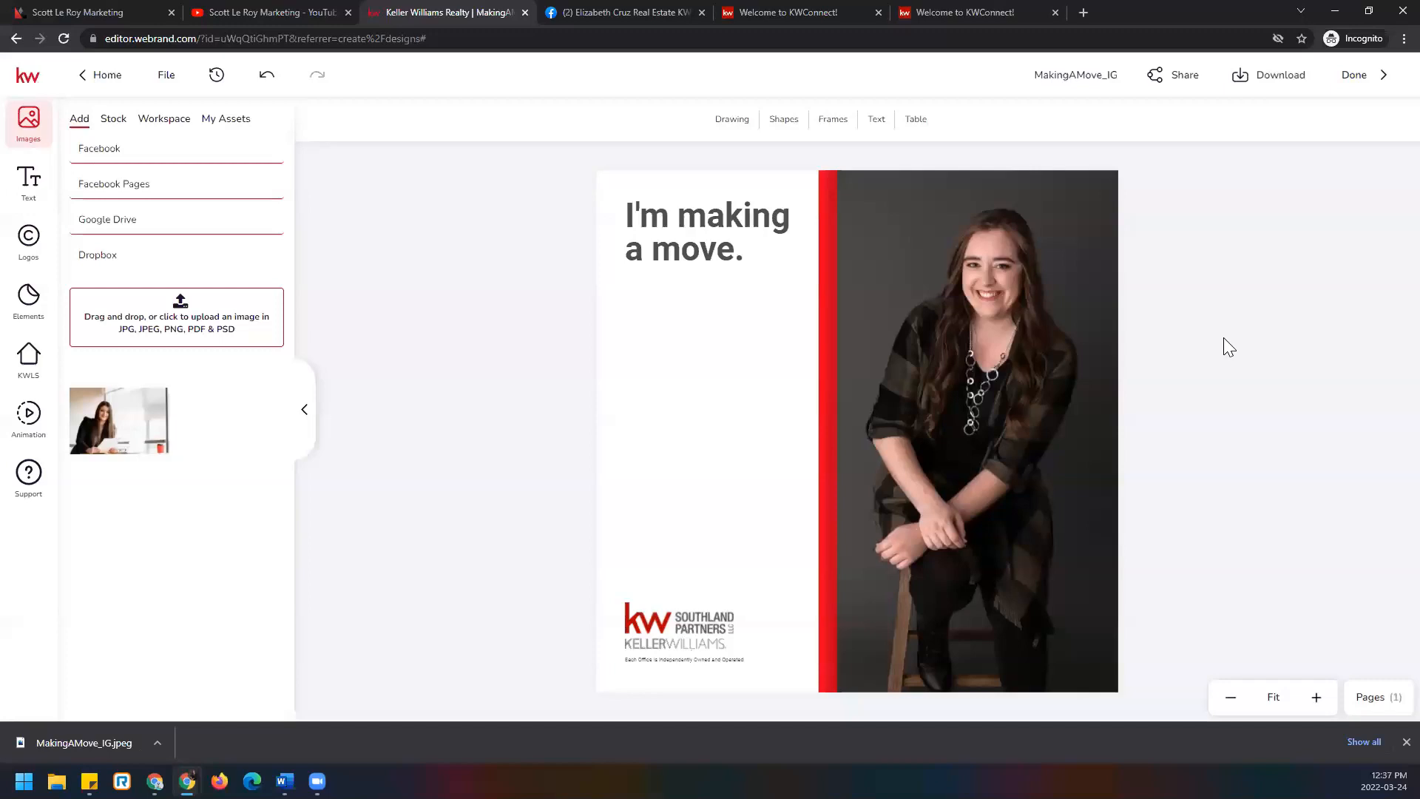
{"action": "left_click", "coordinate": [1355, 83]}
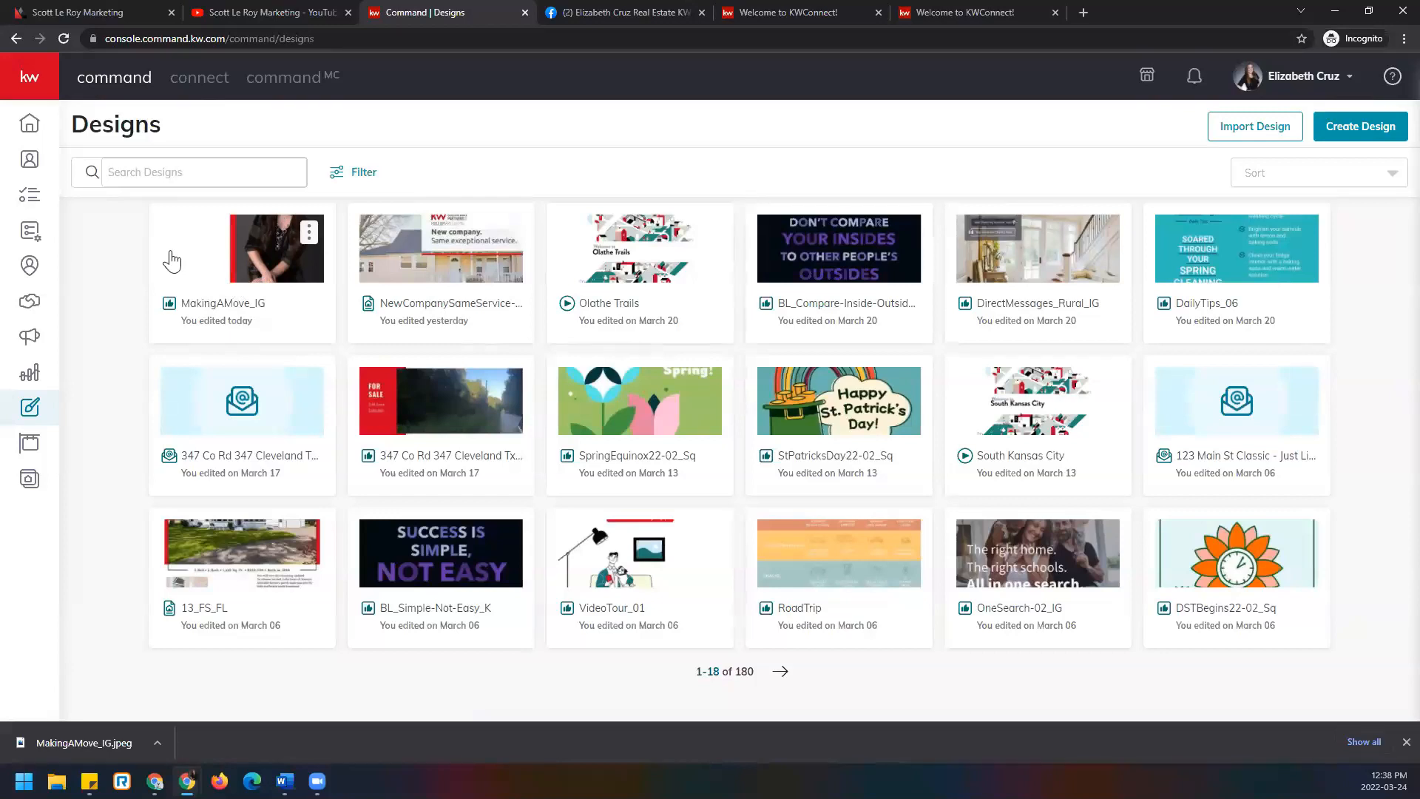
Create a new Social Post campaign from the Campaigns area.
{"action": "left_click", "coordinate": [29, 346]}
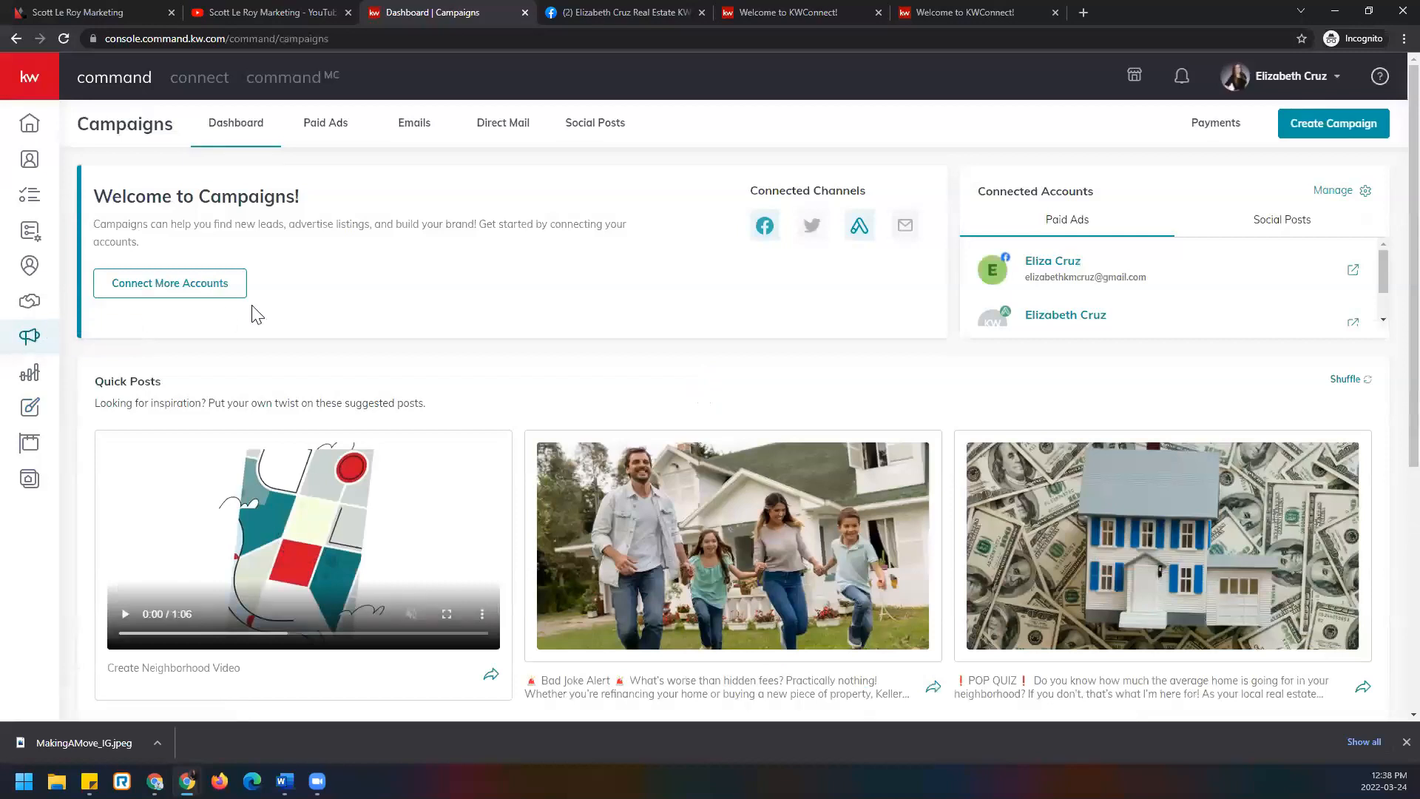
{"action": "left_click", "coordinate": [1340, 127]}
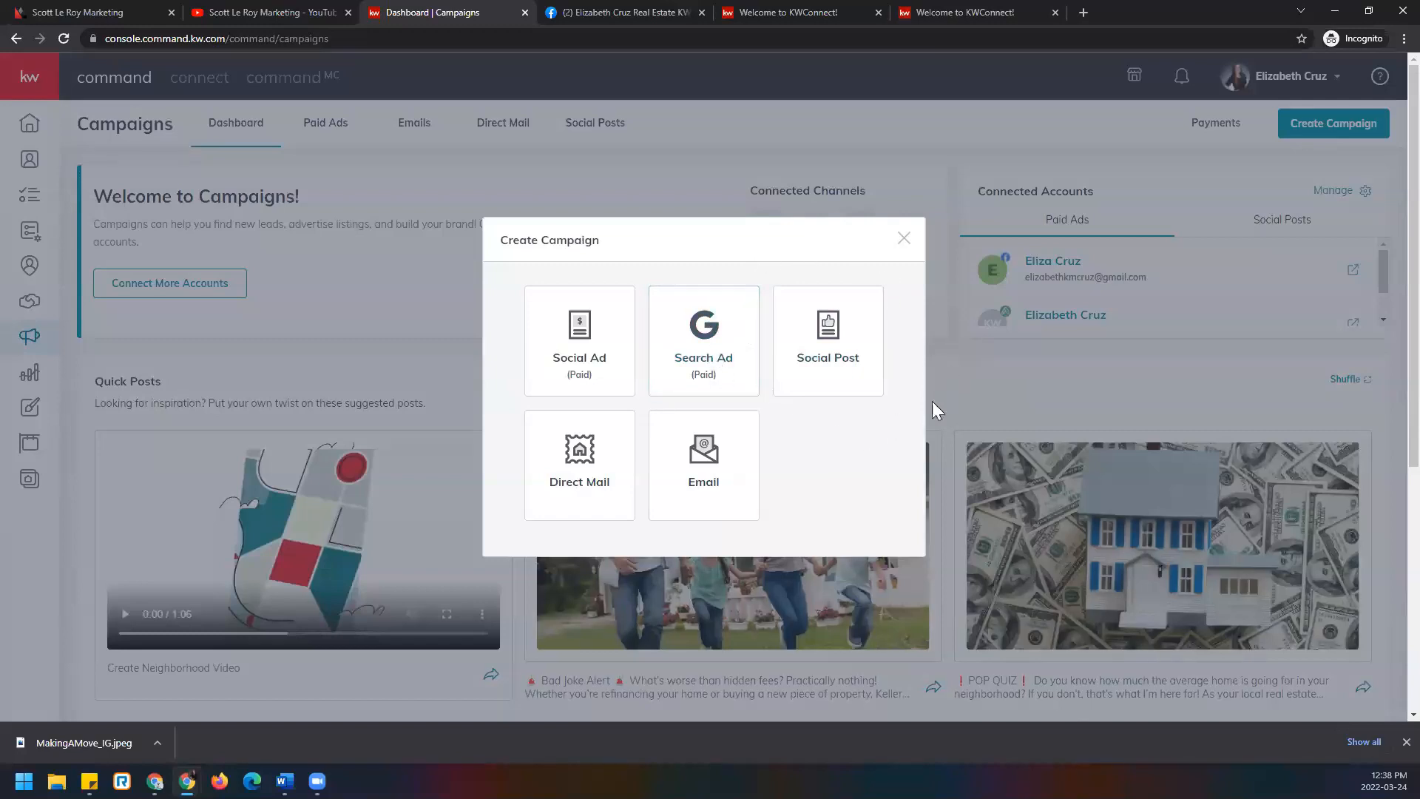
{"action": "left_click", "coordinate": [852, 337]}
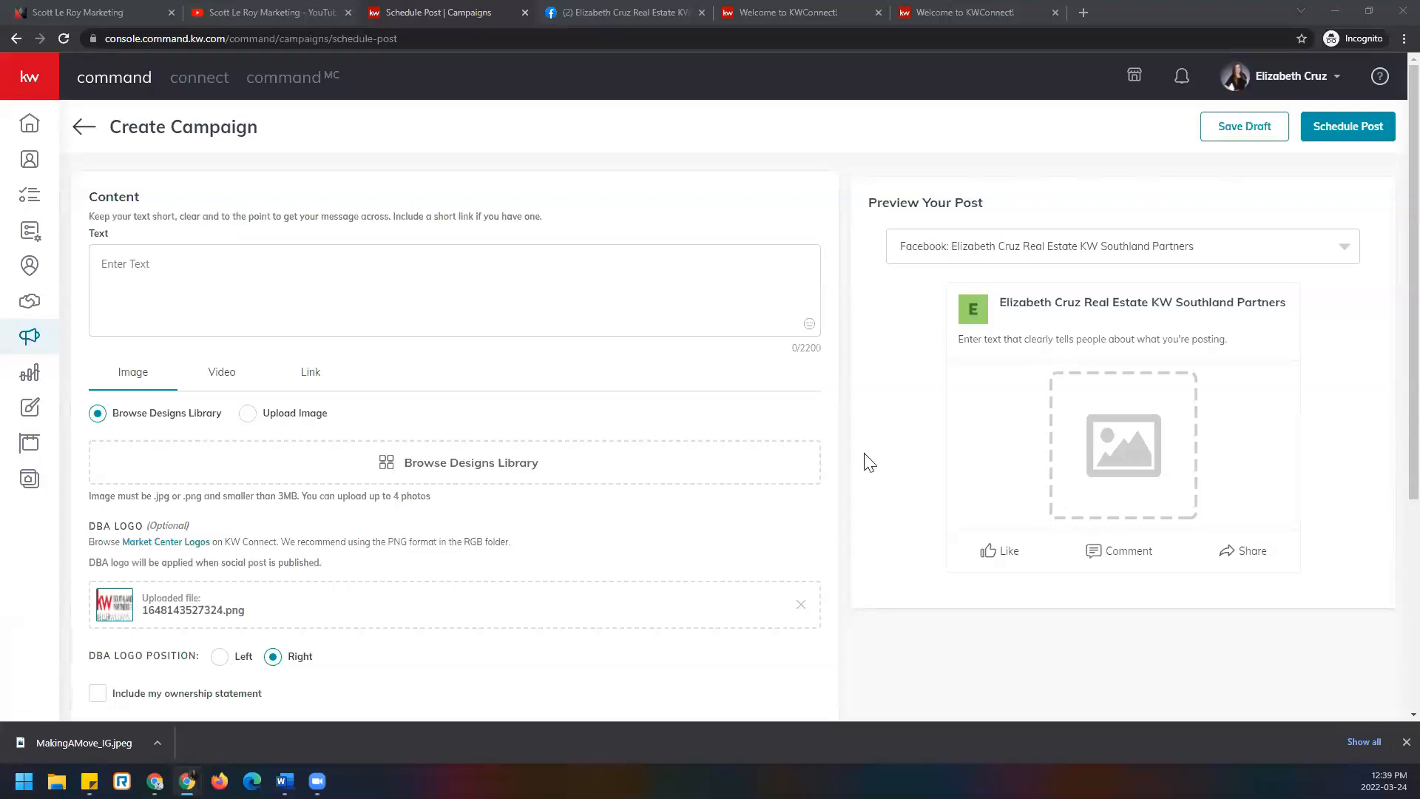
Write a 'Hello! My name is…' greeting with the agent's name, ending with a smiling emoji.
{"action": "left_click", "coordinate": [286, 273]}
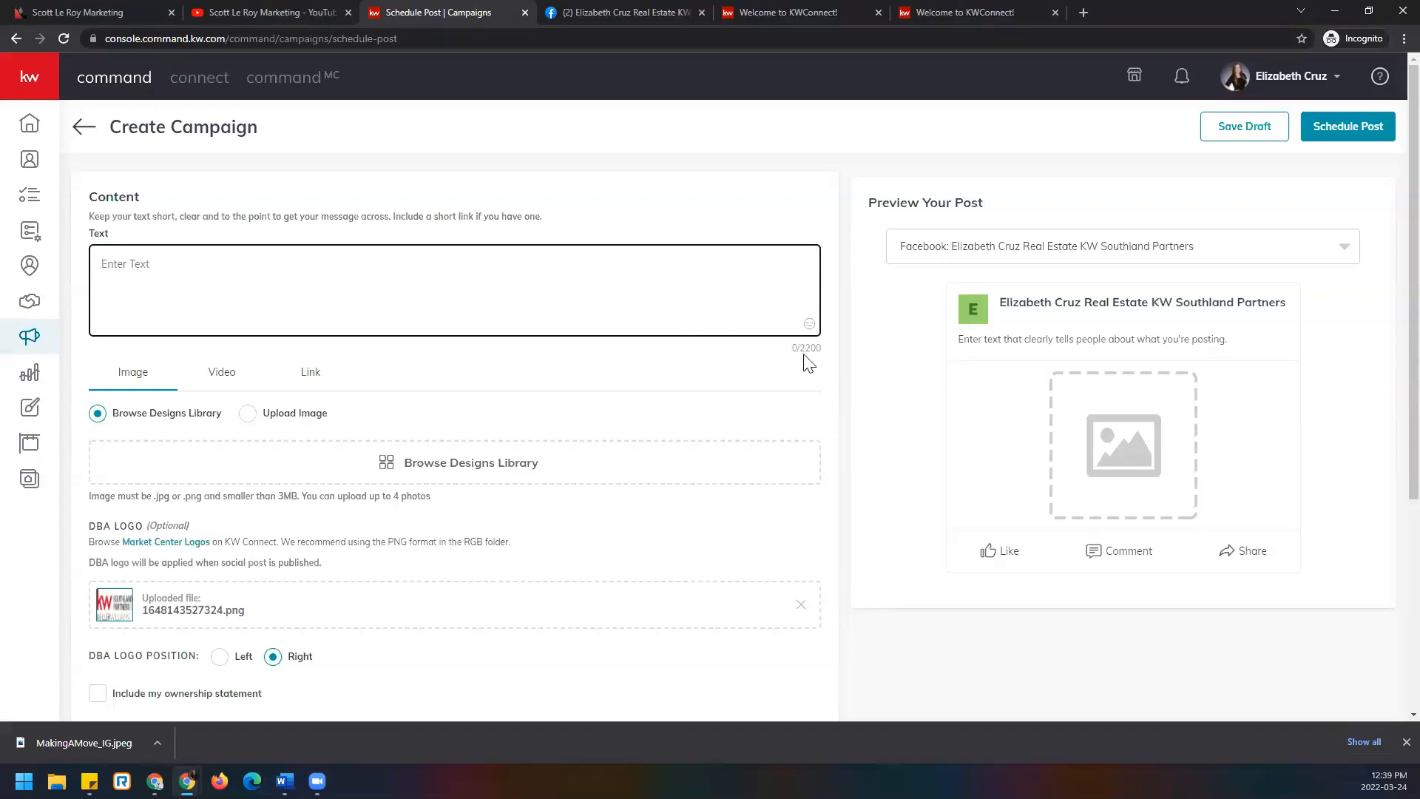
{"action": "type", "text": "Hello! My name is eliz"}
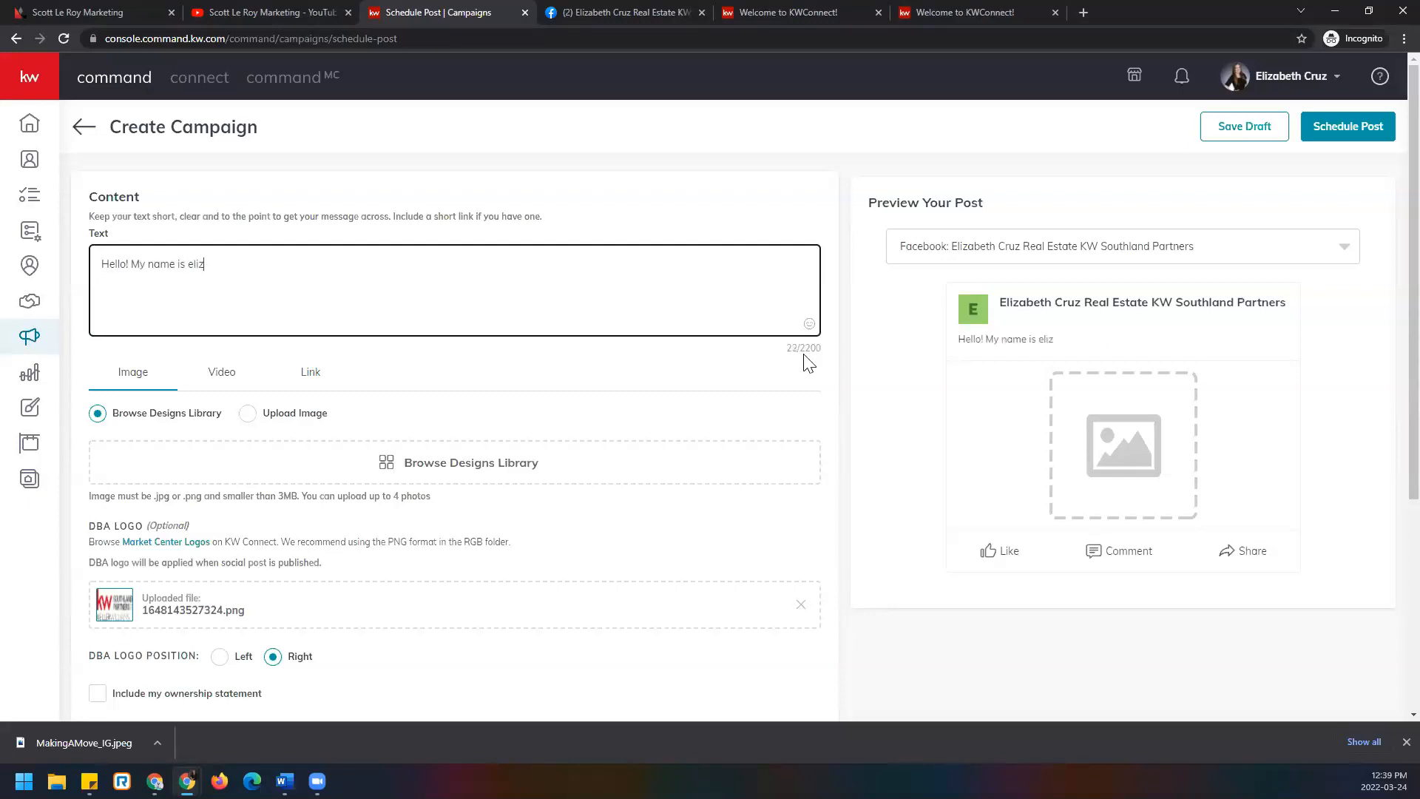
{"action": "type", "text": "abzabeth..................................."}
{"action": "left_click", "coordinate": [810, 325]}
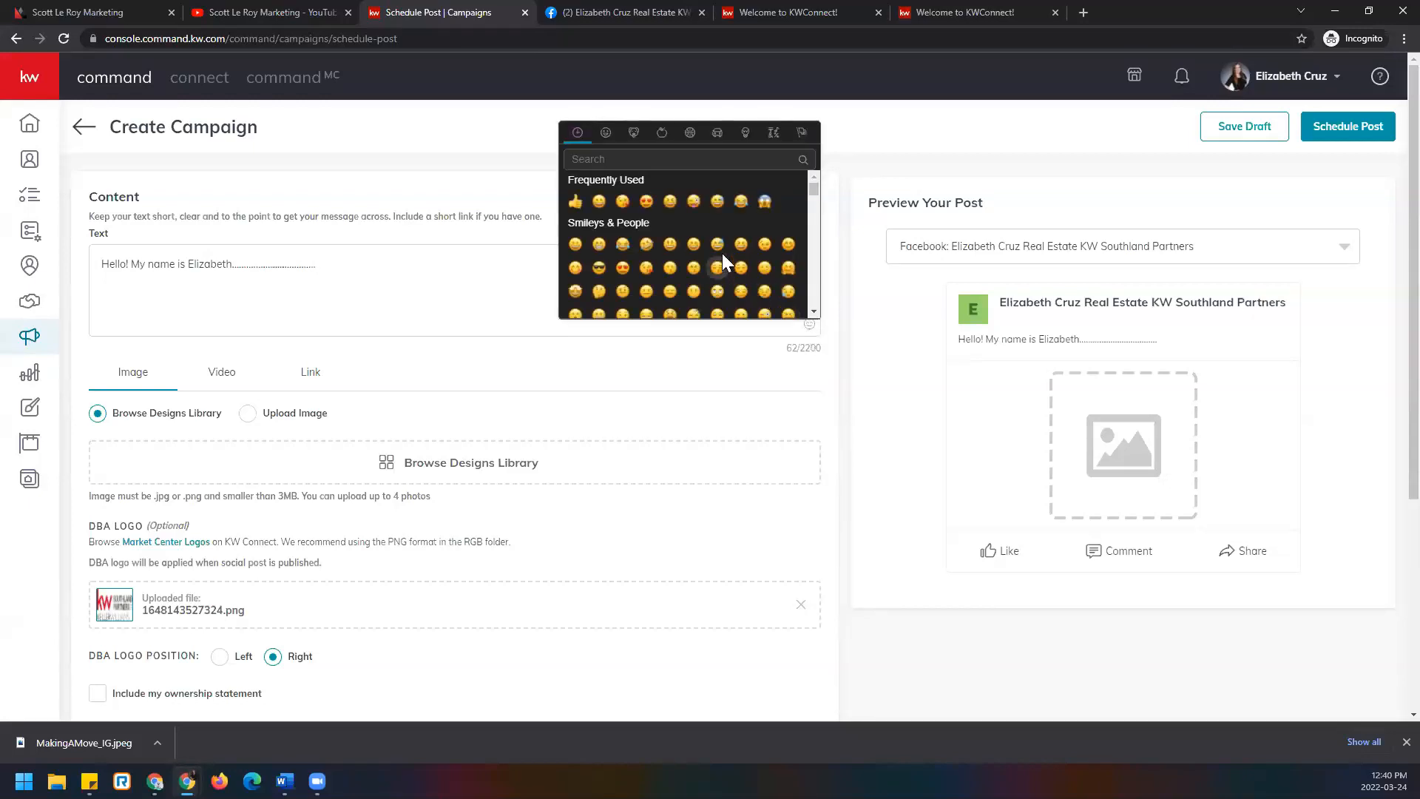
{"action": "left_click", "coordinate": [692, 201]}
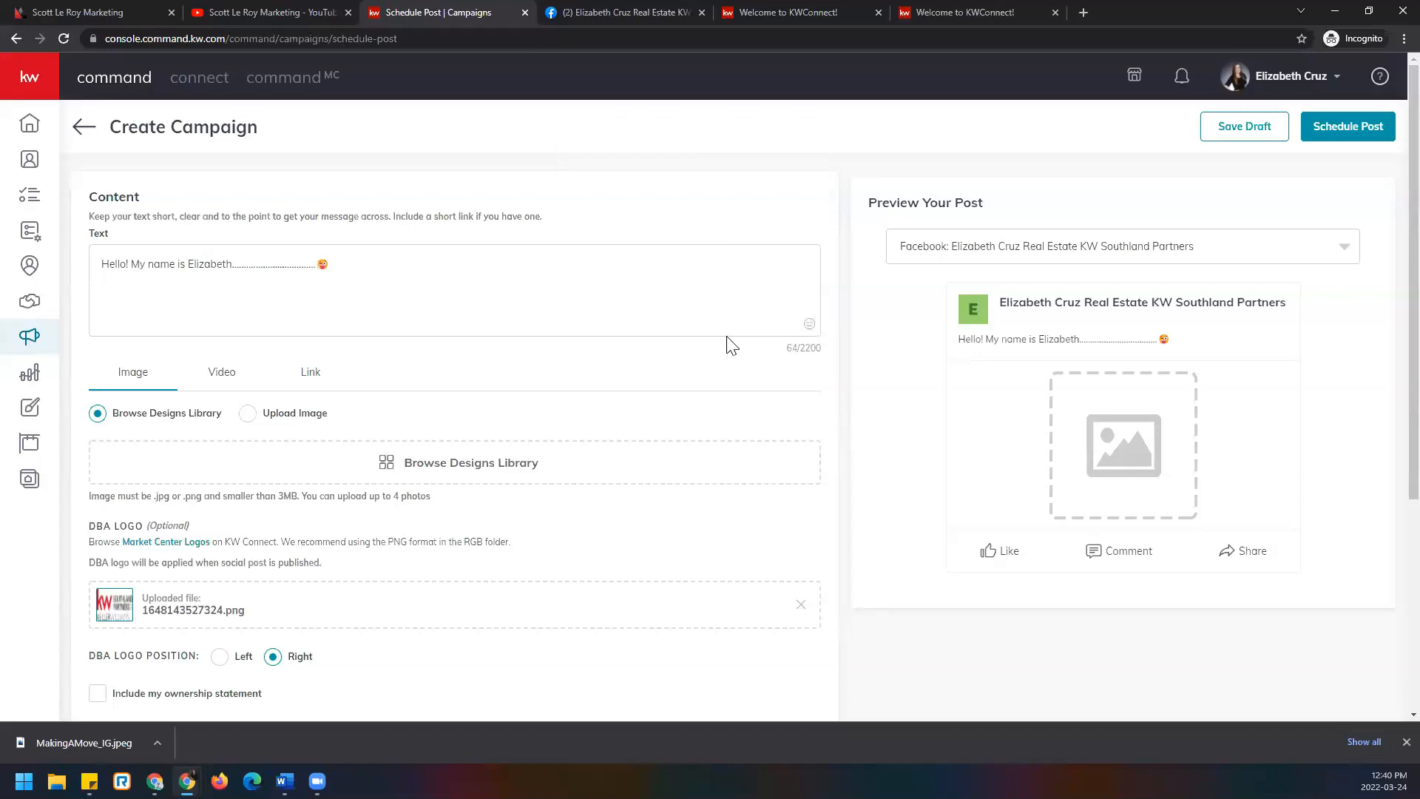
{"action": "scroll", "coordinate": [729, 329], "scroll_direction": "down", "scroll_amount": 1}
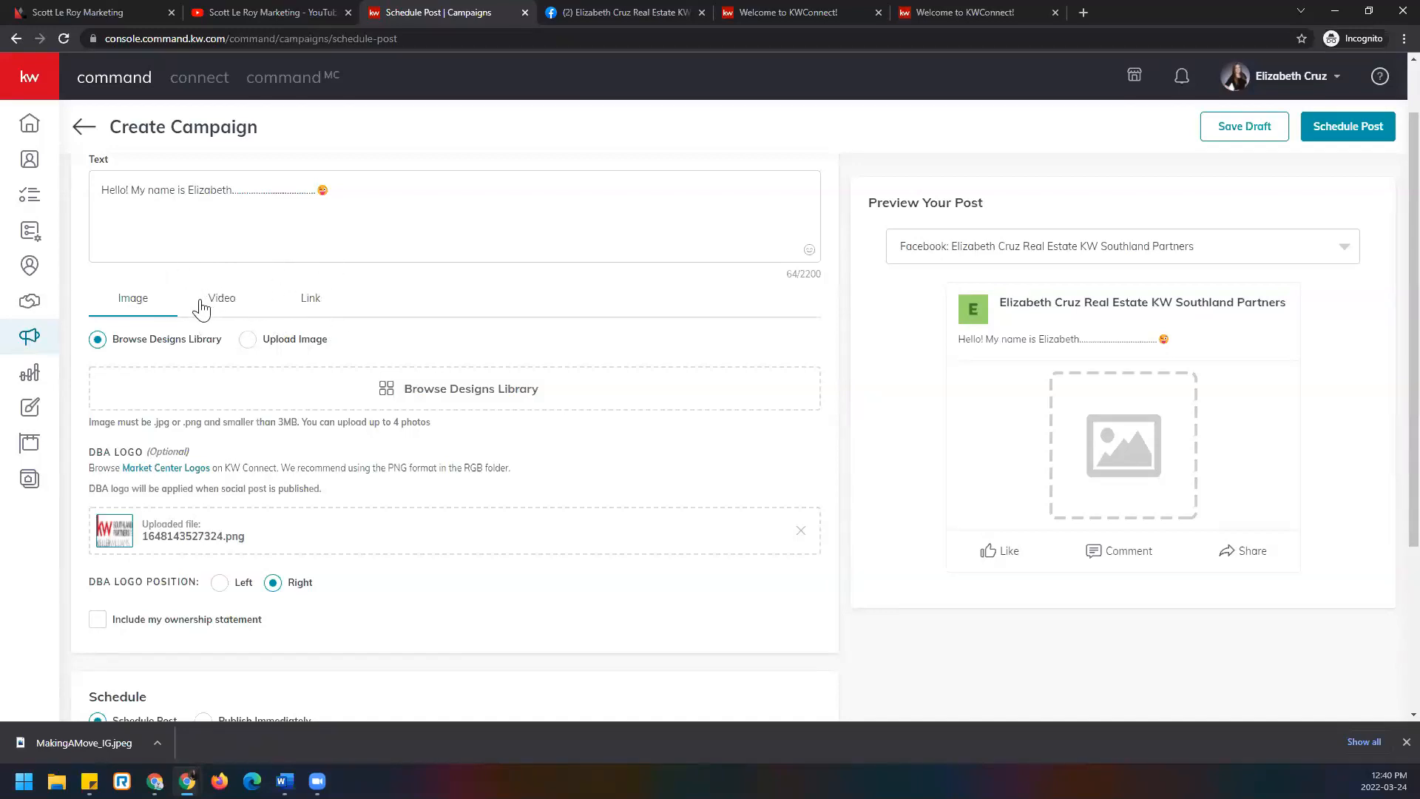
Try the MakingAMove_IG design from the library, then switch the post image to Upload Image.
{"action": "scroll", "coordinate": [158, 313], "scroll_direction": "down", "scroll_amount": 1}
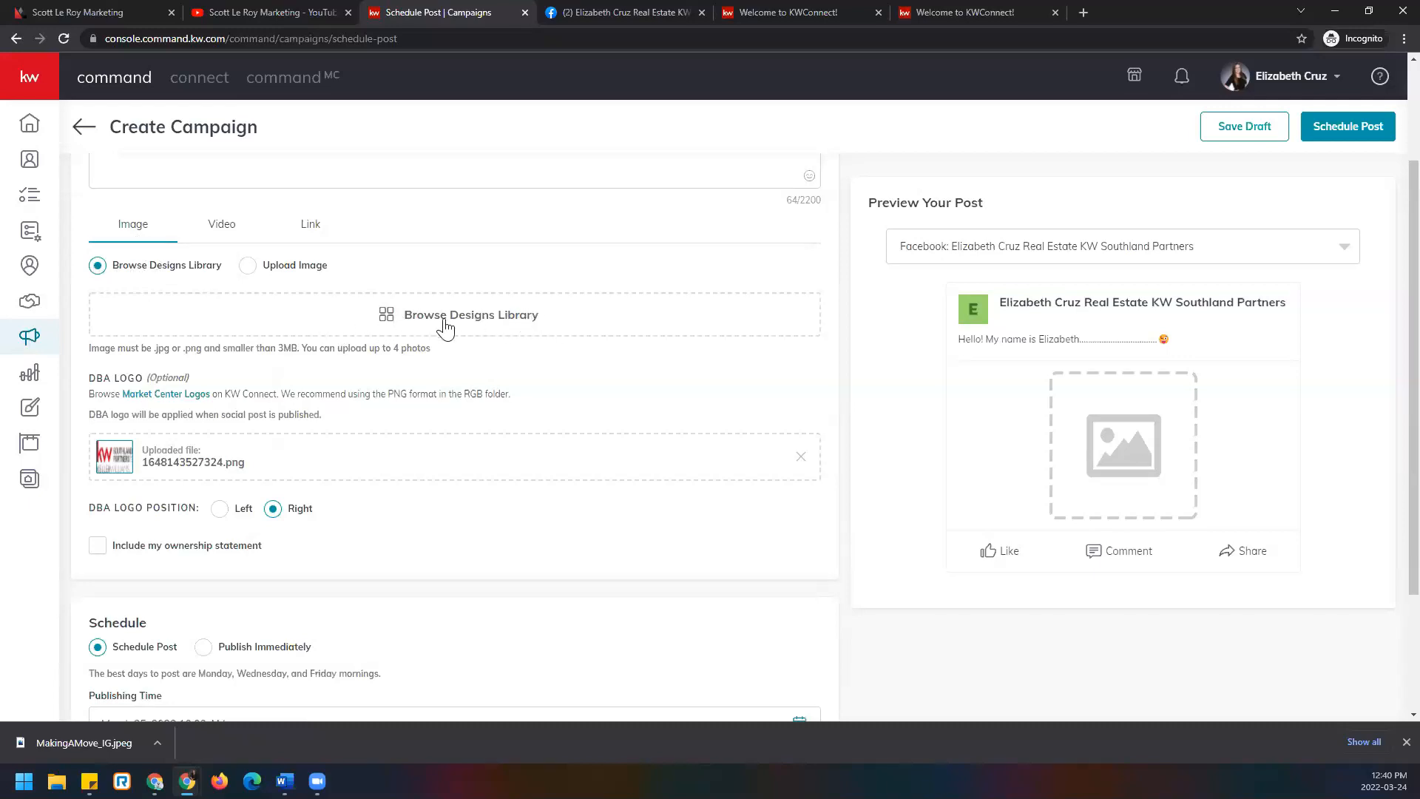
{"action": "left_click", "coordinate": [534, 329]}
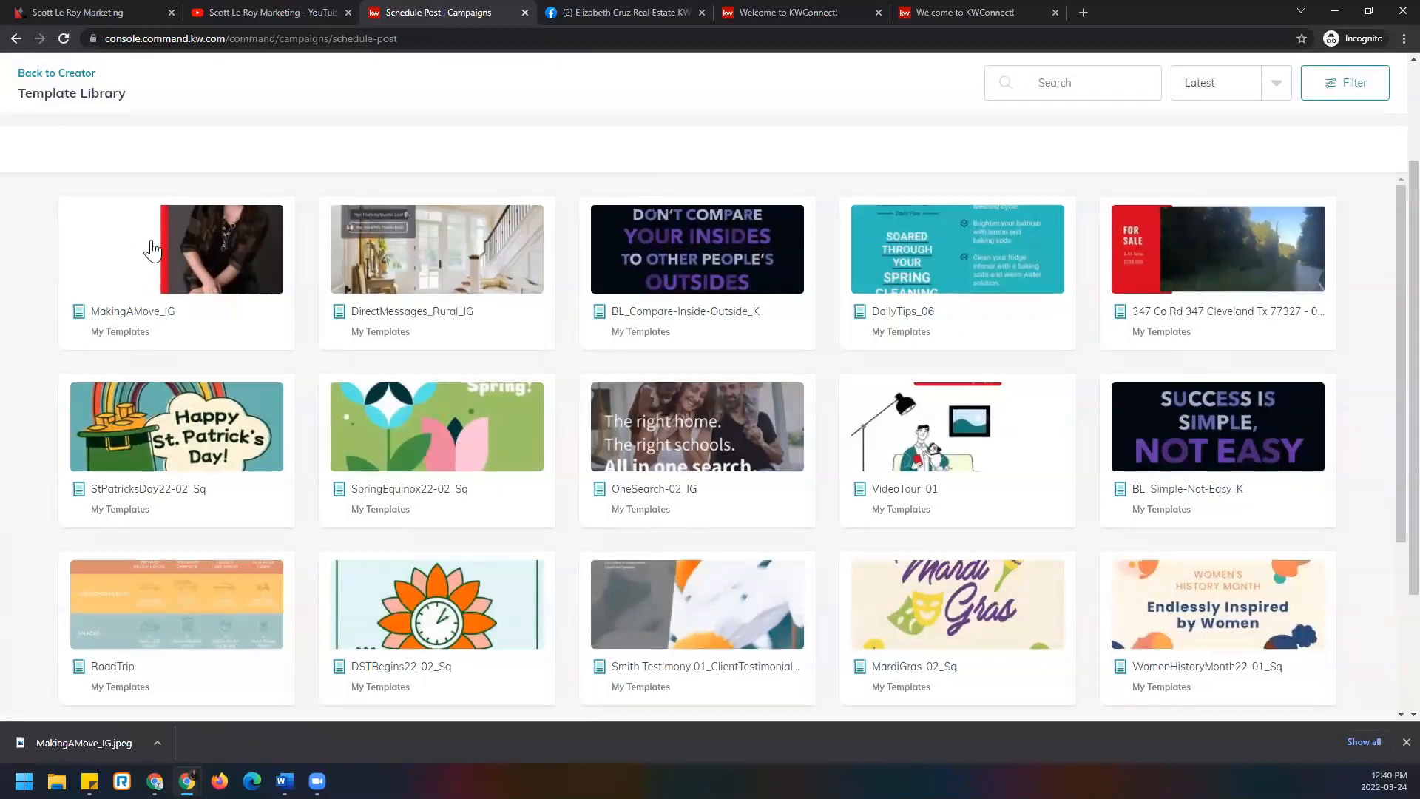
{"action": "left_click", "coordinate": [138, 261]}
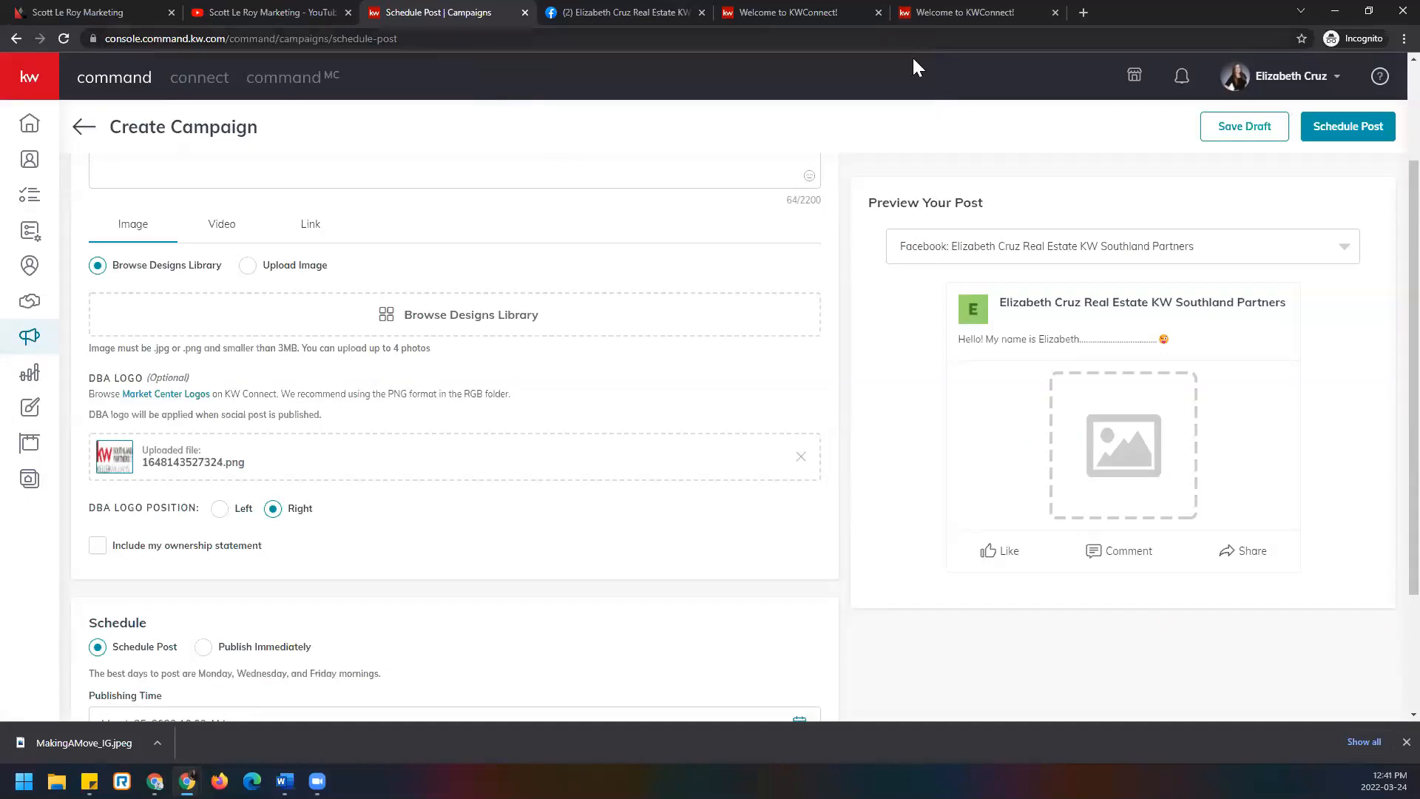
{"action": "left_click", "coordinate": [250, 266]}
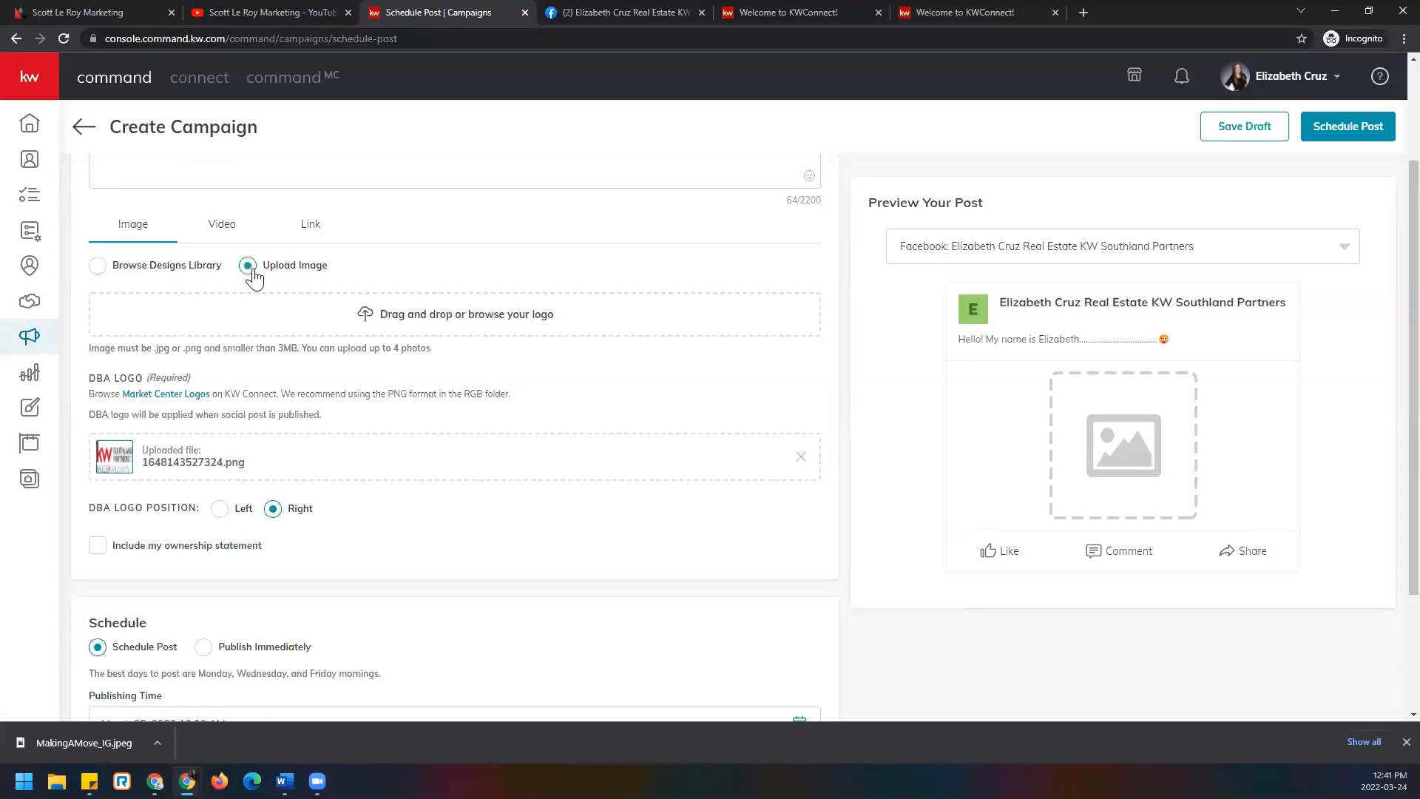
Attach the downloaded MakingAMove_IG image to the post with a square 1:1 crop.
{"action": "left_click", "coordinate": [474, 316]}
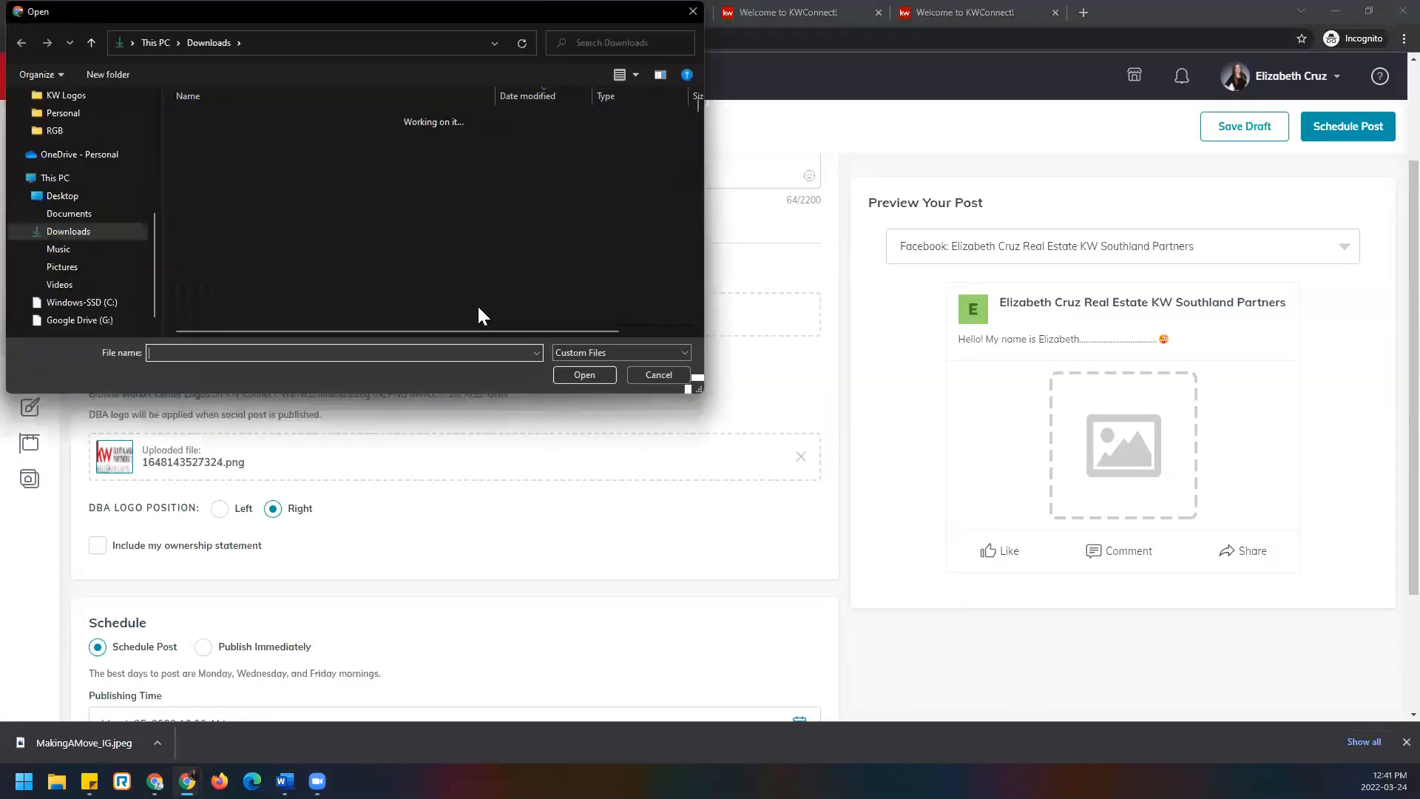
{"action": "double_click", "coordinate": [288, 137]}
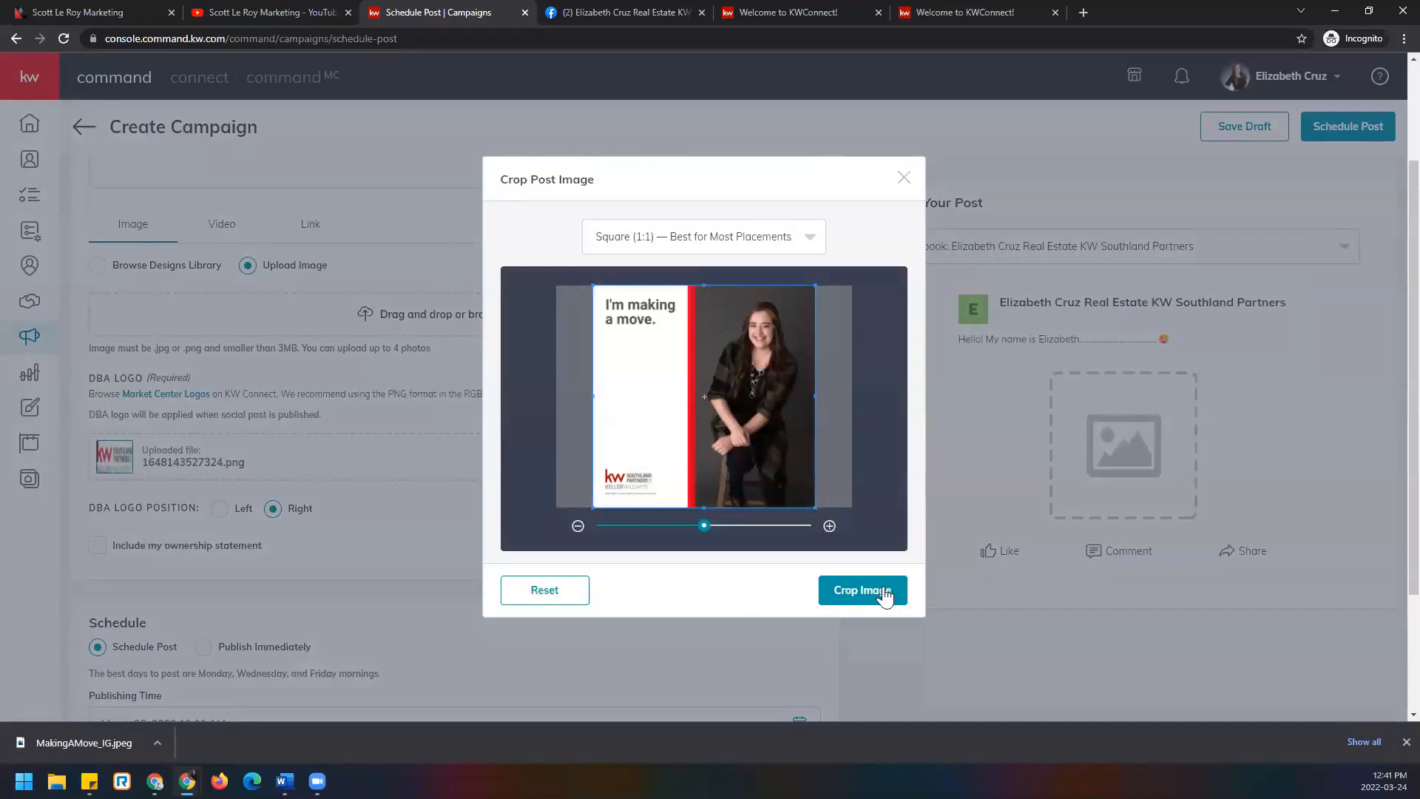
{"action": "left_click", "coordinate": [813, 235]}
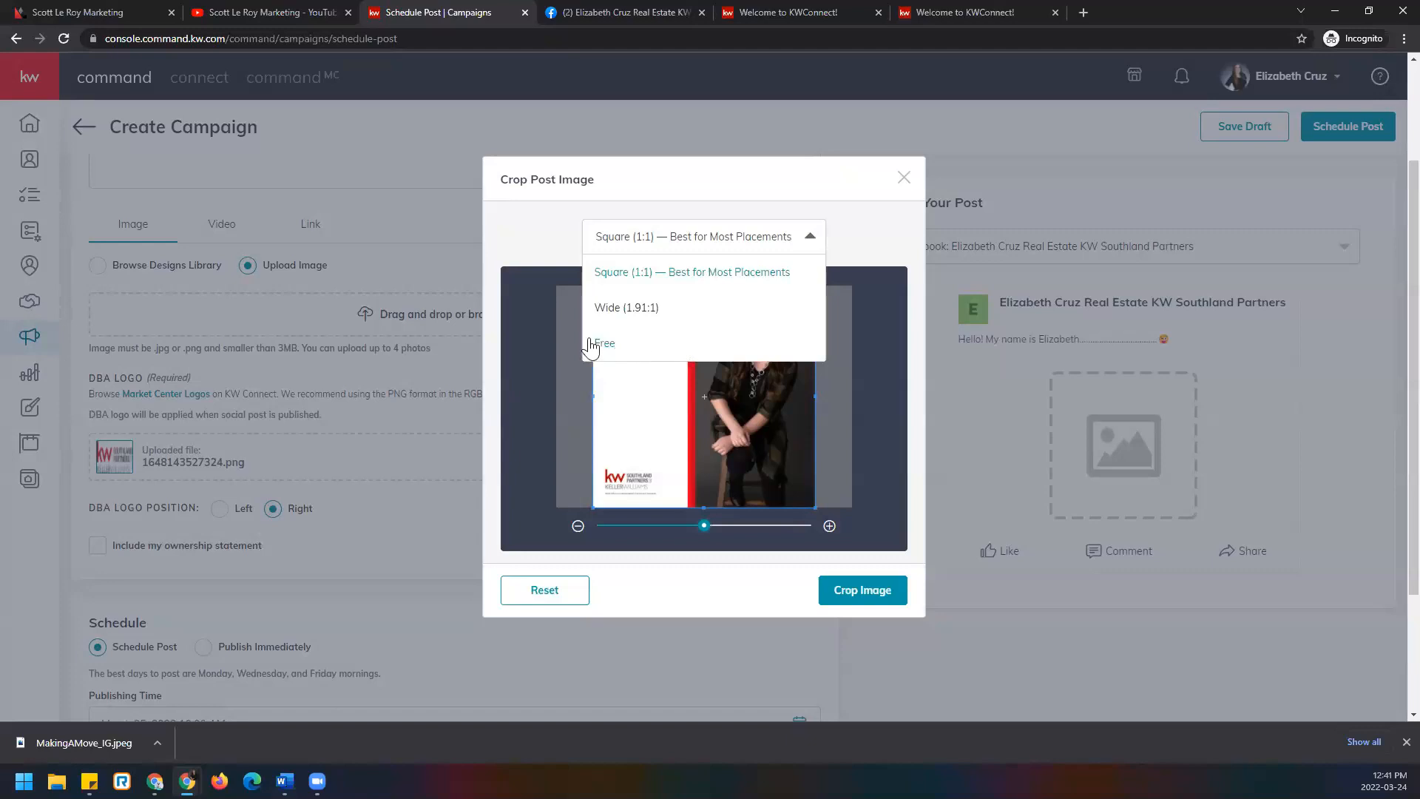
{"action": "left_click", "coordinate": [777, 273]}
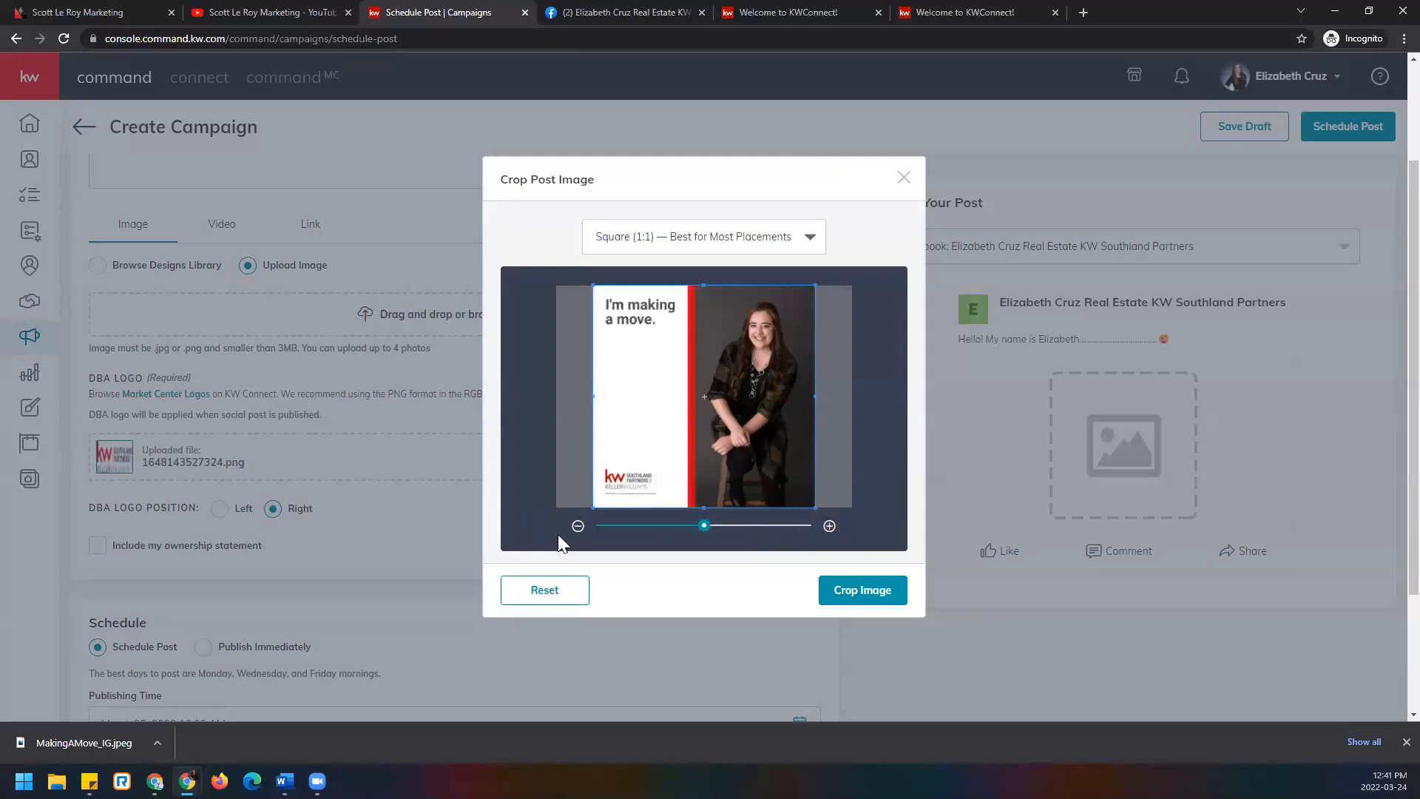
{"action": "left_click", "coordinate": [900, 597]}
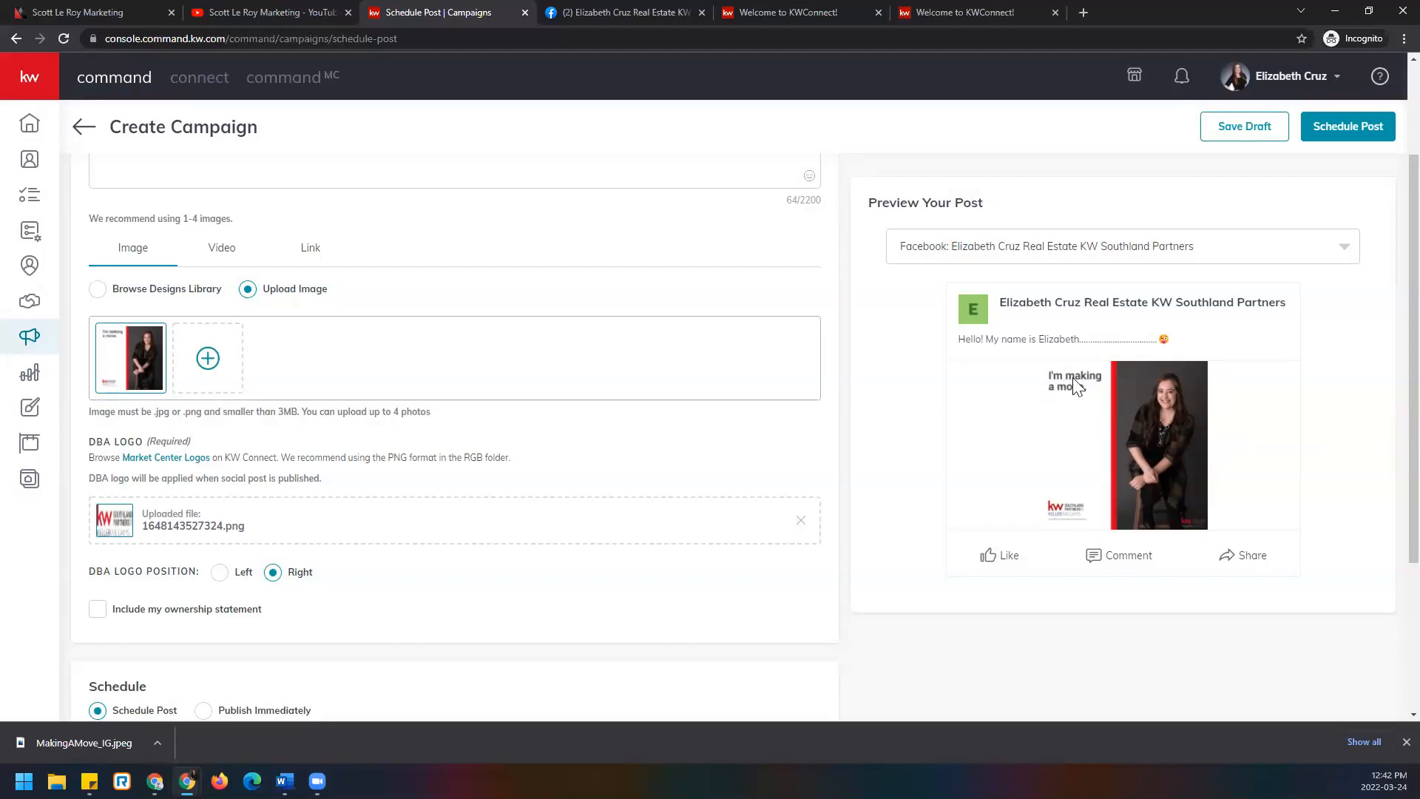
Check which Facebook page the preview uses, leaving it unchanged, and review the post preview.
{"action": "left_click", "coordinate": [1348, 255]}
{"action": "left_click", "coordinate": [1359, 273]}
{"action": "scroll", "coordinate": [581, 450], "scroll_direction": "down", "scroll_amount": 1}
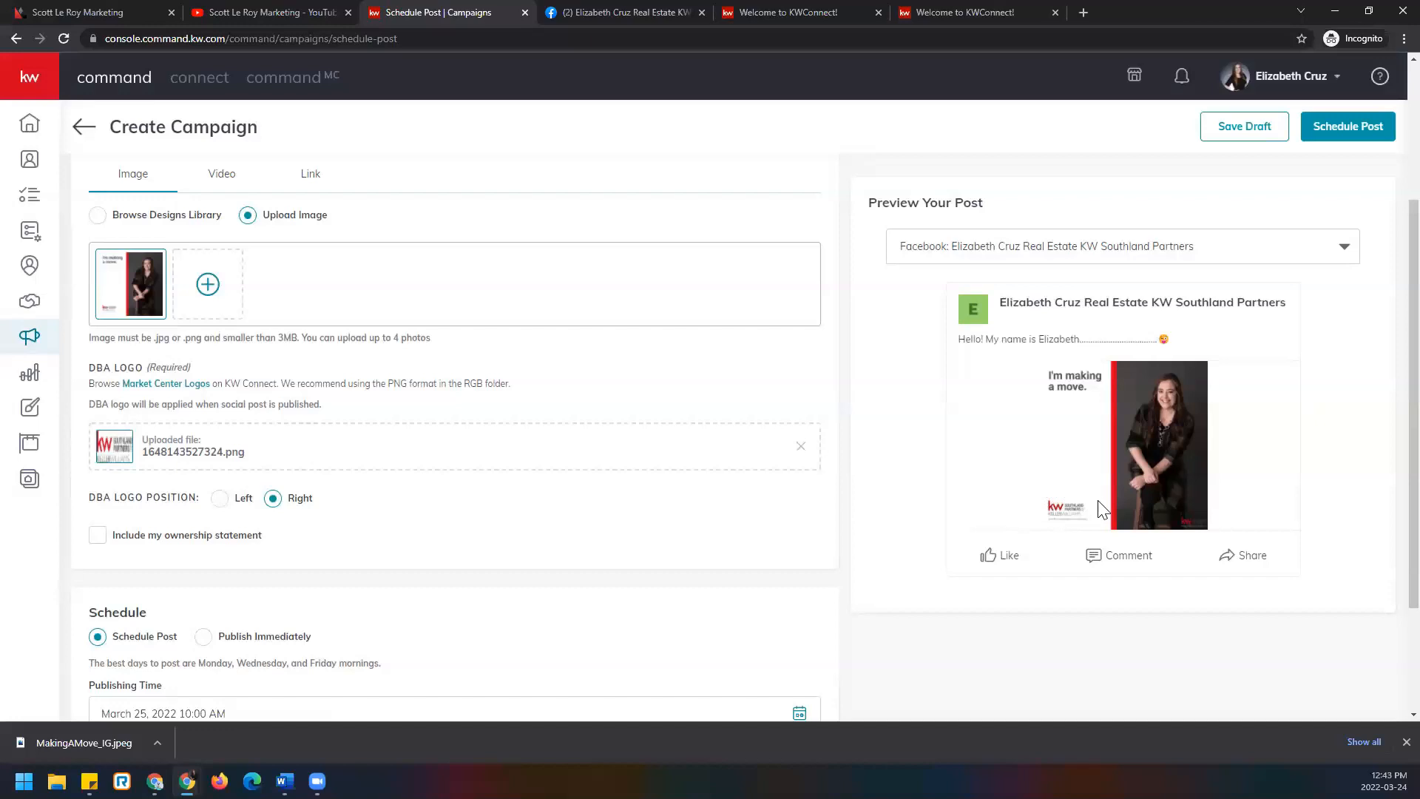
Delete the uploaded DBA logo file and scroll down the Create Campaign form.
{"action": "left_click", "coordinate": [801, 449]}
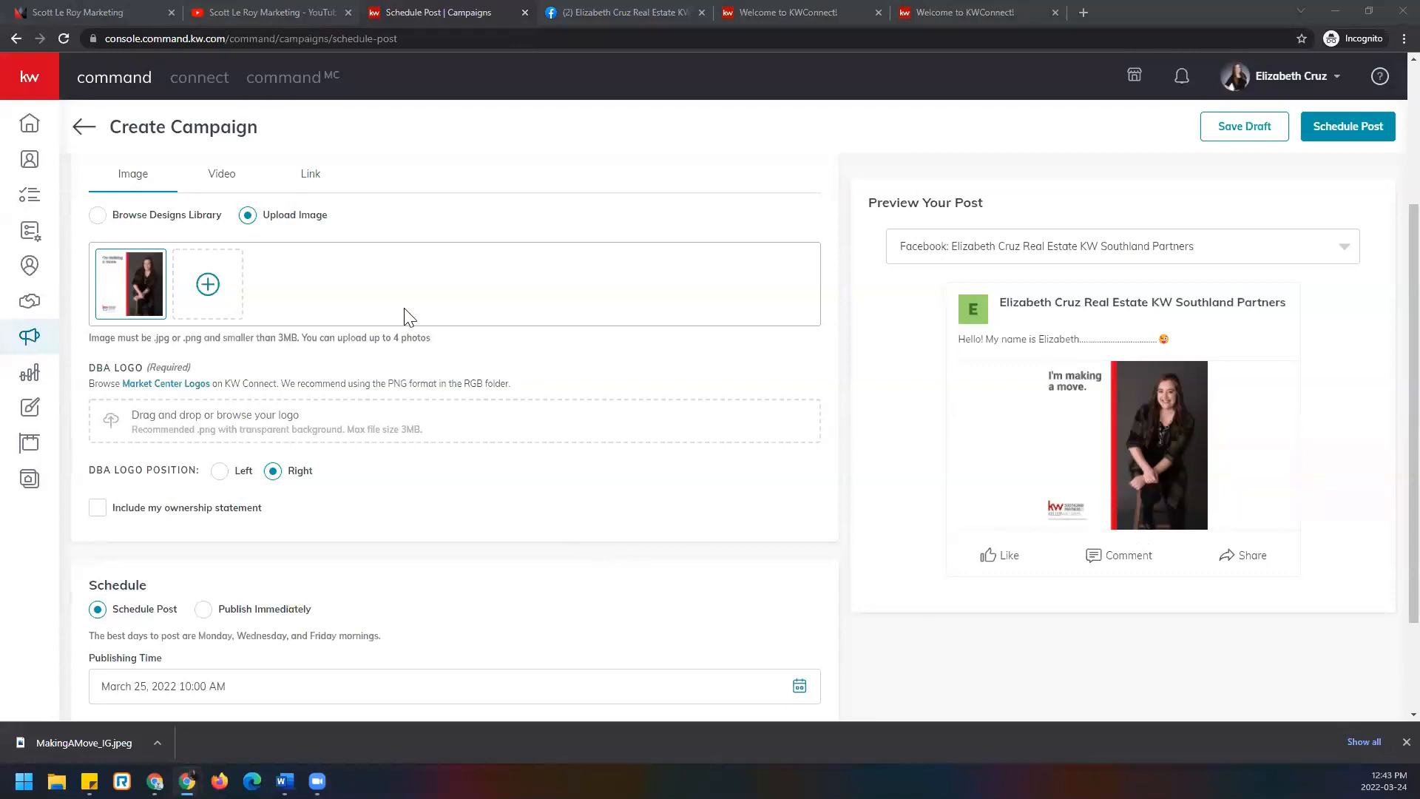
{"action": "scroll", "coordinate": [407, 317], "scroll_direction": "down", "scroll_amount": 2}
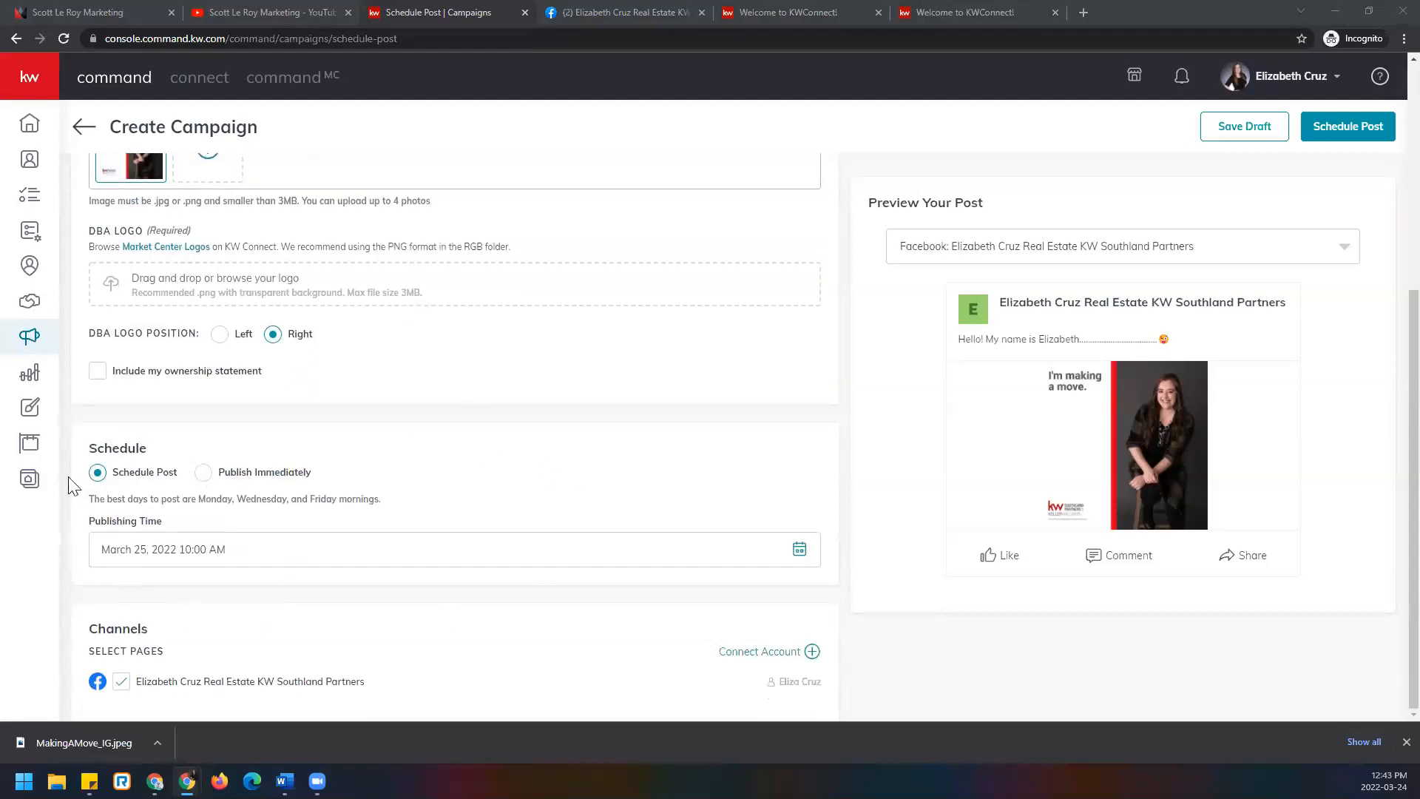
Change the post from the March 25, 2022 10:00 AM schedule to Publish Immediately.
{"action": "left_click", "coordinate": [801, 555]}
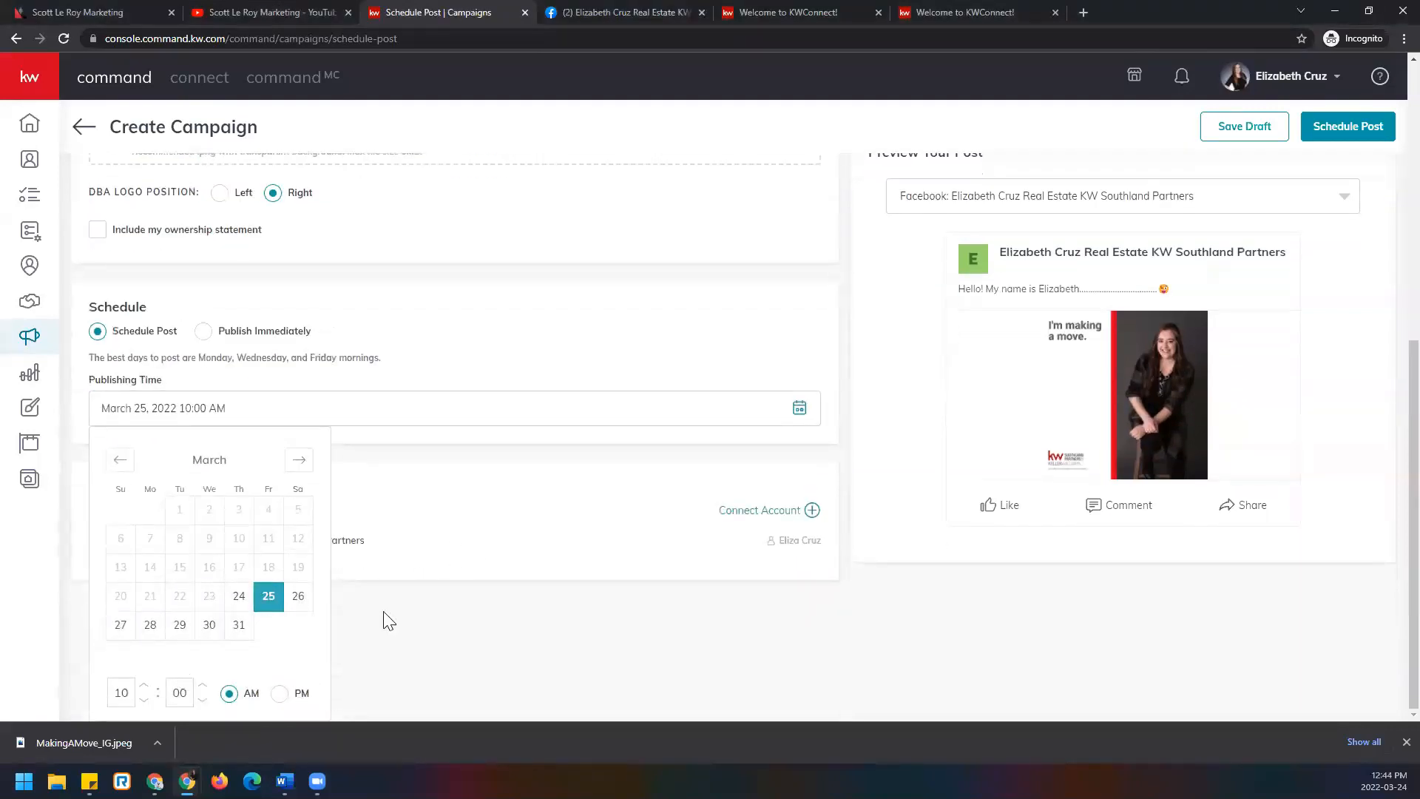
{"action": "left_click", "coordinate": [444, 606]}
{"action": "left_click", "coordinate": [204, 472]}
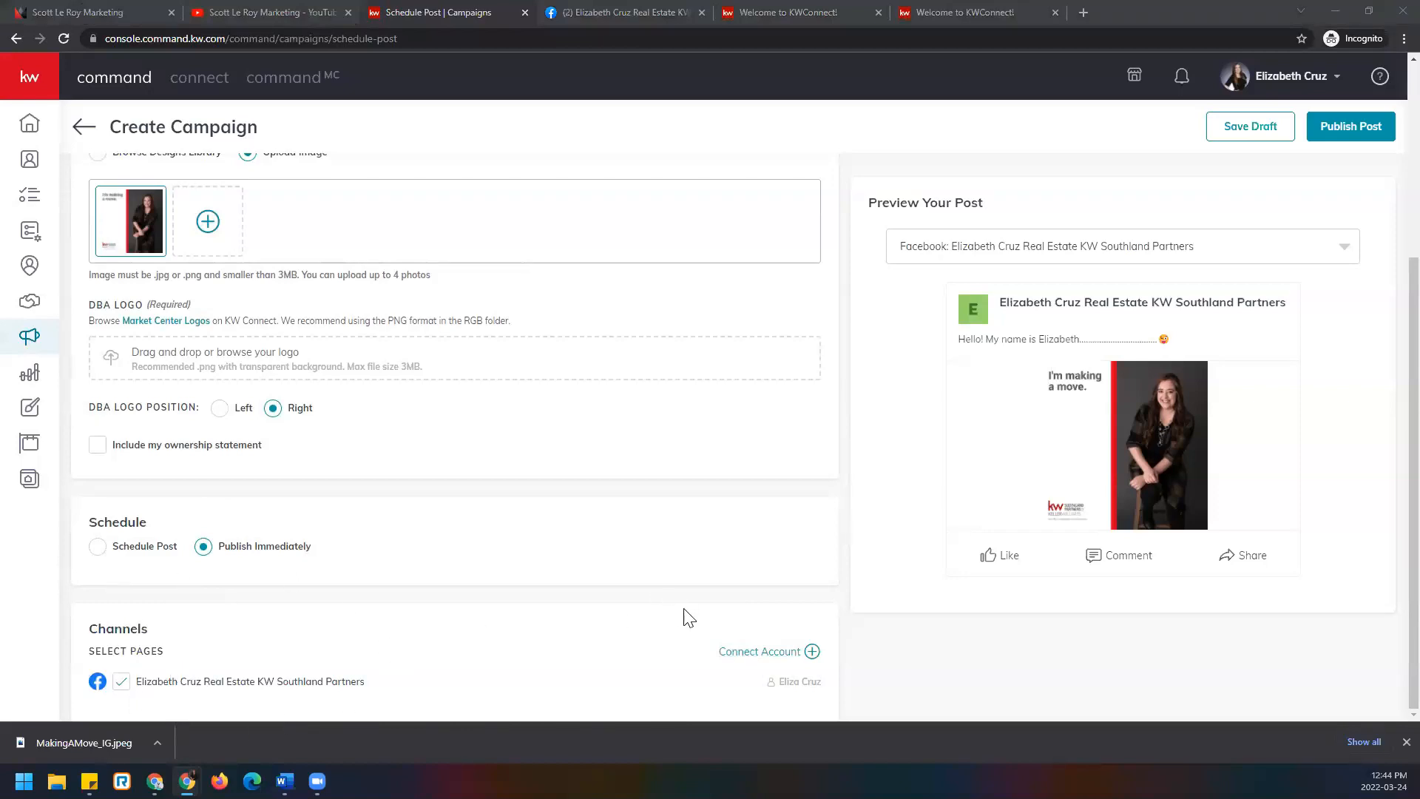
{"action": "scroll", "coordinate": [684, 610], "scroll_direction": "up", "scroll_amount": 4}
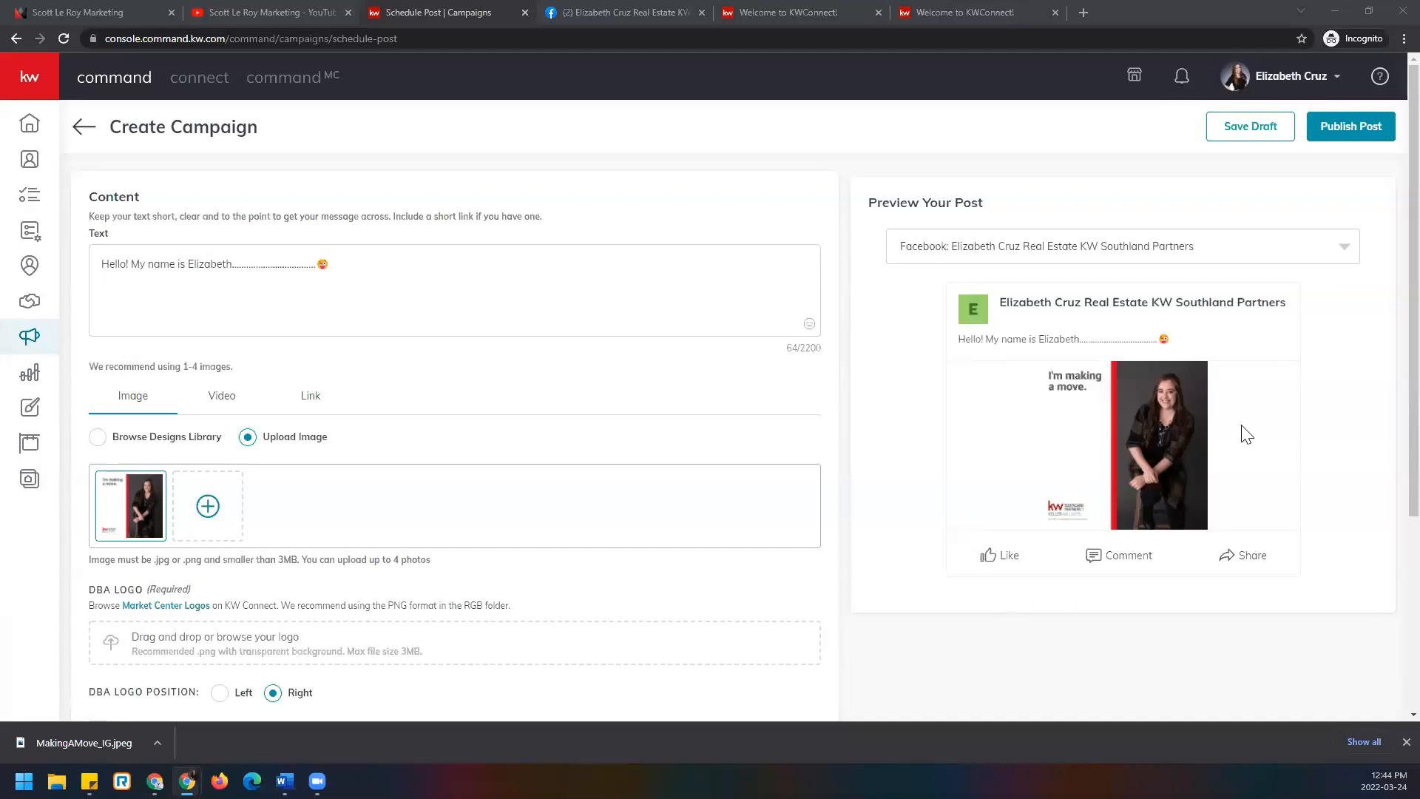
Upload the logo from KW Logos > KellerWilliams_Reversed_Grayscale (1) as the DBA logo and confirm its crop.
{"action": "left_click", "coordinate": [1354, 133]}
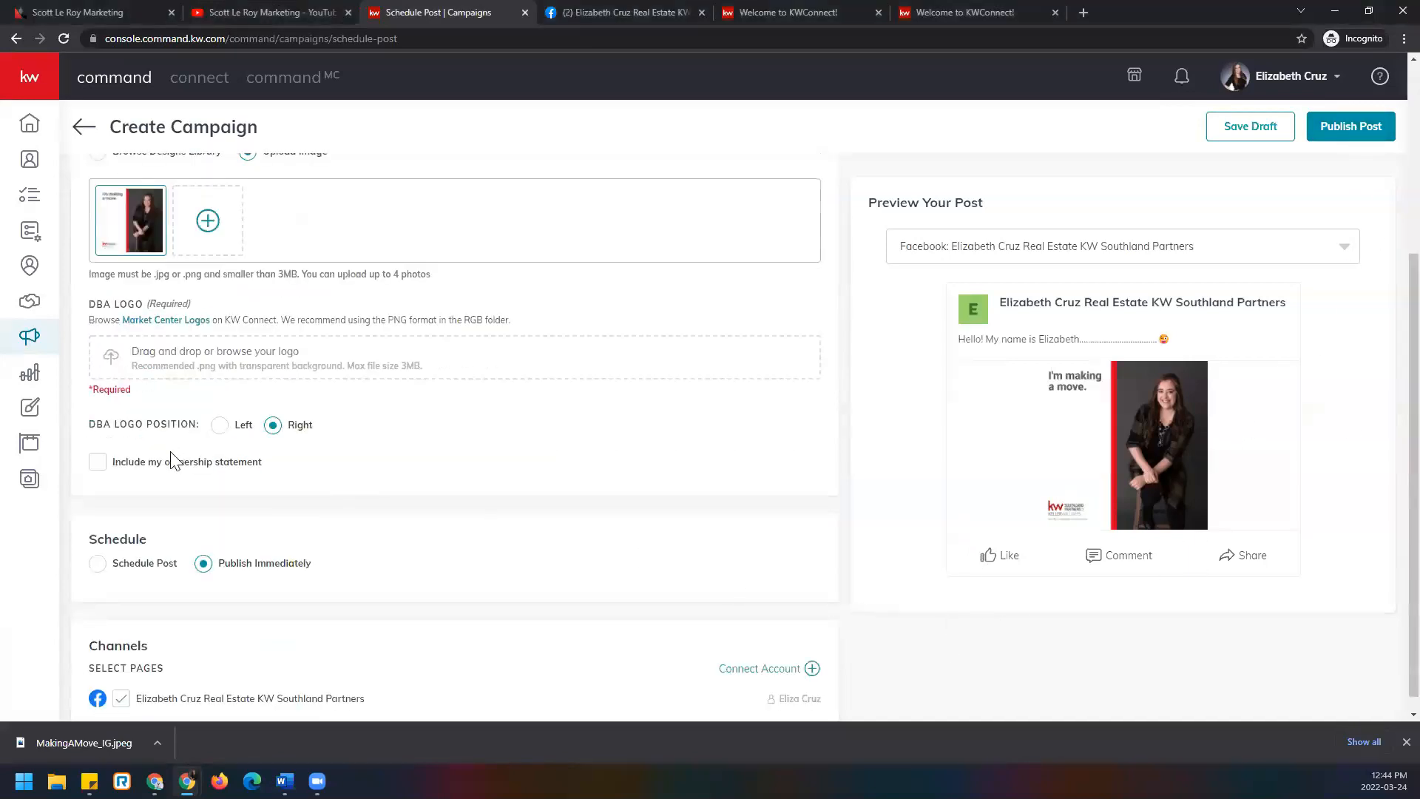
{"action": "left_click", "coordinate": [170, 352]}
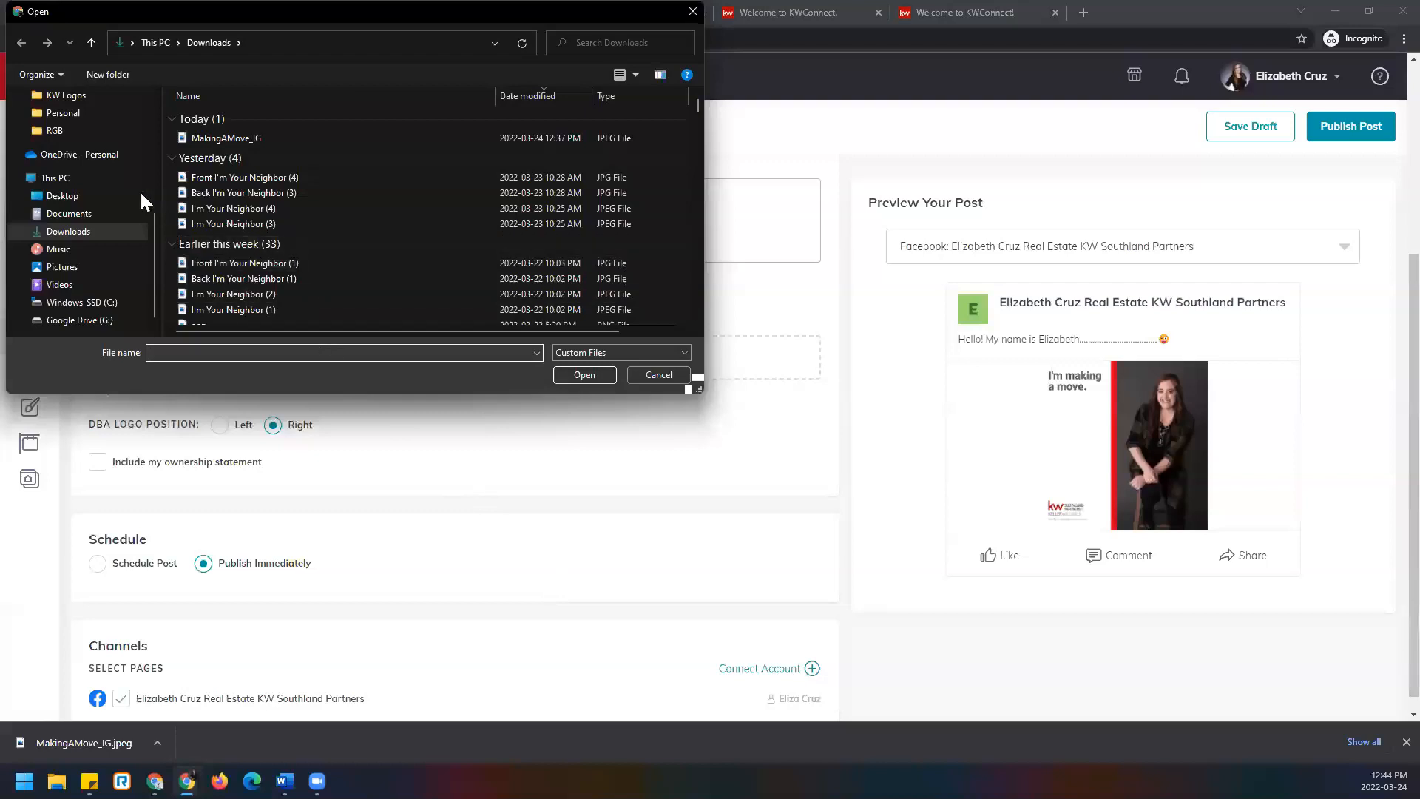
{"action": "scroll", "coordinate": [140, 195], "scroll_direction": "up", "scroll_amount": 3}
{"action": "left_click", "coordinate": [133, 238]}
{"action": "scroll", "coordinate": [414, 234], "scroll_direction": "down", "scroll_amount": 2}
{"action": "scroll", "coordinate": [414, 234], "scroll_direction": "down", "scroll_amount": 2}
{"action": "scroll", "coordinate": [413, 239], "scroll_direction": "up", "scroll_amount": 3}
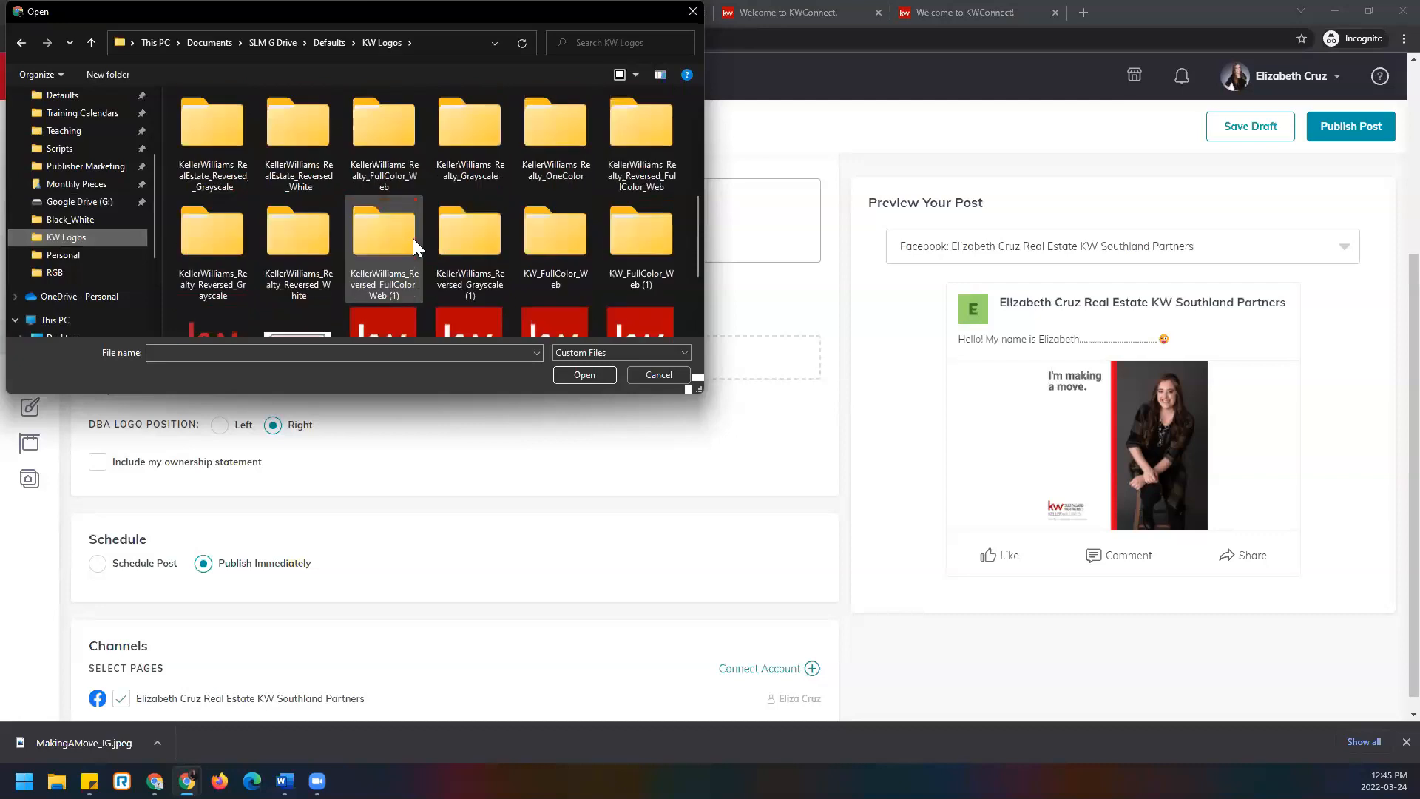
{"action": "double_click", "coordinate": [472, 241]}
{"action": "double_click", "coordinate": [275, 117]}
{"action": "double_click", "coordinate": [231, 154]}
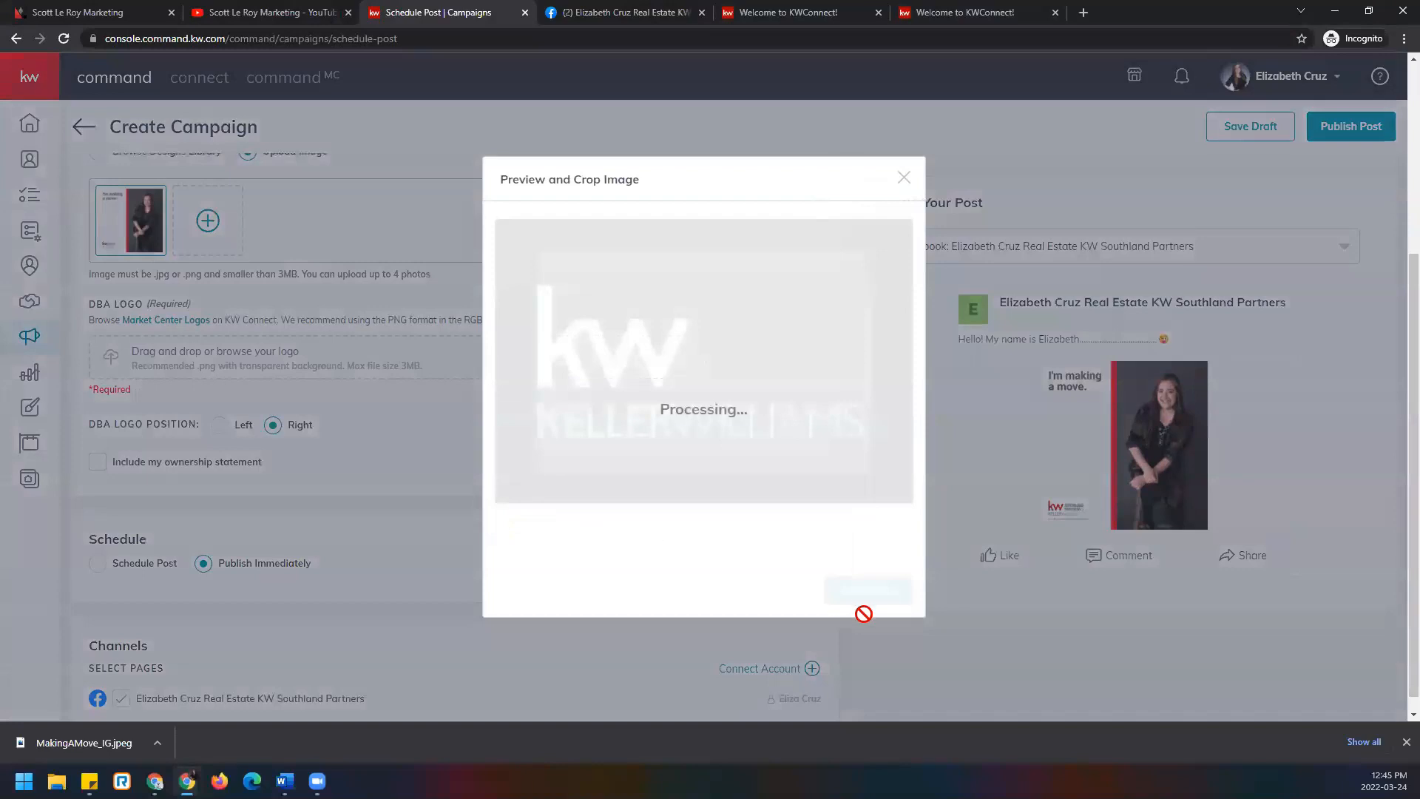
{"action": "left_click", "coordinate": [863, 611]}
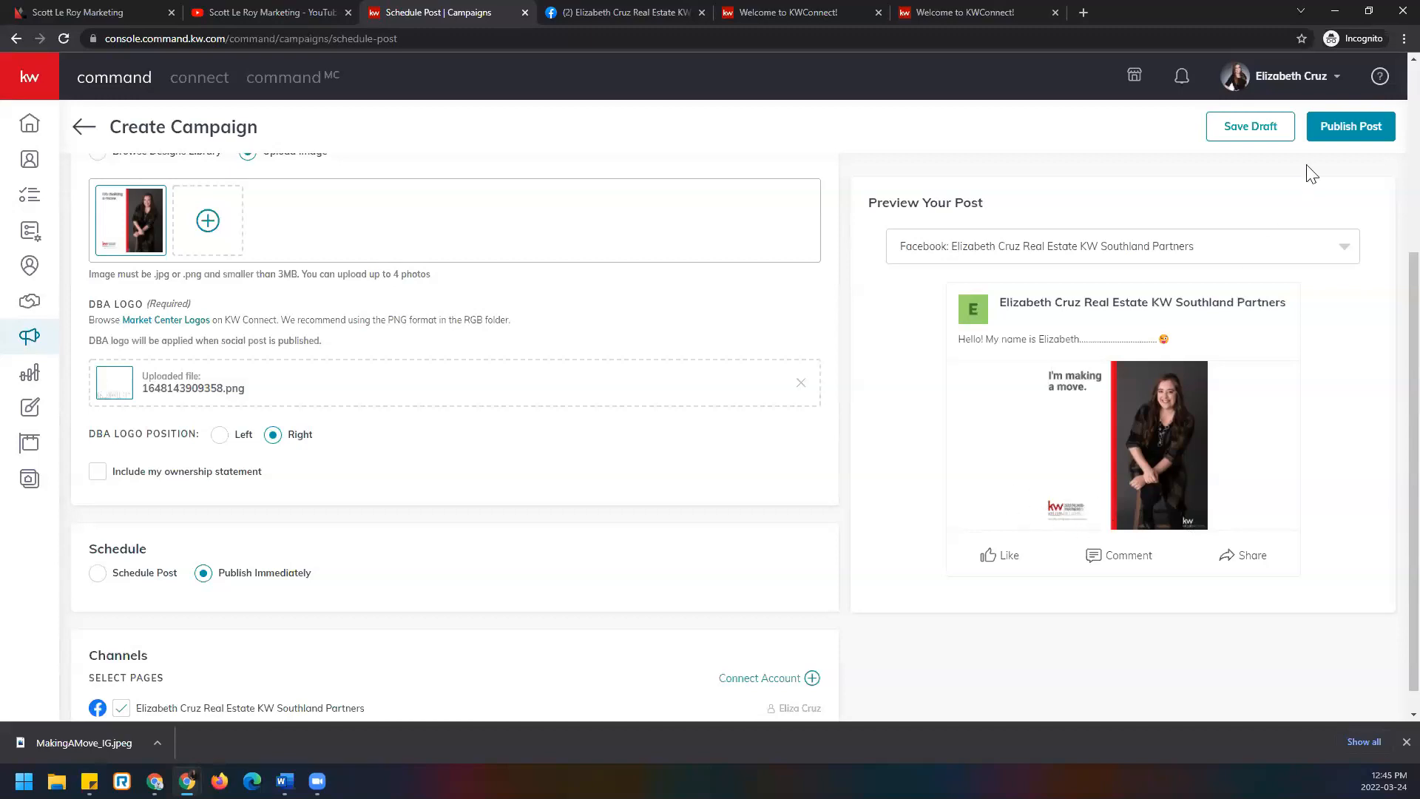
Publish the 'I'm making a move' post, confirming in the Publish Post dialog.
{"action": "left_click", "coordinate": [1383, 139]}
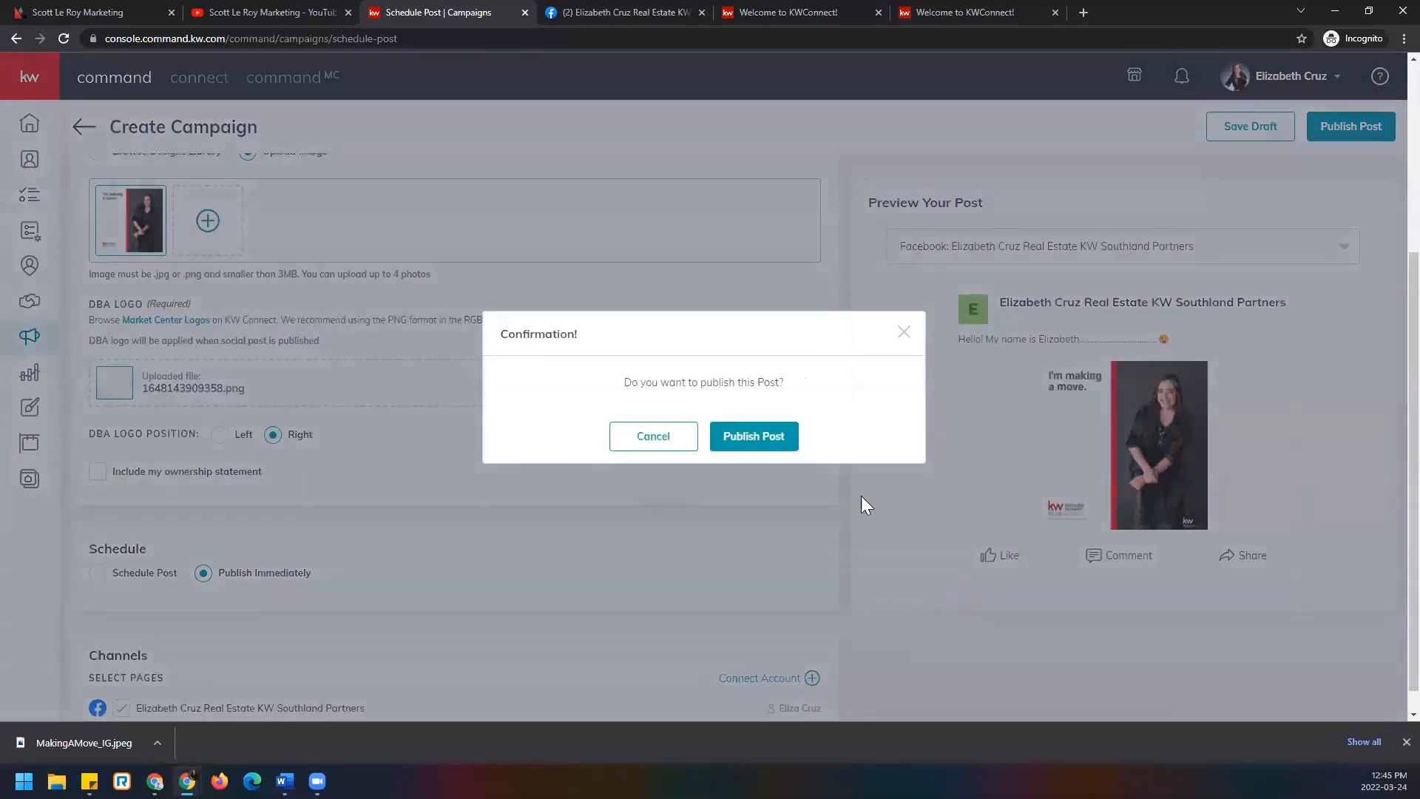
{"action": "left_click", "coordinate": [773, 436]}
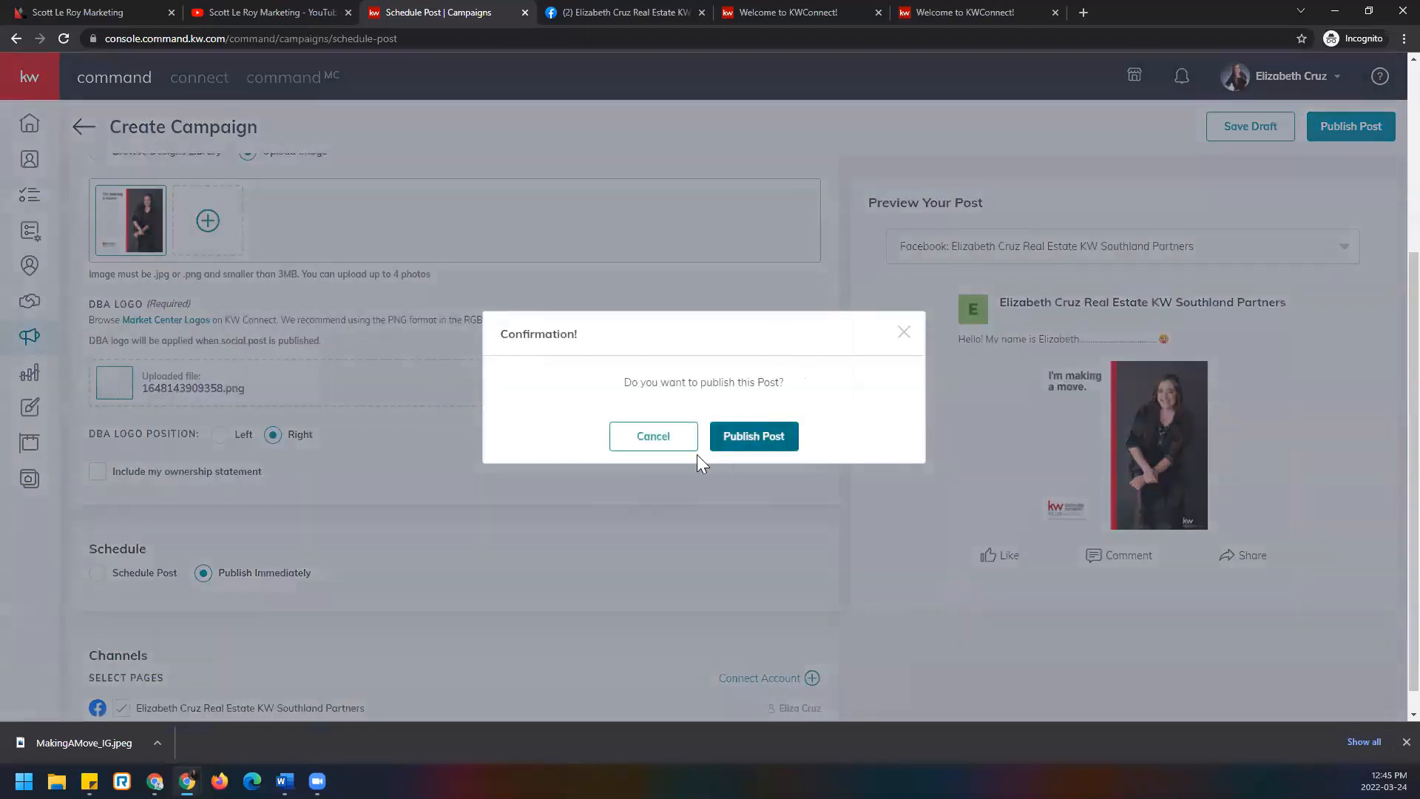
{"action": "left_click", "coordinate": [794, 443]}
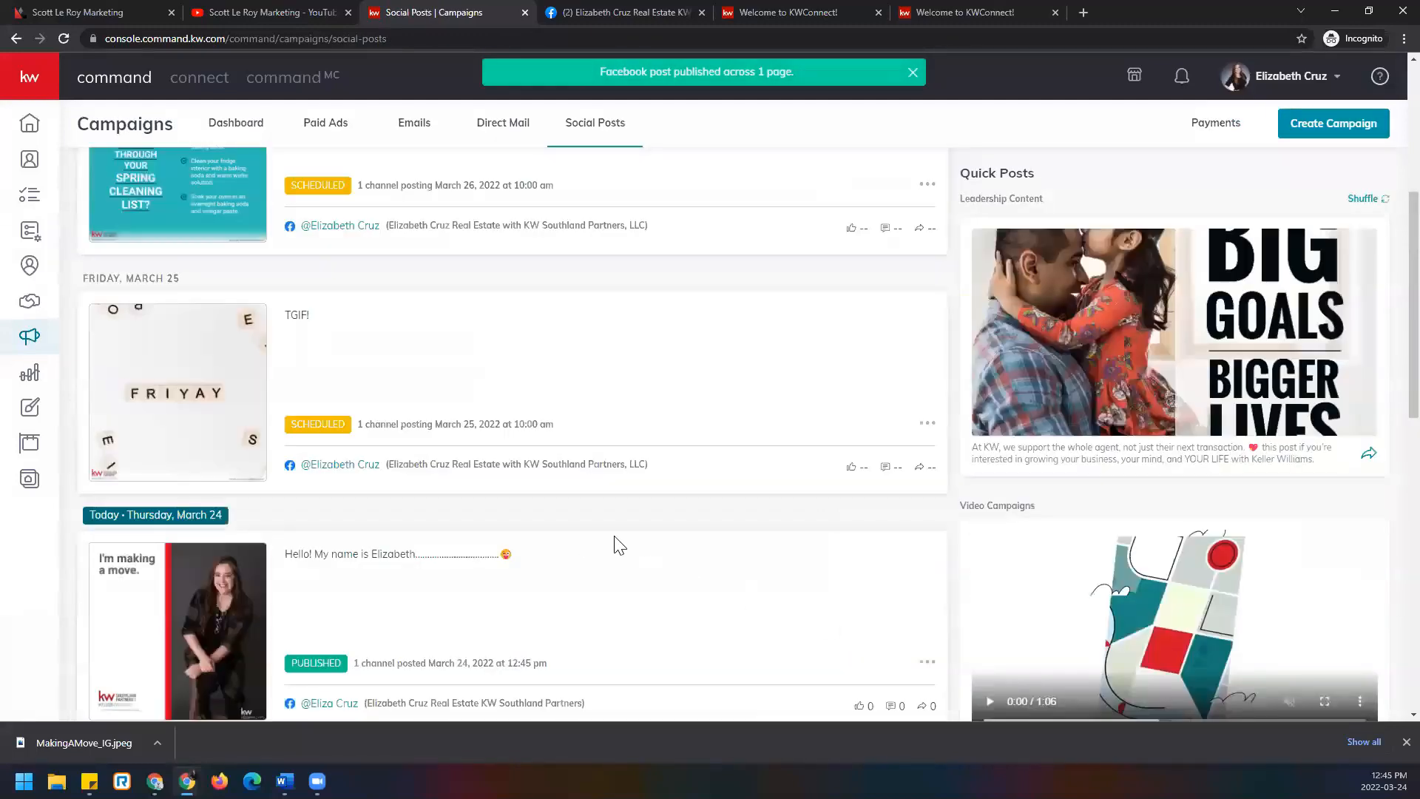
Review the Social Posts list, then go to the Facebook business page tab.
{"action": "scroll", "coordinate": [762, 574], "scroll_direction": "up", "scroll_amount": 5}
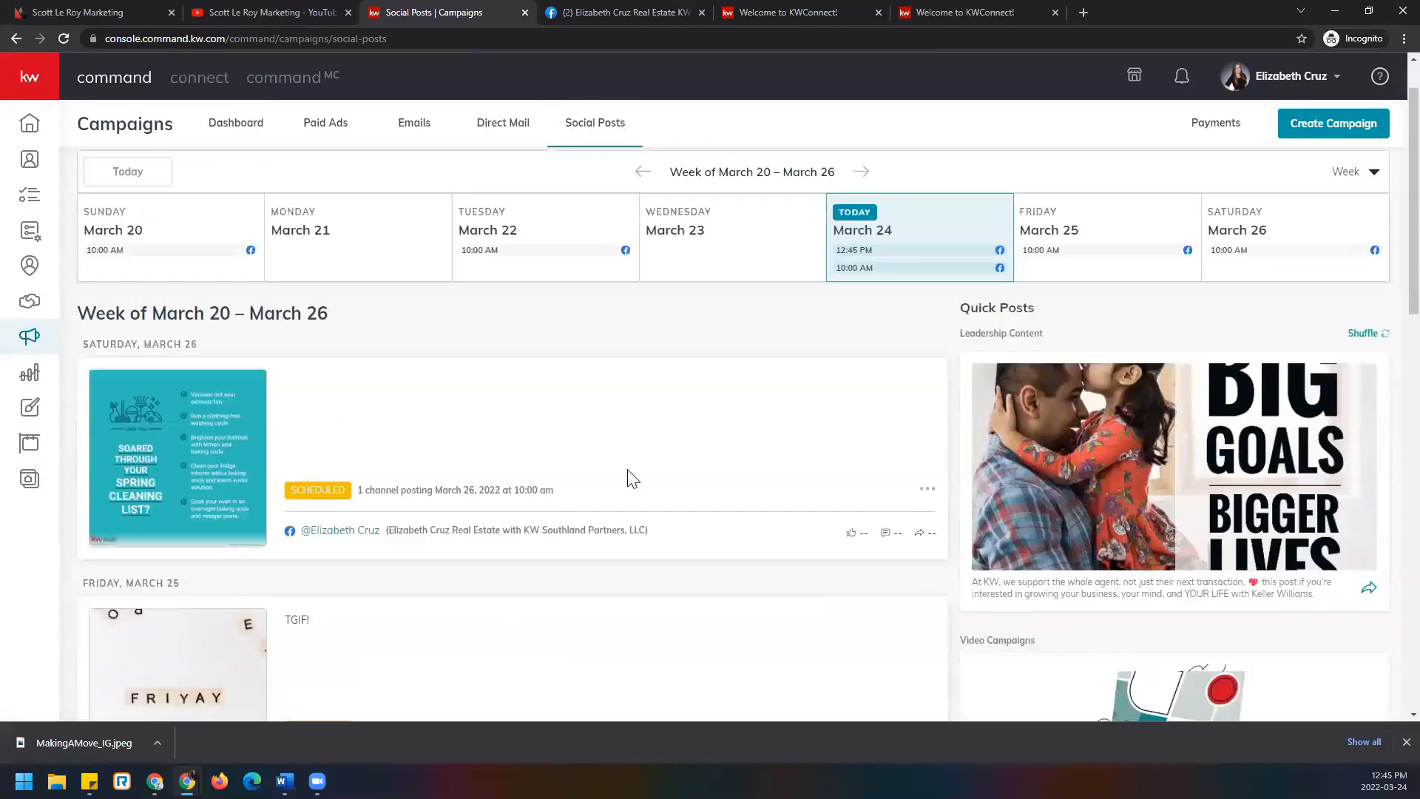
{"action": "scroll", "coordinate": [628, 479], "scroll_direction": "down", "scroll_amount": 6}
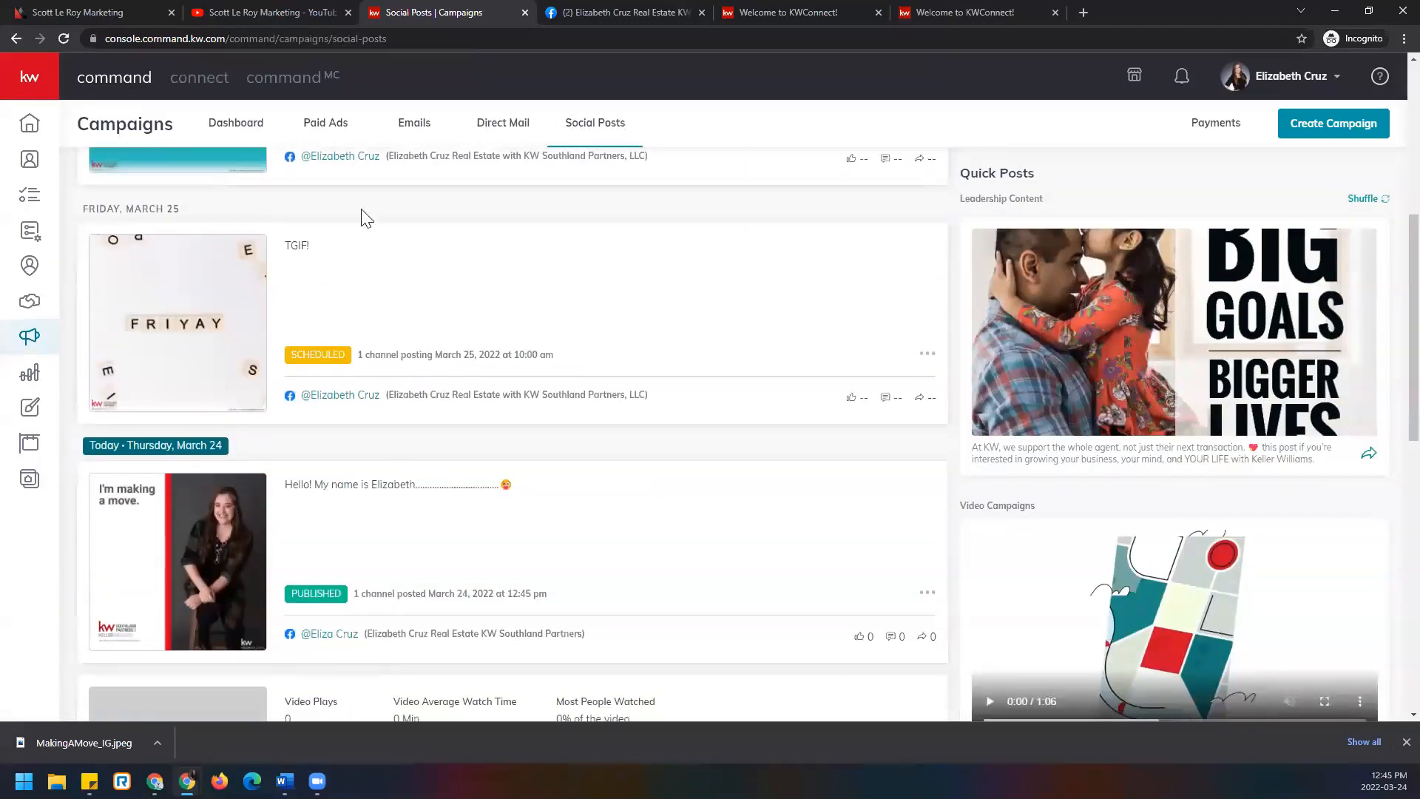
{"action": "scroll", "coordinate": [352, 459], "scroll_direction": "up", "scroll_amount": 3}
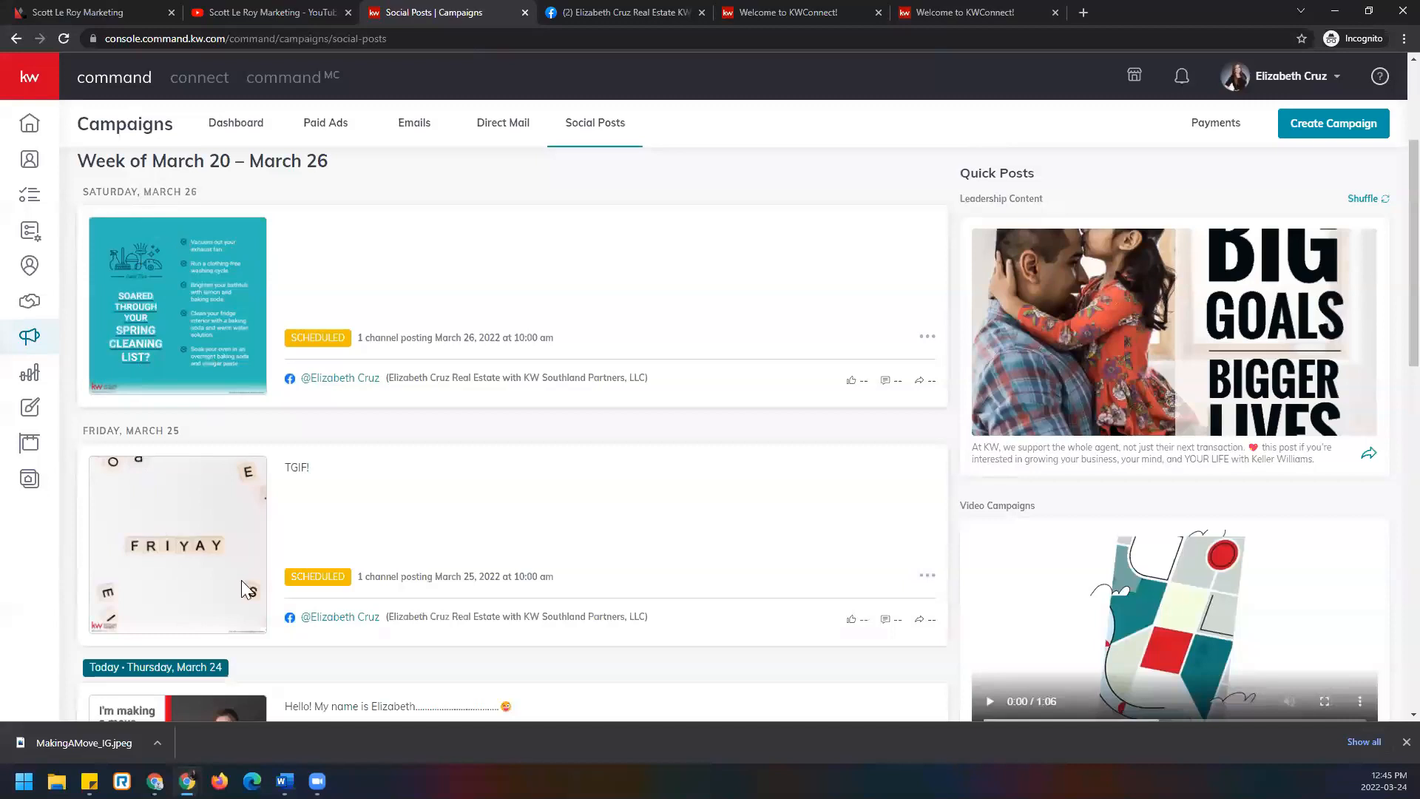
{"action": "scroll", "coordinate": [243, 583], "scroll_direction": "down", "scroll_amount": 2}
{"action": "scroll", "coordinate": [244, 584], "scroll_direction": "down", "scroll_amount": 3}
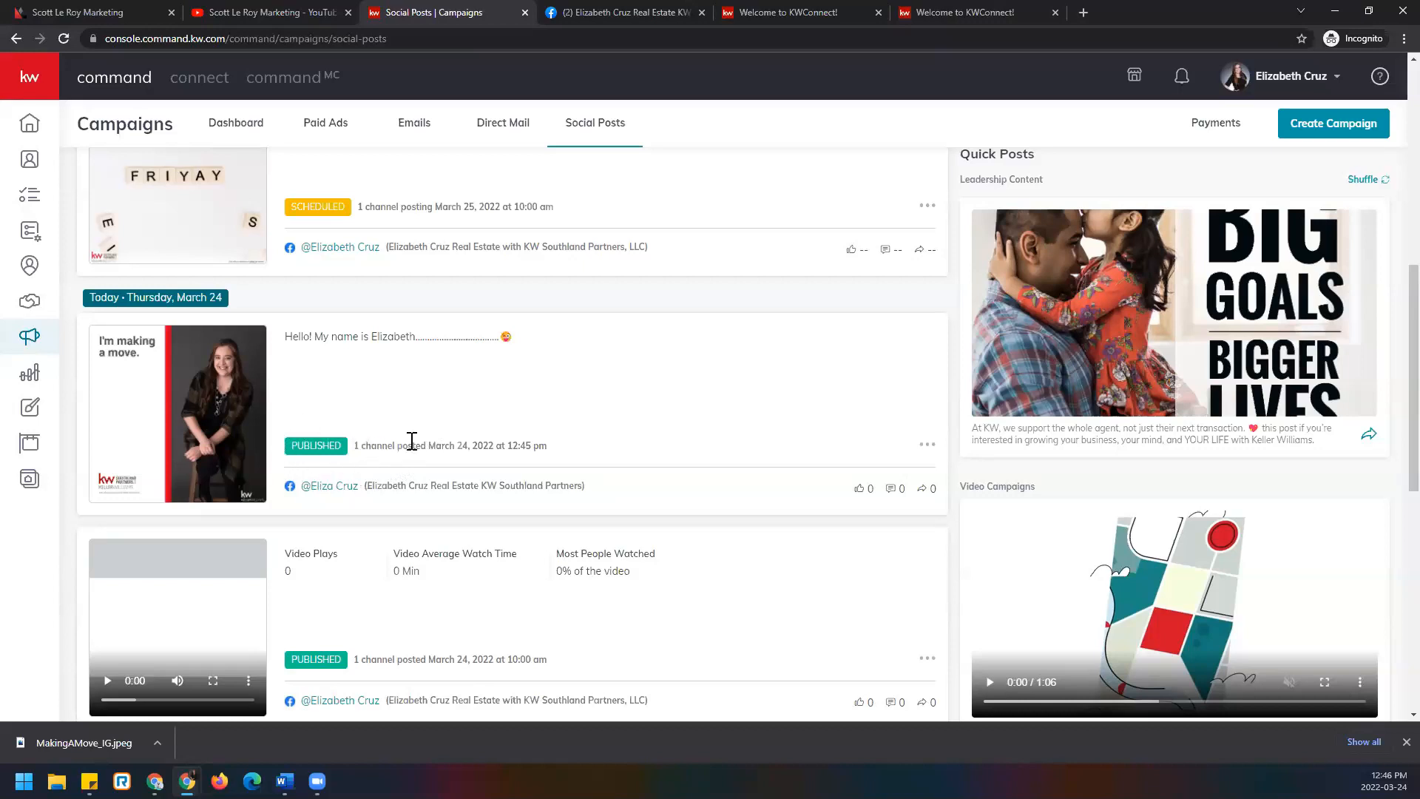
{"action": "left_click", "coordinate": [603, 12]}
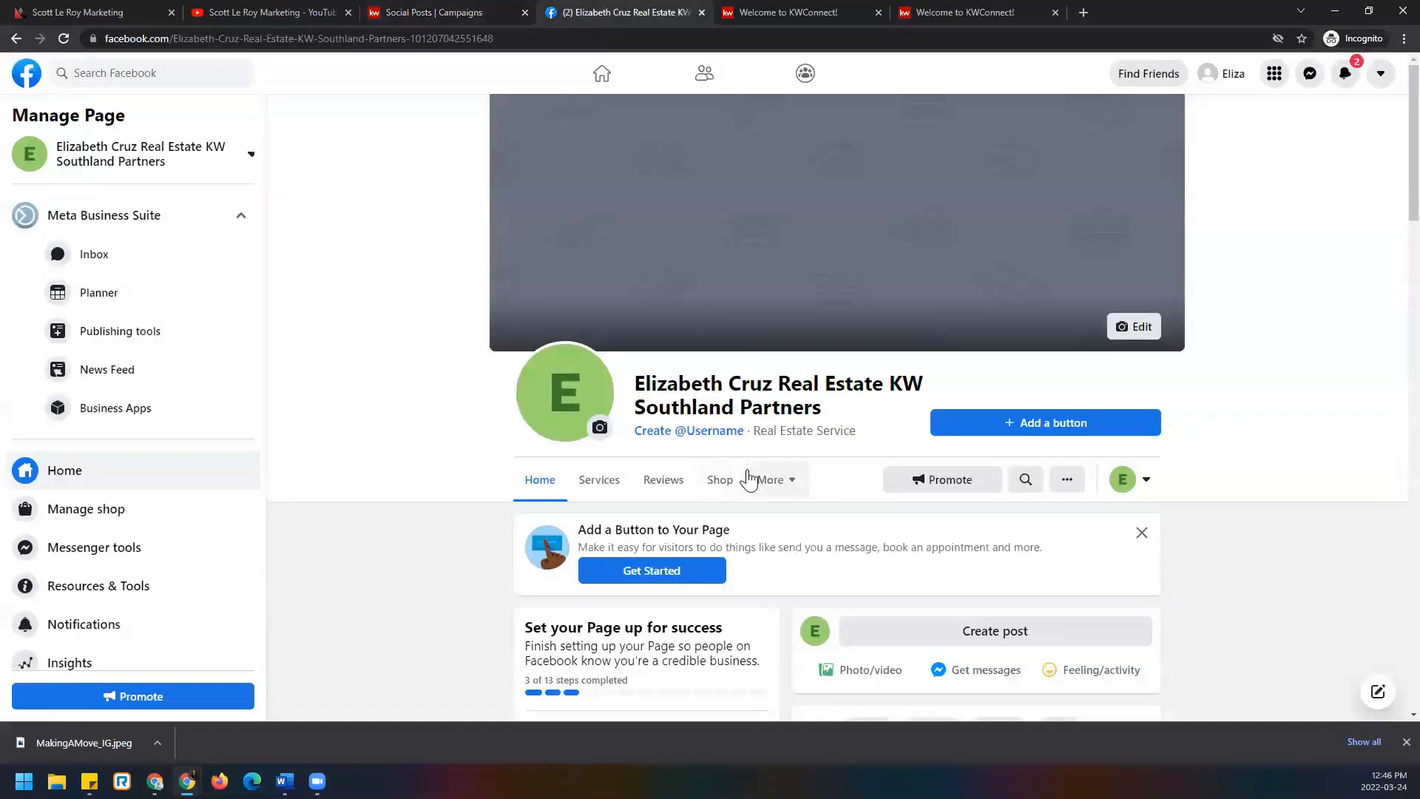
Reload the Facebook page, confirm the new 'I'm making a move' post, then return to KW Command.
{"action": "left_click", "coordinate": [64, 38]}
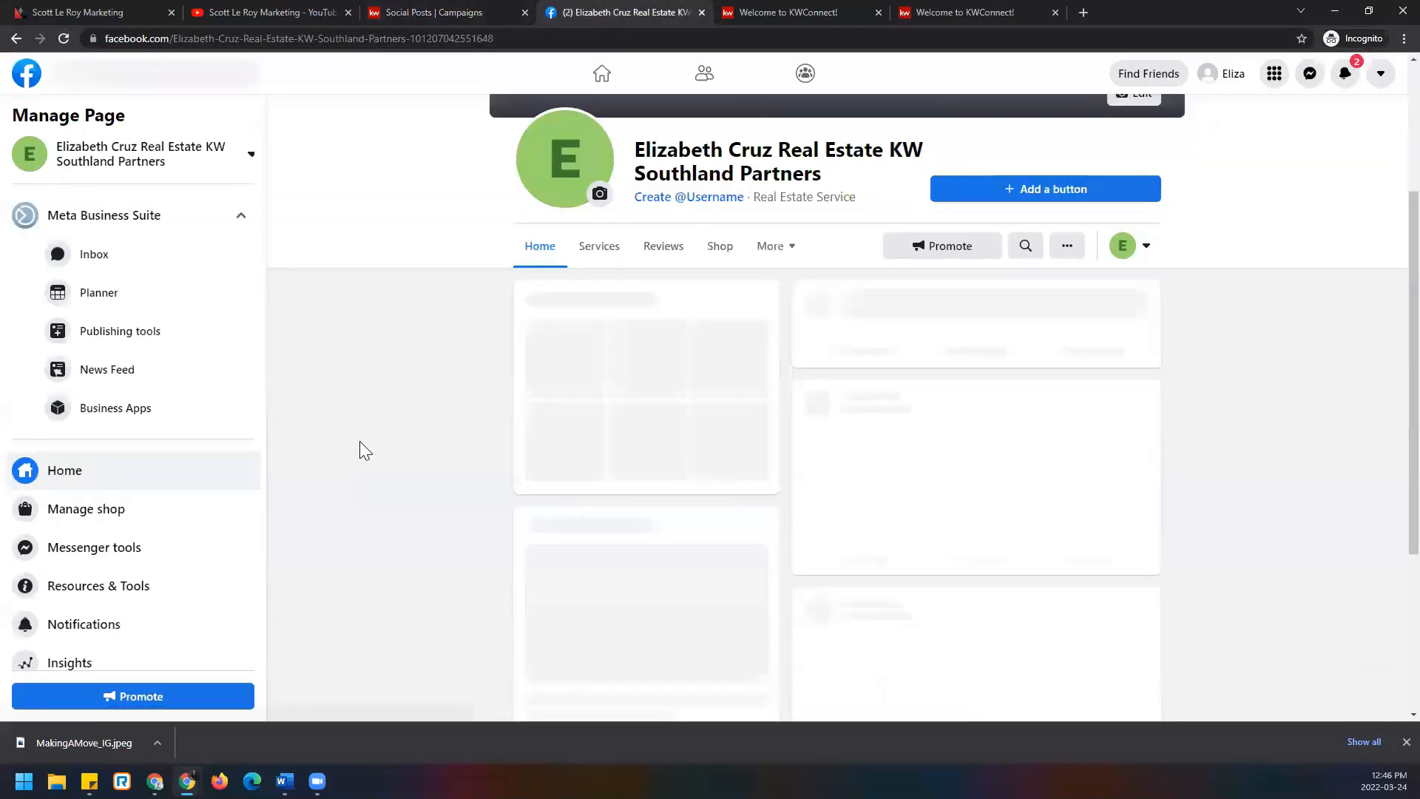
{"action": "scroll", "coordinate": [387, 431], "scroll_direction": "down", "scroll_amount": 3}
{"action": "scroll", "coordinate": [388, 439], "scroll_direction": "down", "scroll_amount": 2}
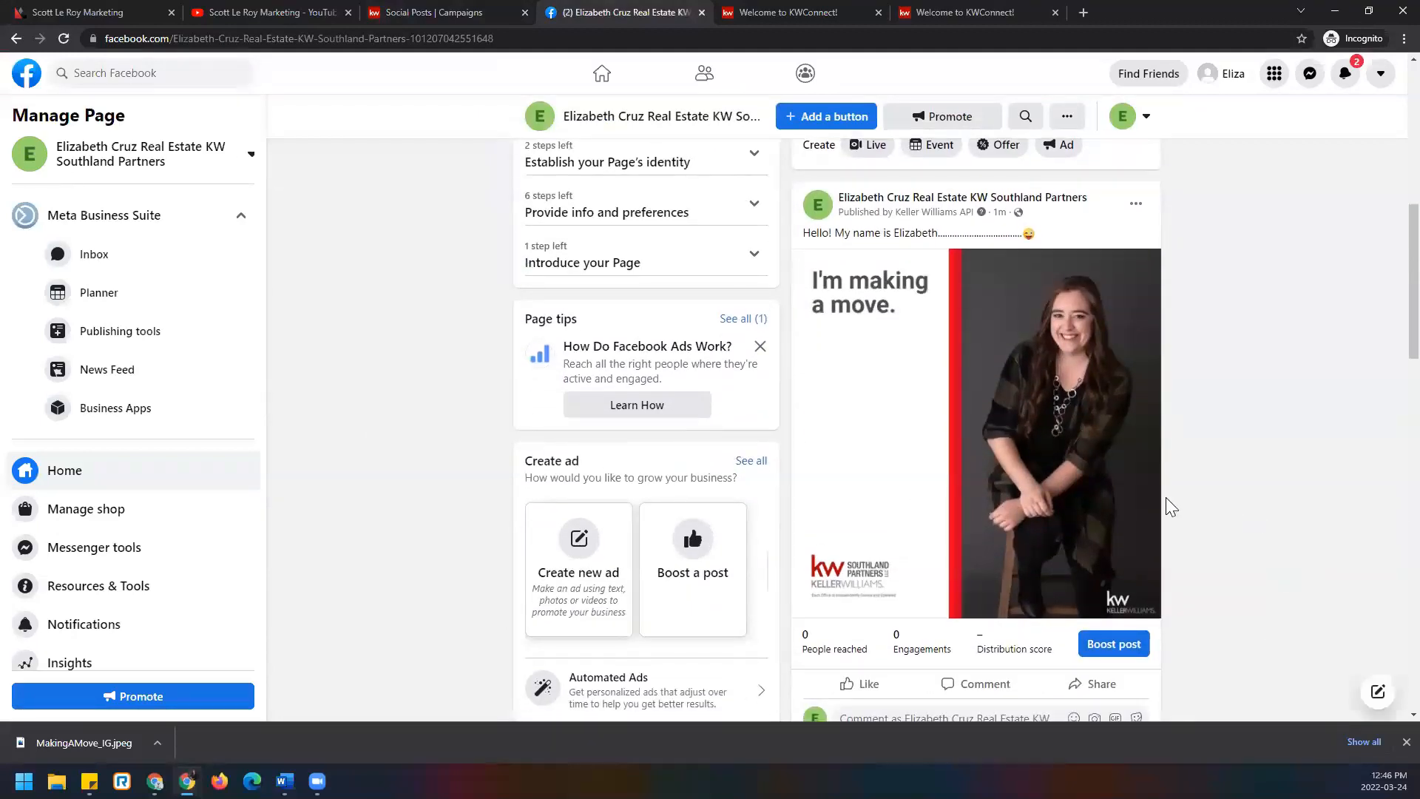
{"action": "scroll", "coordinate": [1200, 493], "scroll_direction": "up", "scroll_amount": 8}
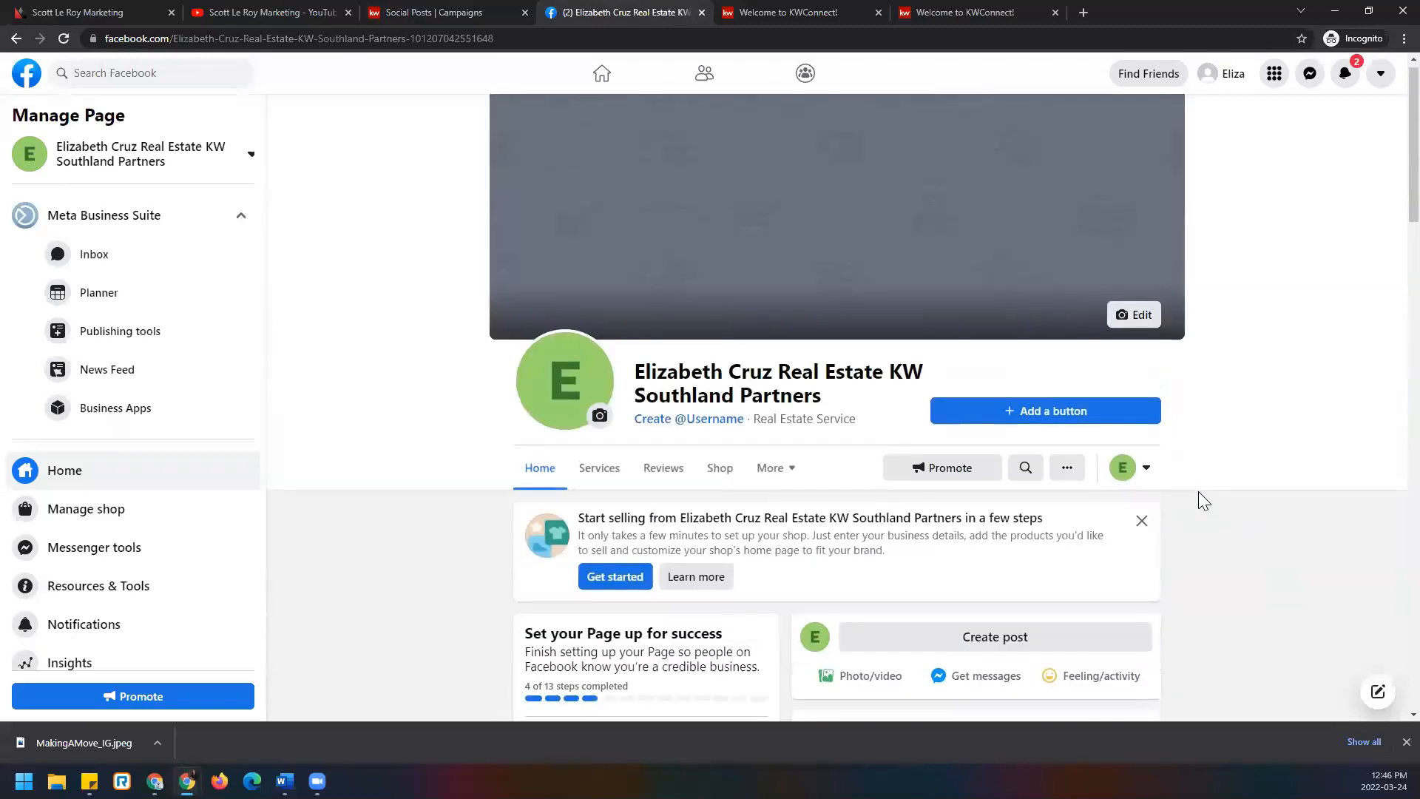
{"action": "scroll", "coordinate": [1198, 491], "scroll_direction": "down", "scroll_amount": 2}
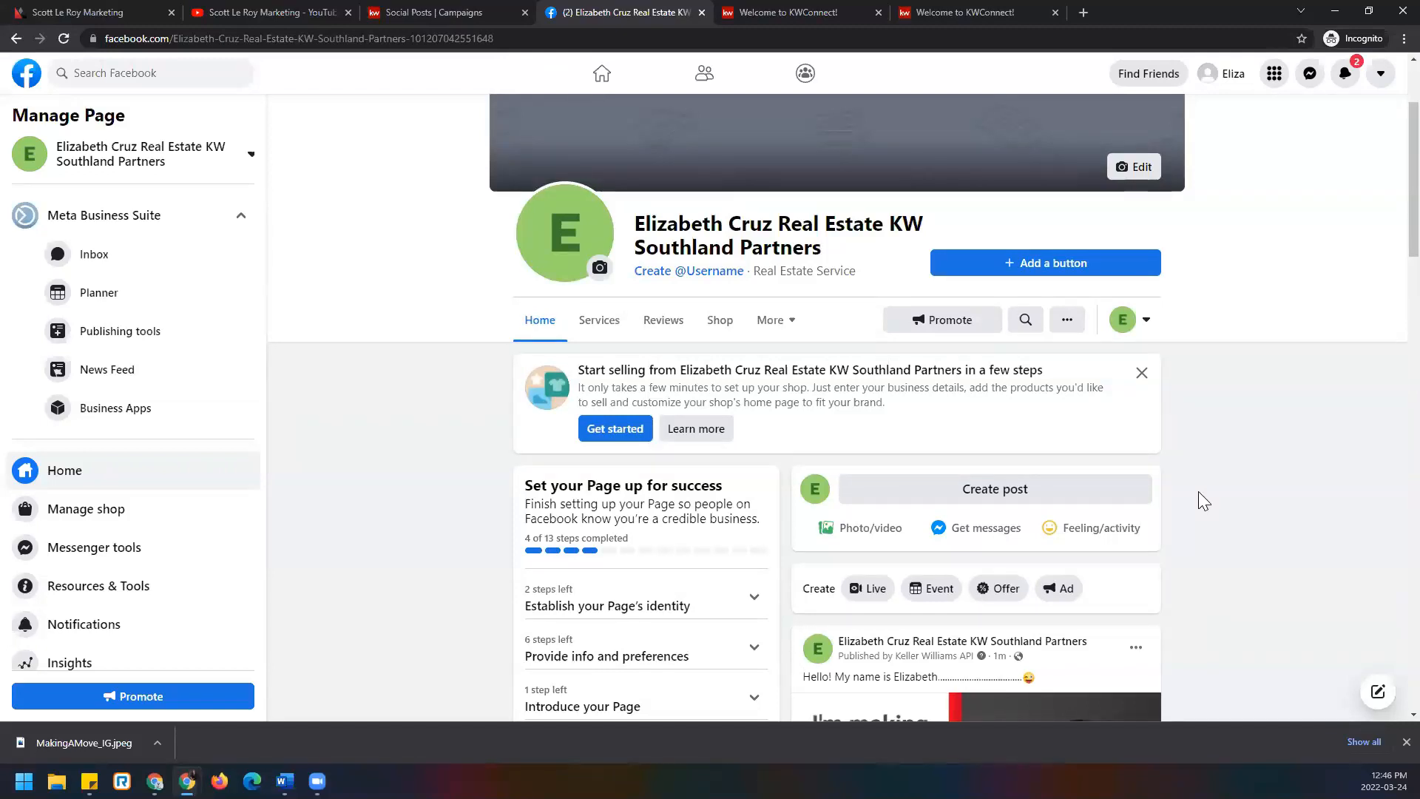
{"action": "scroll", "coordinate": [1068, 438], "scroll_direction": "down", "scroll_amount": 3}
{"action": "left_click", "coordinate": [434, 12]}
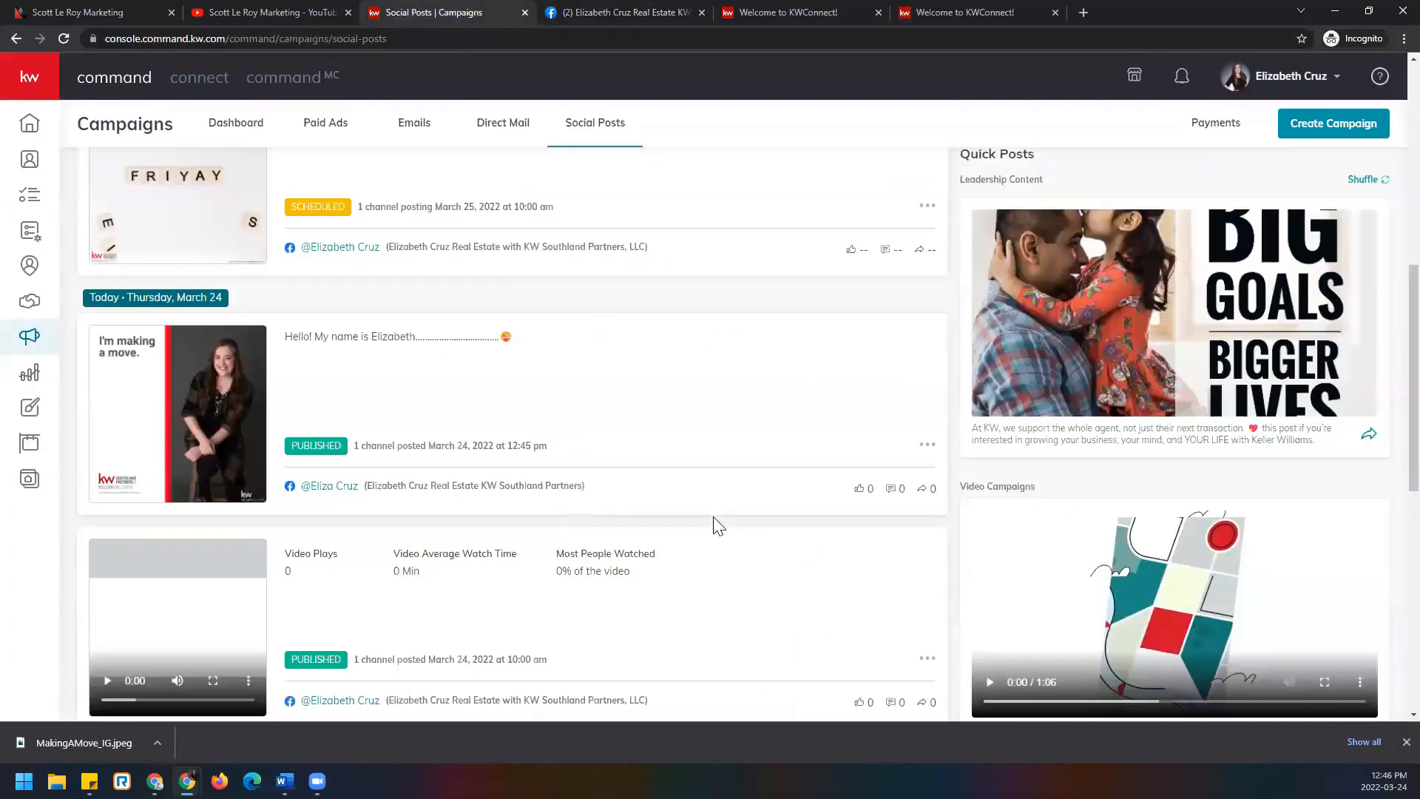
Scroll through the March 20–26 Social Posts list, then open a new blank browser tab.
{"action": "scroll", "coordinate": [666, 518], "scroll_direction": "down", "scroll_amount": 8}
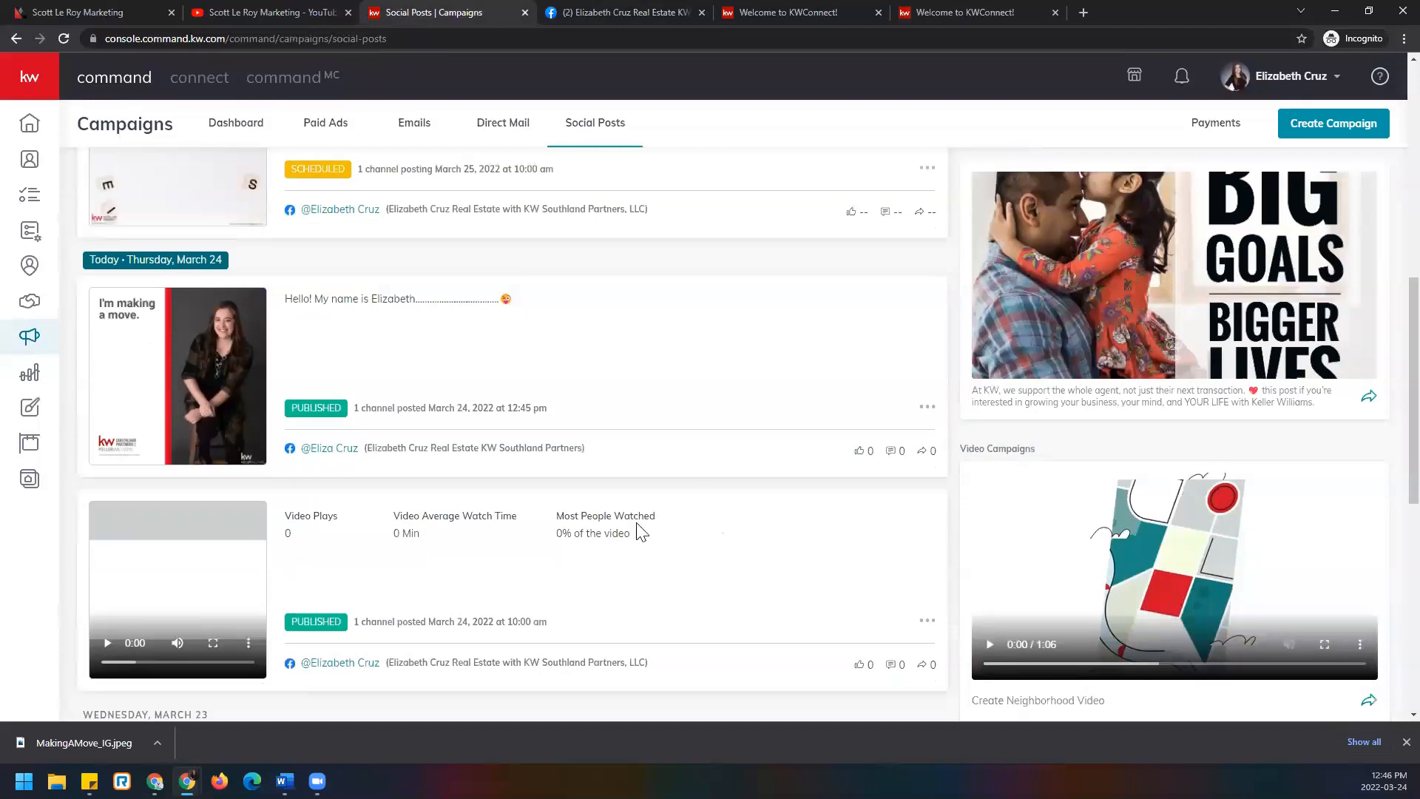
{"action": "scroll", "coordinate": [561, 518], "scroll_direction": "down", "scroll_amount": 1}
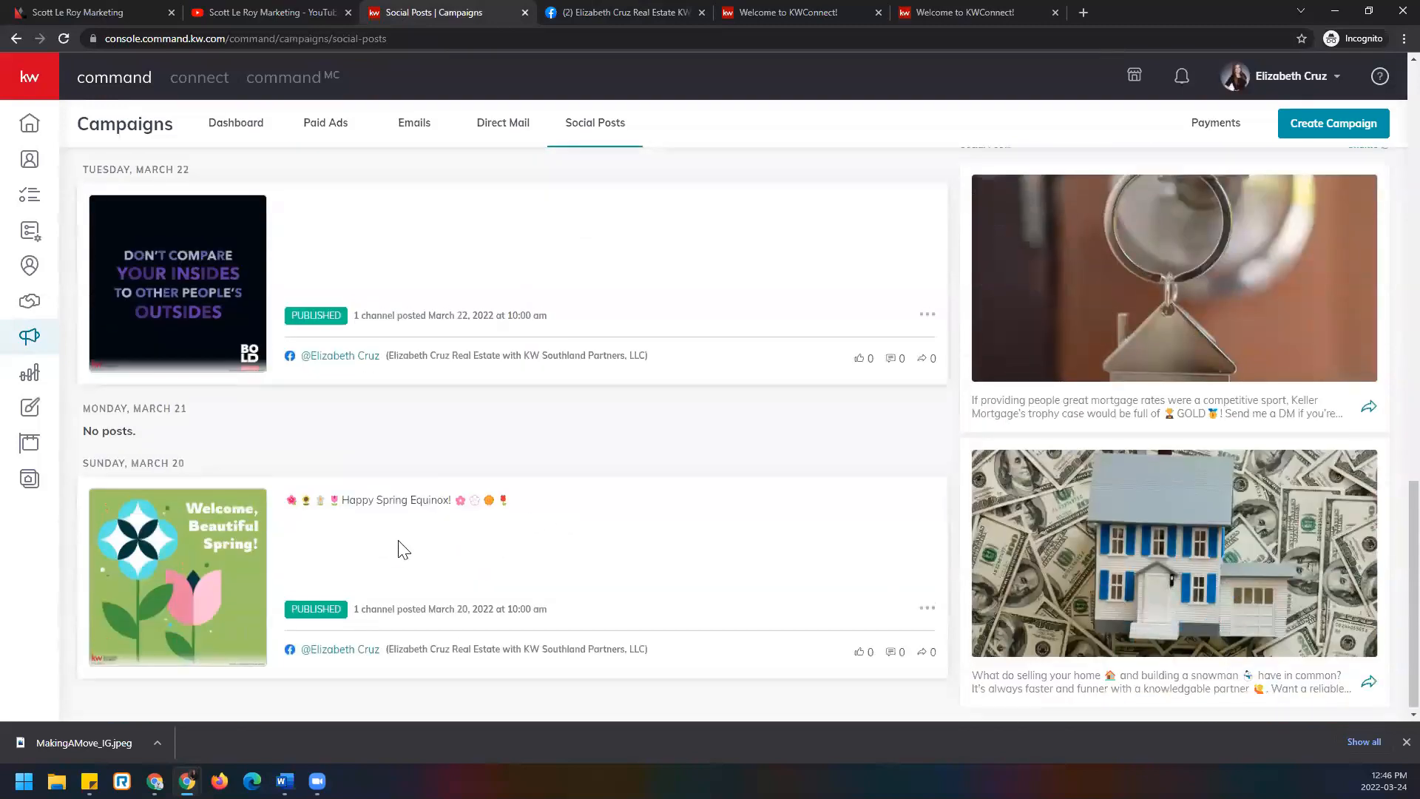
{"action": "scroll", "coordinate": [399, 546], "scroll_direction": "up", "scroll_amount": 11}
{"action": "scroll", "coordinate": [400, 550], "scroll_direction": "up", "scroll_amount": 3}
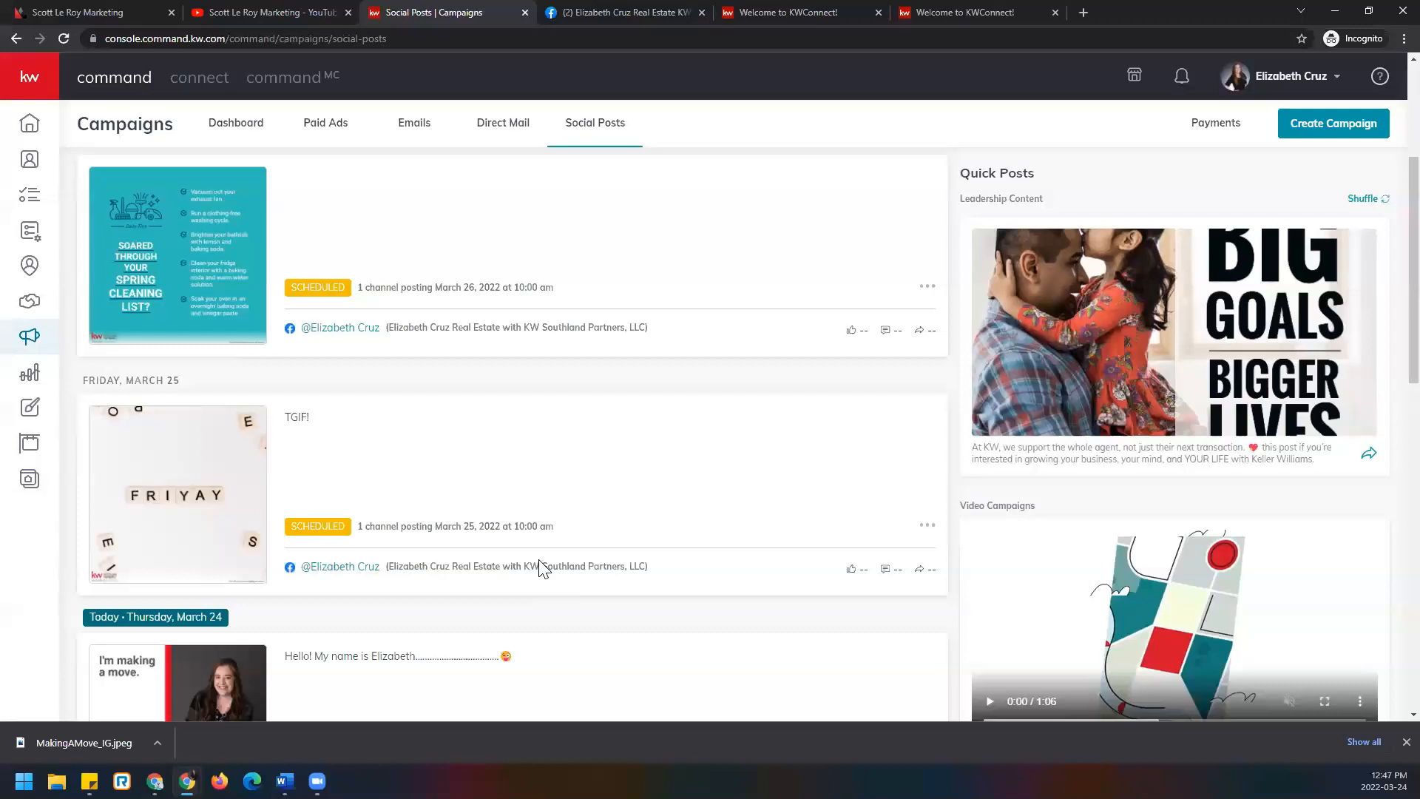
{"action": "scroll", "coordinate": [846, 545], "scroll_direction": "down", "scroll_amount": 6}
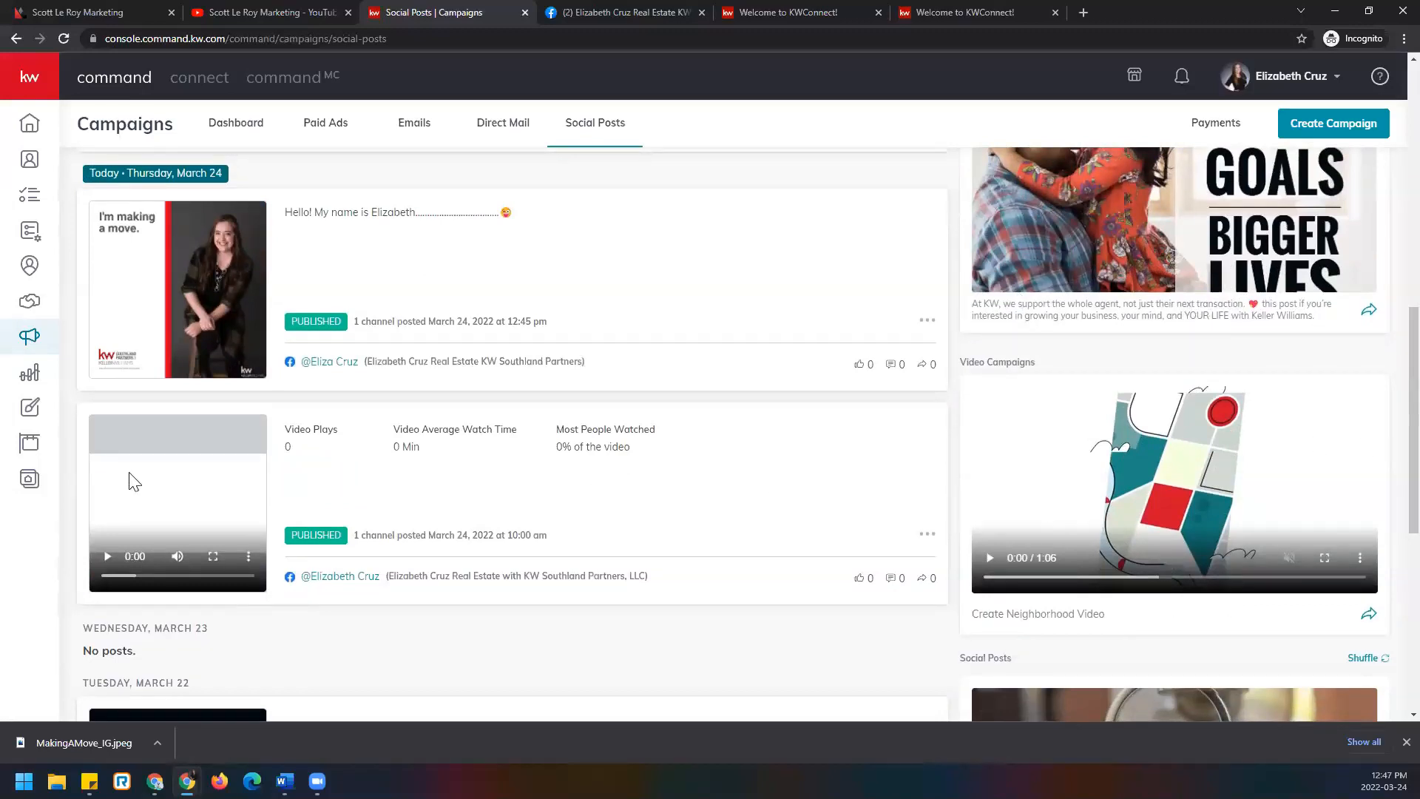
{"action": "scroll", "coordinate": [170, 439], "scroll_direction": "up", "scroll_amount": 7}
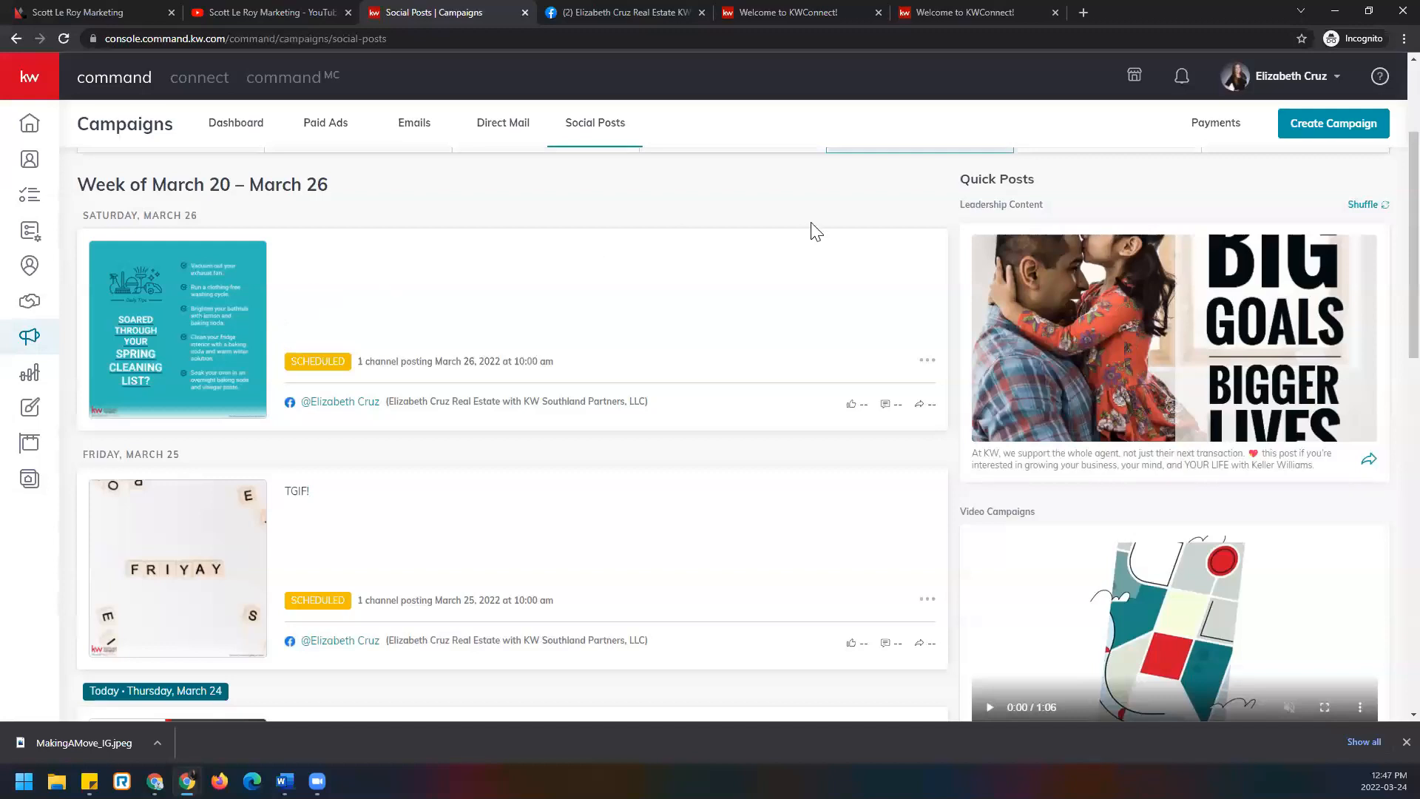
{"action": "left_click", "coordinate": [1081, 13]}
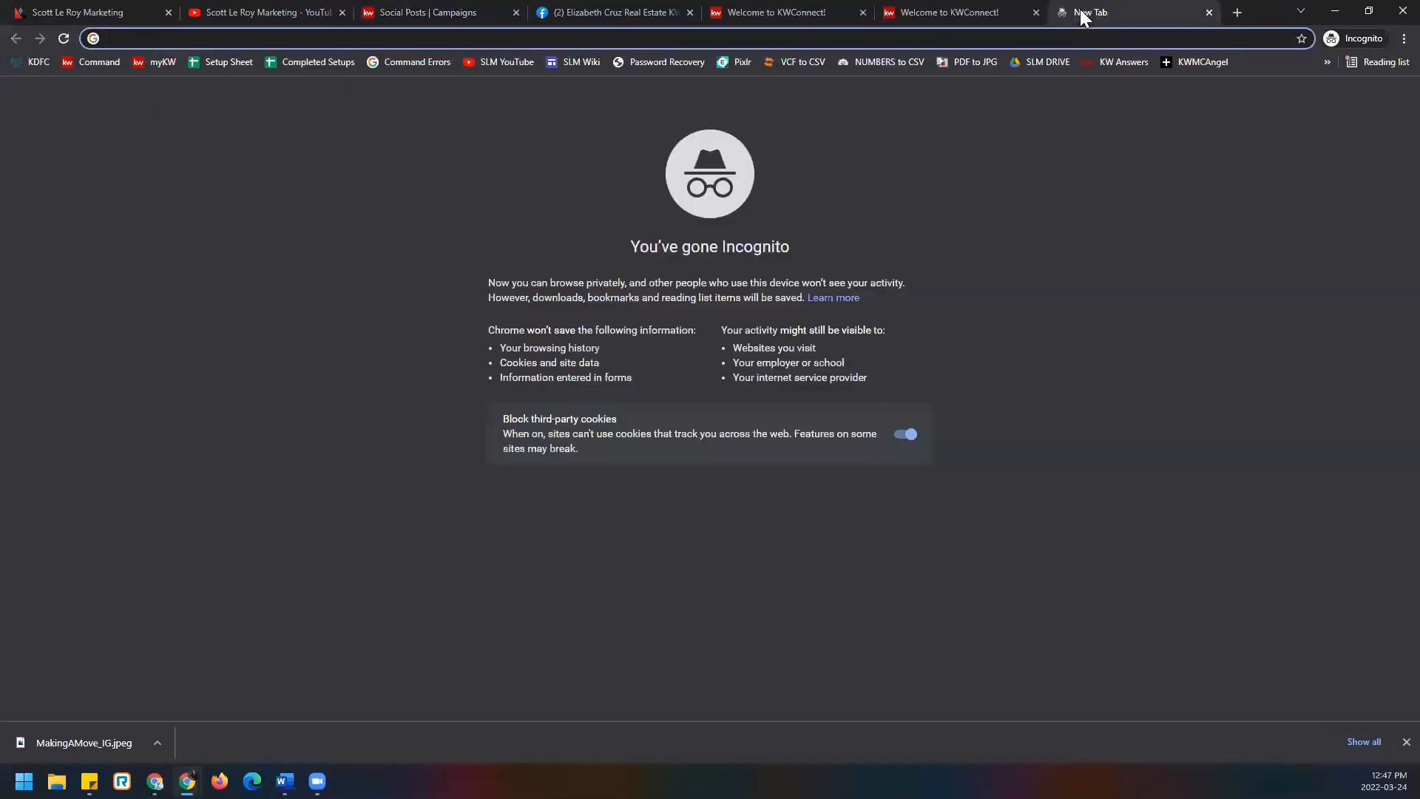
Go to KW Outfront via 'out', dismiss the Outfront Weekly popup, and scroll to Recent Stories.
{"action": "type", "text": "out"}
{"action": "key", "text": "Return"}
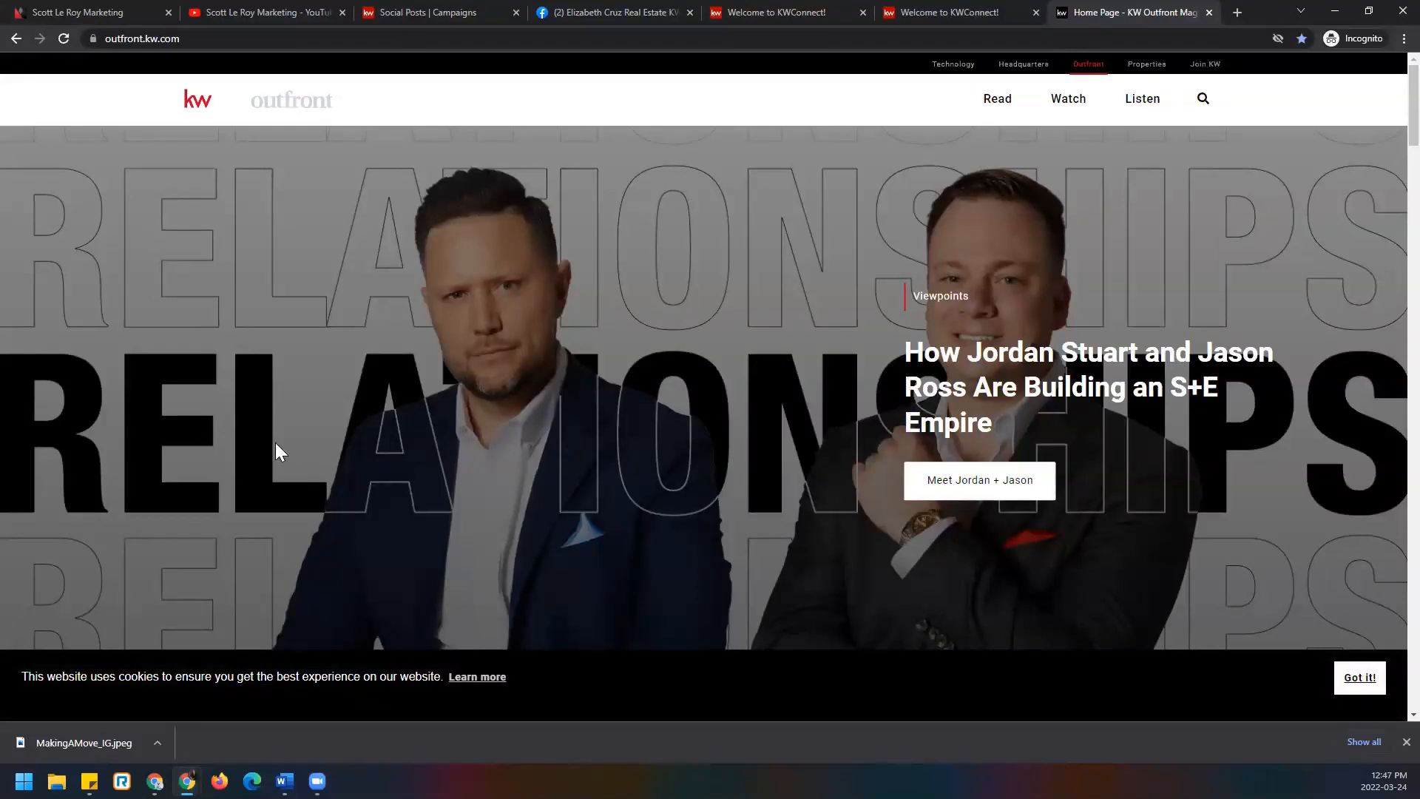
{"action": "scroll", "coordinate": [220, 443], "scroll_direction": "down", "scroll_amount": 1}
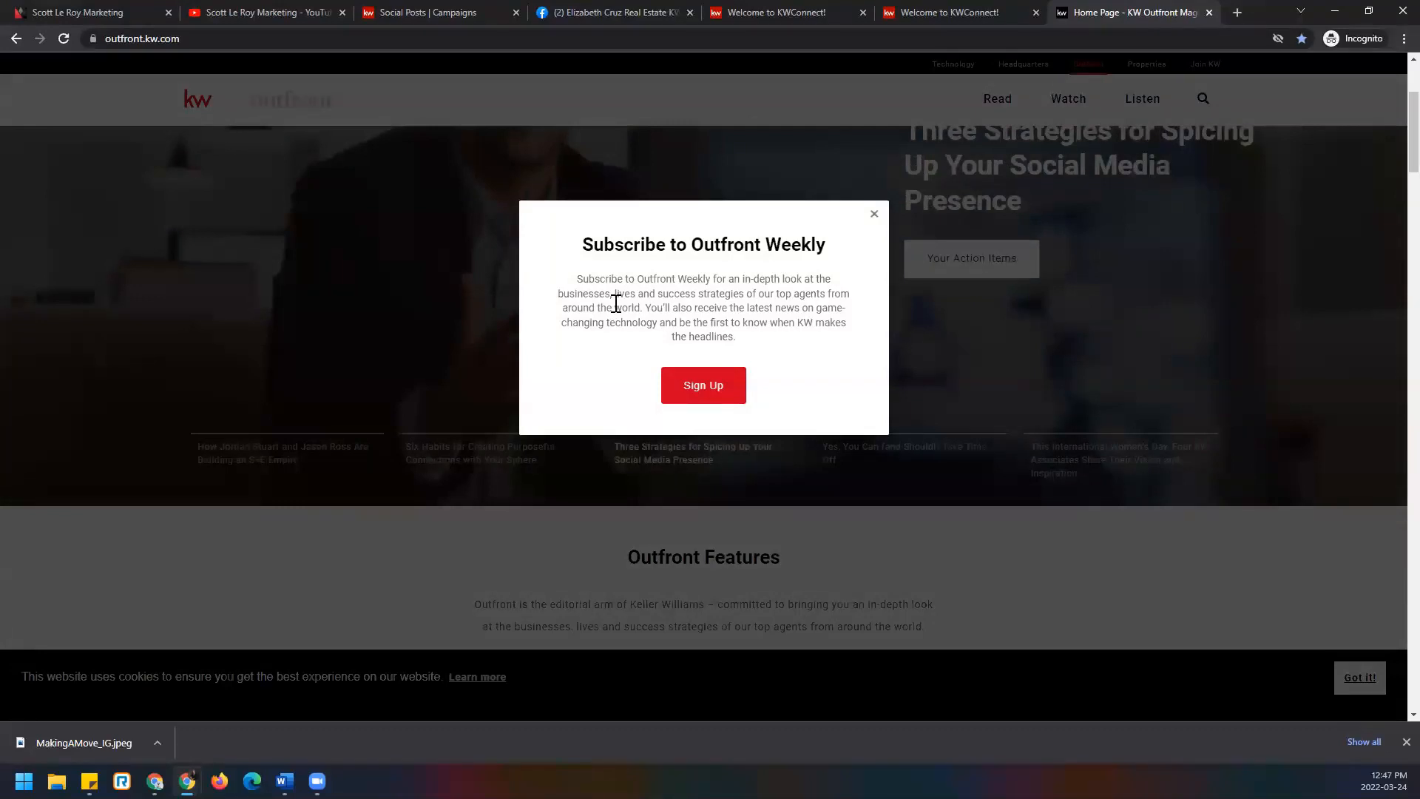
{"action": "left_click", "coordinate": [668, 382]}
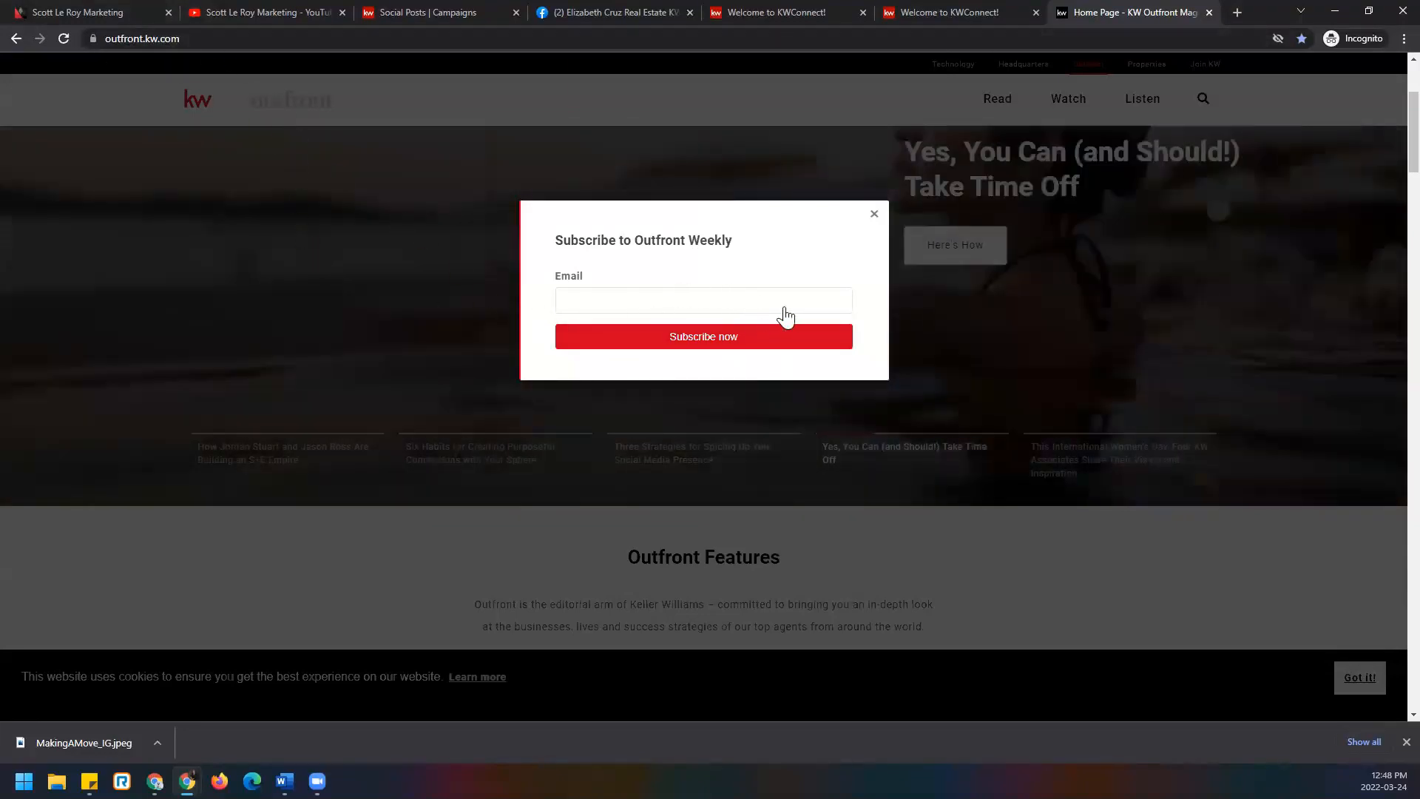
{"action": "left_click", "coordinate": [873, 214]}
{"action": "scroll", "coordinate": [177, 368], "scroll_direction": "down", "scroll_amount": 9}
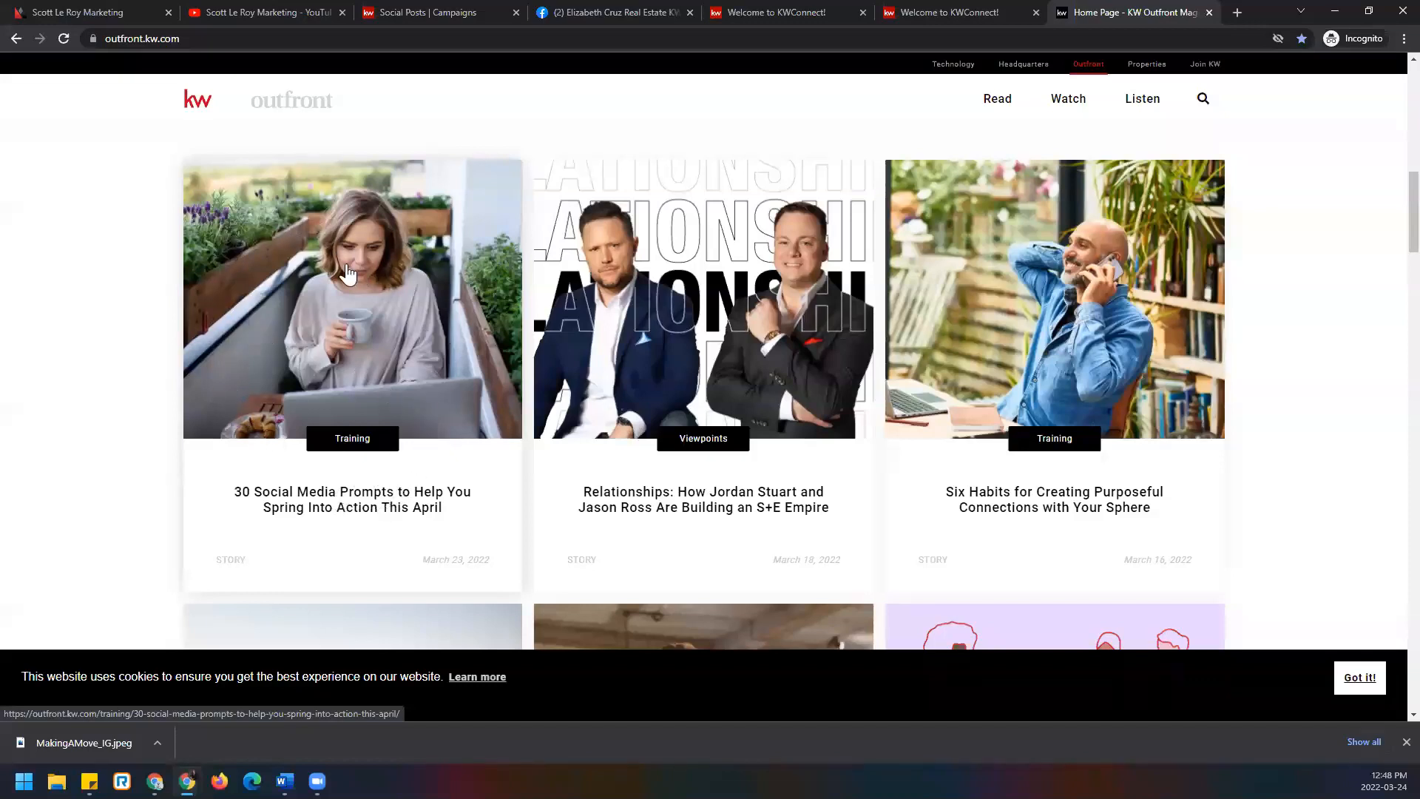
Open the '30 Social Media Prompts' April article and scroll through Weeks 1–5 to April 30.
{"action": "left_click", "coordinate": [359, 329]}
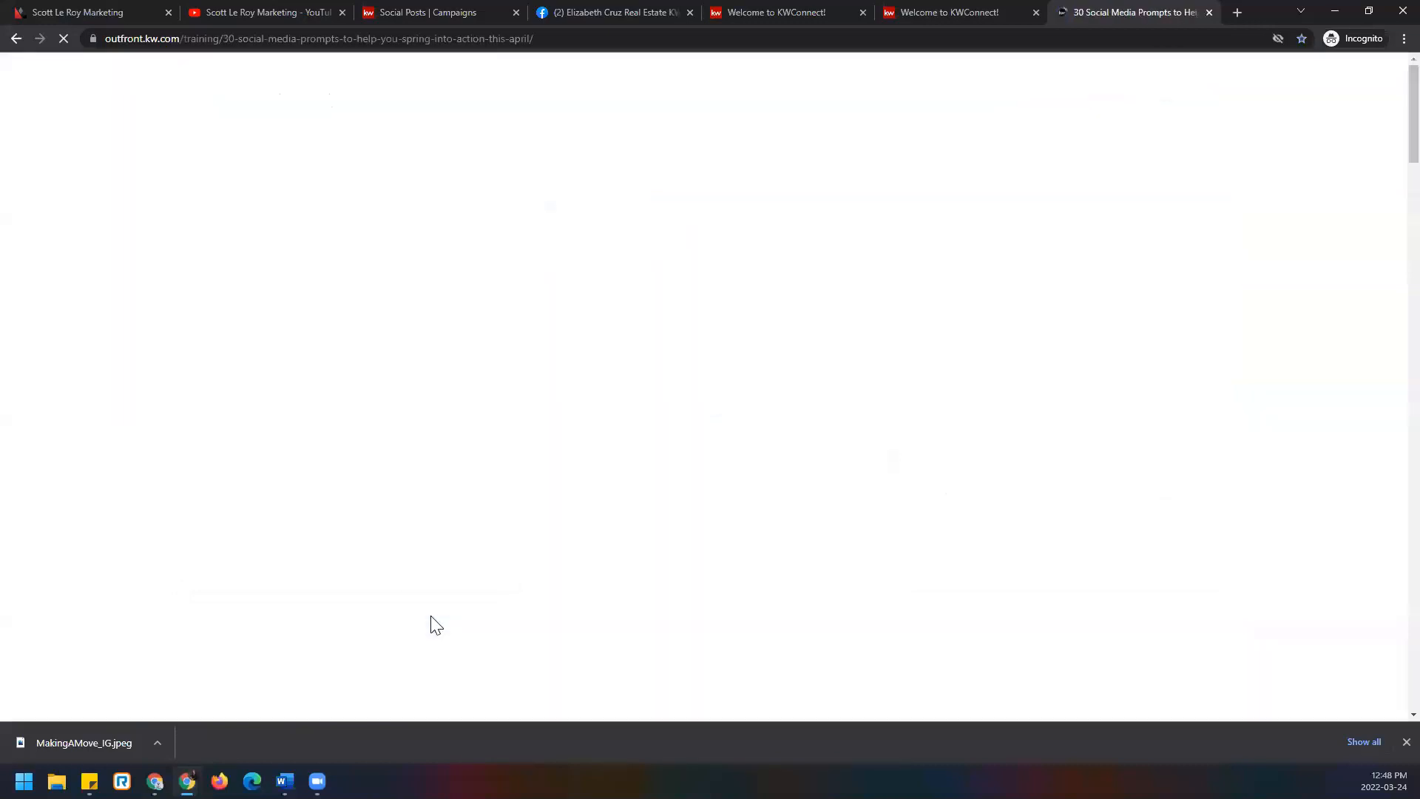
{"action": "scroll", "coordinate": [288, 487], "scroll_direction": "down", "scroll_amount": 10}
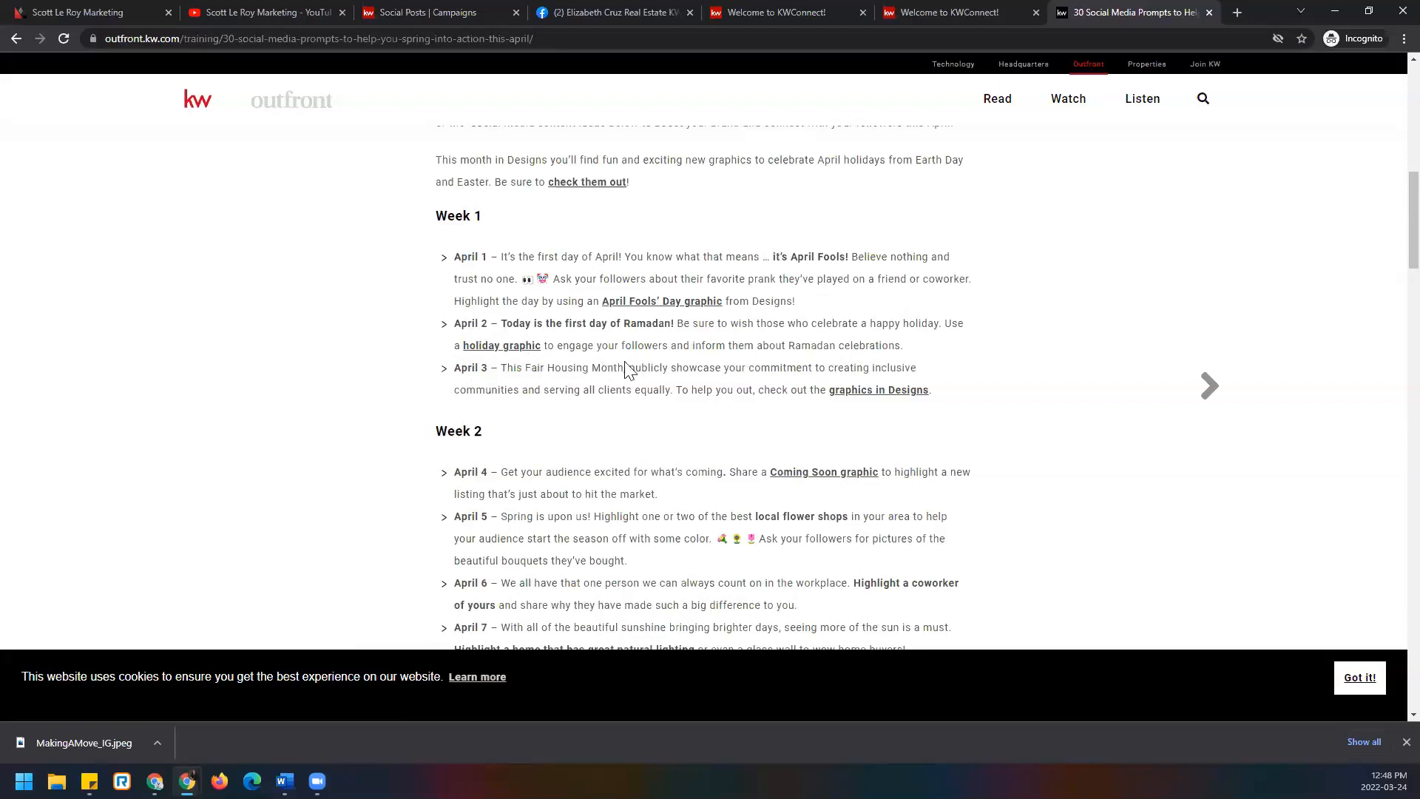
{"action": "scroll", "coordinate": [627, 368], "scroll_direction": "down", "scroll_amount": 2}
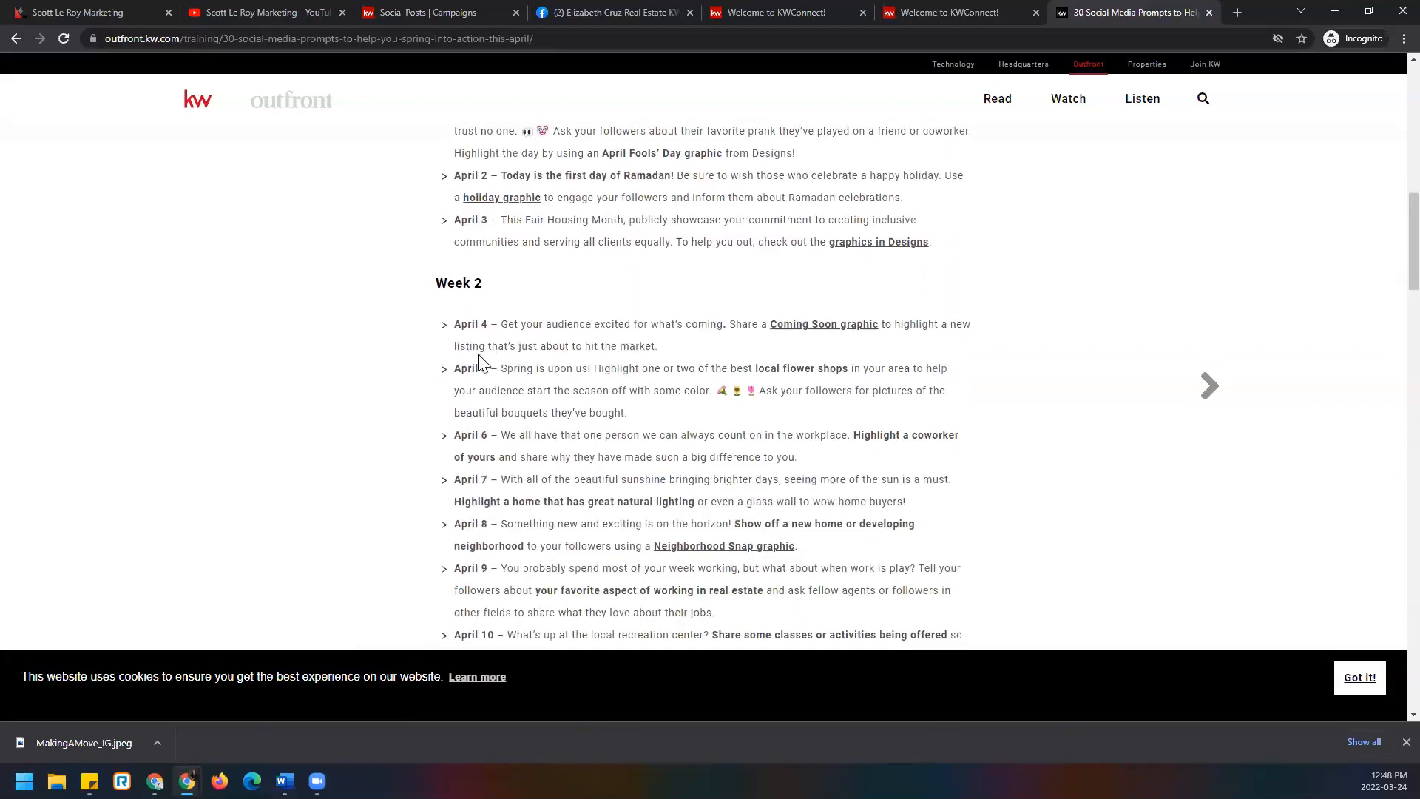
{"action": "scroll", "coordinate": [564, 407], "scroll_direction": "down", "scroll_amount": 1}
{"action": "scroll", "coordinate": [566, 410], "scroll_direction": "down", "scroll_amount": 6}
{"action": "scroll", "coordinate": [562, 407], "scroll_direction": "down", "scroll_amount": 5}
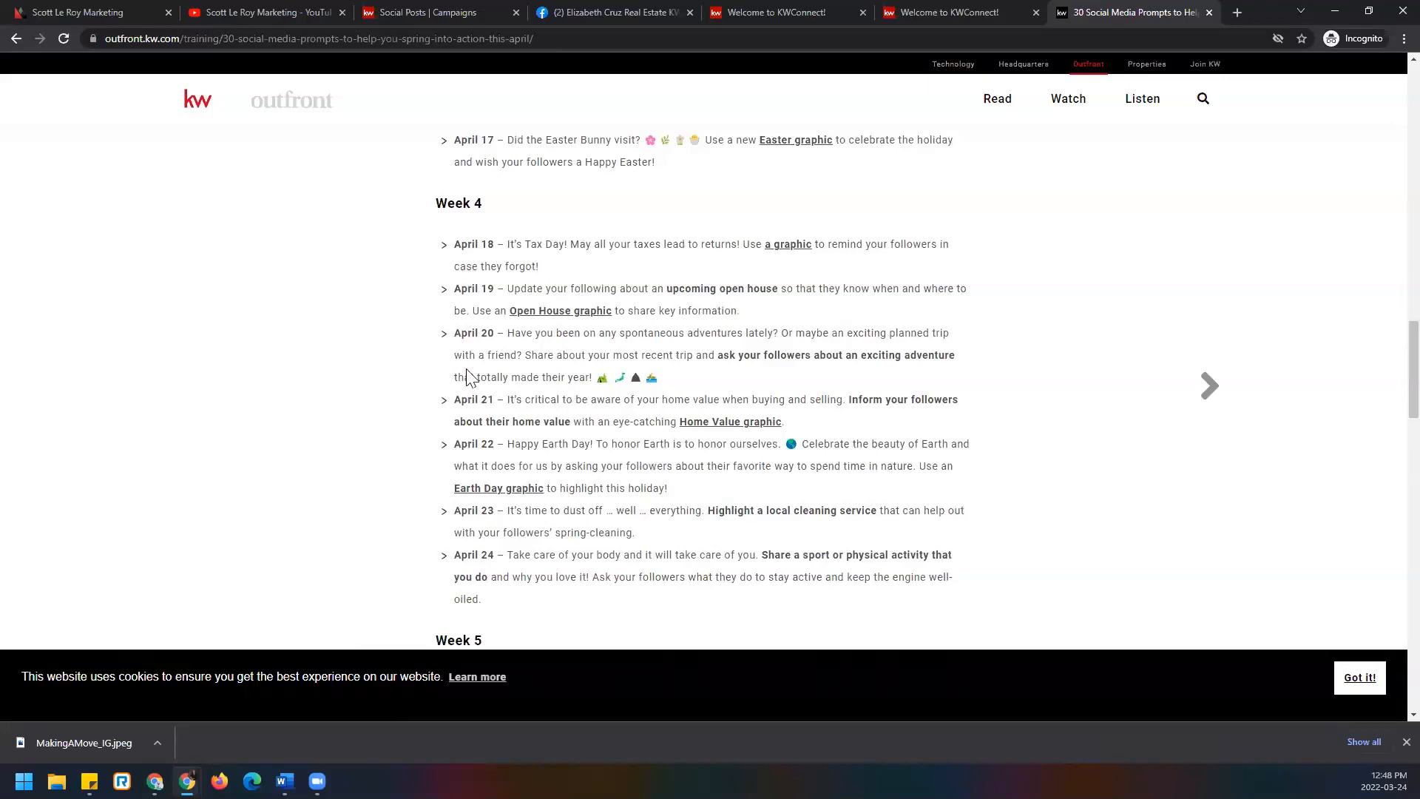
{"action": "scroll", "coordinate": [465, 372], "scroll_direction": "down", "scroll_amount": 2}
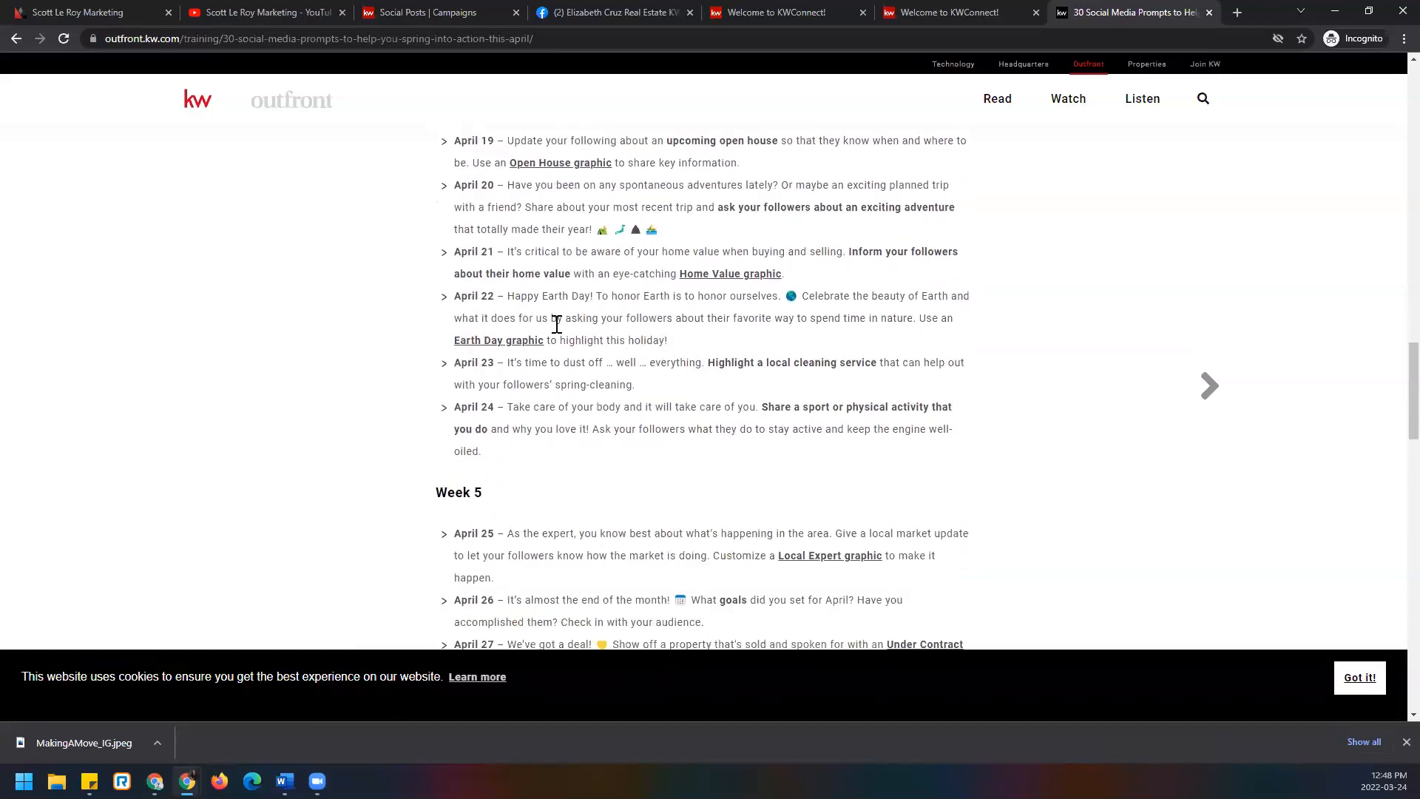
{"action": "scroll", "coordinate": [556, 324], "scroll_direction": "down", "scroll_amount": 1}
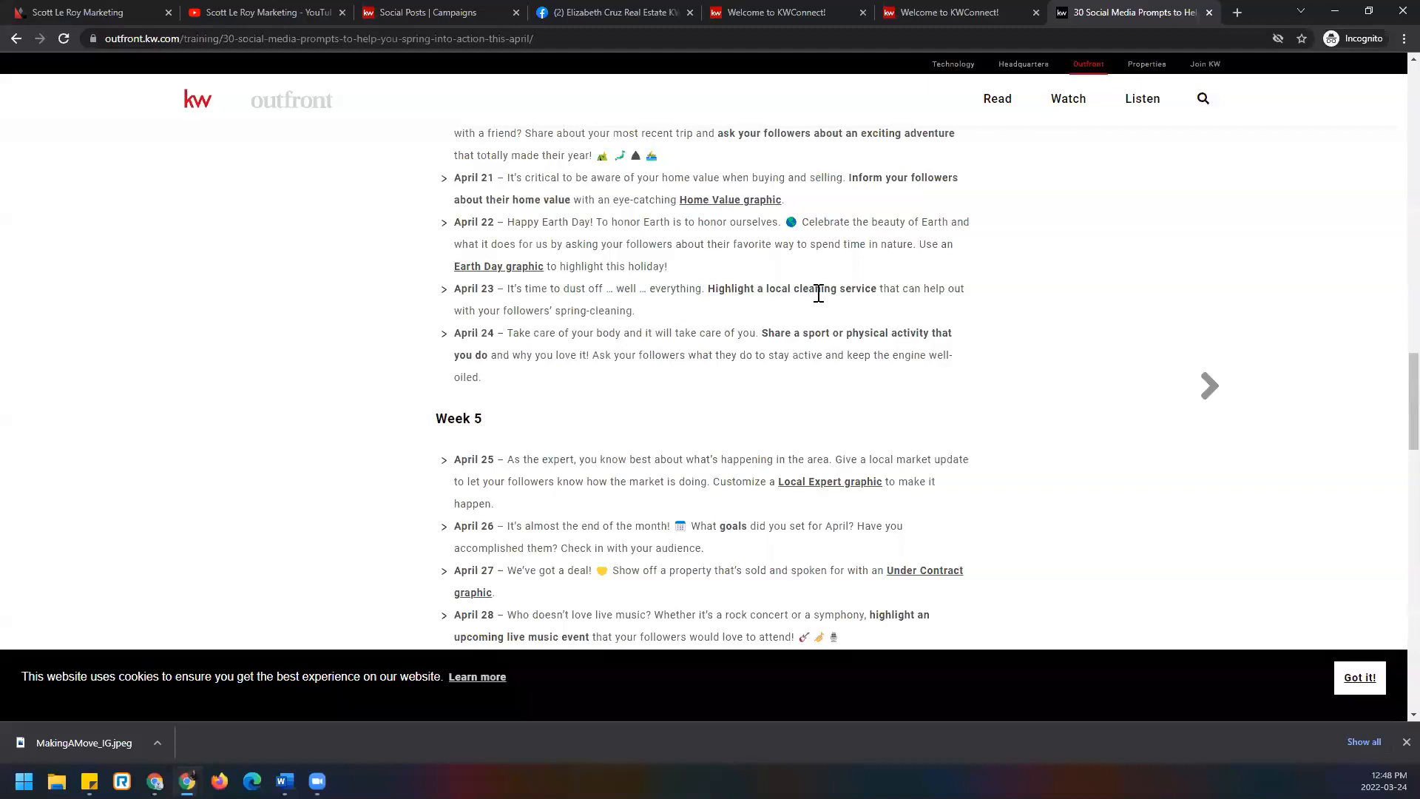
{"action": "scroll", "coordinate": [547, 392], "scroll_direction": "down", "scroll_amount": 5}
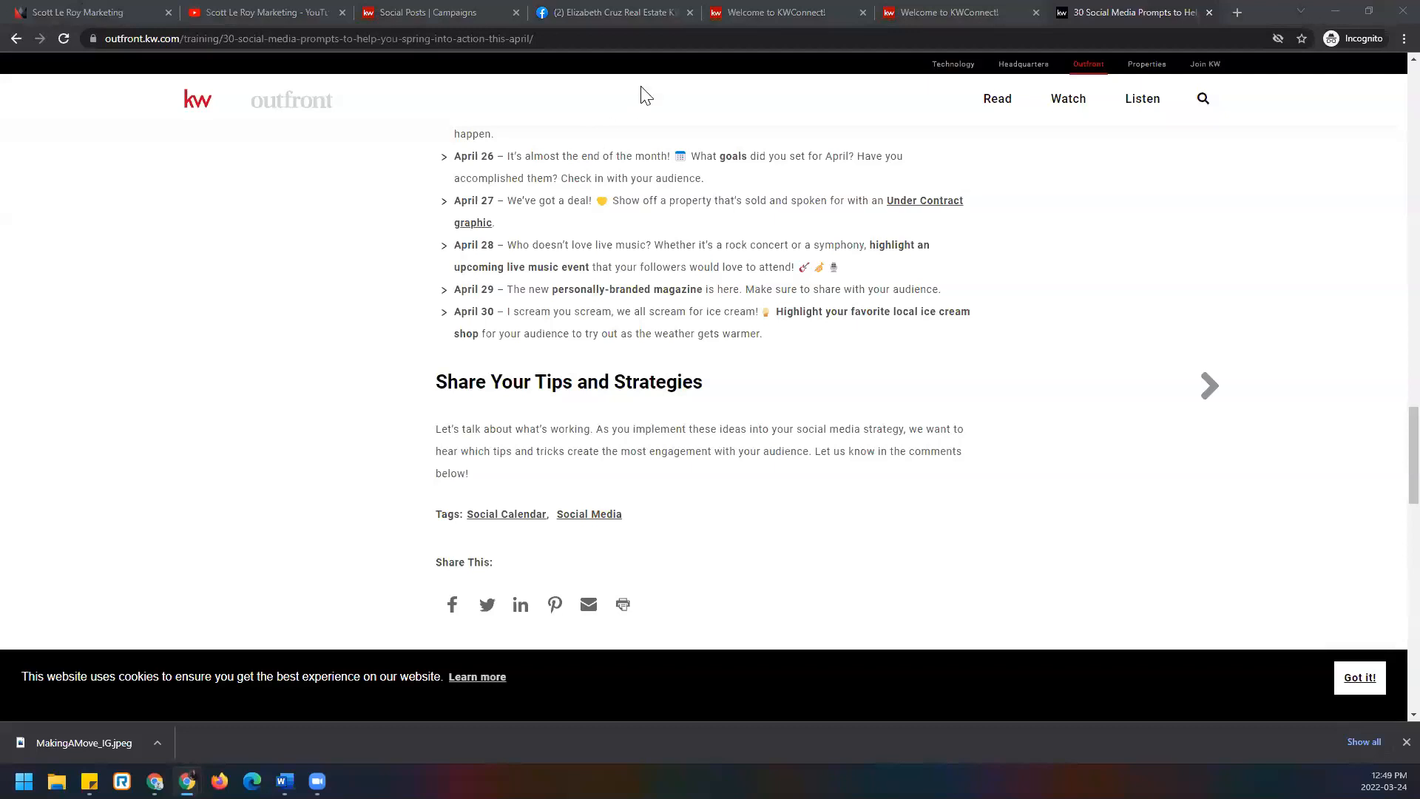
In the Social Posts list, open the TGIF! post for editing and confirm.
{"action": "left_click", "coordinate": [468, 12]}
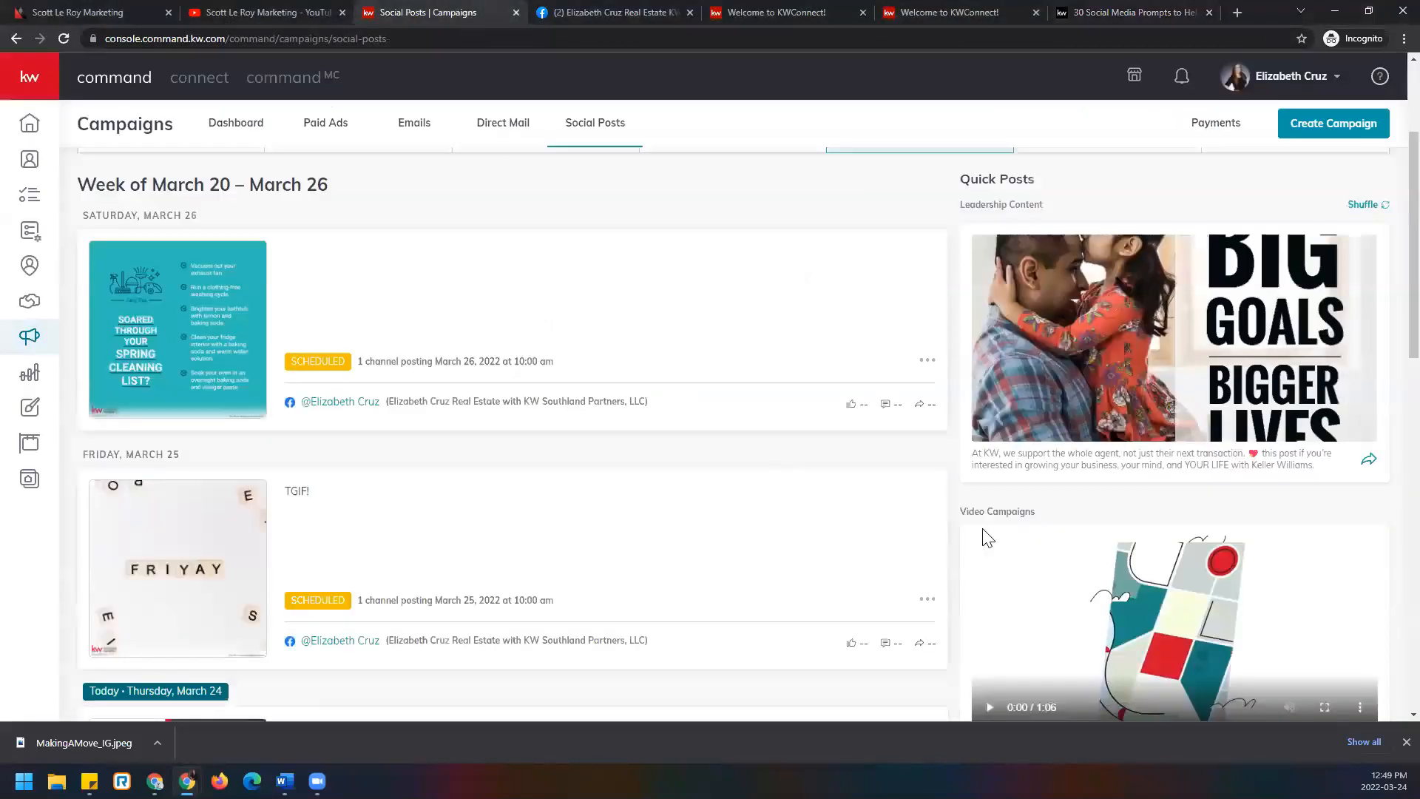
{"action": "scroll", "coordinate": [740, 554], "scroll_direction": "down", "scroll_amount": 5}
{"action": "scroll", "coordinate": [749, 549], "scroll_direction": "up", "scroll_amount": 4}
{"action": "left_click", "coordinate": [927, 525]}
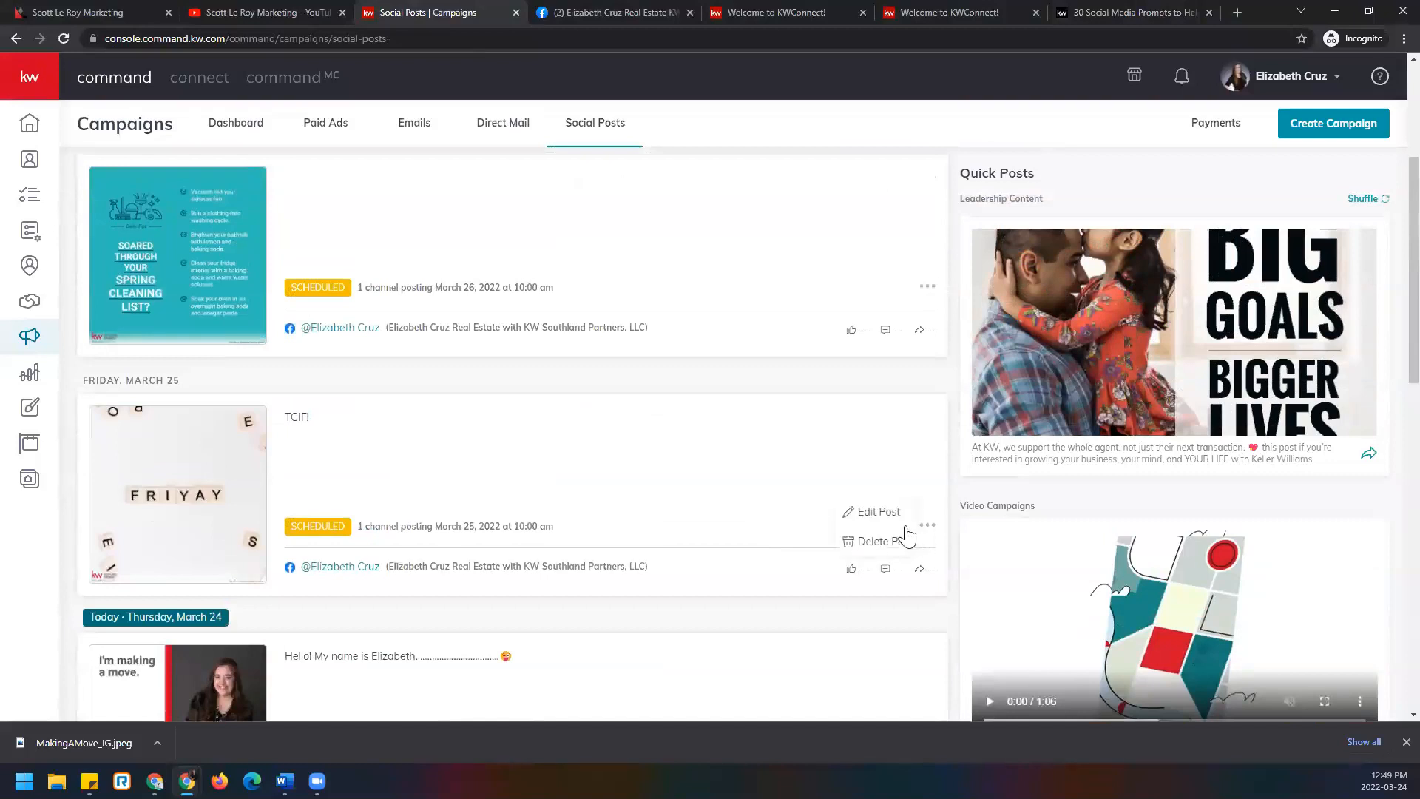
{"action": "left_click", "coordinate": [887, 518]}
{"action": "left_click", "coordinate": [766, 435]}
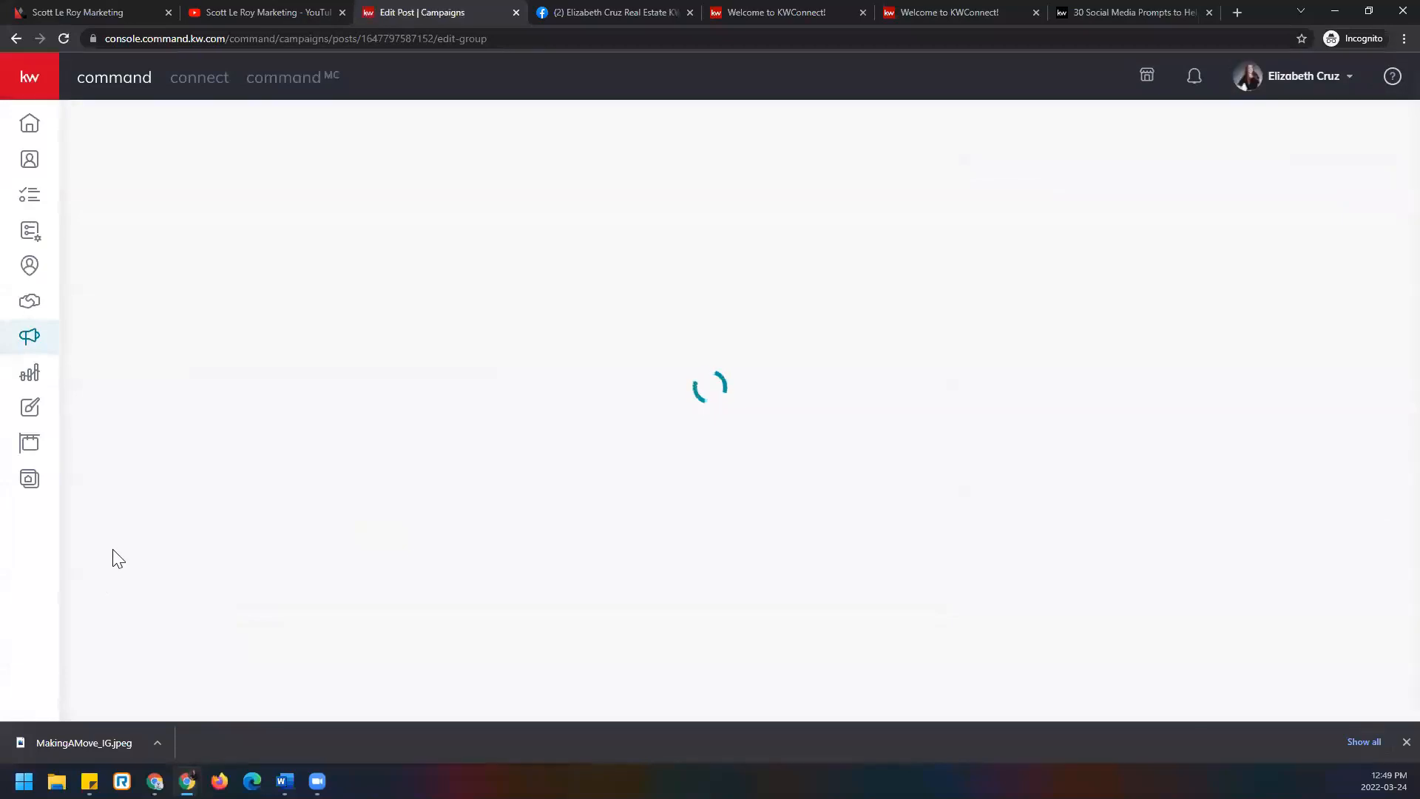
Review the TGIF! post's logo and schedule, then go back to the Outfront prompts article.
{"action": "scroll", "coordinate": [135, 534], "scroll_direction": "down", "scroll_amount": 6}
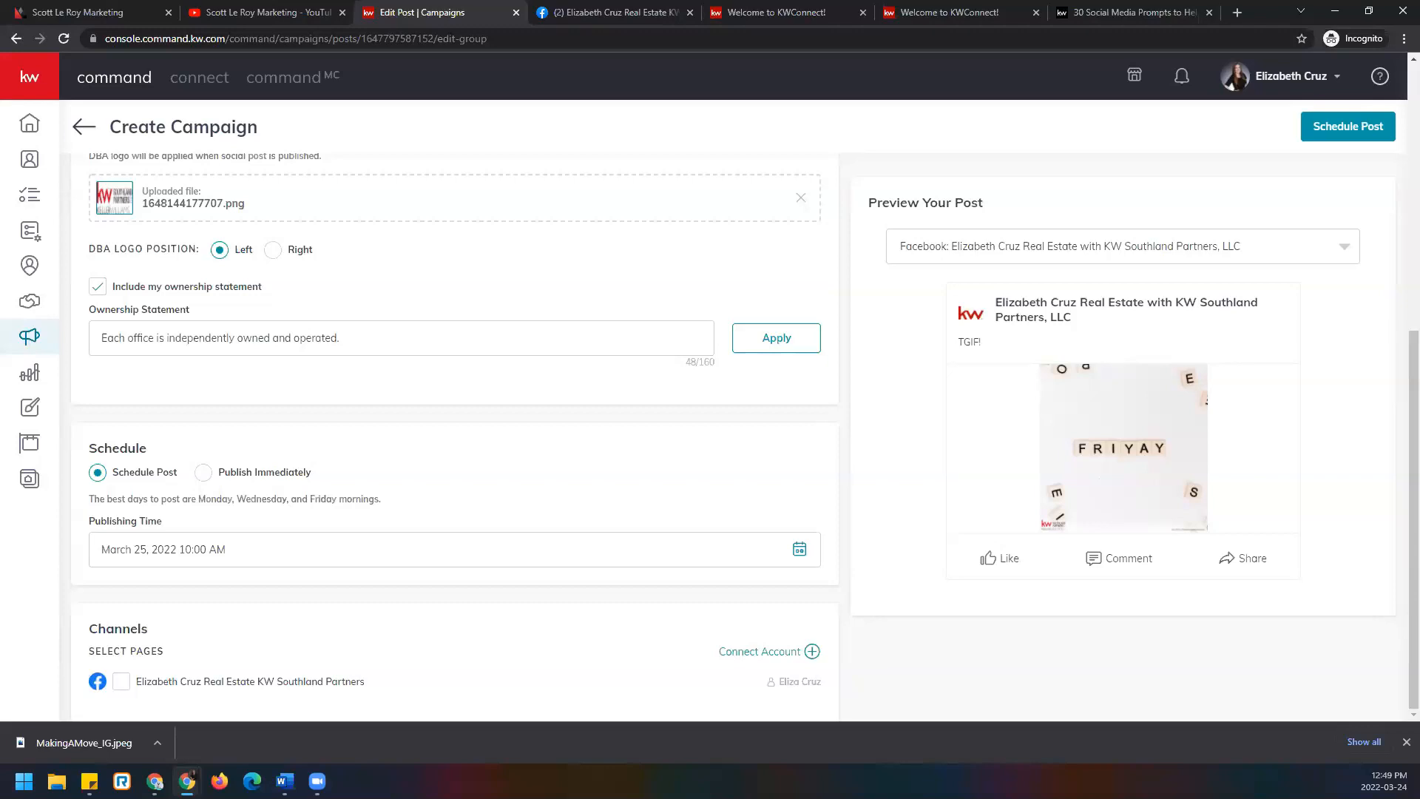
{"action": "scroll", "coordinate": [453, 415], "scroll_direction": "up", "scroll_amount": 6}
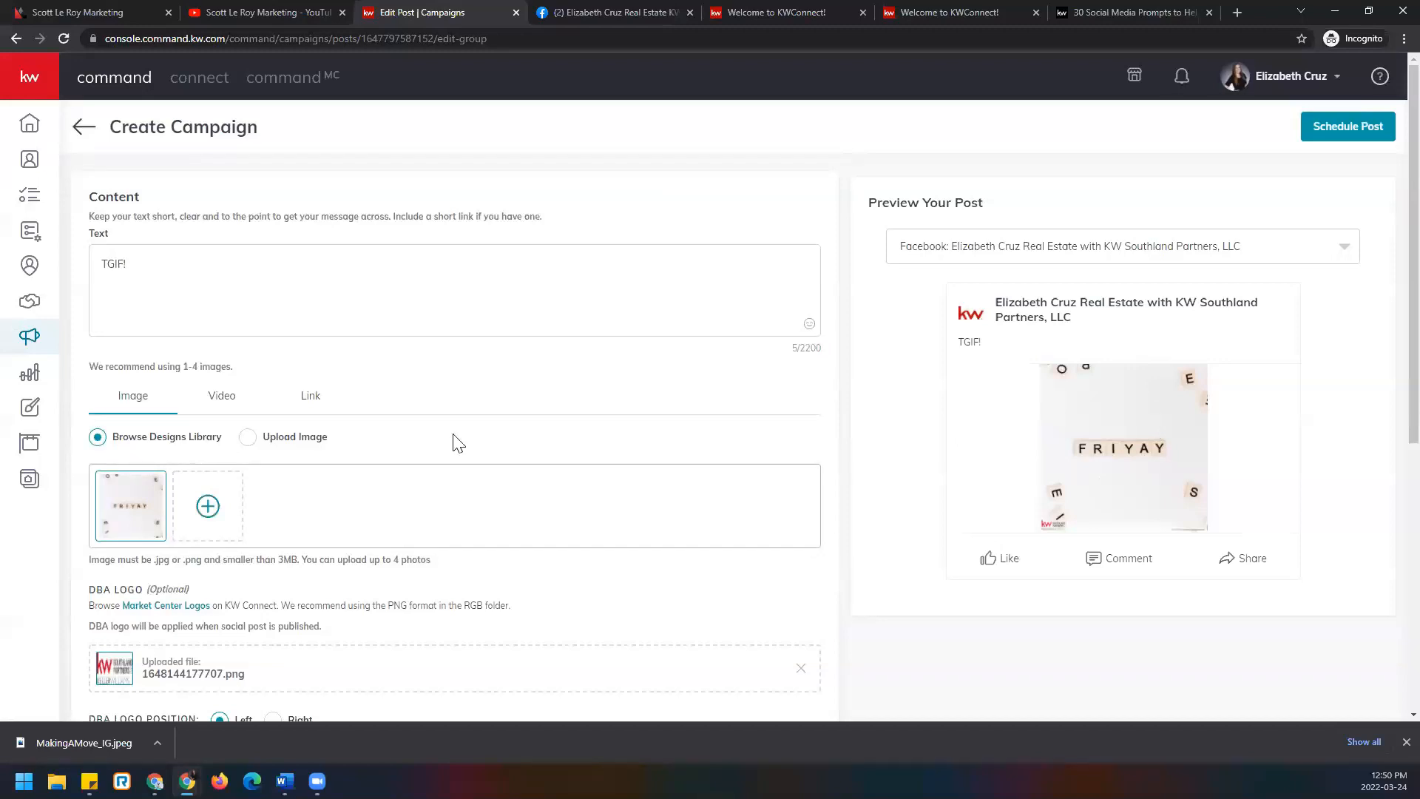
{"action": "left_click", "coordinate": [1127, 11]}
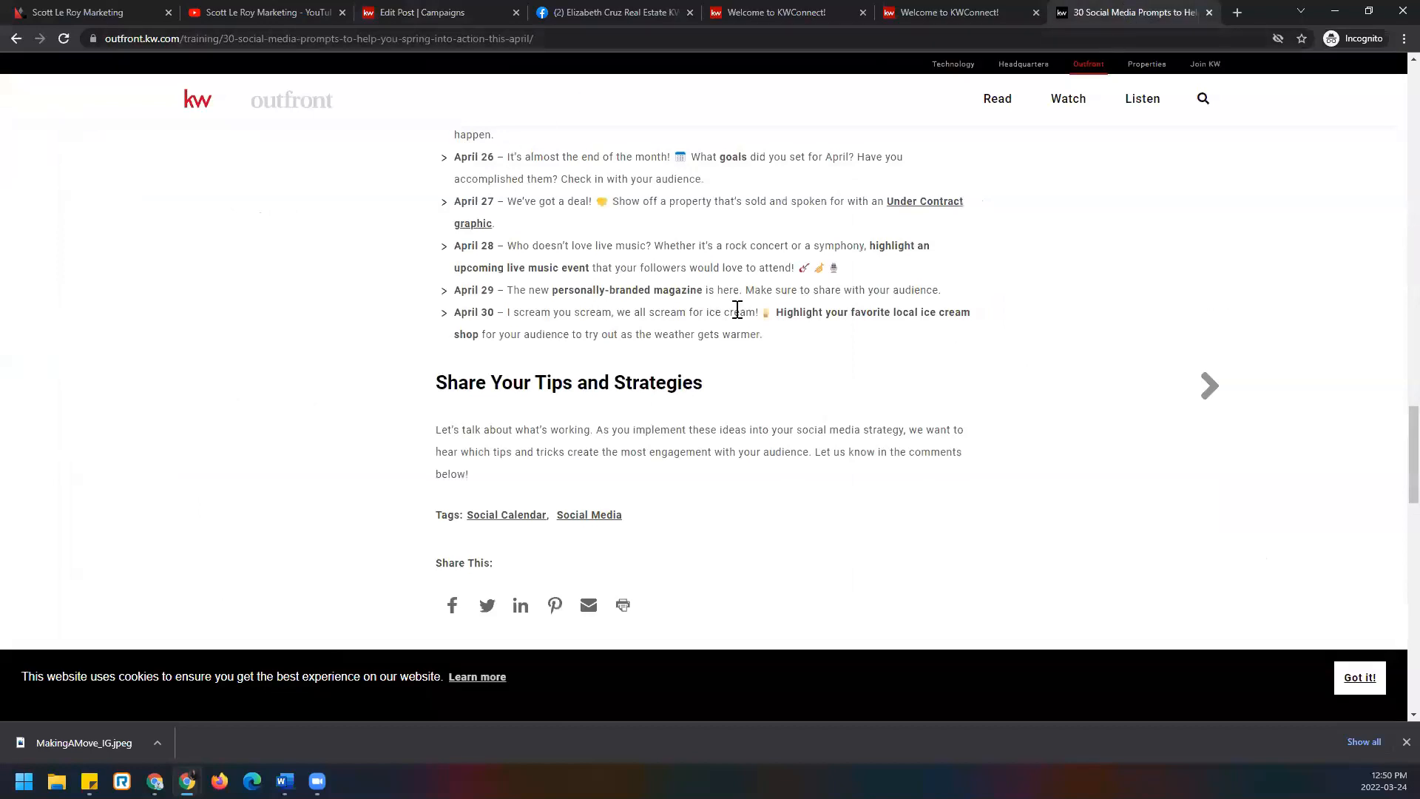
Scroll the prompts article back to its title, then move to the marketing company's YouTube channel.
{"action": "scroll", "coordinate": [802, 358], "scroll_direction": "up", "scroll_amount": 20}
{"action": "scroll", "coordinate": [798, 355], "scroll_direction": "up", "scroll_amount": 3}
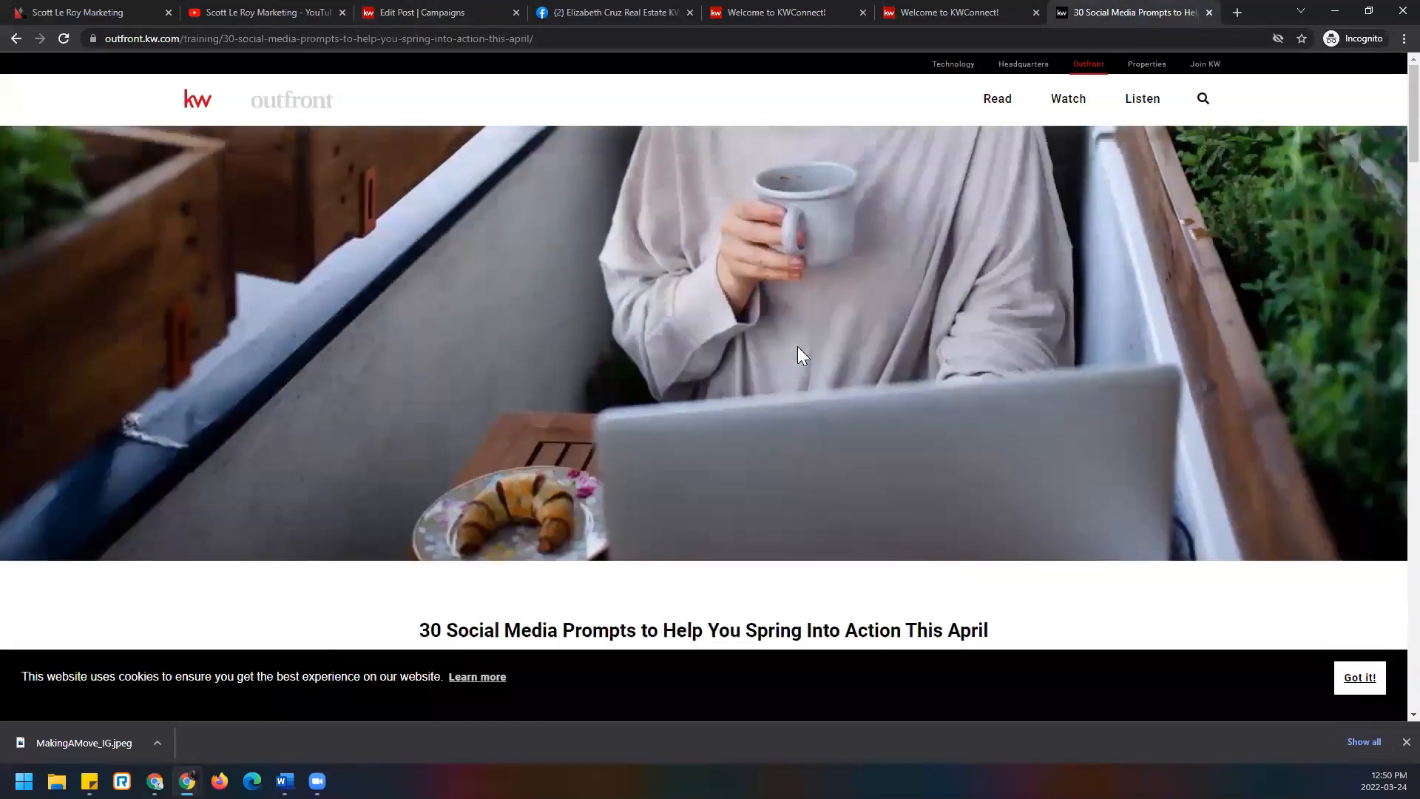
{"action": "scroll", "coordinate": [798, 355], "scroll_direction": "down", "scroll_amount": 5}
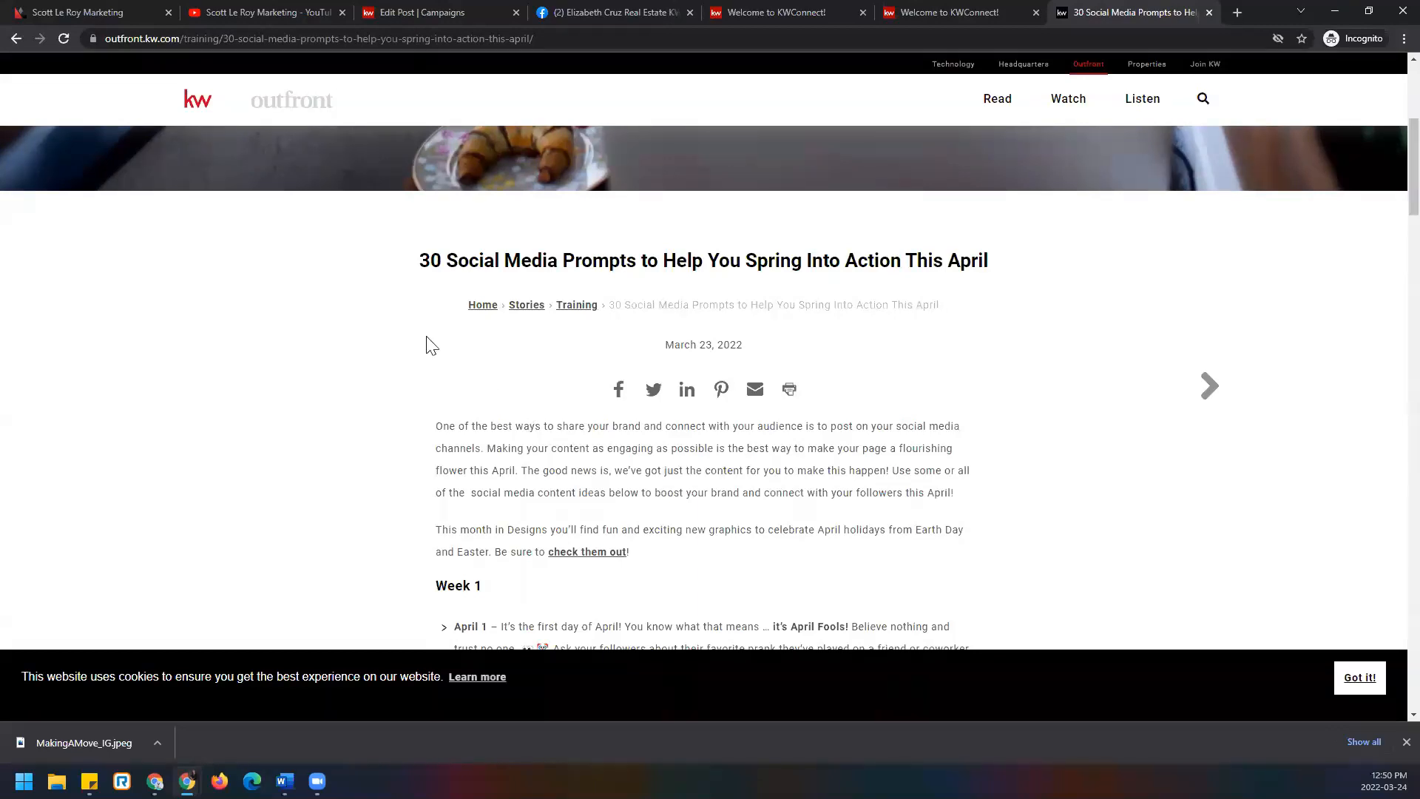
{"action": "left_click", "coordinate": [245, 12]}
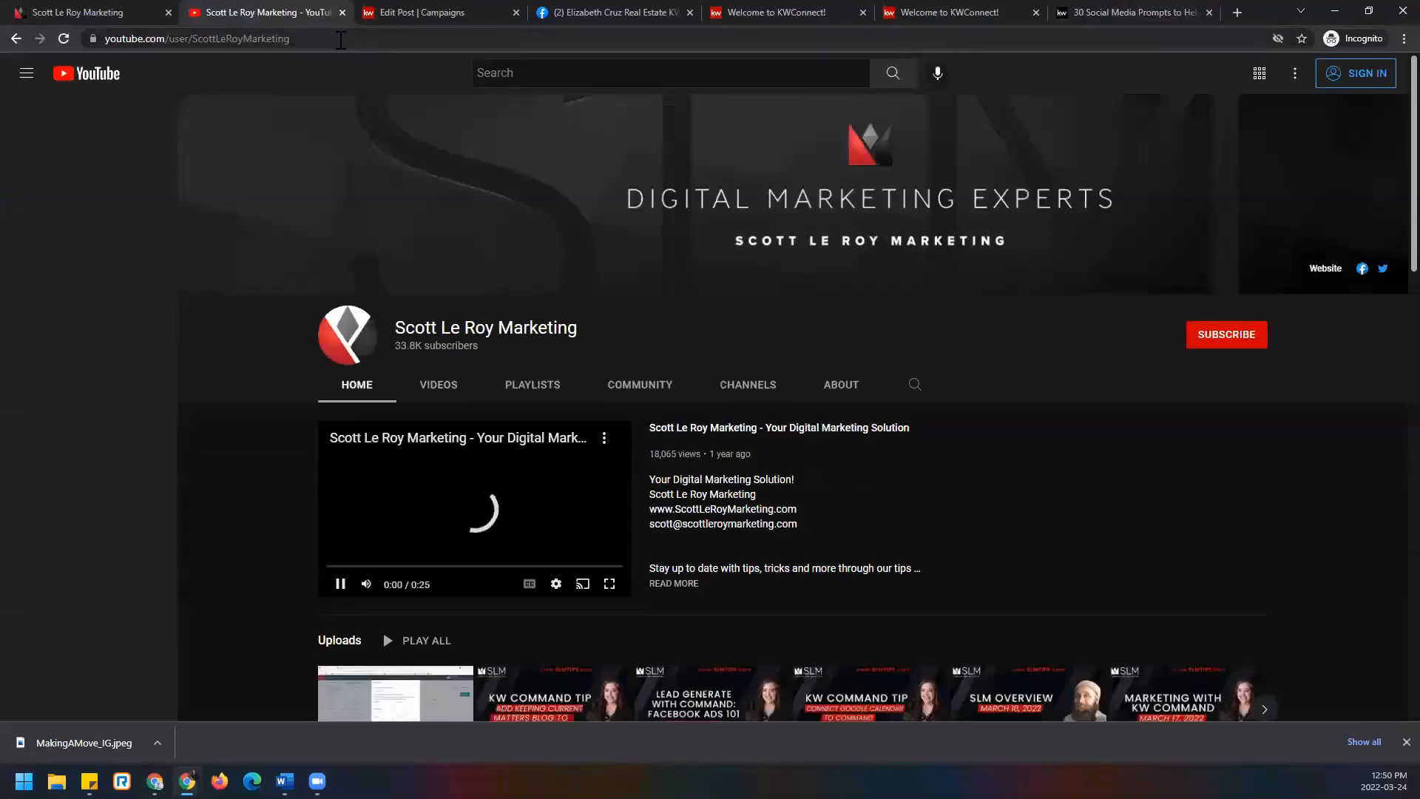
Pause the YouTube channel's intro video and switch to the scottleroymarketing.com website.
{"action": "left_click", "coordinate": [340, 39]}
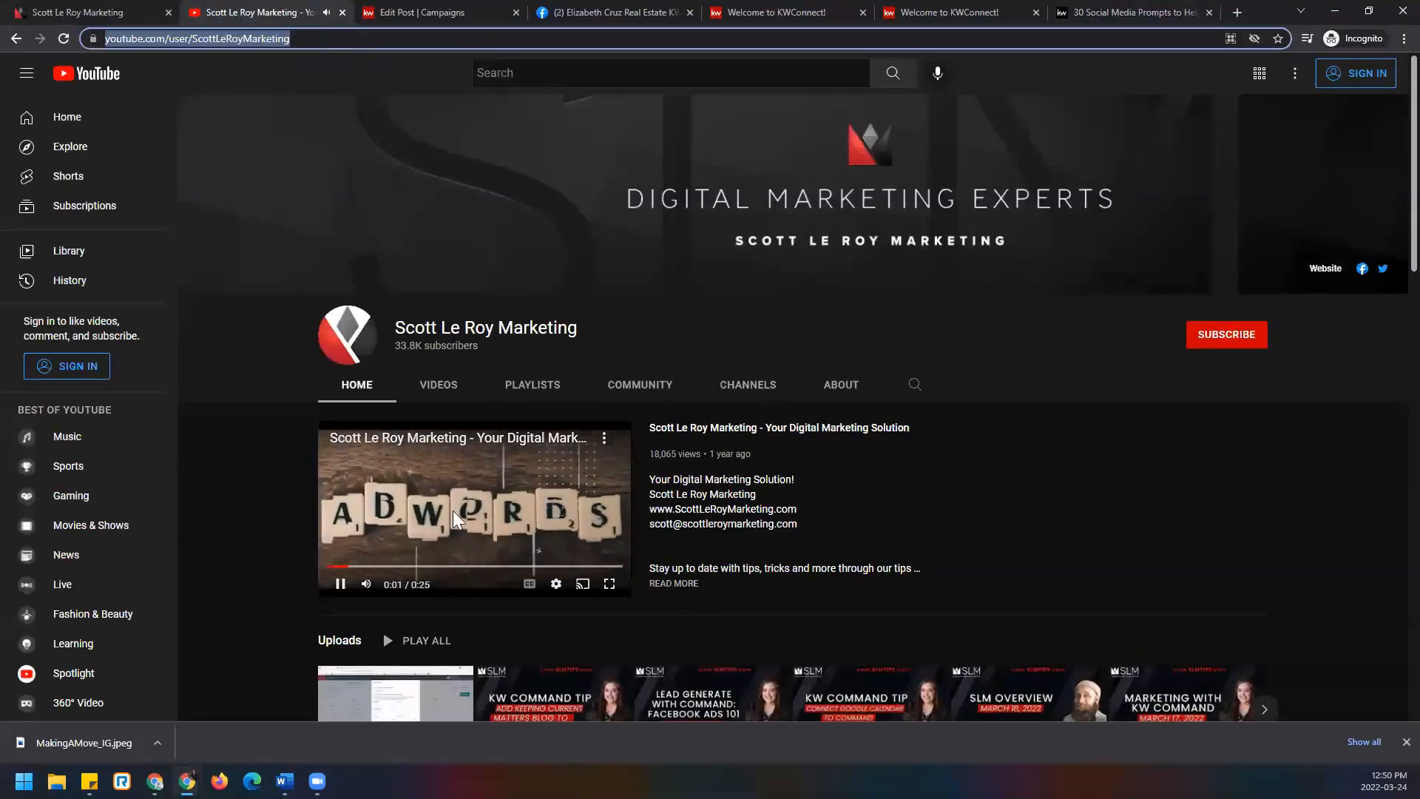
{"action": "left_click", "coordinate": [509, 504]}
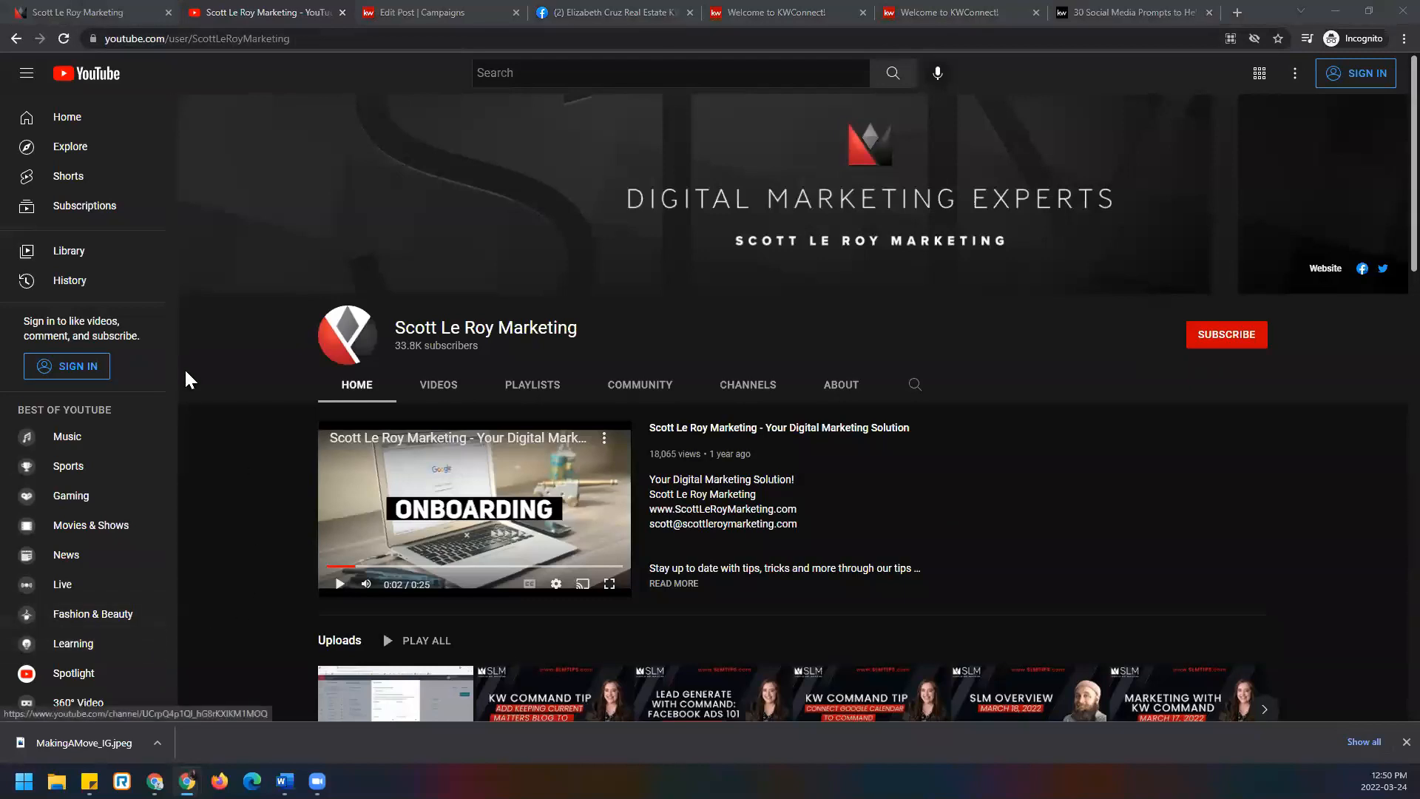
{"action": "left_click", "coordinate": [130, 12]}
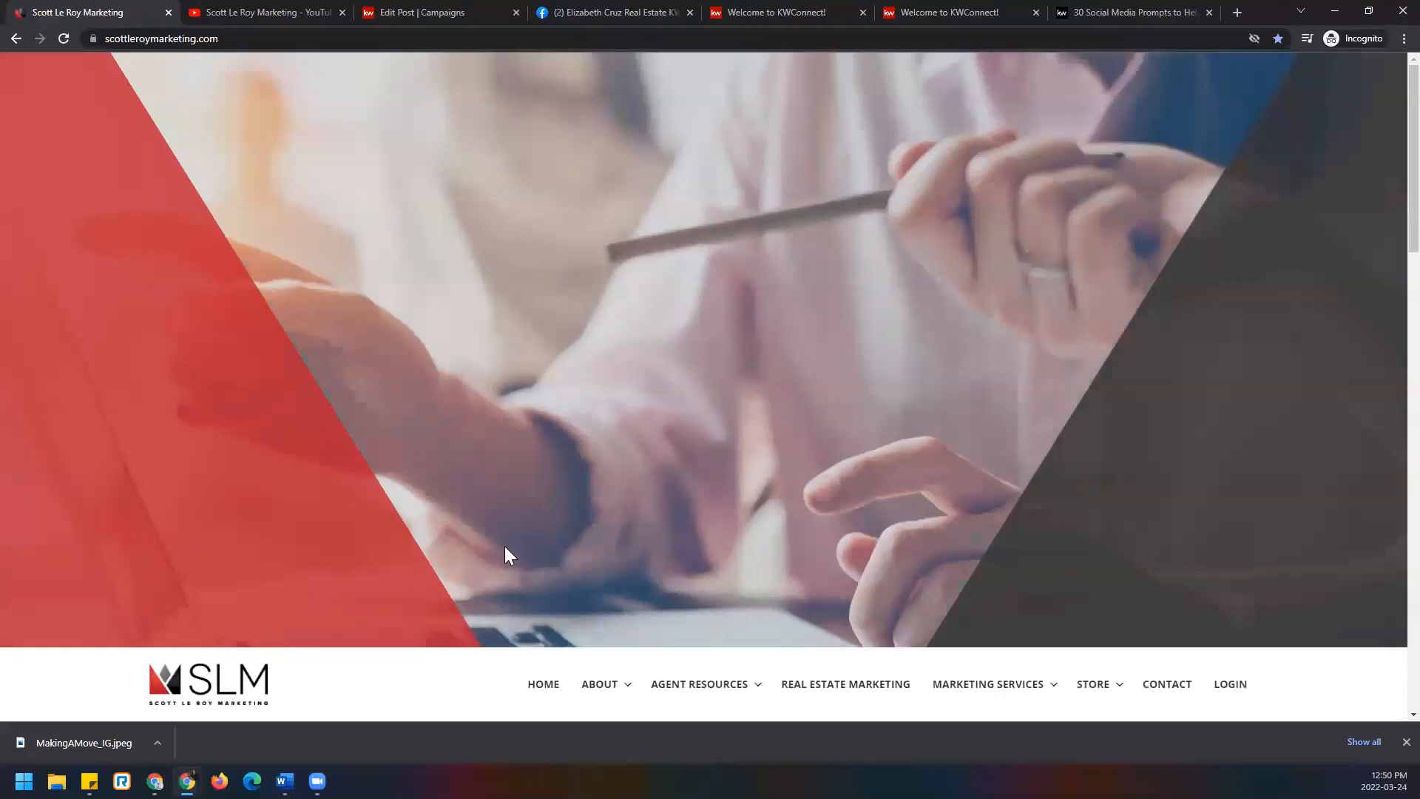
Scroll the marketing website to its footer, then return to the '30 Social Media Prompts' article.
{"action": "scroll", "coordinate": [320, 497], "scroll_direction": "down", "scroll_amount": 3}
{"action": "scroll", "coordinate": [178, 517], "scroll_direction": "down", "scroll_amount": 7}
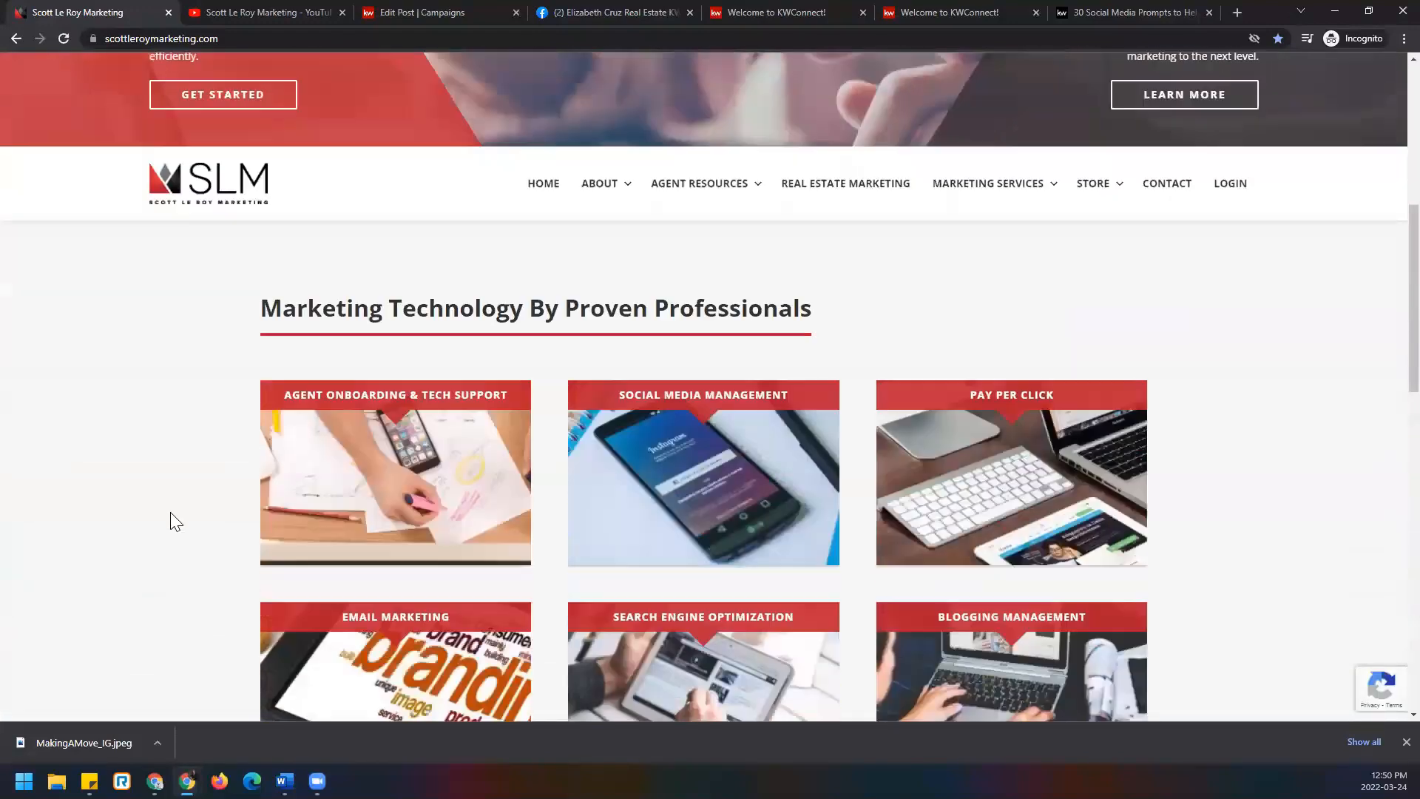
{"action": "scroll", "coordinate": [176, 521], "scroll_direction": "down", "scroll_amount": 5}
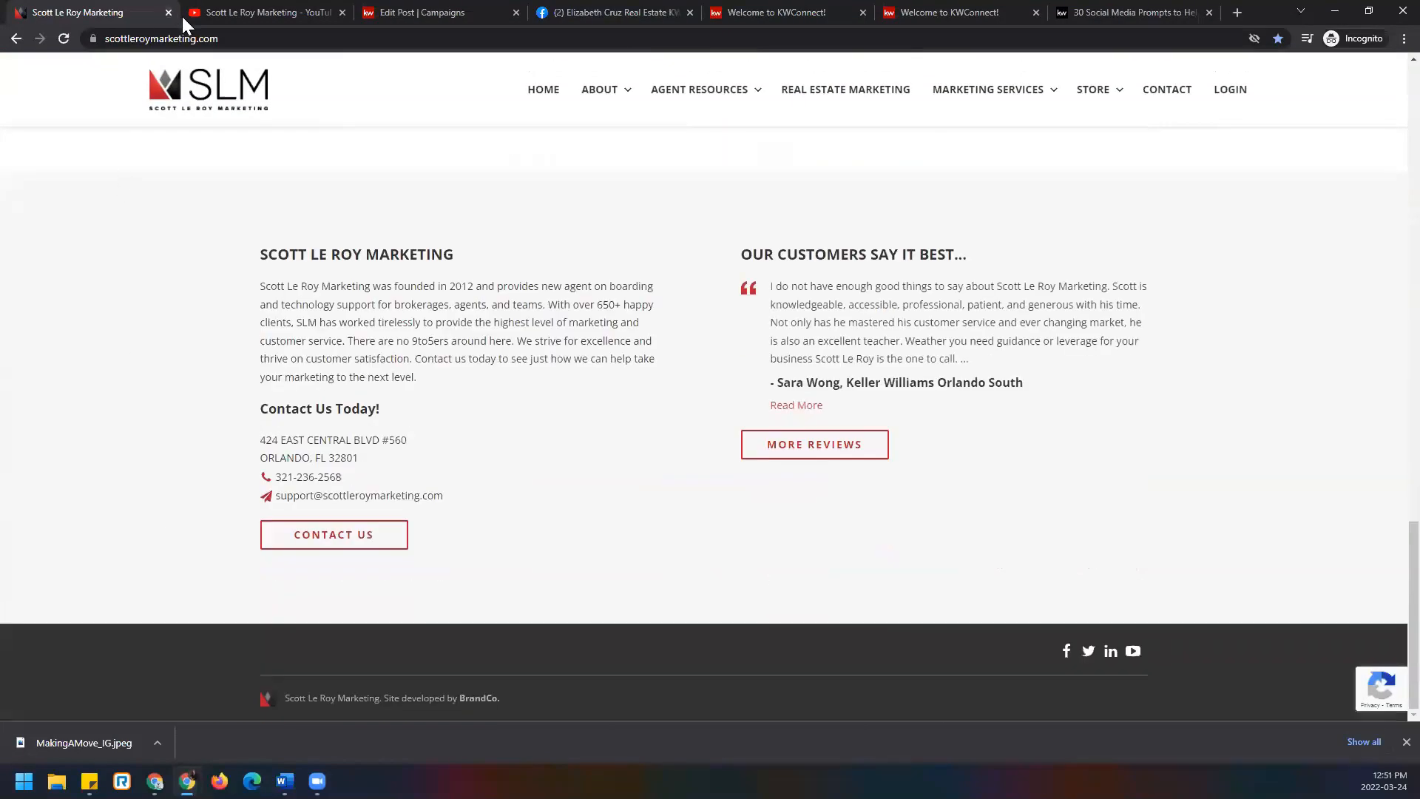
{"action": "left_click", "coordinate": [198, 41]}
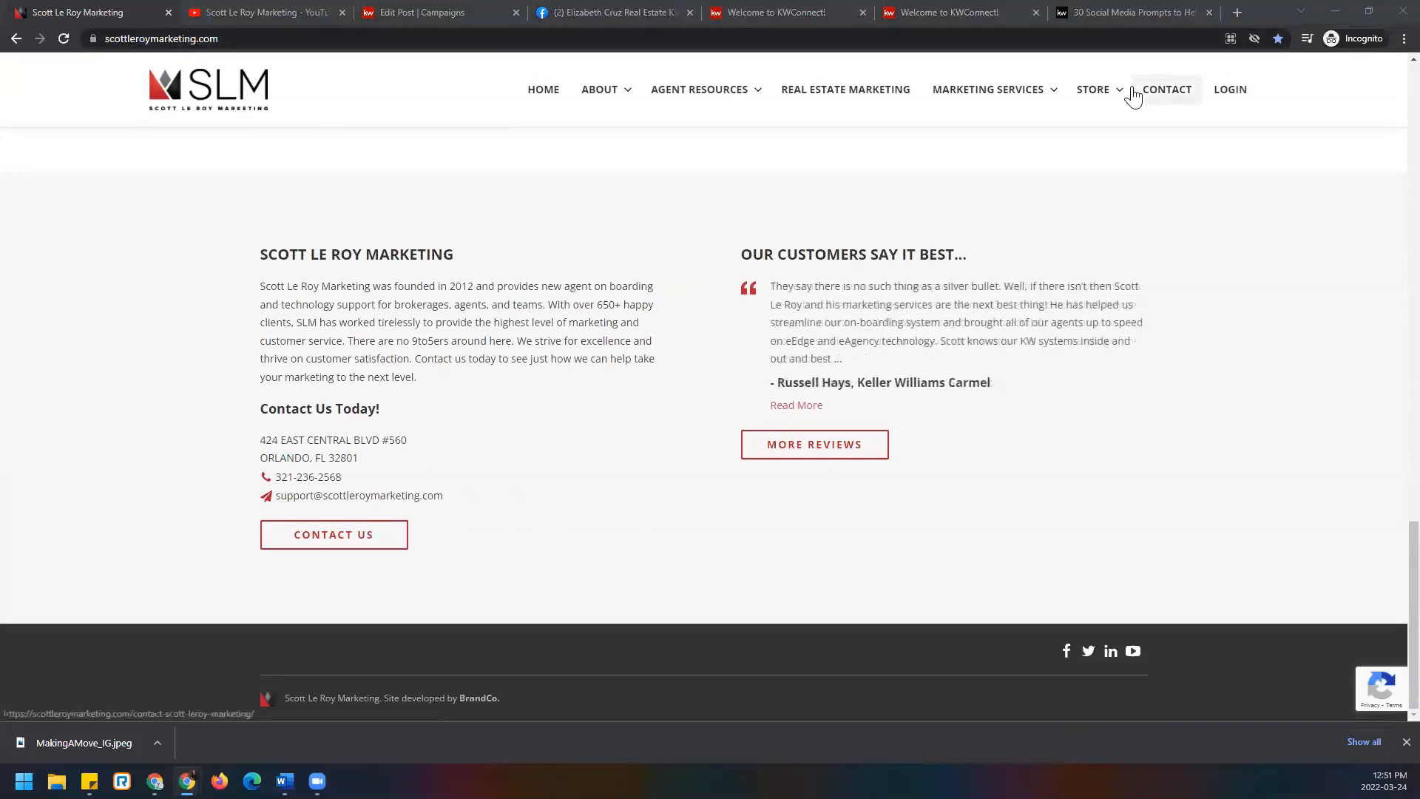
{"action": "left_click", "coordinate": [1159, 9]}
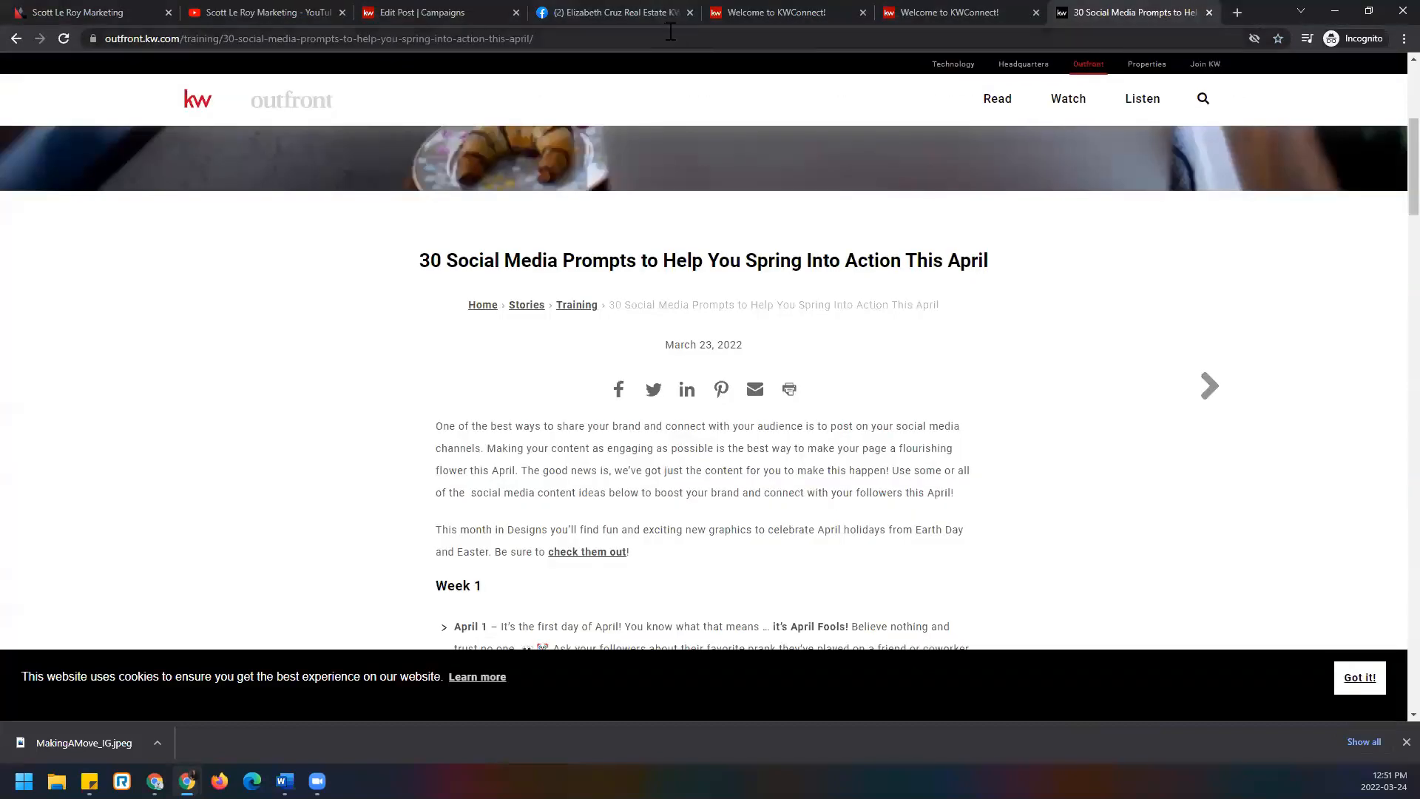
{"action": "left_click", "coordinate": [671, 31]}
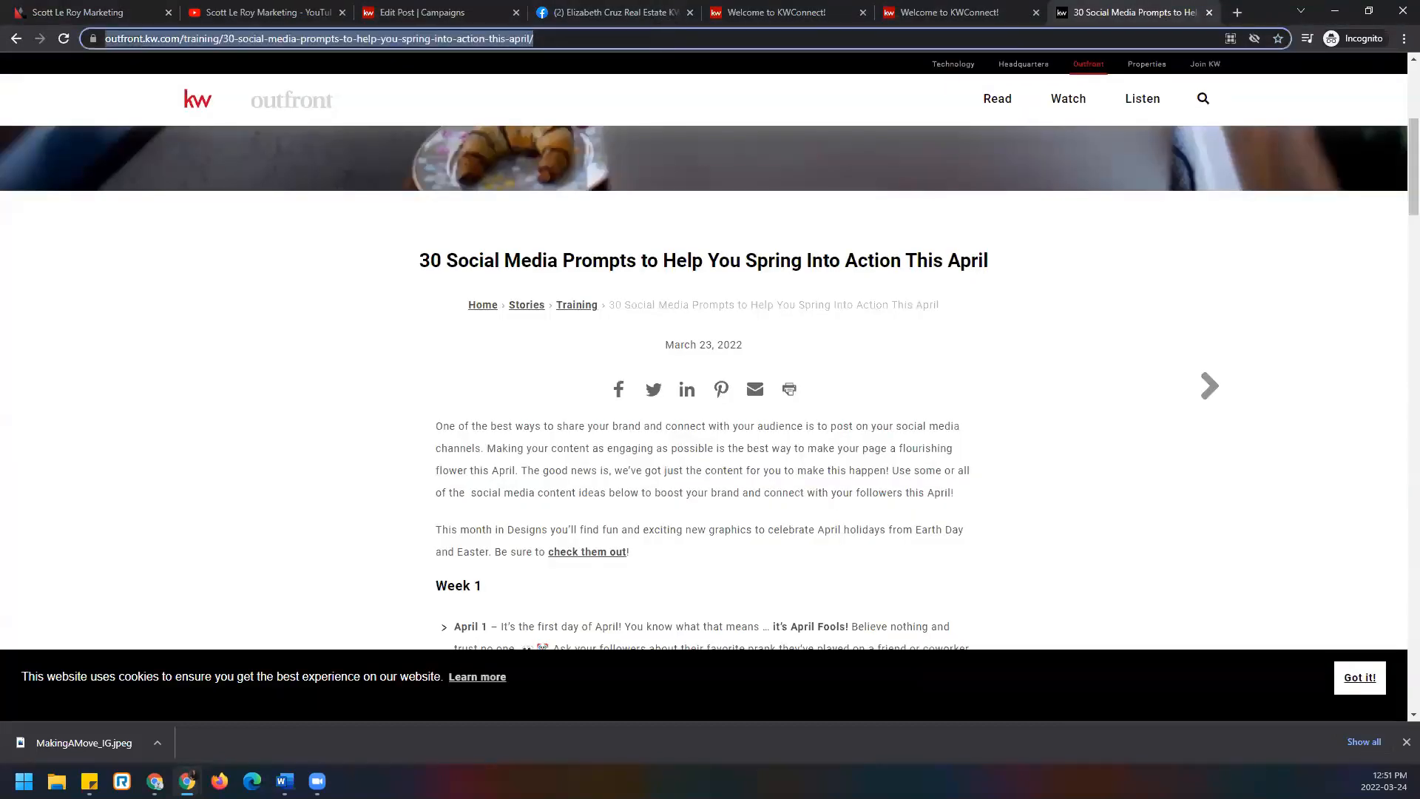